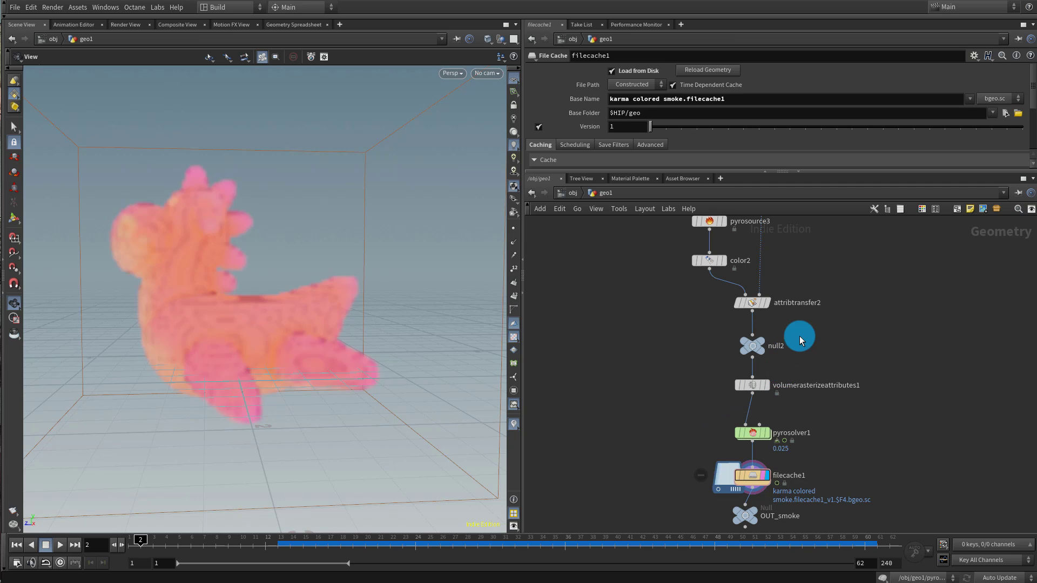
Display testgeometry_rubbertoy1 and the setcolor node at frame 1 and examine the toy's mapped texture colors
{"action": "scroll", "coordinate": [837, 352], "scroll_direction": "down", "scroll_amount": 5}
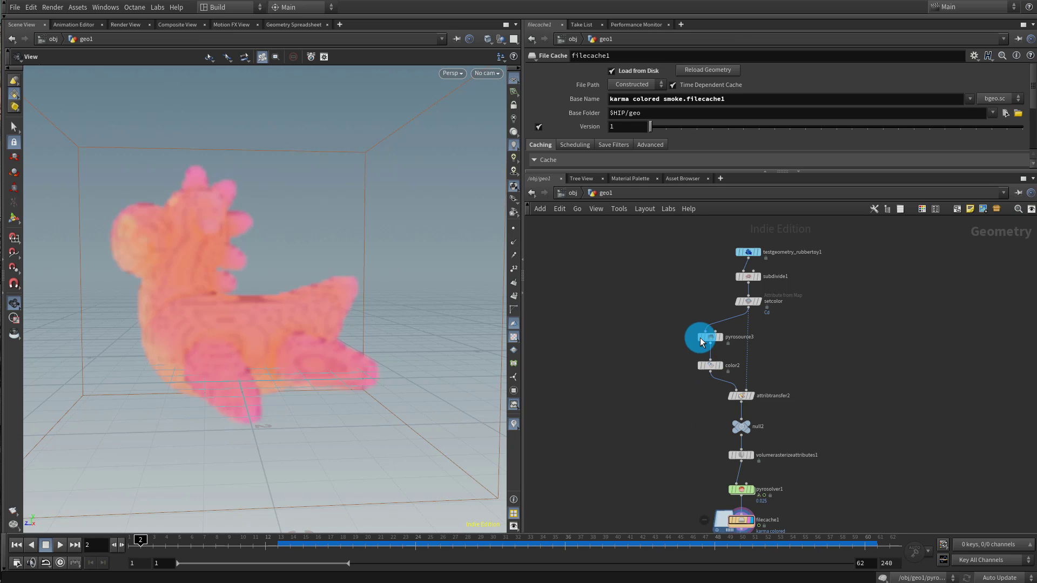
{"action": "middle_click_drag", "start_coordinate": [820, 297], "coordinate": [821, 322]}
{"action": "scroll", "coordinate": [824, 300], "scroll_direction": "up", "scroll_amount": 1}
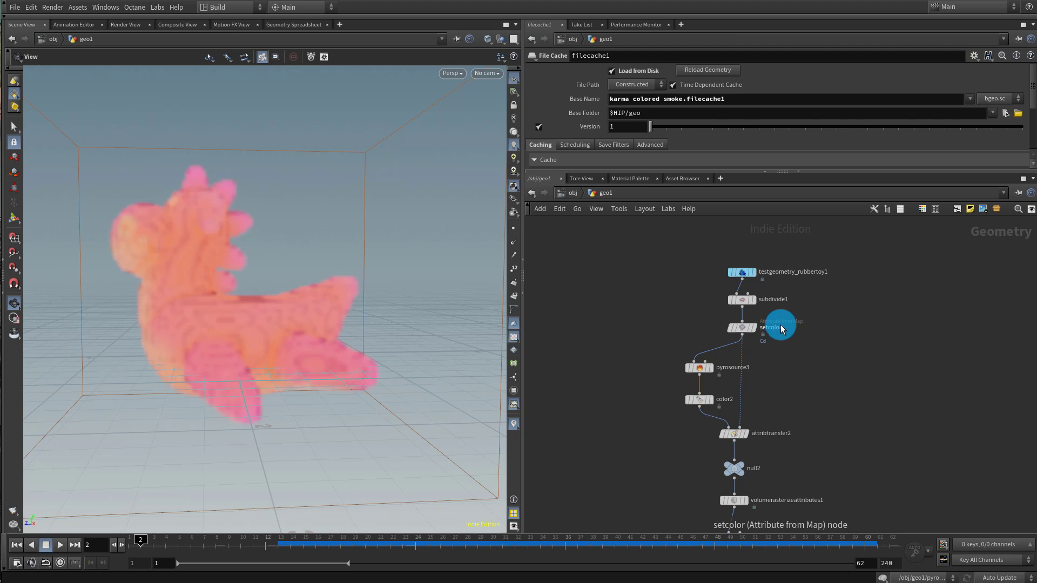
{"action": "scroll", "coordinate": [815, 219], "scroll_direction": "up", "scroll_amount": 2}
{"action": "left_click", "coordinate": [135, 540]}
{"action": "left_click", "coordinate": [728, 299]}
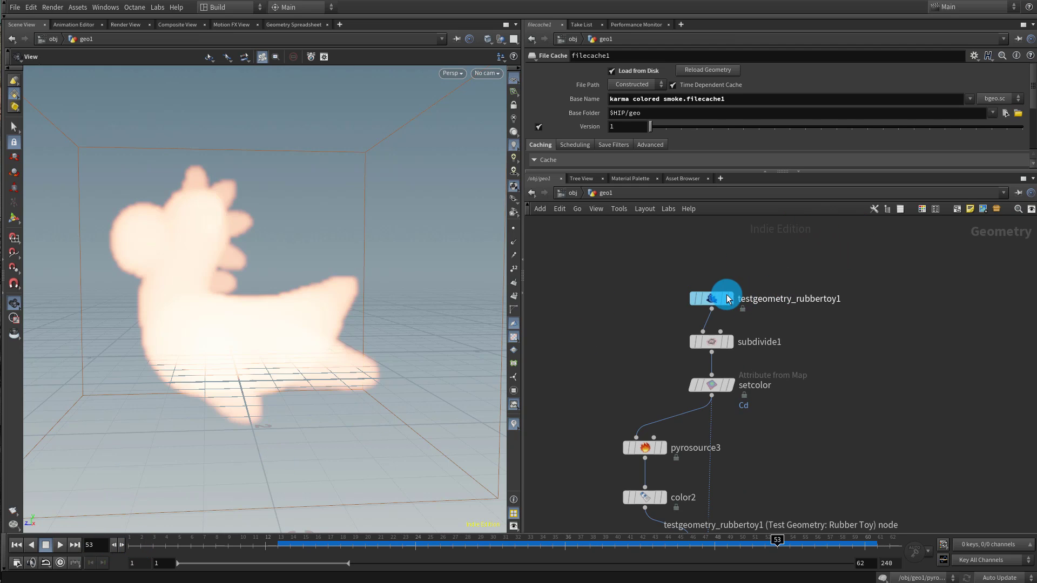
{"action": "left_click", "coordinate": [16, 545]}
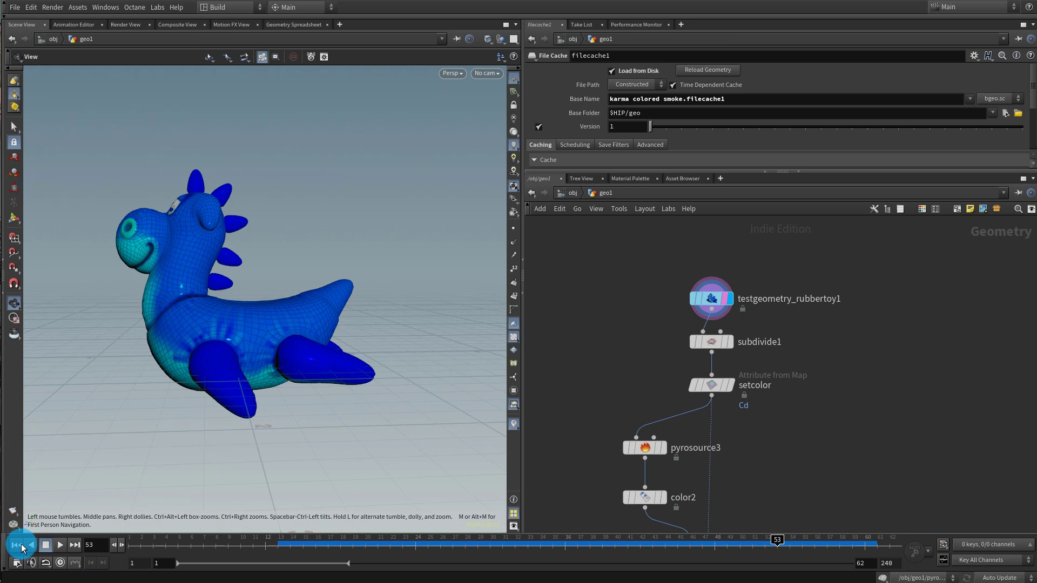
{"action": "left_click", "coordinate": [728, 378]}
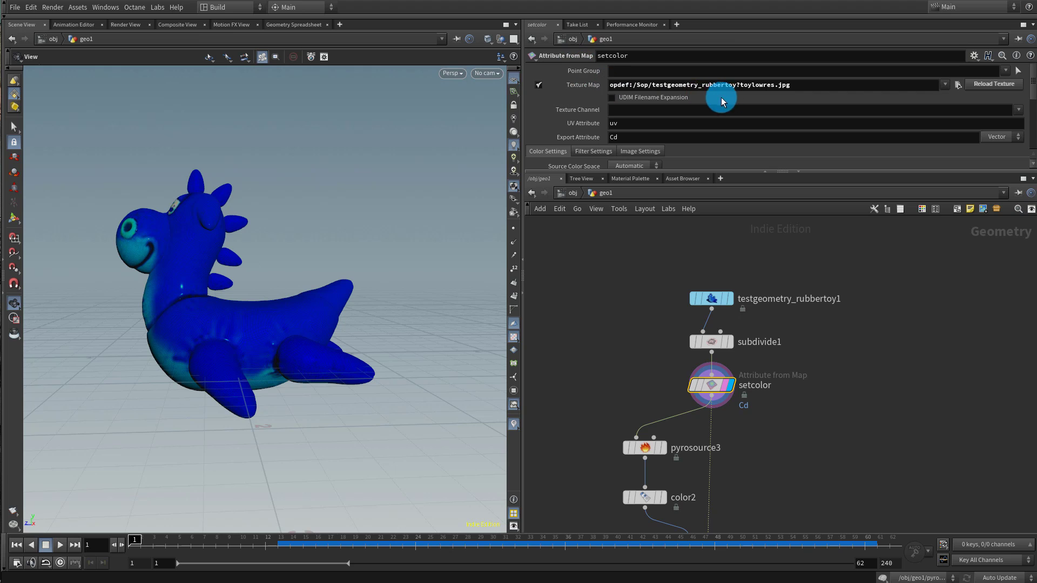
{"action": "left_click_drag", "start_coordinate": [189, 289], "coordinate": [208, 293]}
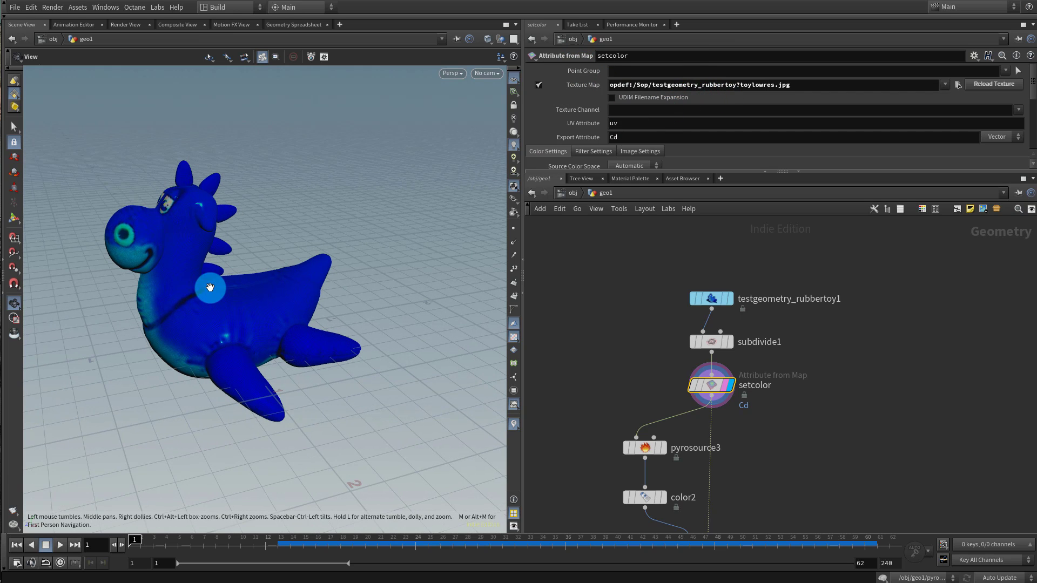
Display pyrosource3 and examine its volume scatter mode, particle separation and attribute settings
{"action": "middle_click_drag", "start_coordinate": [647, 435], "coordinate": [671, 355]}
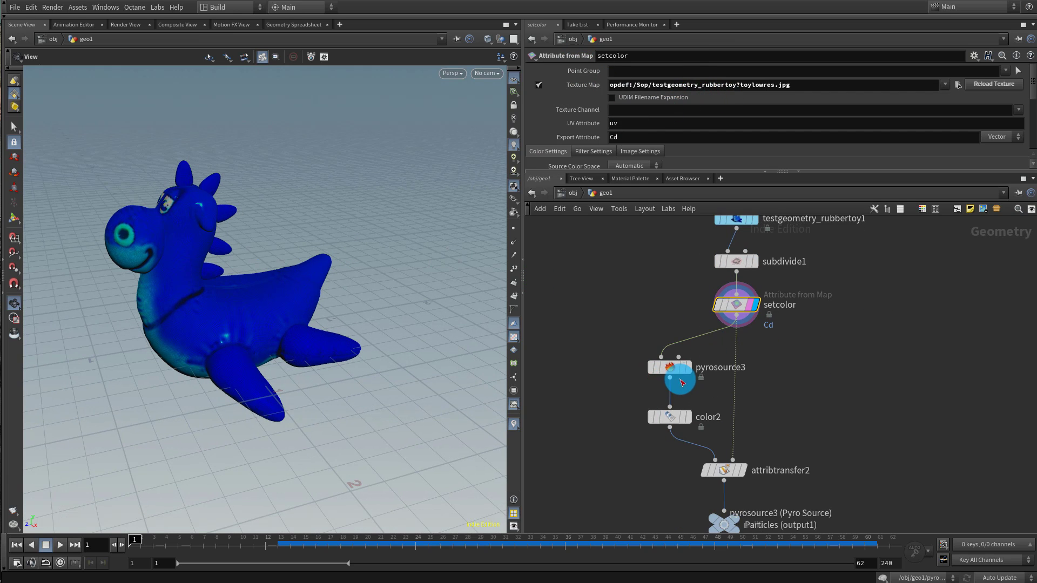
{"action": "left_click", "coordinate": [684, 368]}
{"action": "left_click", "coordinate": [692, 371]}
{"action": "left_click", "coordinate": [648, 366]}
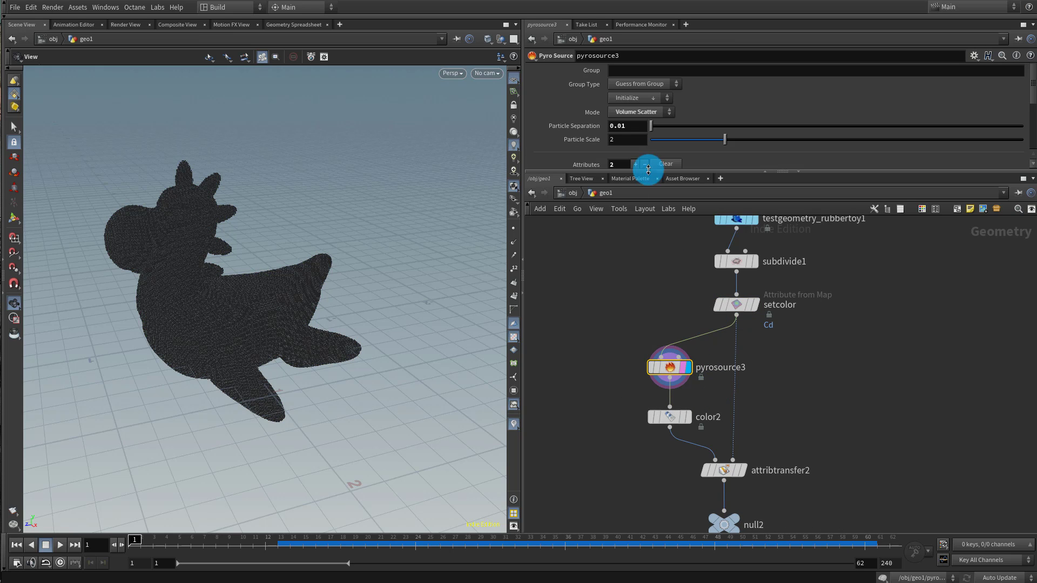
{"action": "left_click_drag", "start_coordinate": [655, 172], "coordinate": [655, 286]}
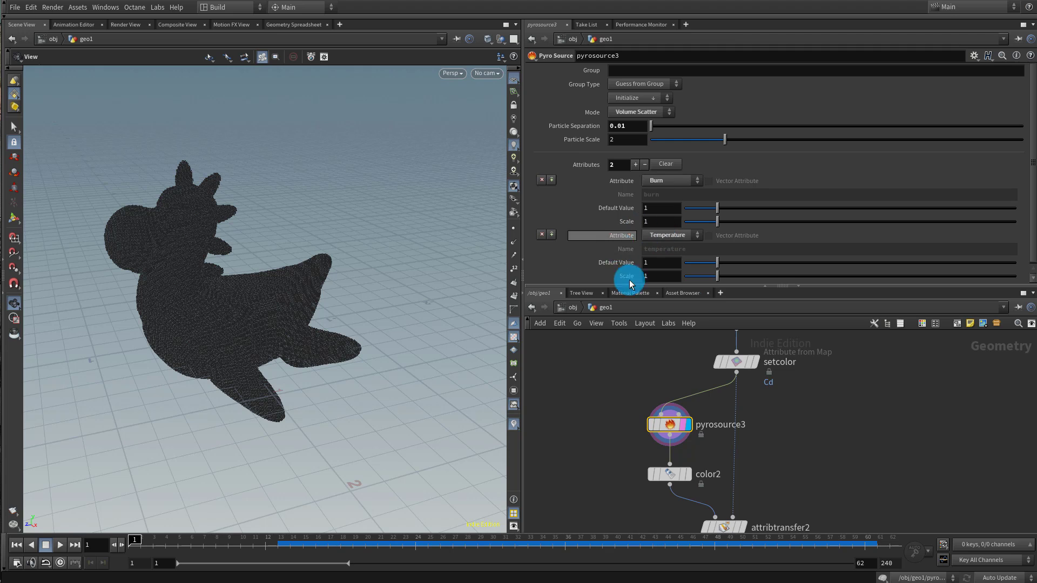
Display attribtransfer2 and compare its transferred point colors with the color2 and setcolor nodes, checking the transfer conditions
{"action": "middle_click_drag", "start_coordinate": [818, 368], "coordinate": [826, 321]}
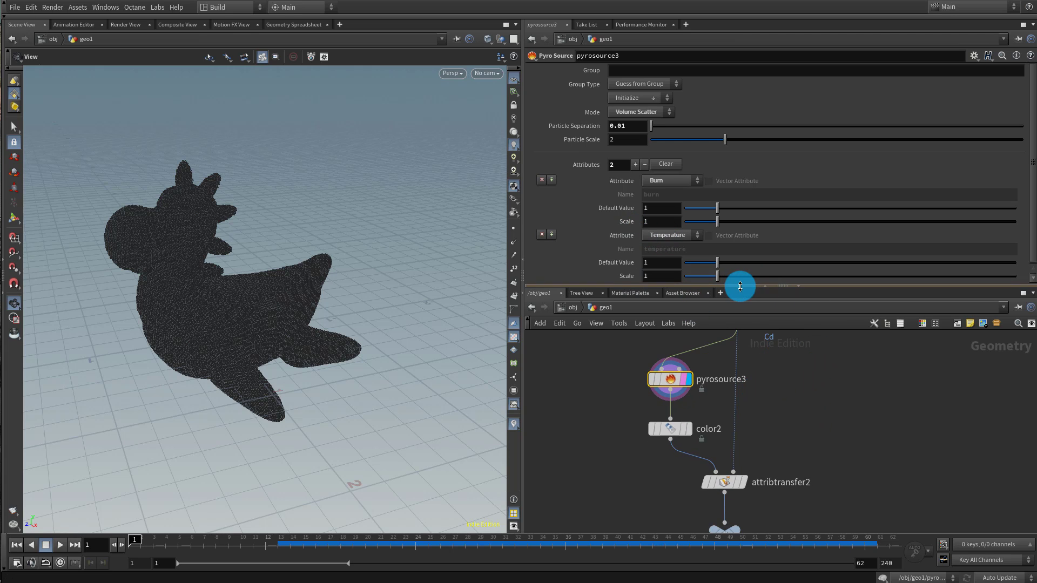
{"action": "left_click_drag", "start_coordinate": [740, 285], "coordinate": [741, 235]}
{"action": "left_click", "coordinate": [744, 457]}
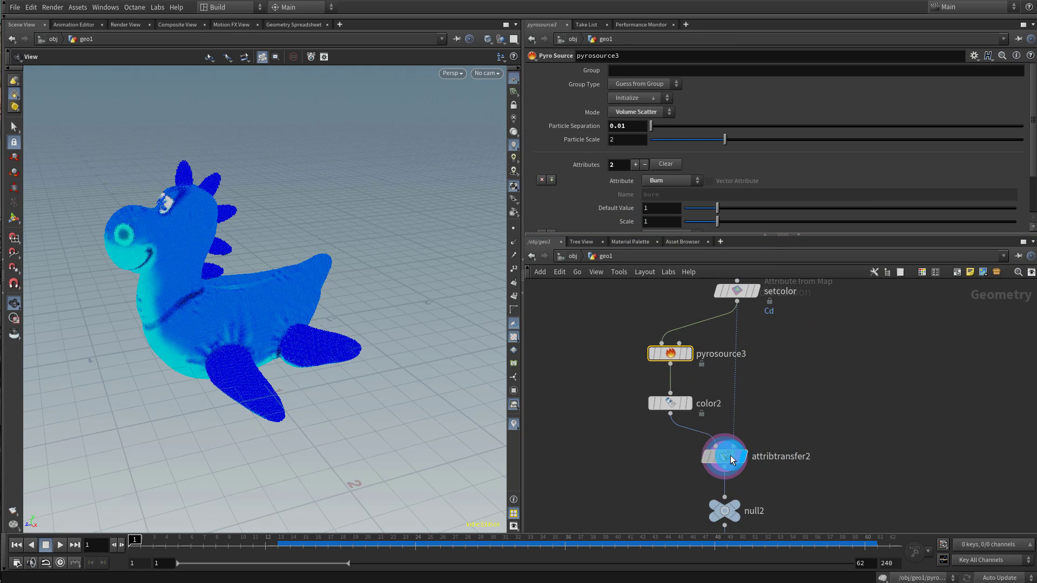
{"action": "left_click", "coordinate": [728, 456]}
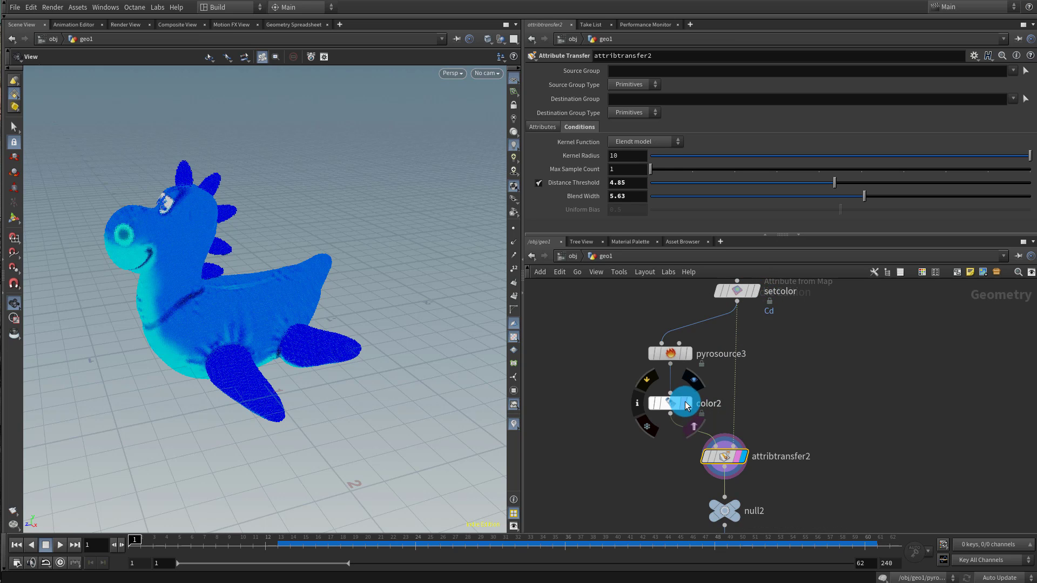
{"action": "left_click", "coordinate": [689, 403]}
{"action": "left_click", "coordinate": [759, 291]}
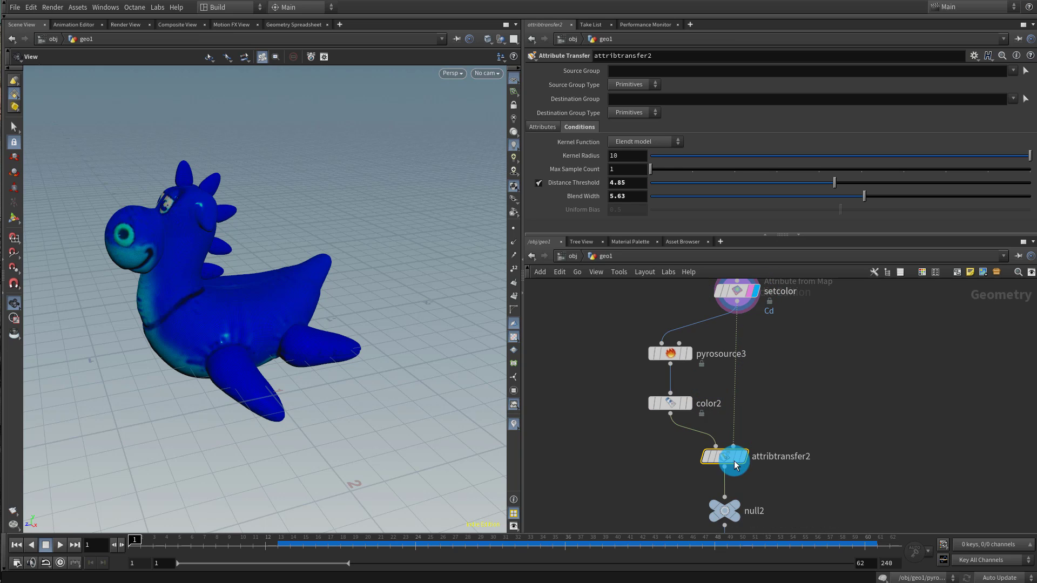
{"action": "left_click", "coordinate": [741, 457]}
Display volumerasterizeattributes1 and examine its rasterized attributes and filter settings
{"action": "scroll", "coordinate": [828, 366], "scroll_direction": "down", "scroll_amount": 5}
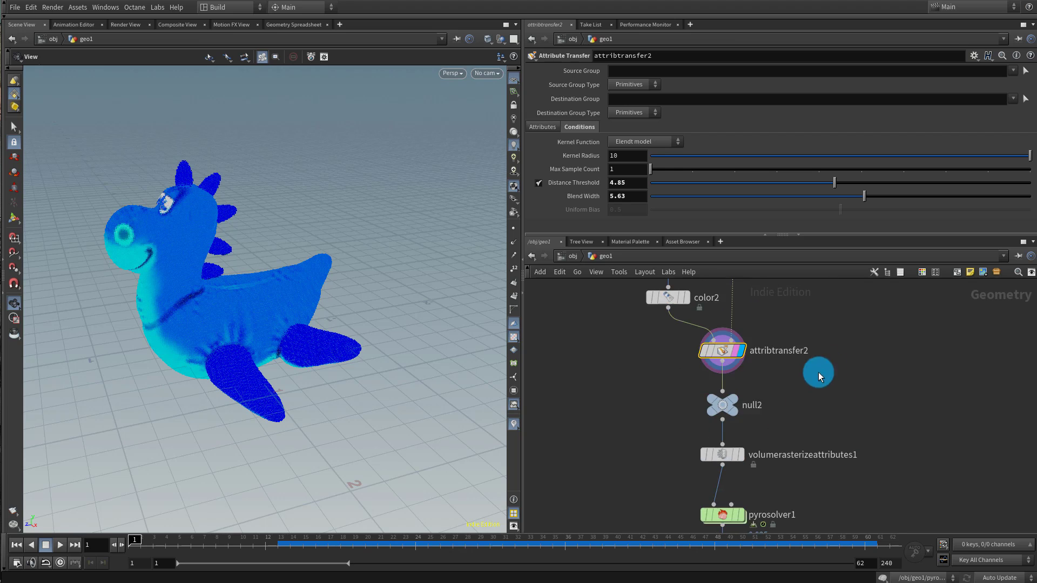
{"action": "left_click", "coordinate": [740, 408]}
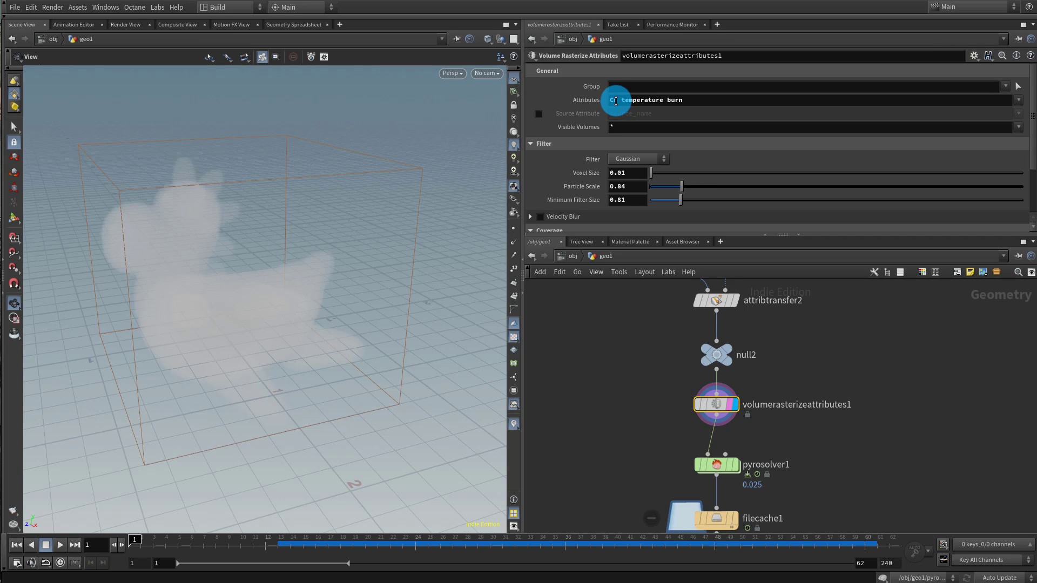
Display pyrosolver1 and examine its field settings, such as density dissipation, and its buoyancy and turbulence shape settings
{"action": "scroll", "coordinate": [838, 398], "scroll_direction": "down", "scroll_amount": 2}
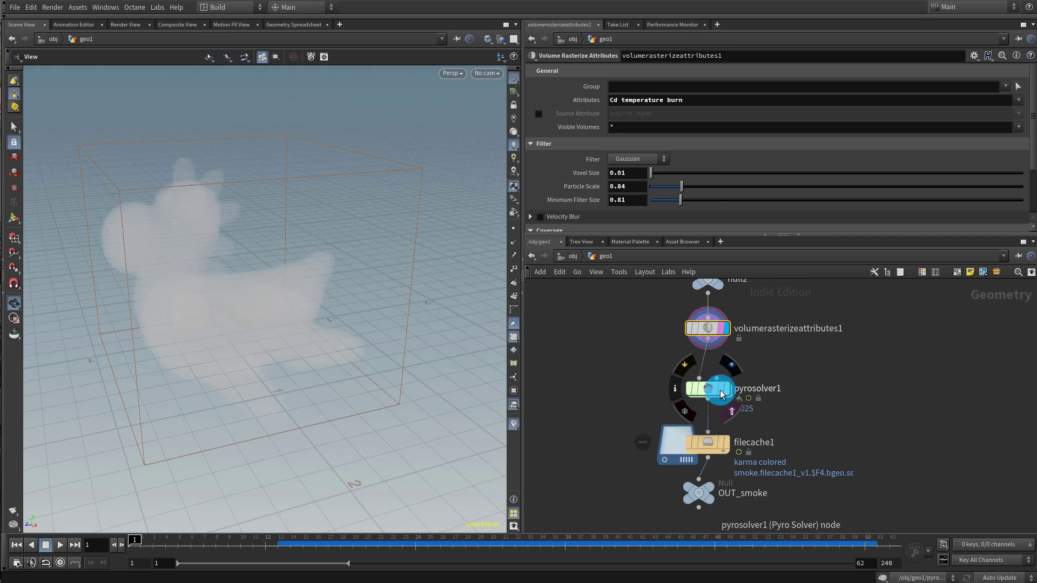
{"action": "left_click", "coordinate": [721, 393]}
{"action": "left_click_drag", "start_coordinate": [659, 233], "coordinate": [660, 325]}
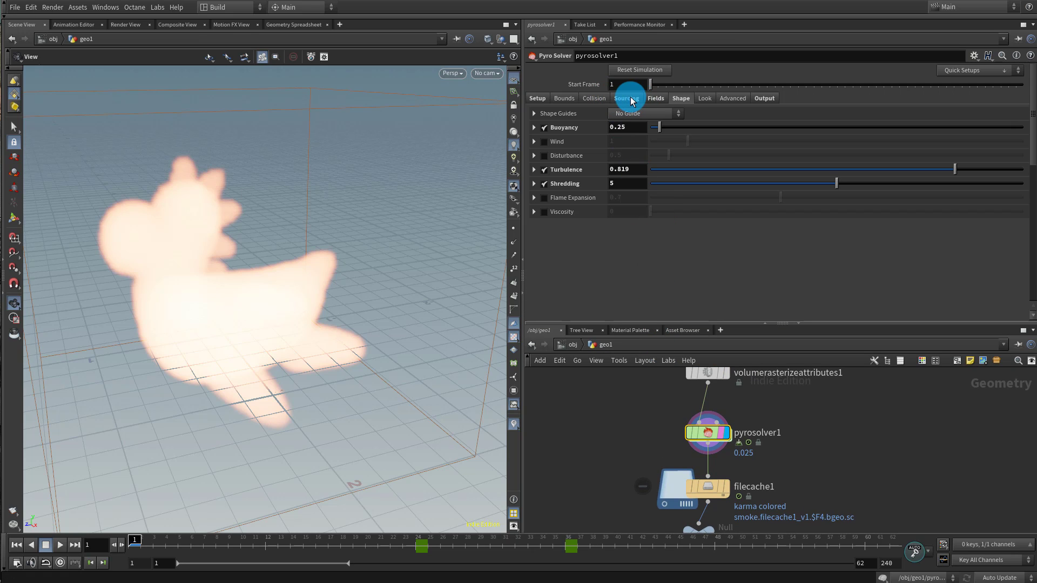
{"action": "left_click", "coordinate": [657, 98]}
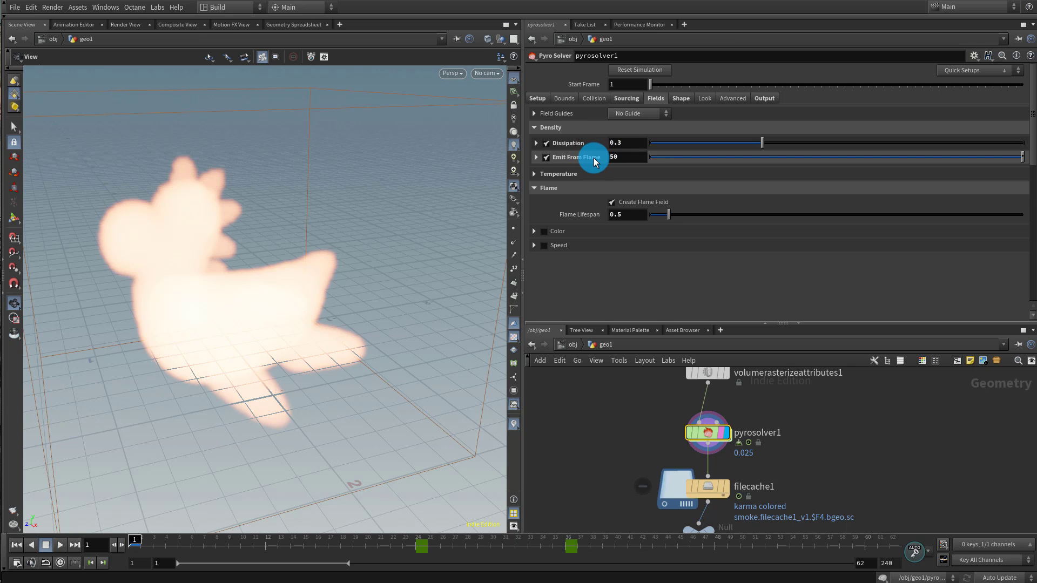
{"action": "left_click", "coordinate": [679, 99]}
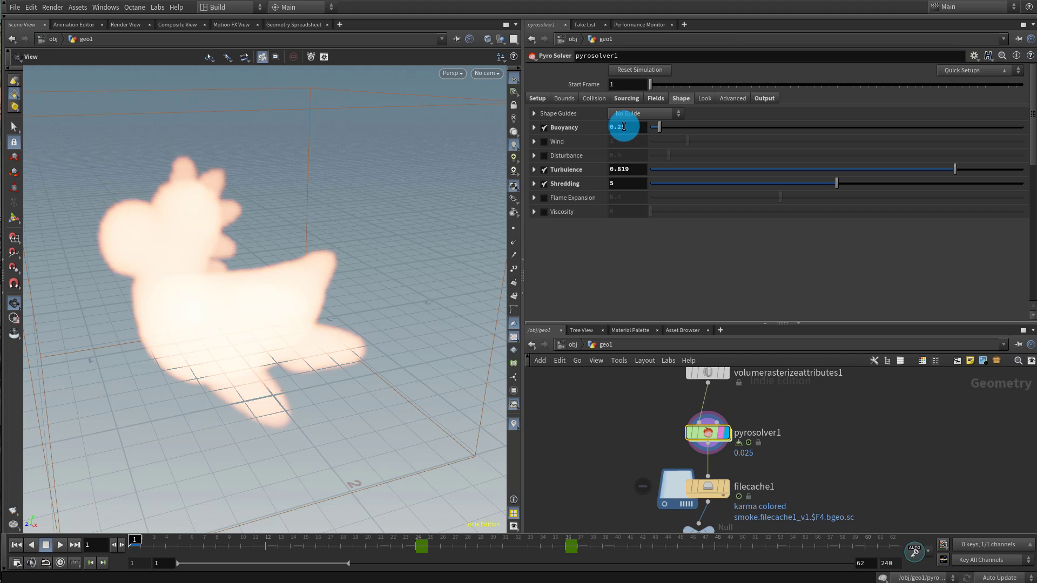
{"action": "left_click", "coordinate": [630, 171]}
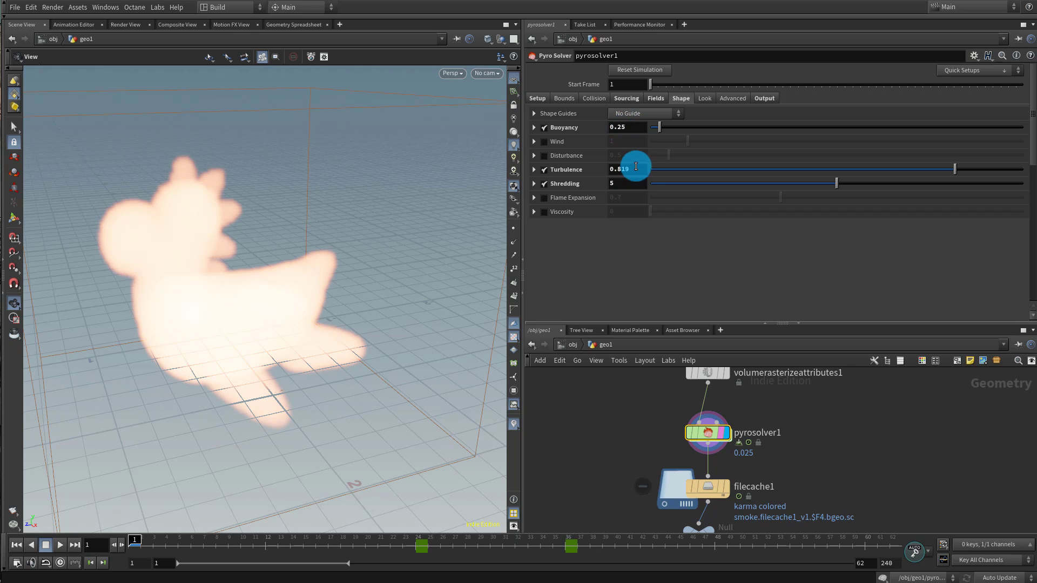
Display filecache1 and scrub the timeline to frame 12 to preview the smoke
{"action": "left_click", "coordinate": [732, 492]}
{"action": "left_click_drag", "start_coordinate": [224, 547], "coordinate": [265, 546]}
Display pyrosolver1 at frame 10 and set its Fire look intensity to 0
{"action": "mouse_move", "coordinate": [729, 434]}
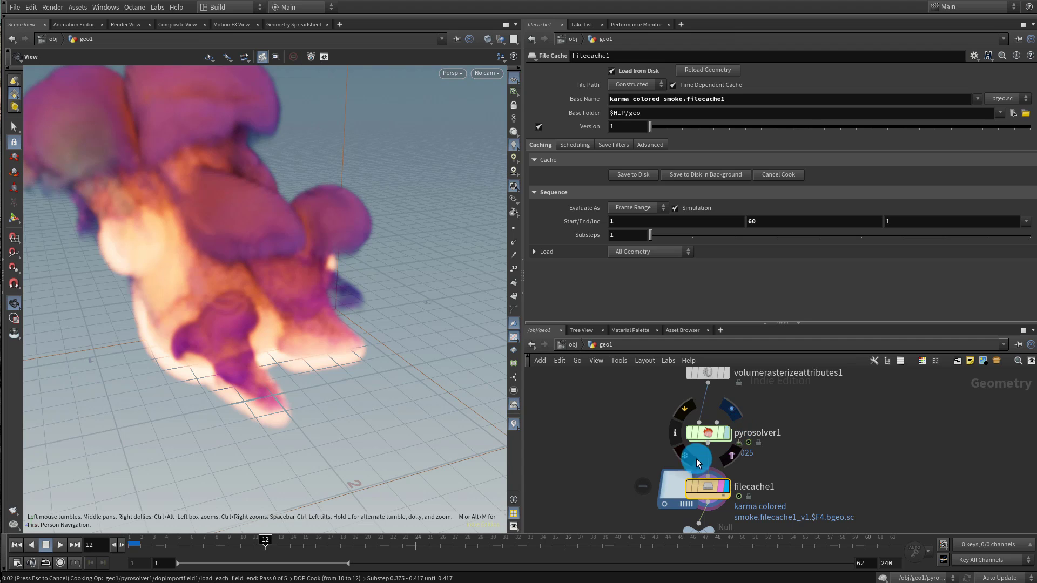
{"action": "left_click", "coordinate": [725, 433]}
{"action": "left_click_drag", "start_coordinate": [196, 547], "coordinate": [241, 546]}
{"action": "left_click", "coordinate": [626, 99]}
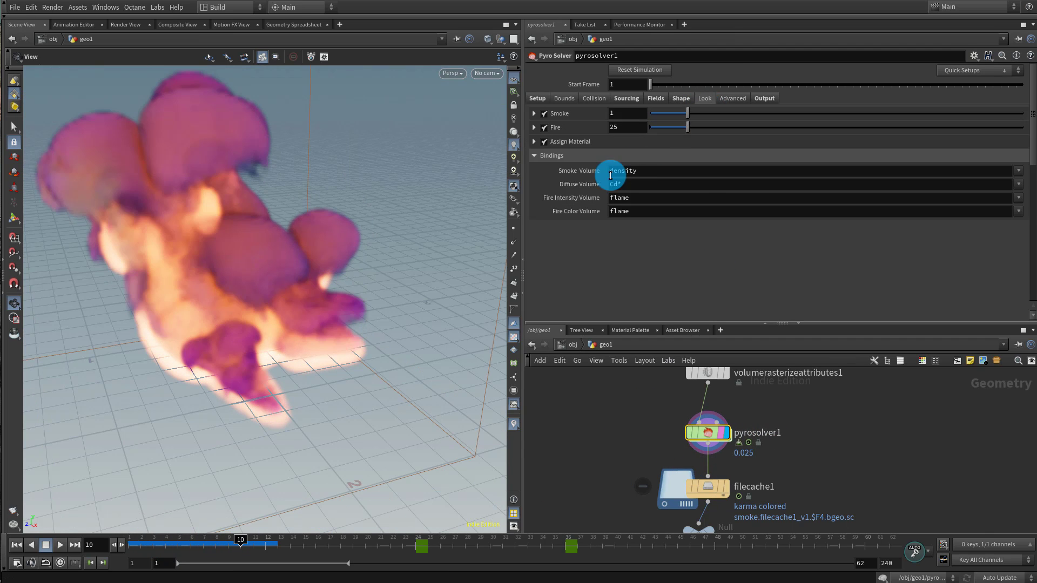
{"action": "left_click", "coordinate": [613, 127]}
{"action": "type", "text": "0"}
{"action": "key", "text": "Return"}
{"action": "left_click_drag", "start_coordinate": [294, 336], "coordinate": [276, 308]}
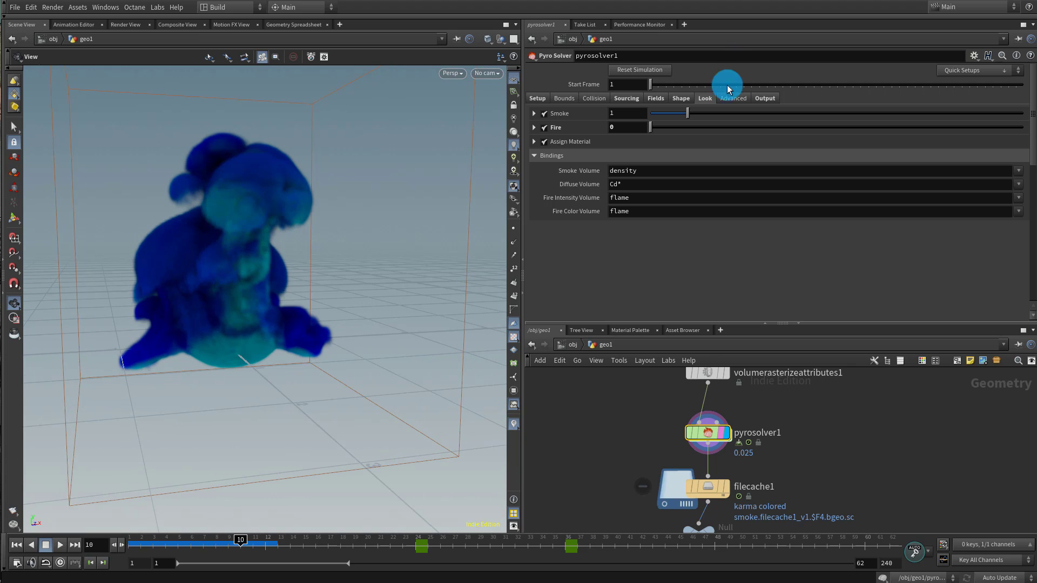
Review the pyro solver's source volumes and choose Vector as the field type of the Cd source
{"action": "left_click", "coordinate": [654, 98]}
{"action": "left_click", "coordinate": [626, 98]}
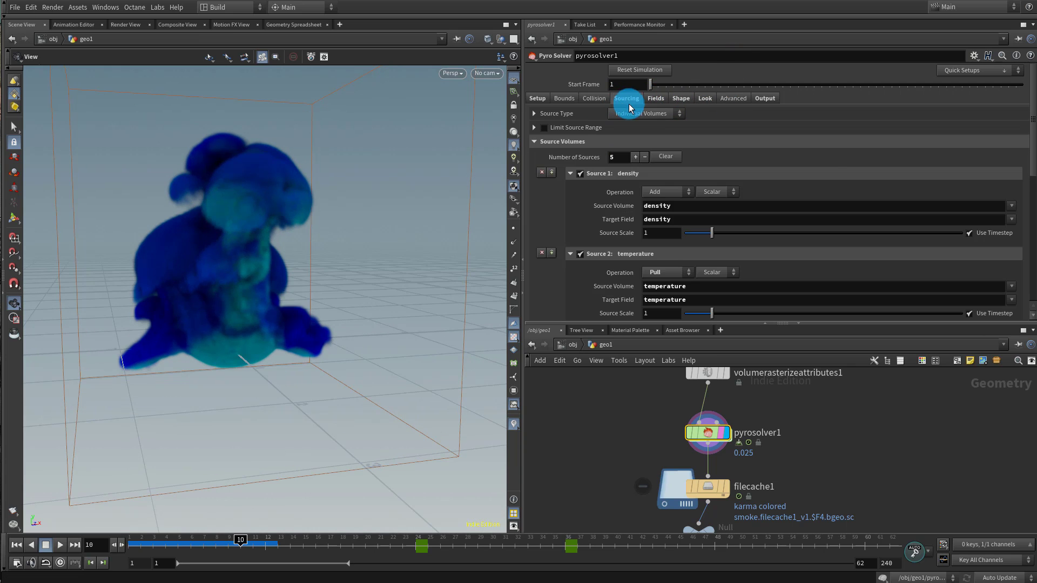
{"action": "left_click_drag", "start_coordinate": [1026, 155], "coordinate": [1019, 289]}
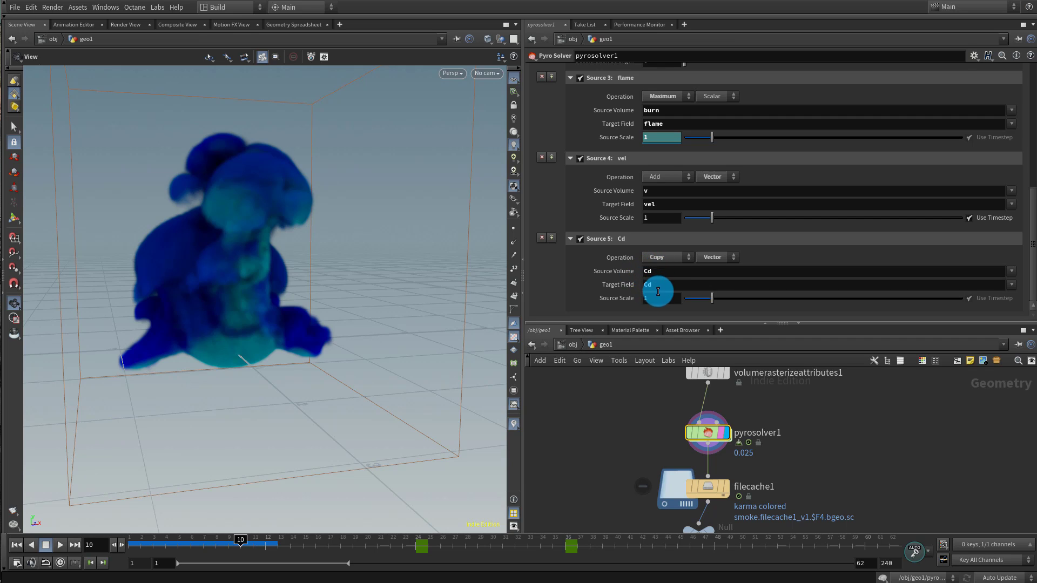
{"action": "left_click", "coordinate": [714, 258]}
{"action": "left_click", "coordinate": [719, 281]}
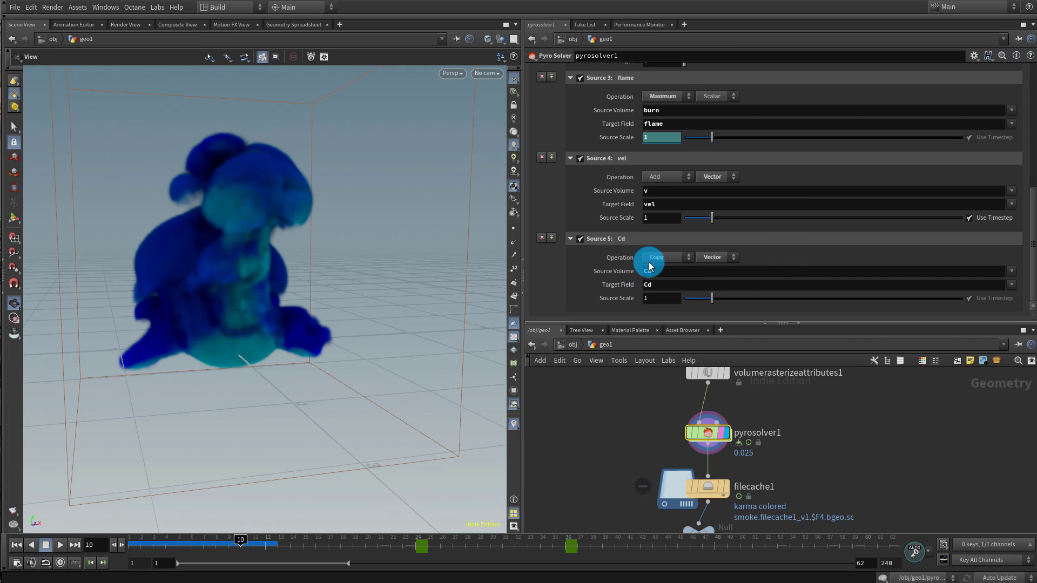
Display filecache1 and scrub through the smoke simulation, stopping at frame 17
{"action": "left_click_drag", "start_coordinate": [179, 539], "coordinate": [259, 540]}
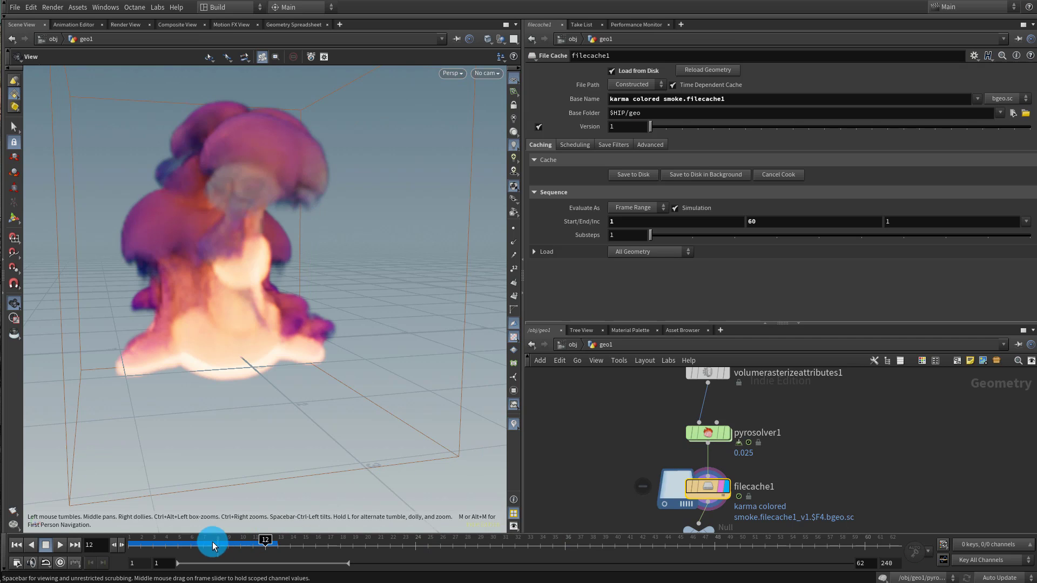
{"action": "left_click_drag", "start_coordinate": [213, 542], "coordinate": [475, 539]}
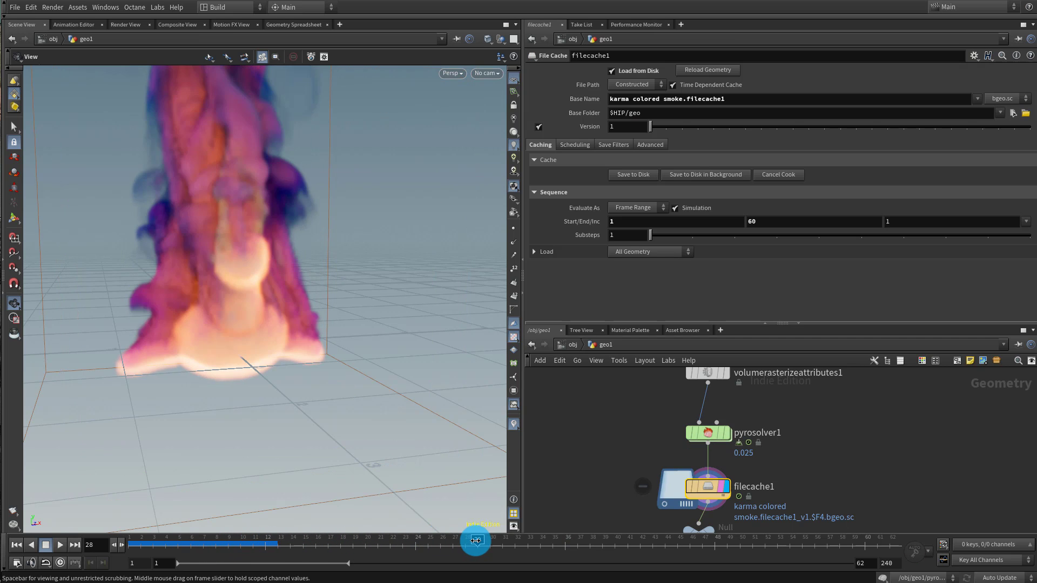
{"action": "left_click_drag", "start_coordinate": [377, 324], "coordinate": [332, 283]}
{"action": "left_click_drag", "start_coordinate": [600, 546], "coordinate": [328, 521]}
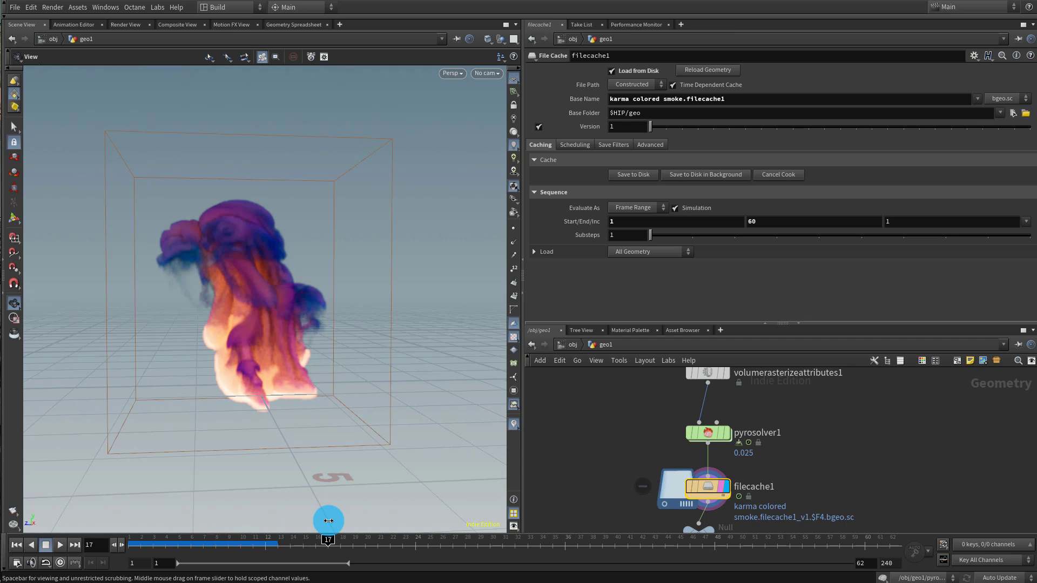
Return to the object level and open the lopnet1 network
{"action": "left_click_drag", "start_coordinate": [631, 325], "coordinate": [621, 232]}
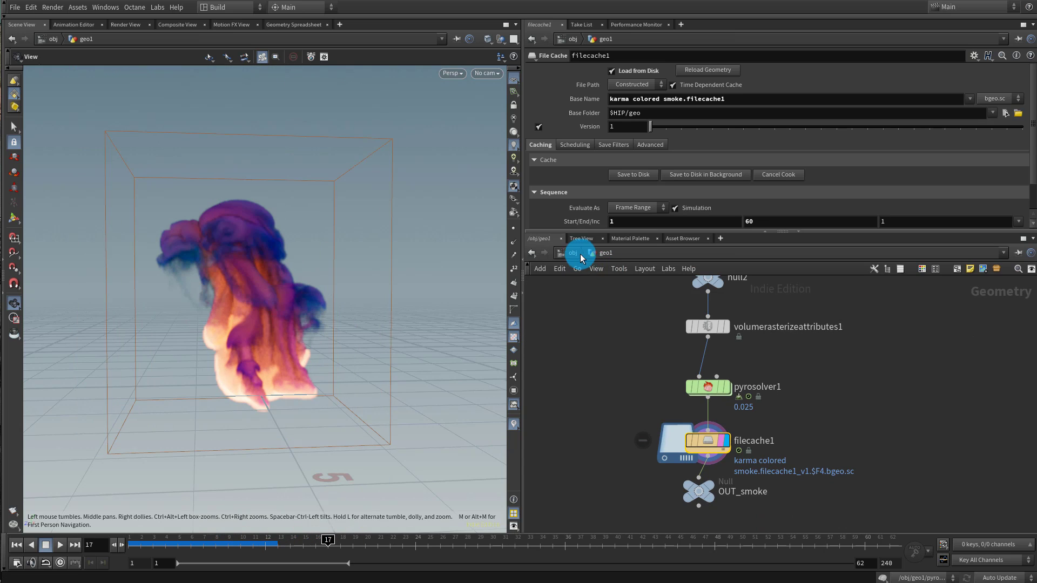
{"action": "left_click", "coordinate": [575, 251]}
{"action": "left_click", "coordinate": [611, 335]}
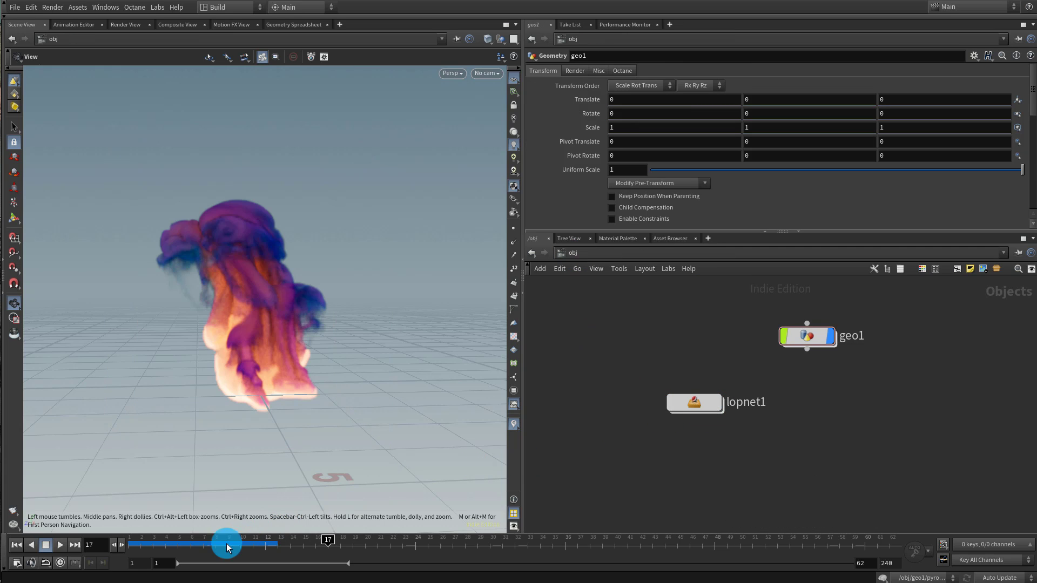
{"action": "double_click", "coordinate": [700, 406]}
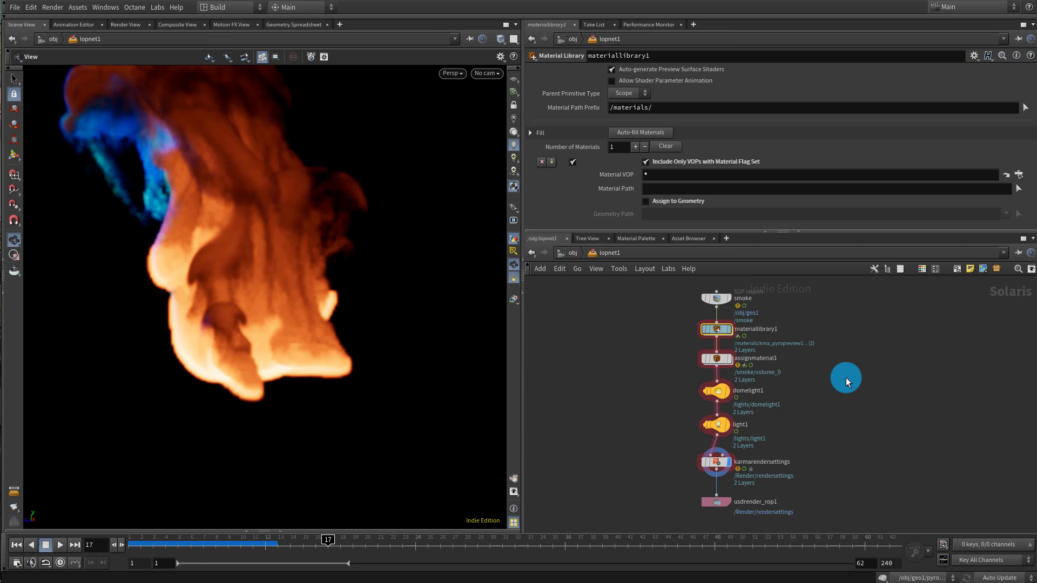
Examine the rendered smoke and the settings of the smoke SOP Import and domelight1 nodes
{"action": "left_click_drag", "start_coordinate": [298, 281], "coordinate": [273, 324]}
{"action": "left_click", "coordinate": [742, 299]}
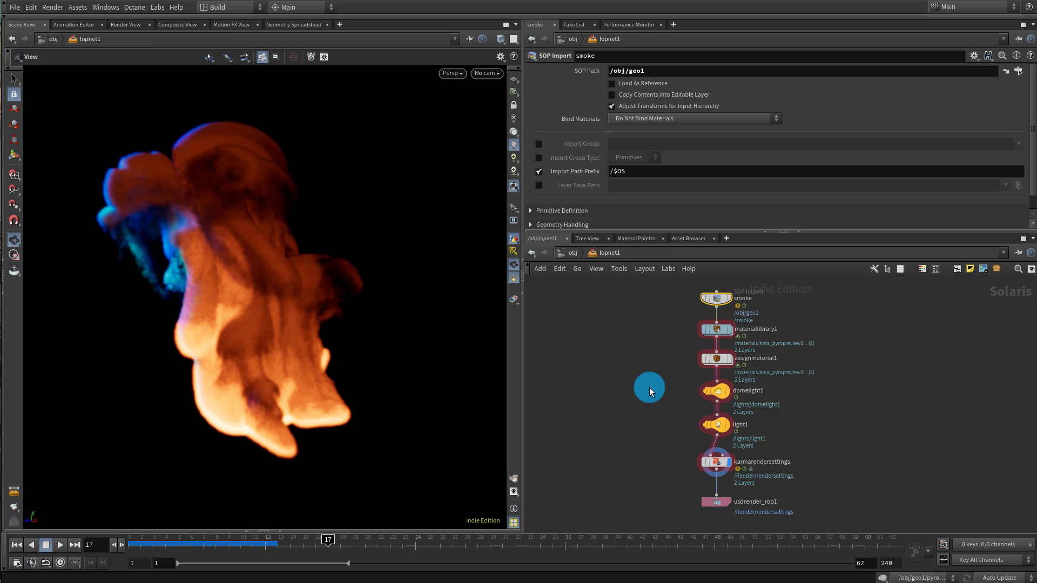
{"action": "left_click", "coordinate": [729, 391]}
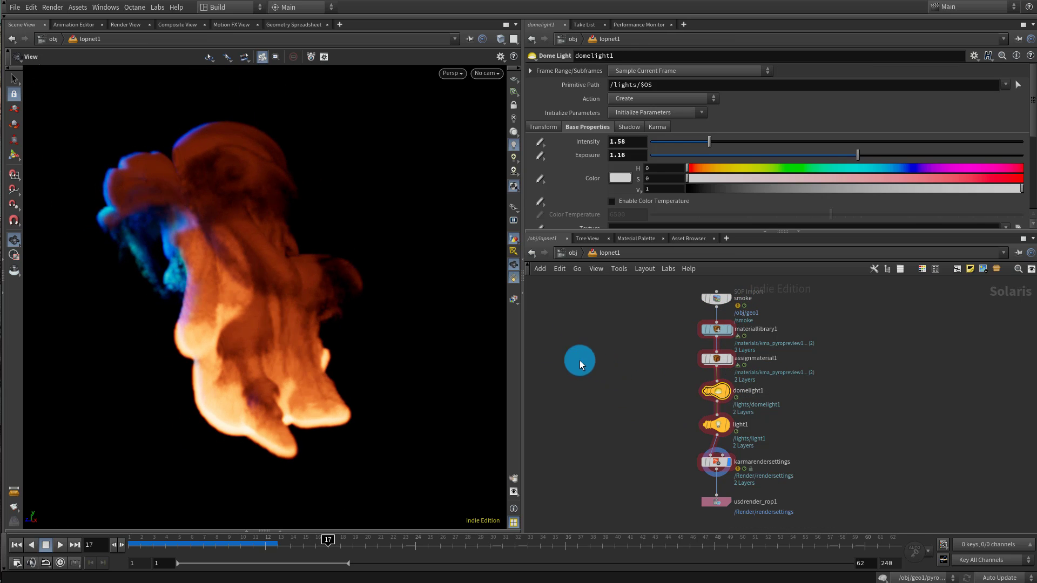
{"action": "left_click_drag", "start_coordinate": [400, 310], "coordinate": [502, 345]}
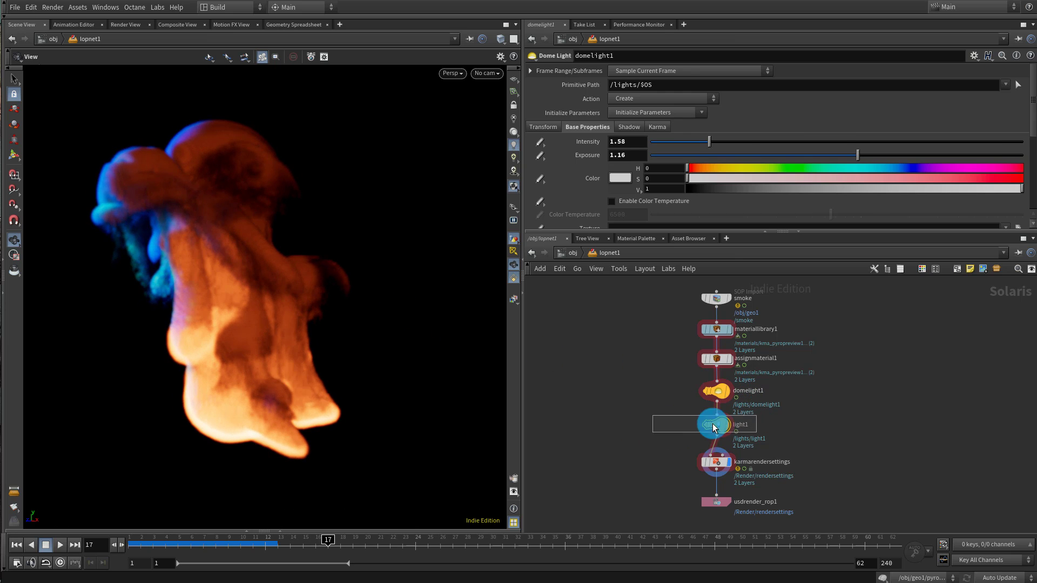
Examine the settings of light1 and karmarendersettings, and preview the rendered smoke at frame 12
{"action": "left_click_drag", "start_coordinate": [697, 428], "coordinate": [726, 431]}
{"action": "left_click_drag", "start_coordinate": [250, 324], "coordinate": [375, 294]}
{"action": "left_click", "coordinate": [774, 459]}
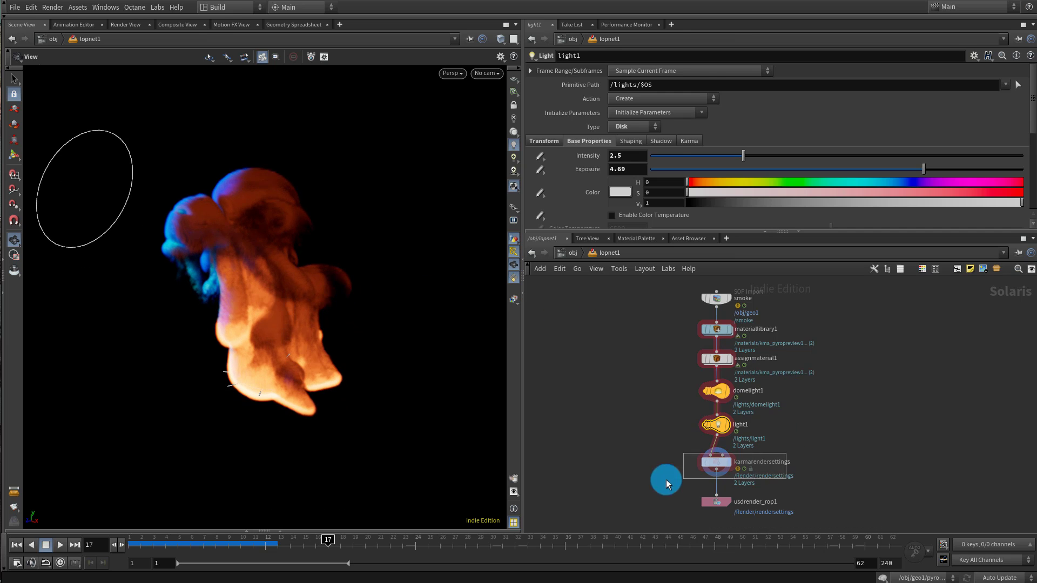
{"action": "left_click", "coordinate": [718, 466]}
{"action": "left_click_drag", "start_coordinate": [250, 540], "coordinate": [266, 540]}
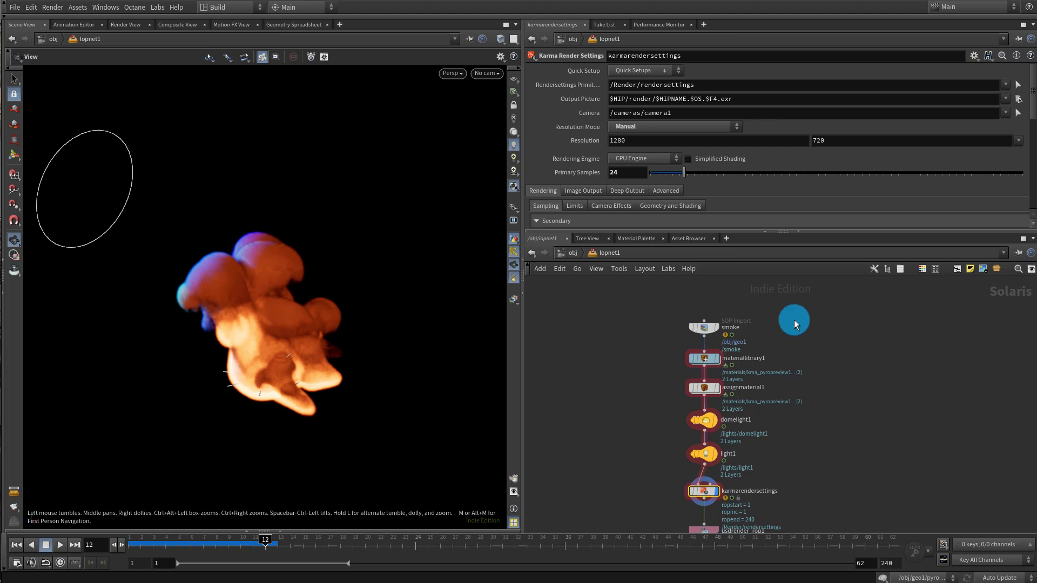
{"action": "left_click_drag", "start_coordinate": [752, 234], "coordinate": [756, 174]}
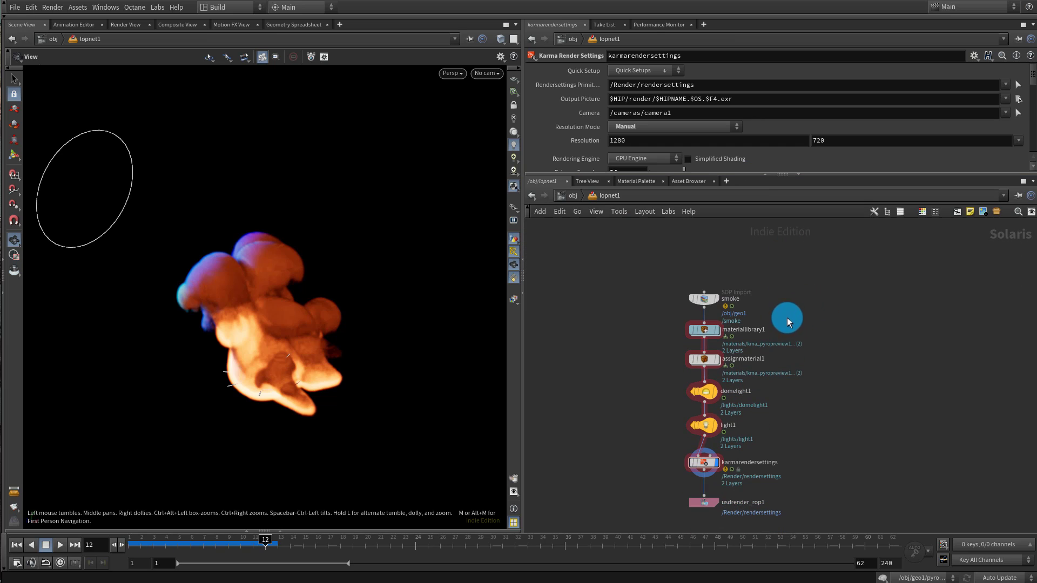
Open the materiallibrary1 network and add an XPU Pyro Preview node
{"action": "mouse_move", "coordinate": [705, 360]}
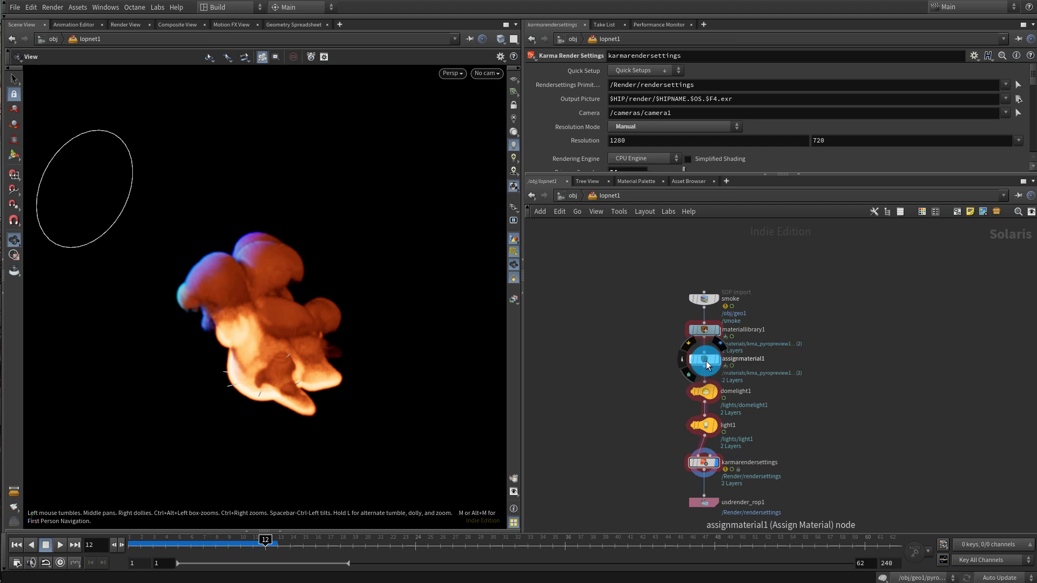
{"action": "double_click", "coordinate": [709, 329]}
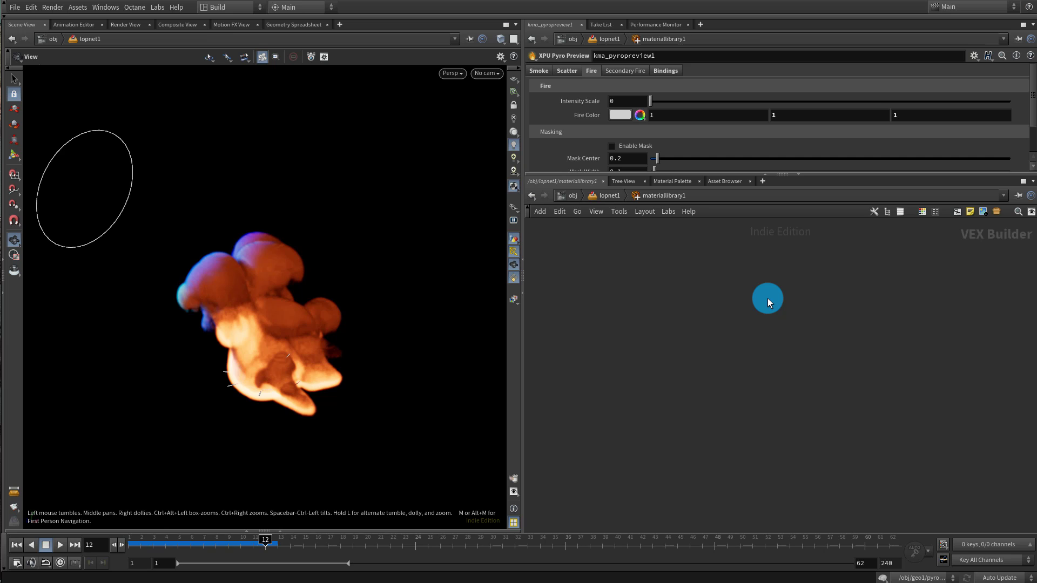
{"action": "key", "text": "Tab"}
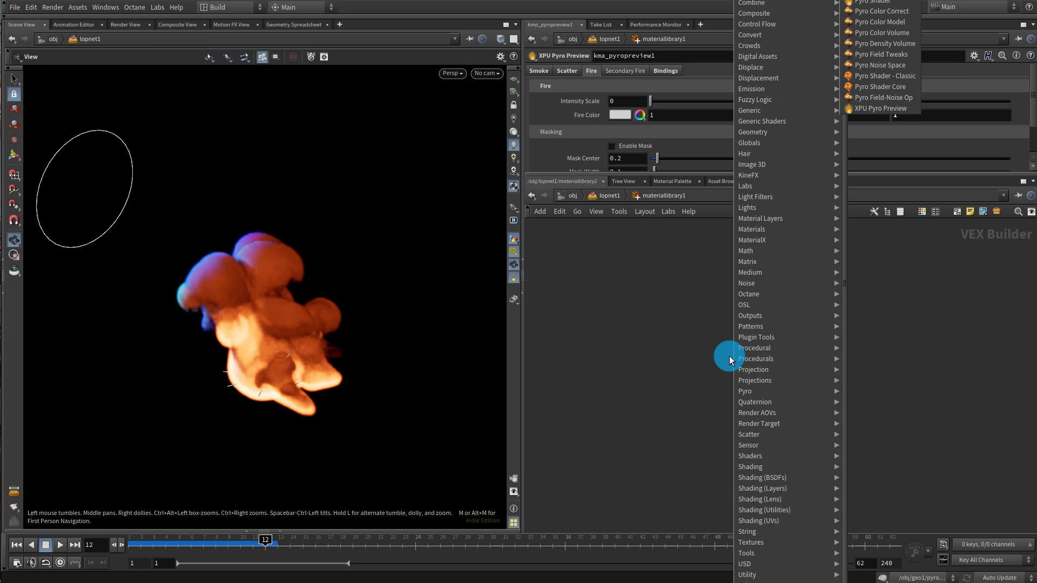
{"action": "left_click", "coordinate": [883, 108]}
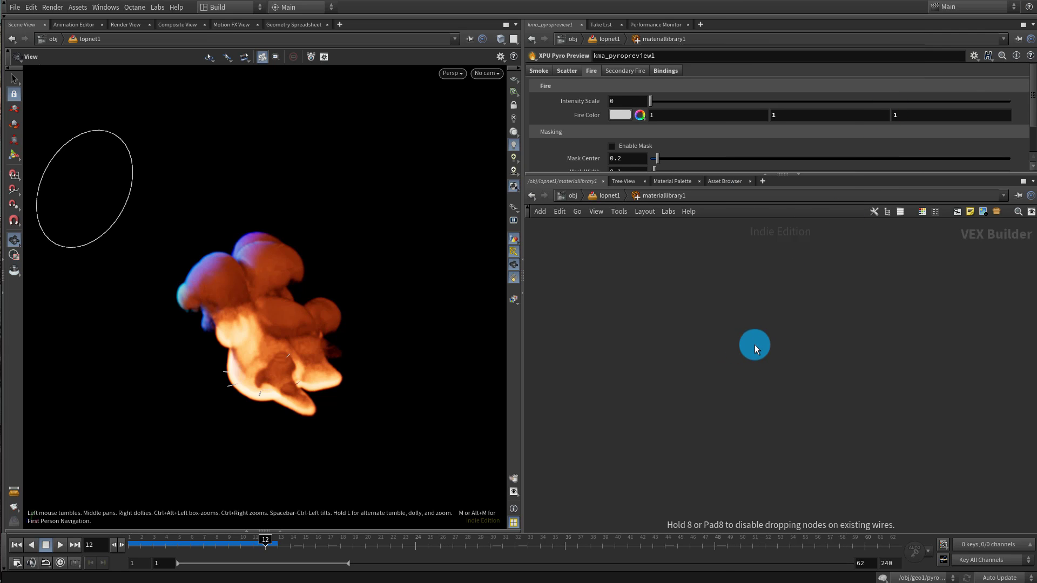
{"action": "left_click", "coordinate": [741, 346]}
{"action": "scroll", "coordinate": [729, 325], "scroll_direction": "up", "scroll_amount": 3}
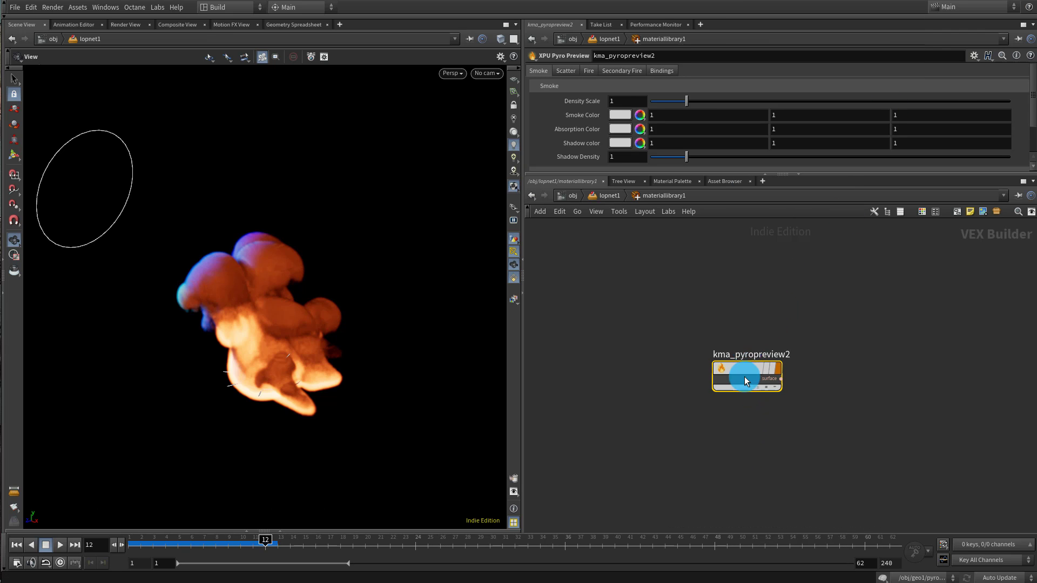
Review the new XPU Pyro Preview node's Smoke, Scatter, Fire, Secondary Fire and Bindings parameters
{"action": "mouse_move", "coordinate": [745, 365]}
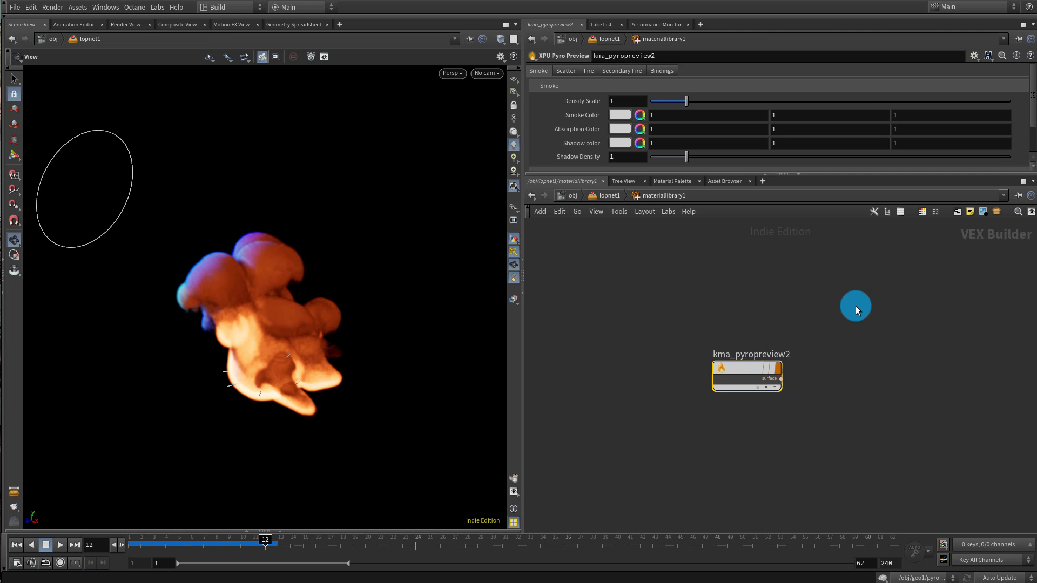
{"action": "scroll", "coordinate": [767, 300], "scroll_direction": "down", "scroll_amount": 2}
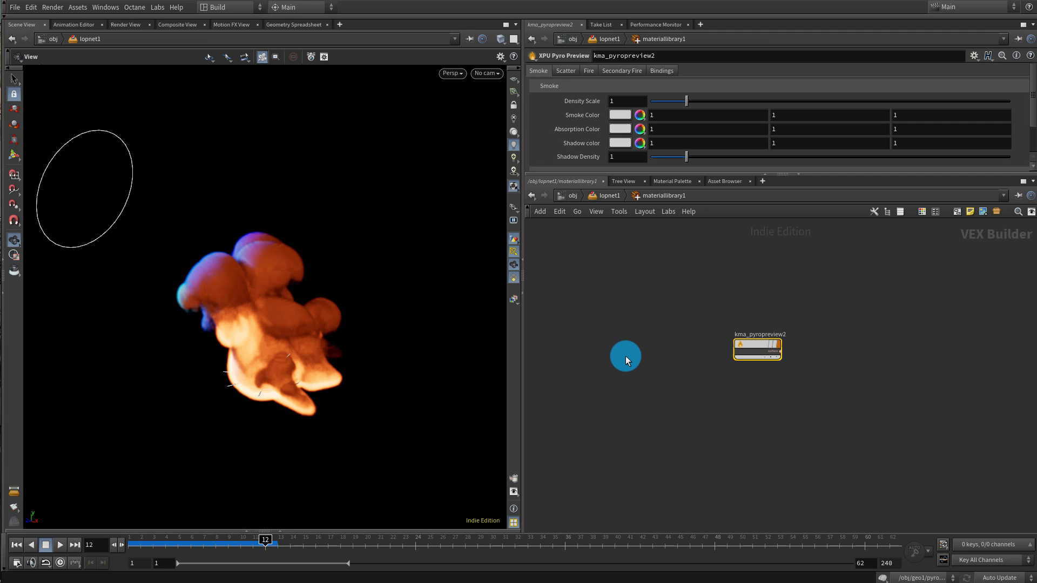
{"action": "middle_click_drag", "start_coordinate": [679, 352], "coordinate": [778, 354]}
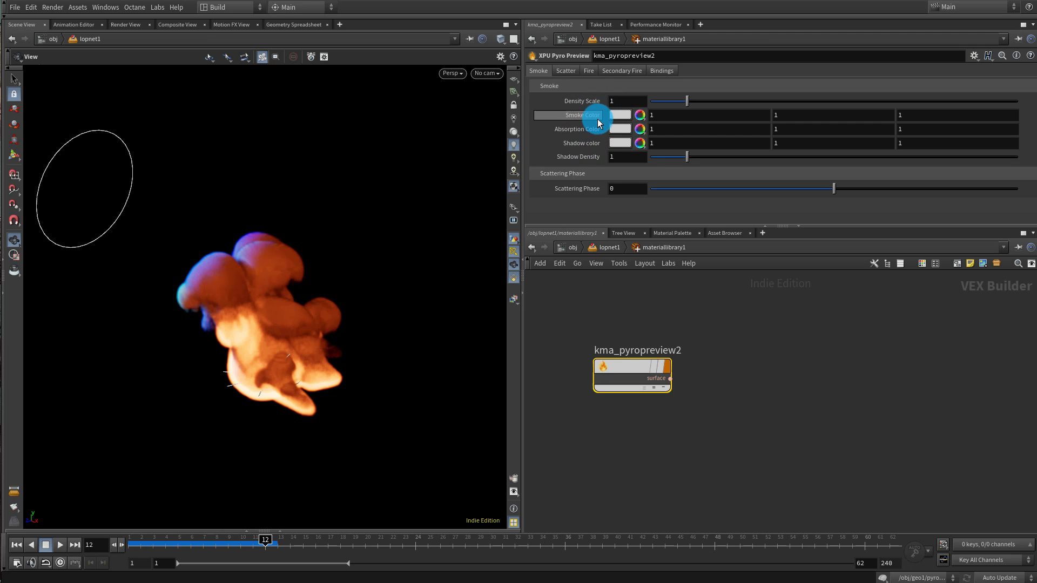
{"action": "left_click", "coordinate": [578, 72]}
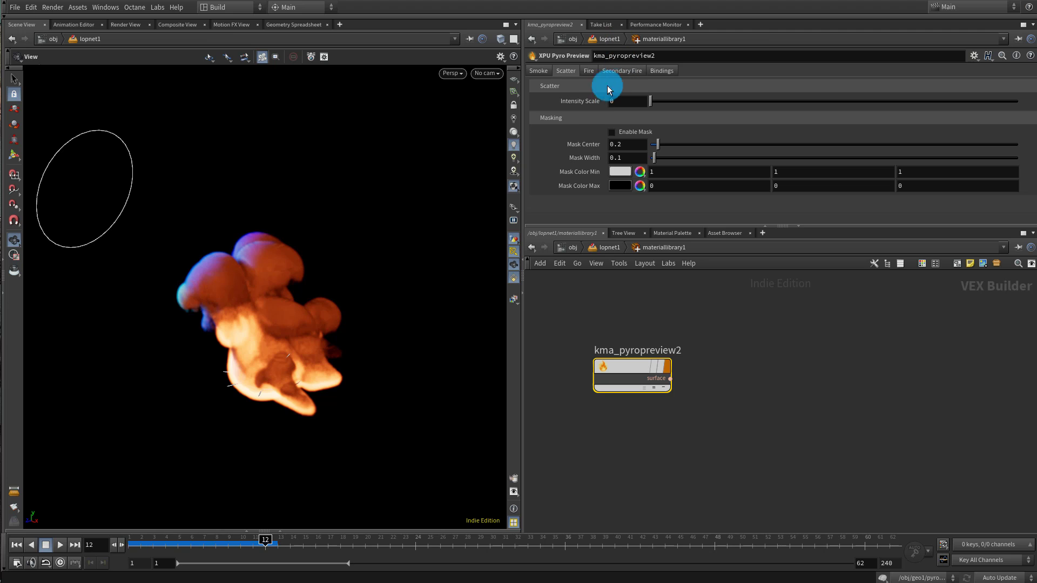
{"action": "left_click", "coordinate": [592, 76]}
{"action": "left_click", "coordinate": [627, 72]}
{"action": "left_click", "coordinate": [665, 73]}
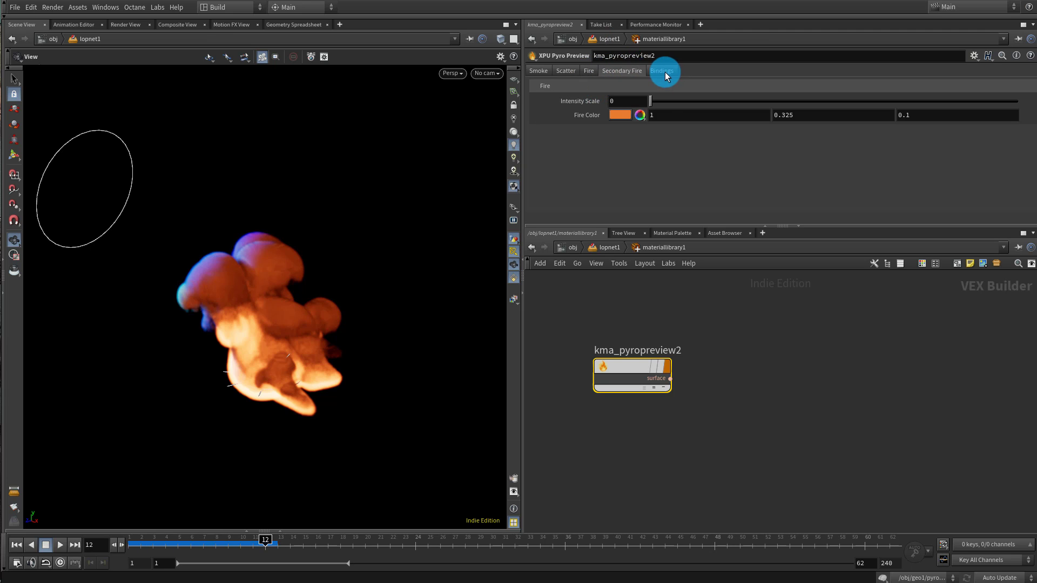
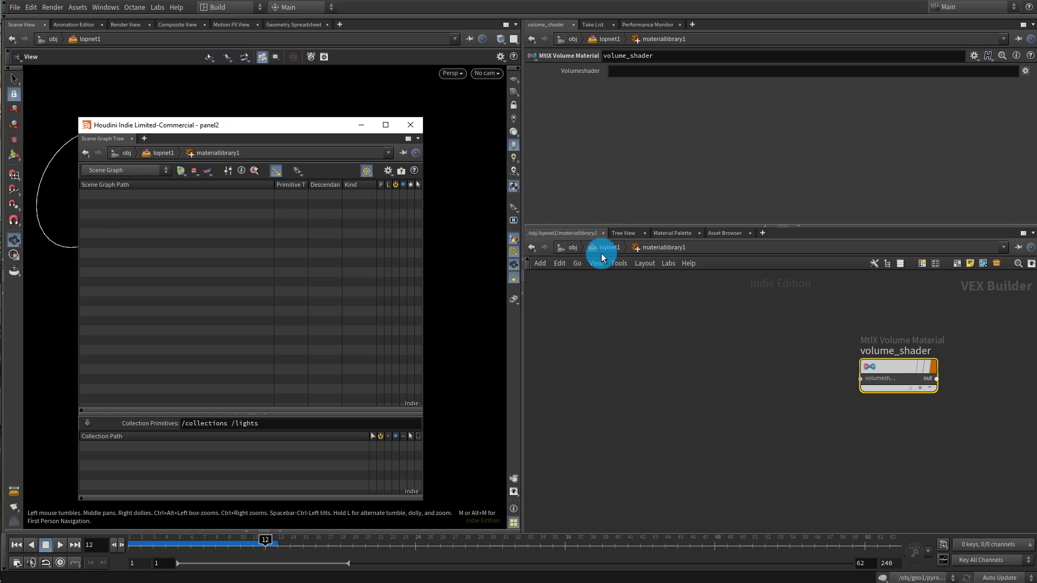
In assignmaterial1, assign /materials/volume_shader to /smoke/volume_0, close the scene graph window and go to frame 10
{"action": "left_click", "coordinate": [603, 248]}
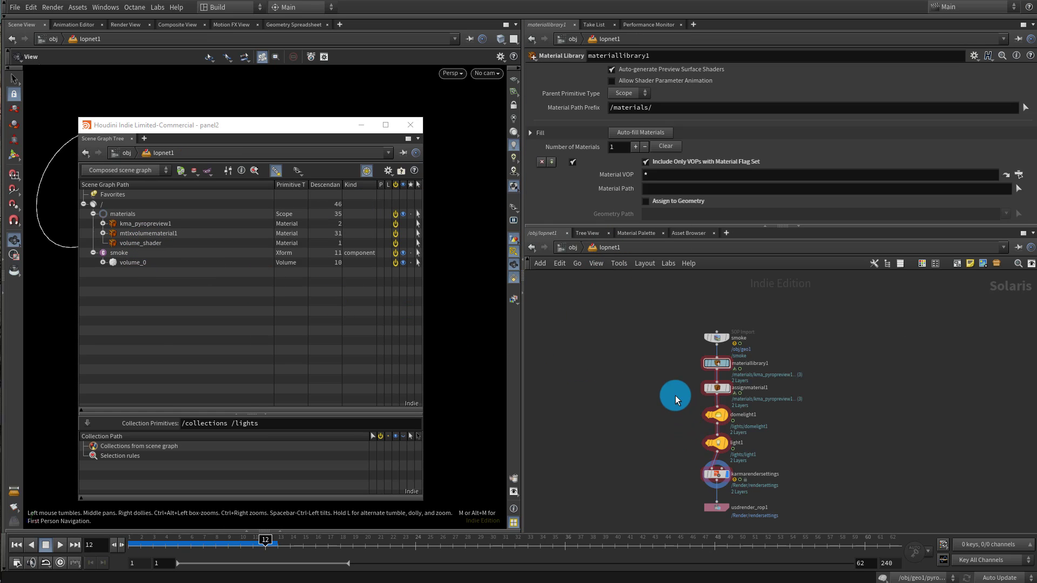
{"action": "left_click", "coordinate": [719, 388]}
{"action": "left_click_drag", "start_coordinate": [139, 262], "coordinate": [670, 87]}
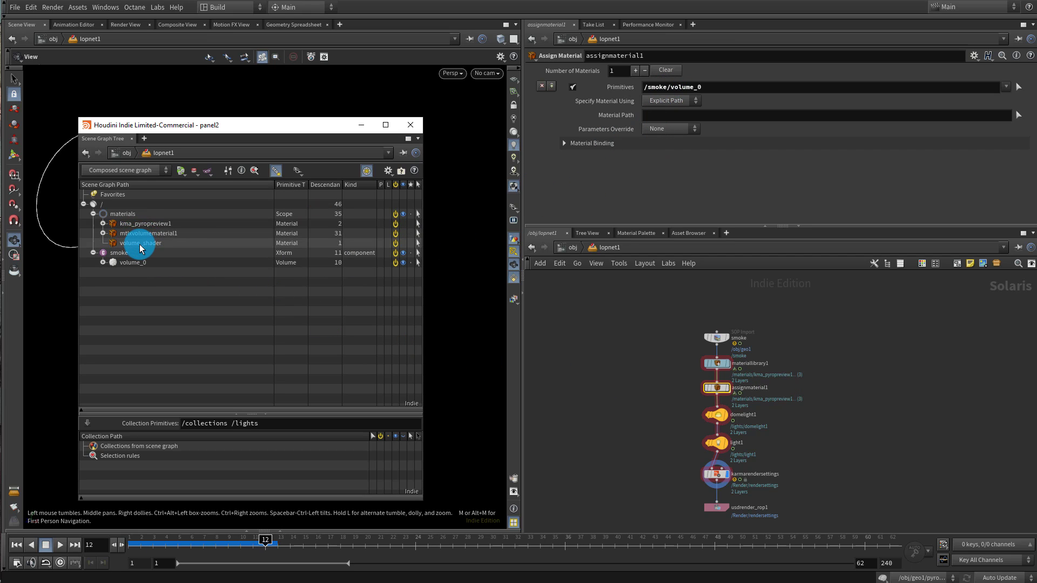
{"action": "left_click_drag", "start_coordinate": [141, 248], "coordinate": [686, 152]}
{"action": "left_click_drag", "start_coordinate": [685, 116], "coordinate": [686, 116]}
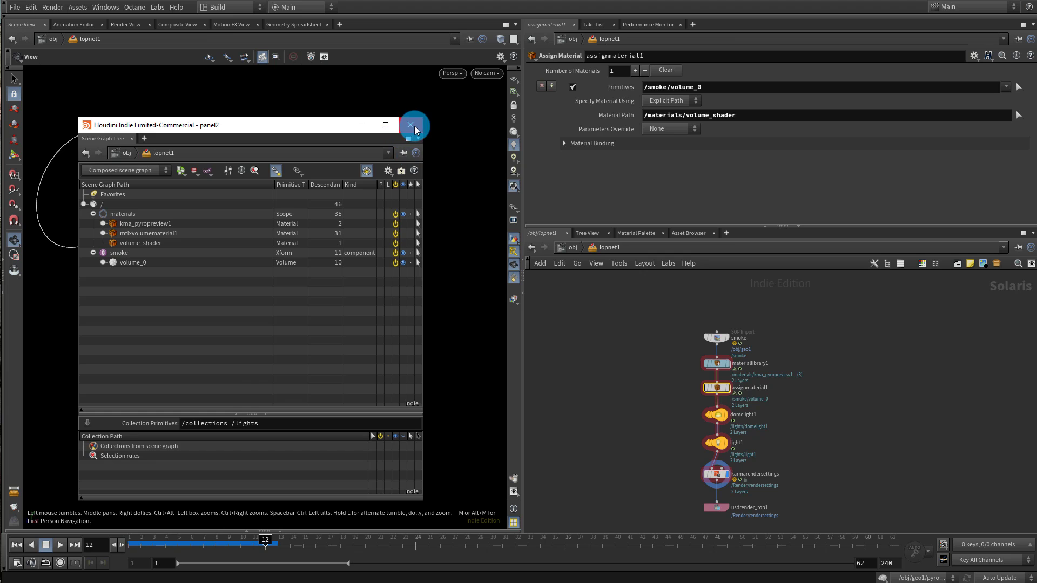
{"action": "left_click", "coordinate": [410, 125]}
{"action": "left_click", "coordinate": [242, 543]}
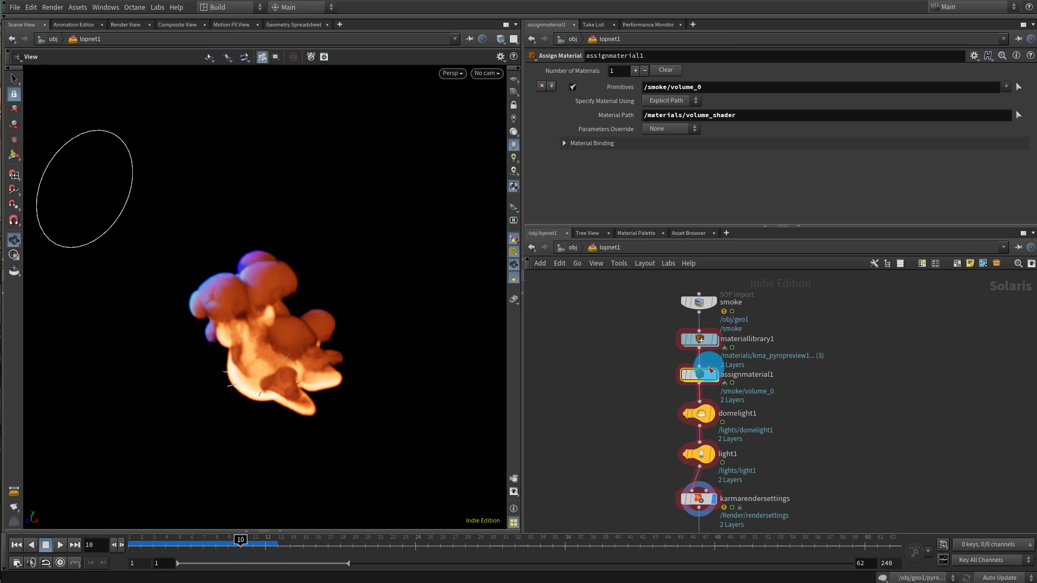
Add a Karma Volume node in materiallibrary1 and place it before the volume_shader node
{"action": "double_click", "coordinate": [712, 364]}
{"action": "key", "text": "Tab"}
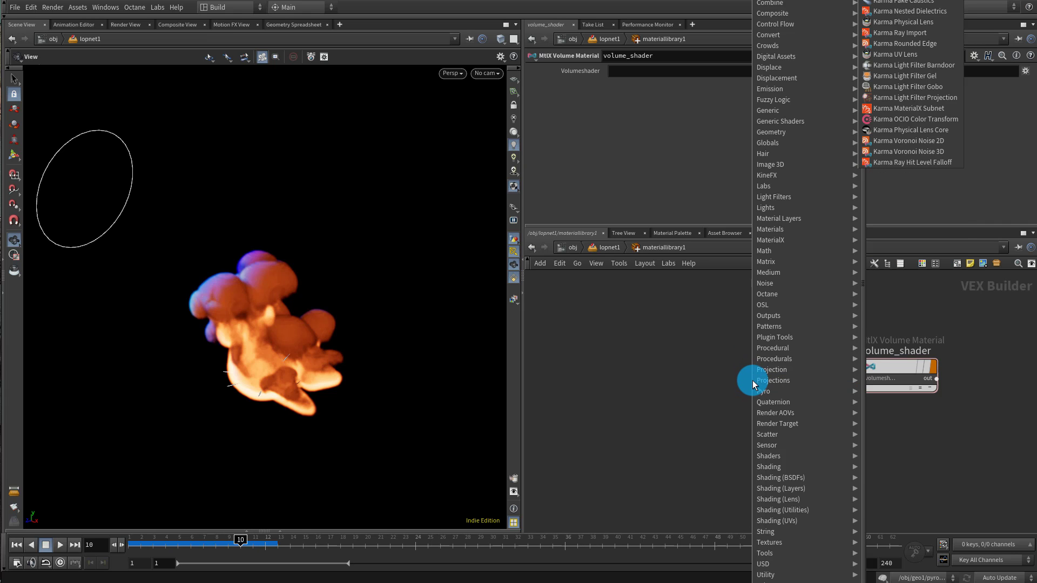
{"action": "mouse_move", "coordinate": [835, 199]}
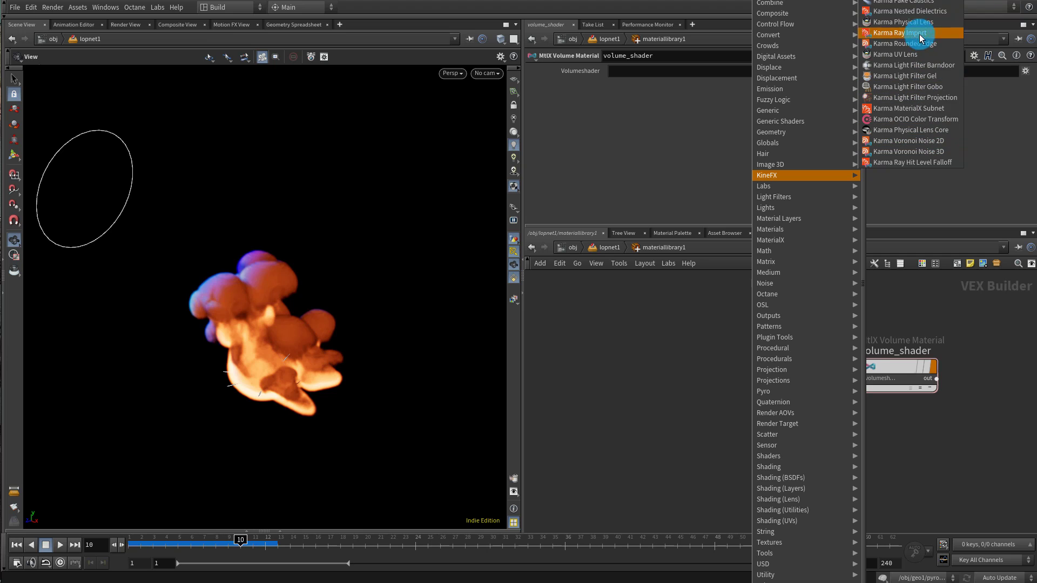
{"action": "left_click", "coordinate": [905, 0]}
{"action": "left_click", "coordinate": [729, 348]}
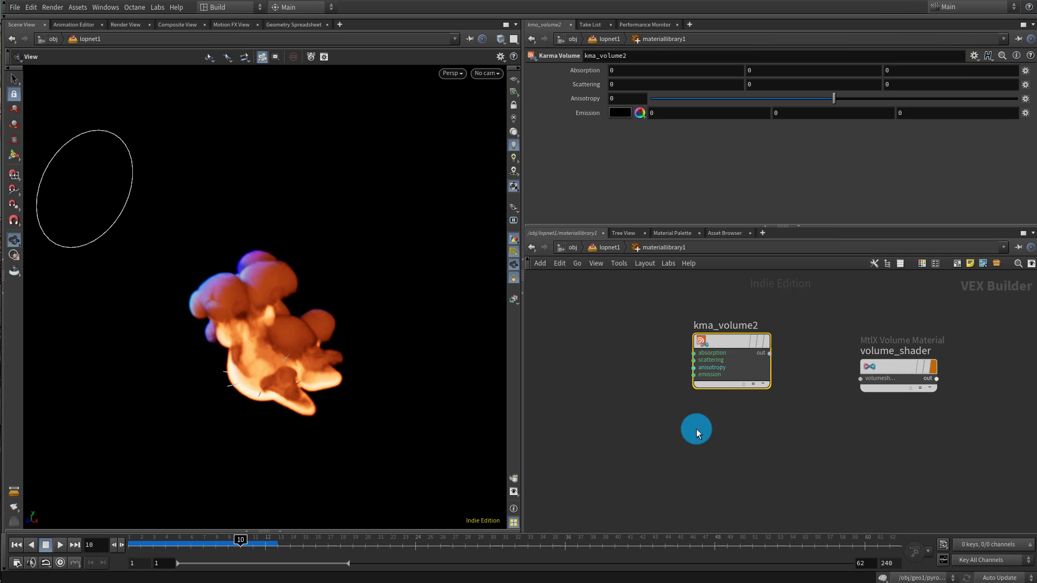
{"action": "left_click_drag", "start_coordinate": [724, 342], "coordinate": [730, 358]}
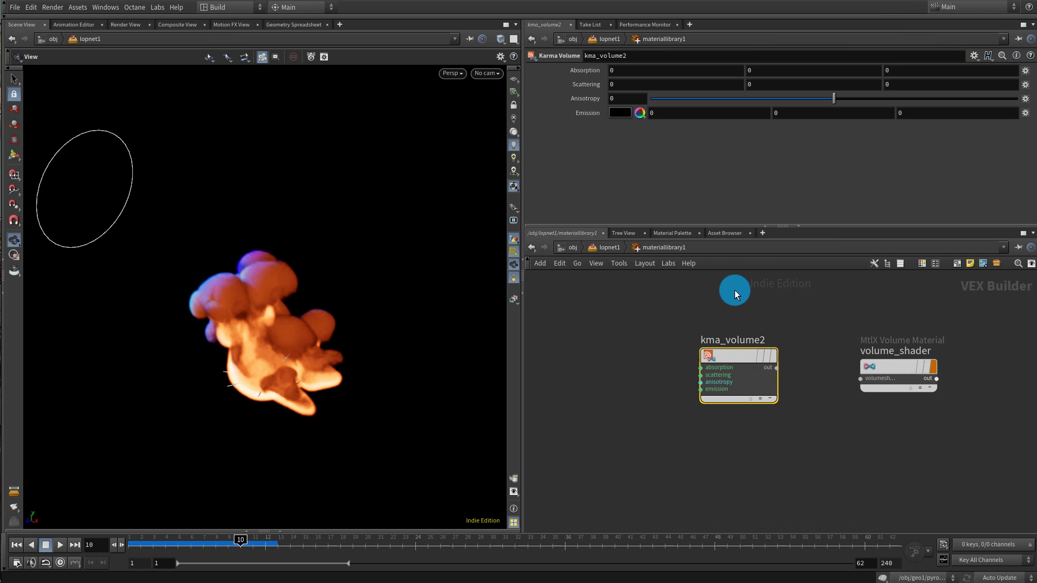
{"action": "mouse_move", "coordinate": [730, 355]}
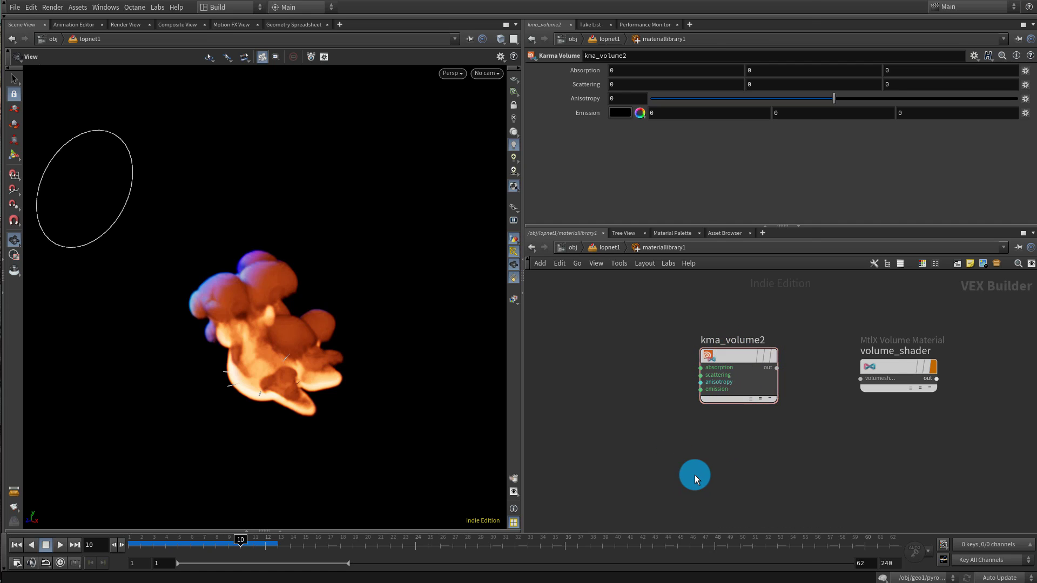
Add a MtlX Volume node below the Karma Volume node
{"action": "key", "text": "Tab"}
{"action": "type", "text": "vol"}
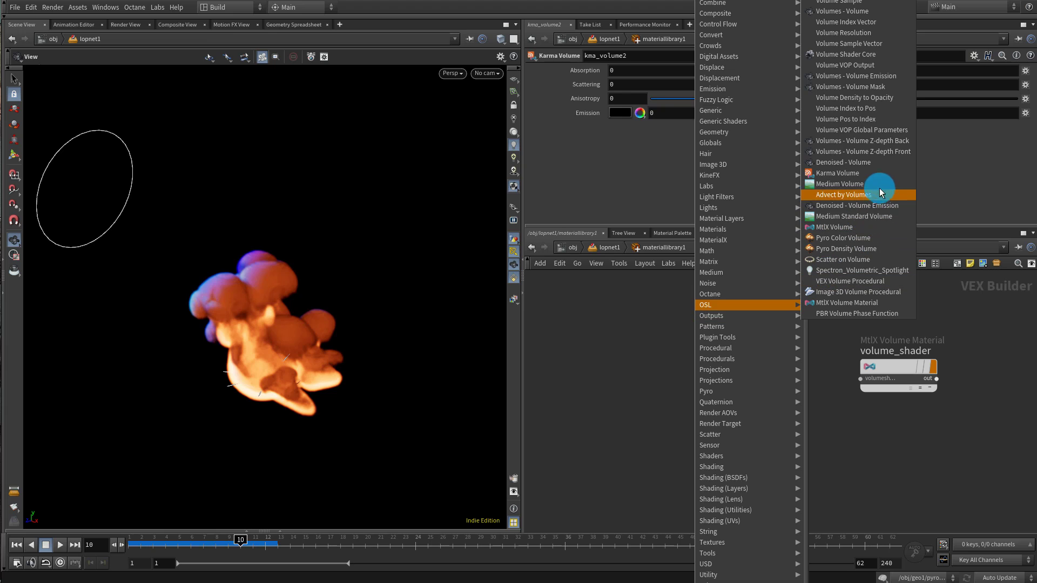
{"action": "left_click", "coordinate": [856, 229]}
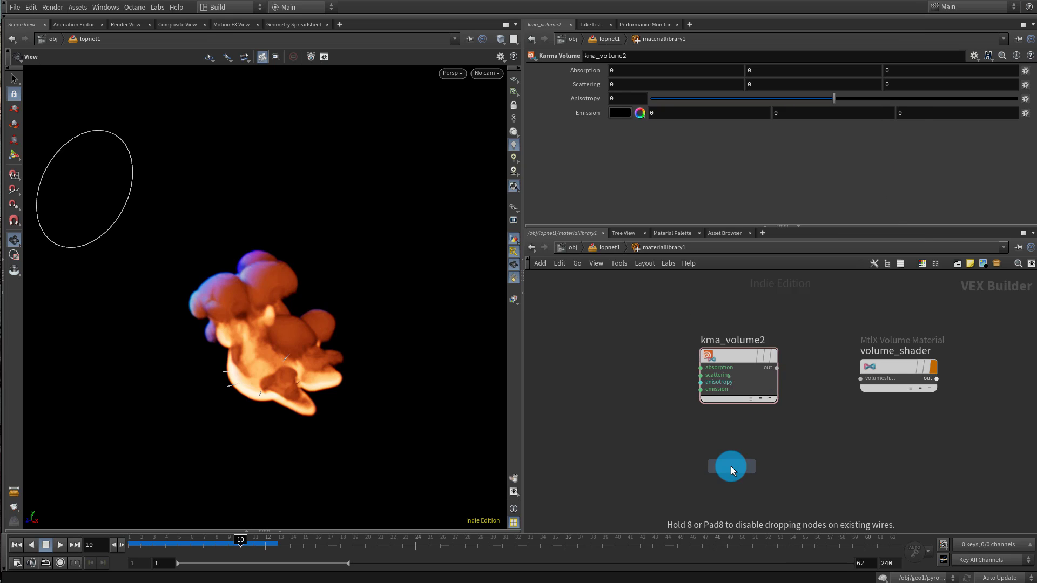
{"action": "left_click", "coordinate": [716, 483]}
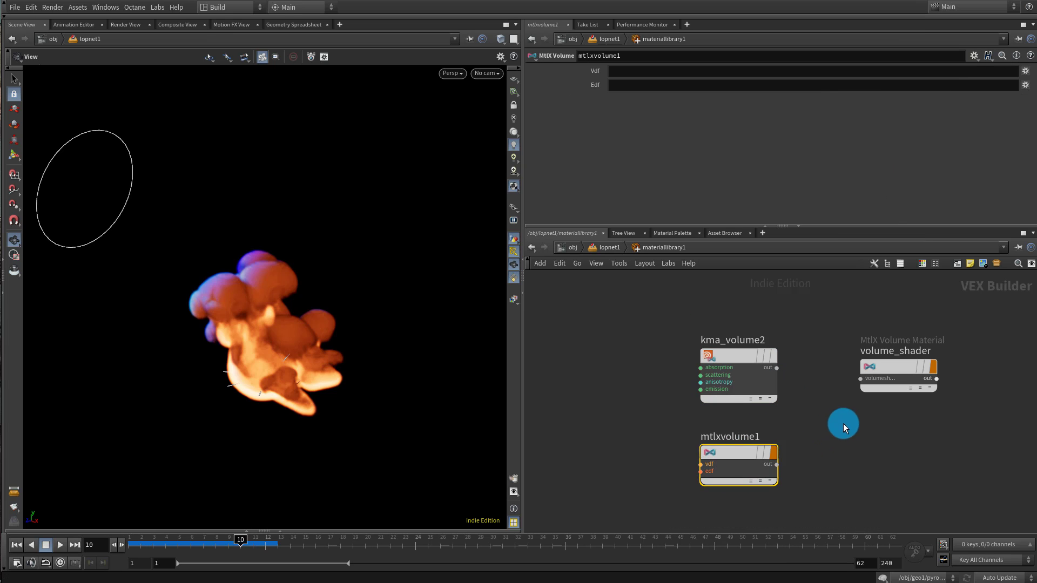
{"action": "left_click_drag", "start_coordinate": [723, 467], "coordinate": [736, 454]}
{"action": "mouse_move", "coordinate": [737, 457]}
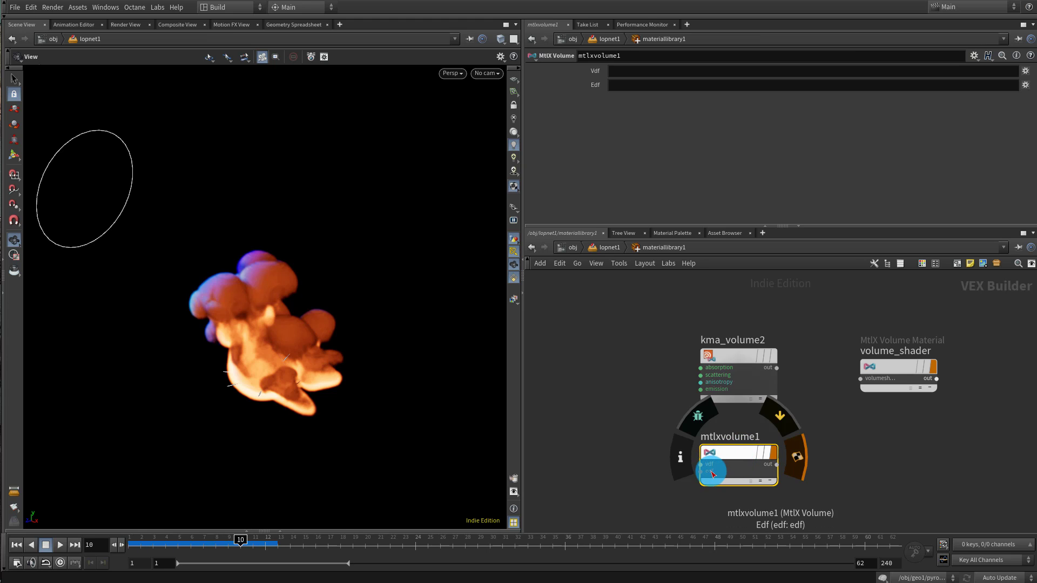
Browse the available operators without adding one, and delete the MtlX Volume node
{"action": "right_click", "coordinate": [657, 457]}
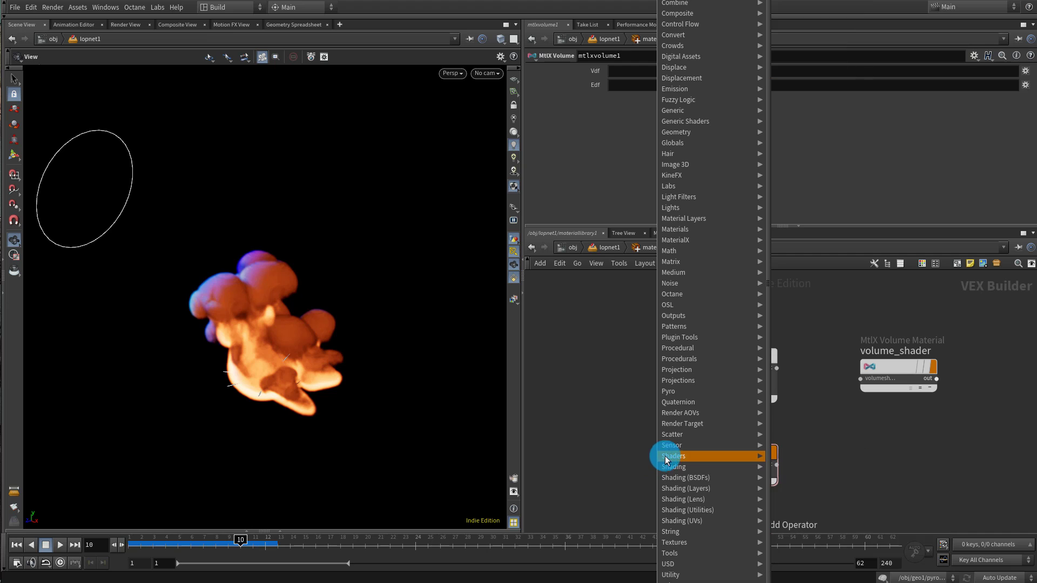
{"action": "right_click", "coordinate": [618, 391]}
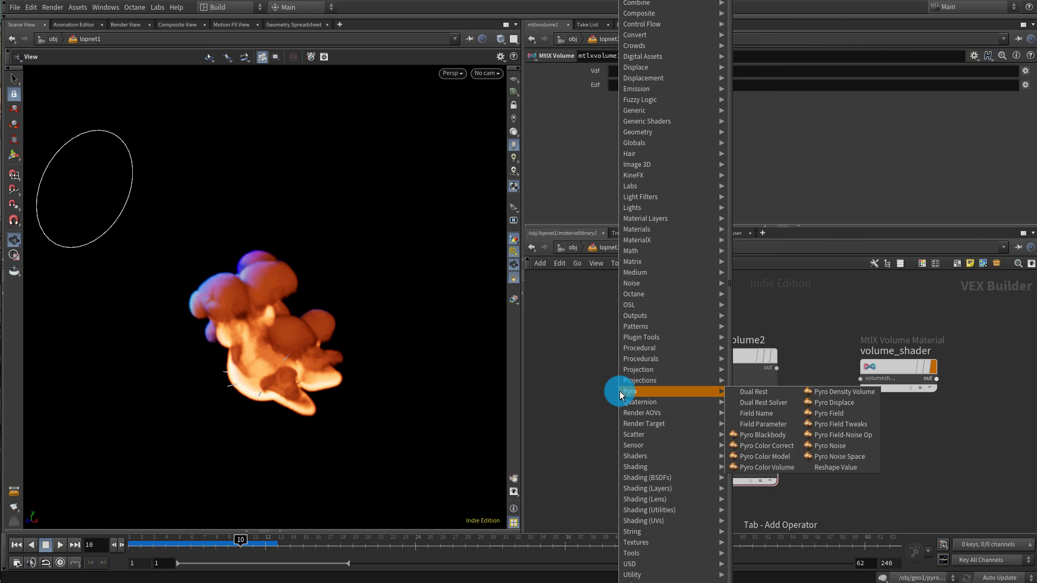
{"action": "left_click", "coordinate": [836, 468]}
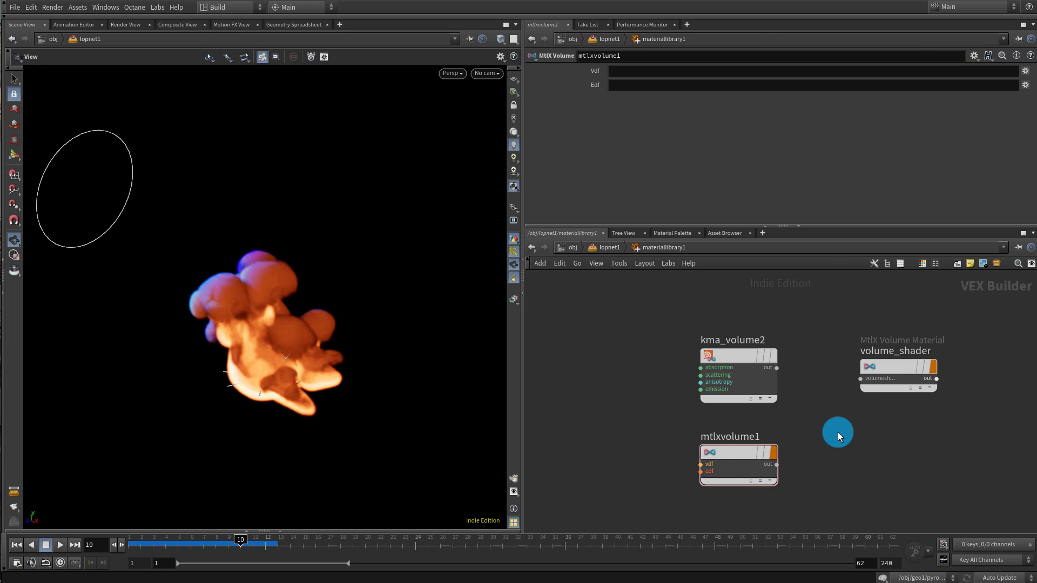
{"action": "left_click", "coordinate": [732, 481]}
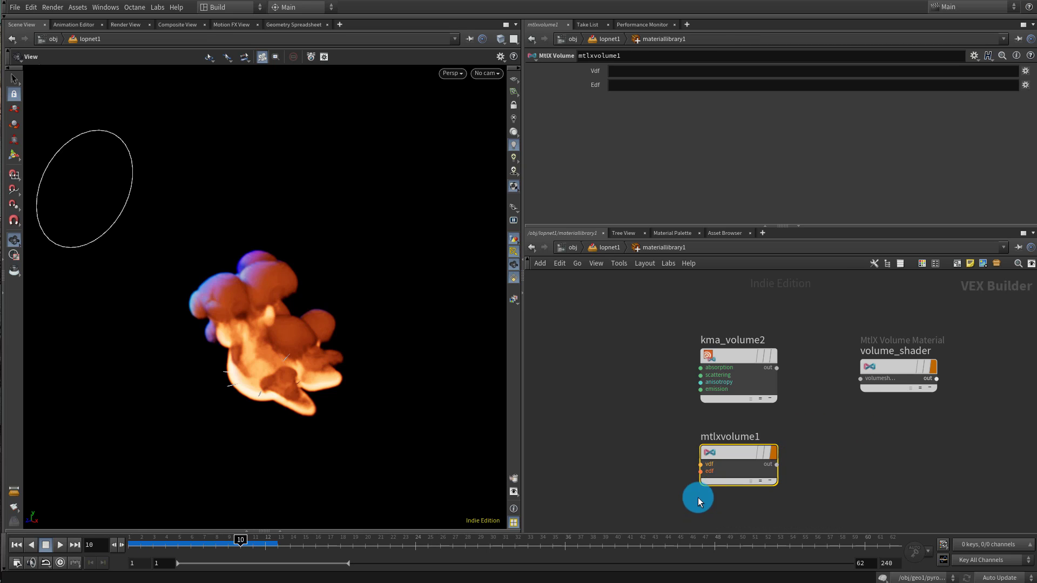
{"action": "key", "text": "Delete"}
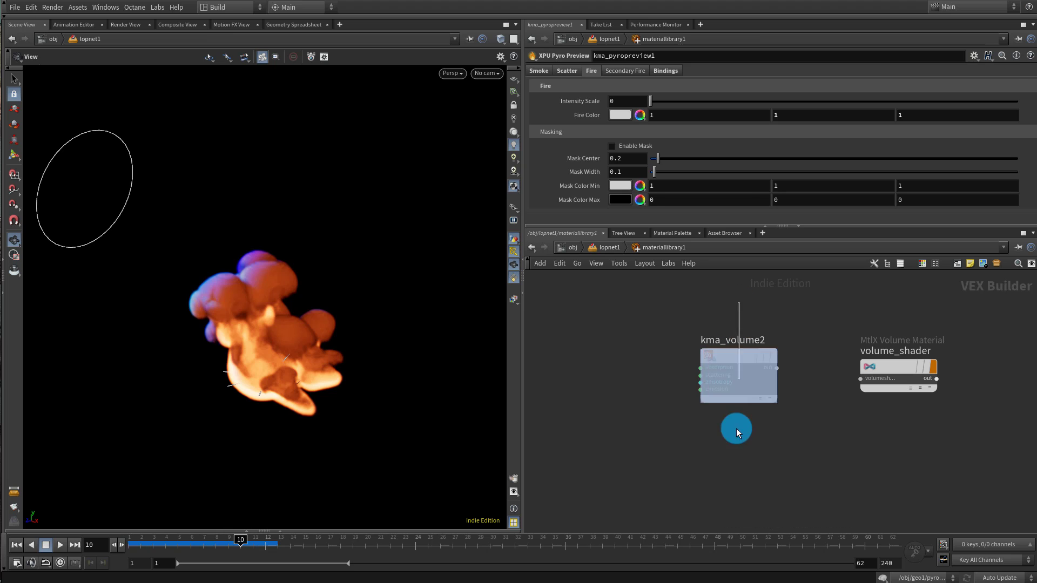
Align the Karma Volume node with volume_shader and connect its output to the volumeshader input
{"action": "left_click_drag", "start_coordinate": [743, 361], "coordinate": [753, 345]}
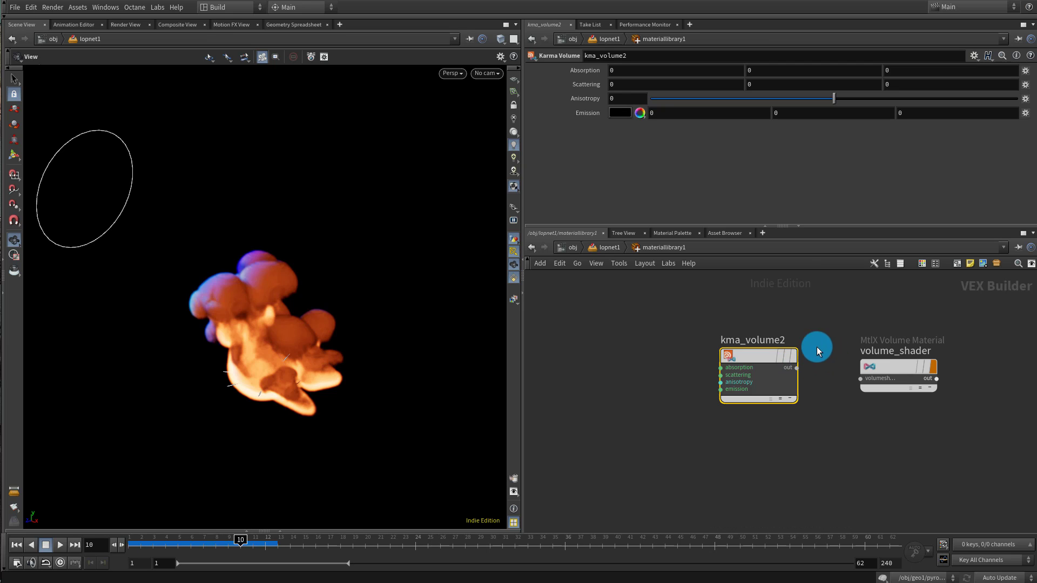
{"action": "mouse_move", "coordinate": [751, 352]}
{"action": "left_click_drag", "start_coordinate": [872, 376], "coordinate": [883, 365]}
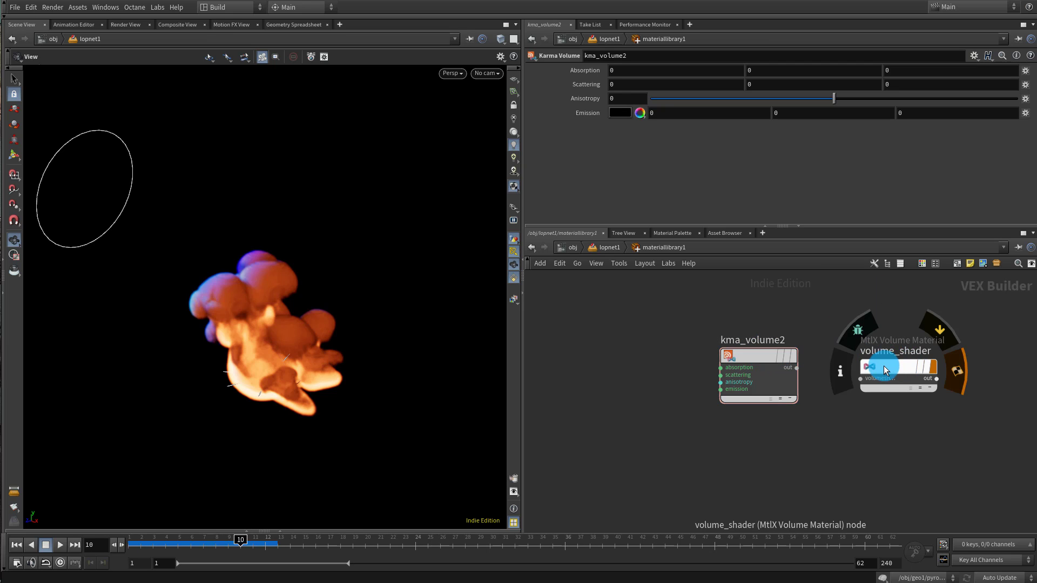
{"action": "left_click_drag", "start_coordinate": [796, 367], "coordinate": [876, 373]}
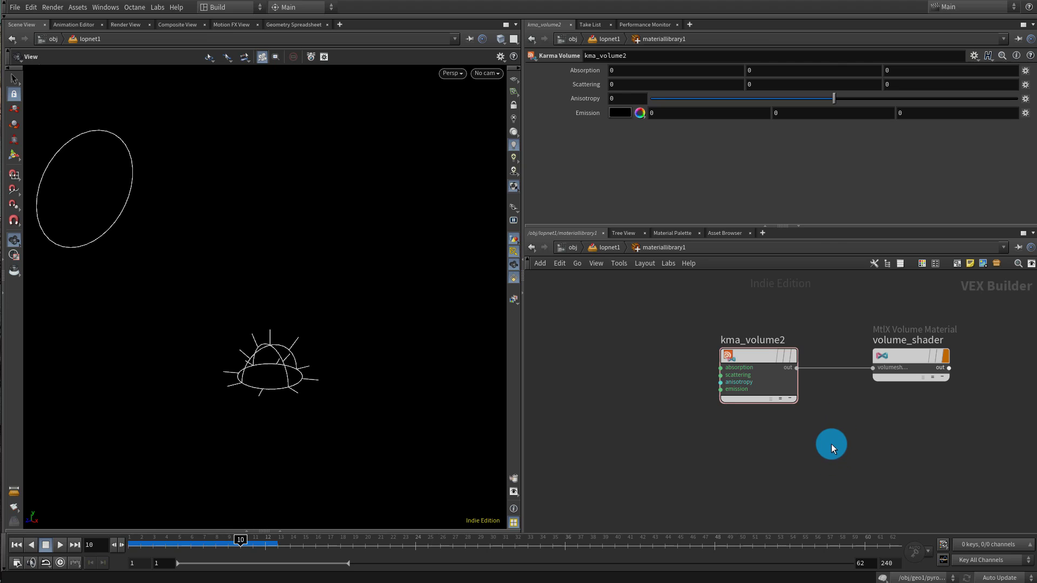
Go to frame 9, preview the smoke in the Karma viewport renderer, and return the viewport to Houdini GL
{"action": "left_click", "coordinate": [227, 543]}
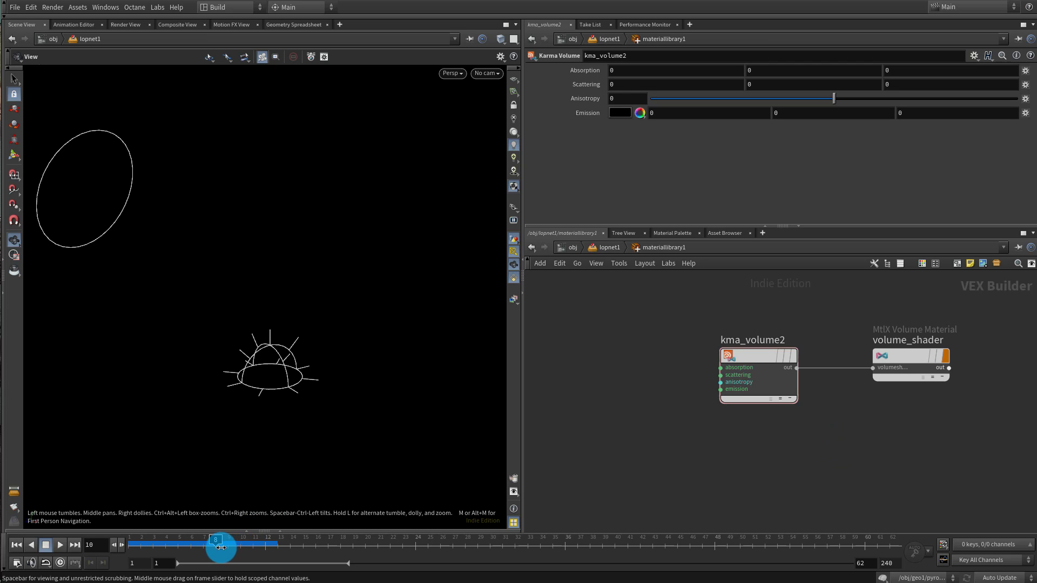
{"action": "left_click", "coordinate": [452, 73]}
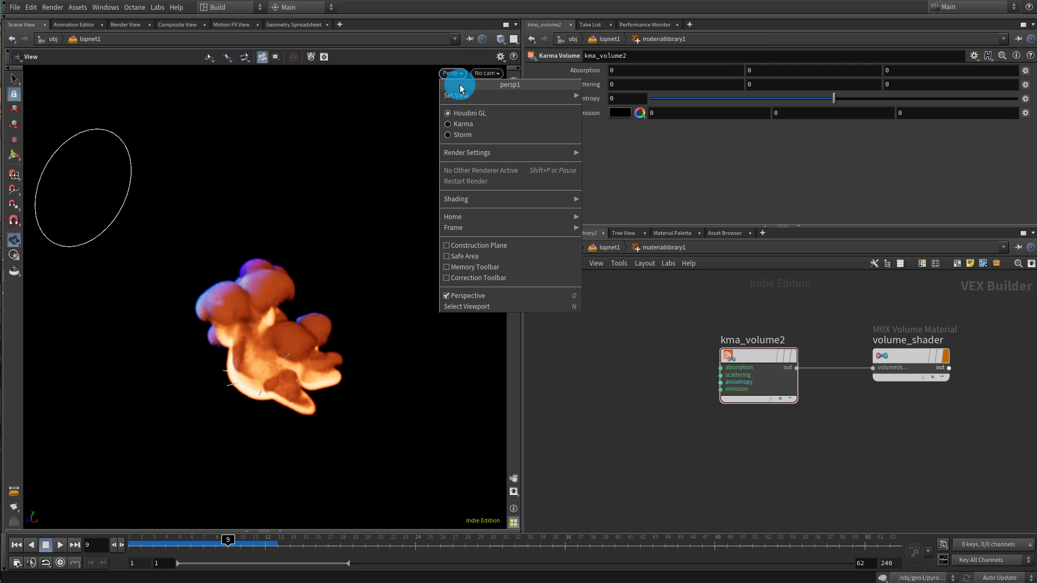
{"action": "left_click", "coordinate": [469, 125]}
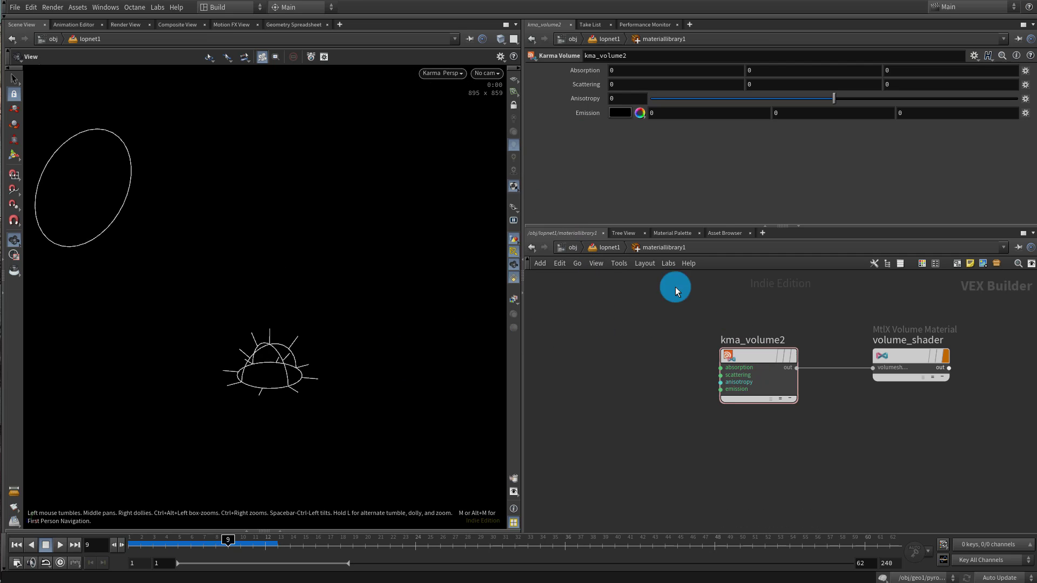
{"action": "left_click", "coordinate": [453, 74]}
{"action": "left_click", "coordinate": [452, 115]}
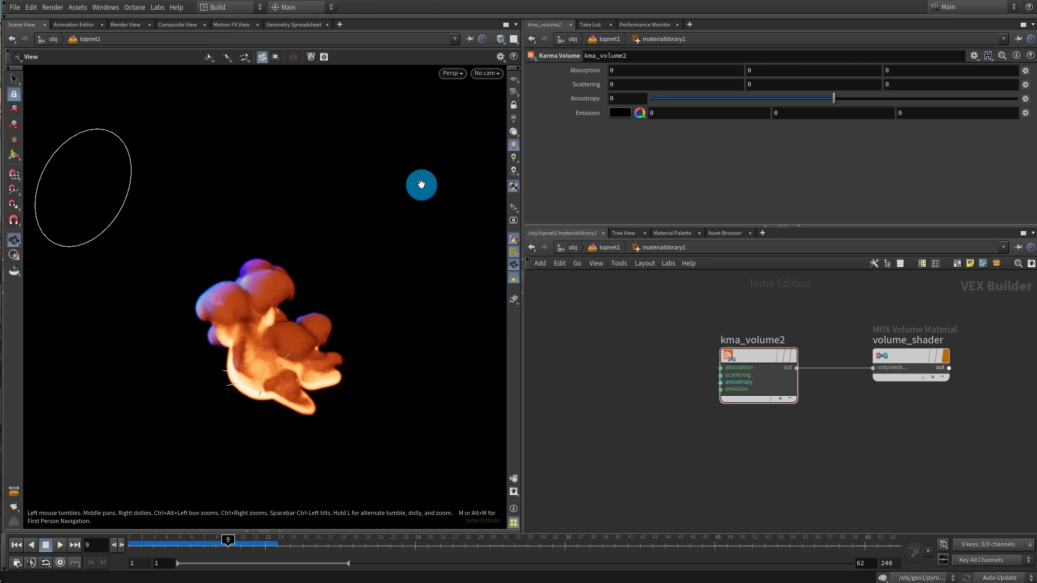
Add a MtlX Geometry Property Value node well ahead of the Karma Volume node in the material network
{"action": "middle_click_drag", "start_coordinate": [655, 350], "coordinate": [611, 345]}
{"action": "scroll", "coordinate": [770, 345], "scroll_direction": "down", "scroll_amount": 3}
{"action": "scroll", "coordinate": [830, 316], "scroll_direction": "down", "scroll_amount": 2}
{"action": "middle_click_drag", "start_coordinate": [727, 324], "coordinate": [889, 368]}
{"action": "key", "text": "ctrl+a"}
{"action": "scroll", "coordinate": [786, 357], "scroll_direction": "up", "scroll_amount": 2}
{"action": "left_click", "coordinate": [786, 356]}
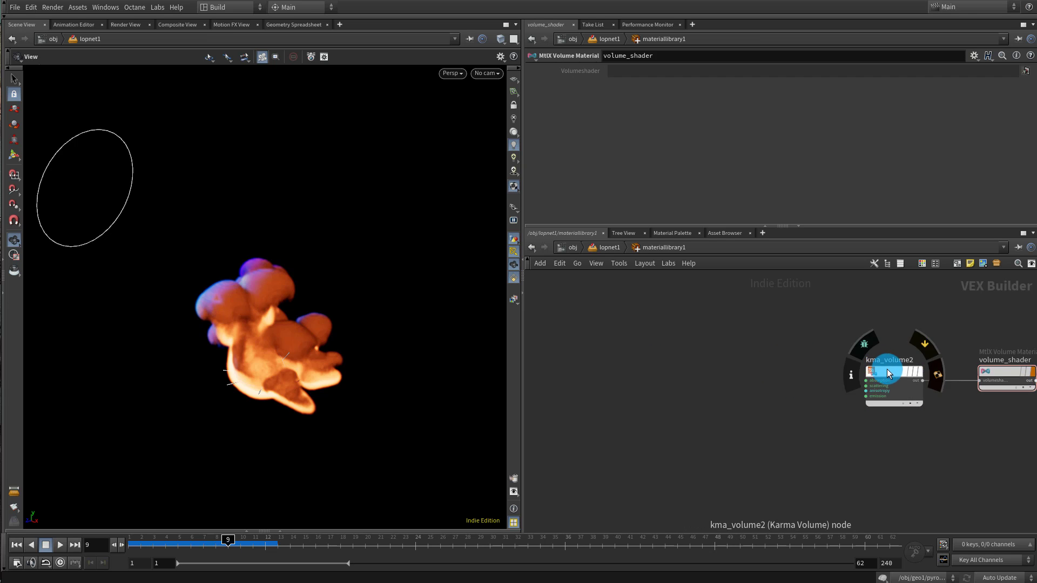
{"action": "scroll", "coordinate": [893, 350], "scroll_direction": "up", "scroll_amount": 2}
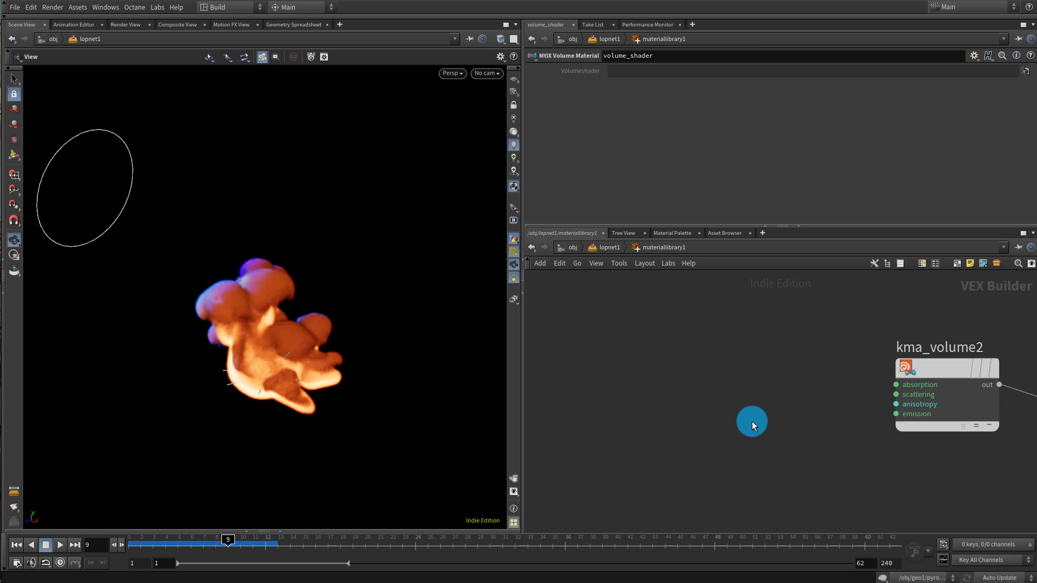
{"action": "key", "text": "Tab"}
{"action": "mouse_move", "coordinate": [681, 425]}
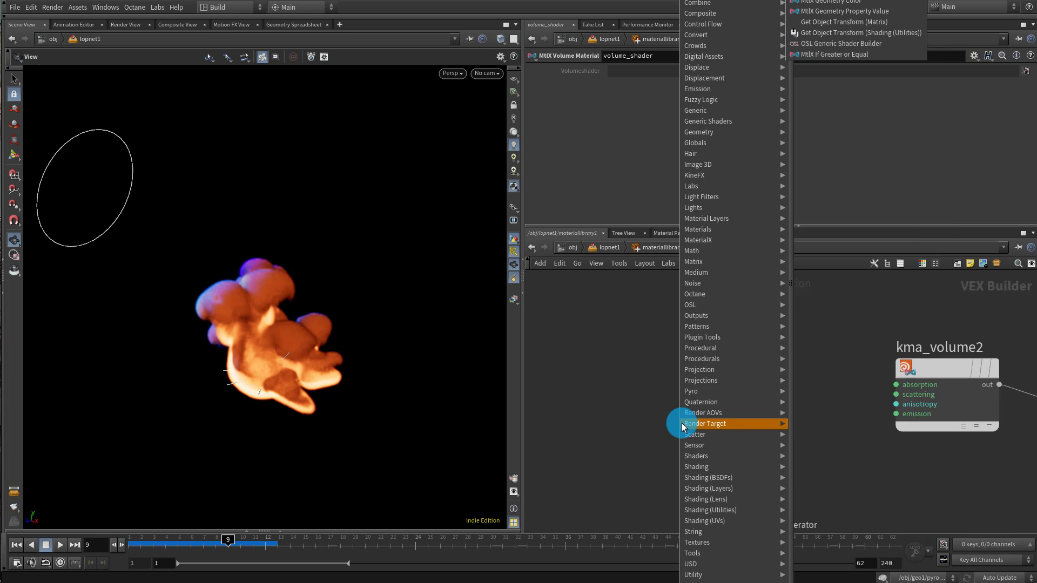
{"action": "left_click", "coordinate": [868, 11]}
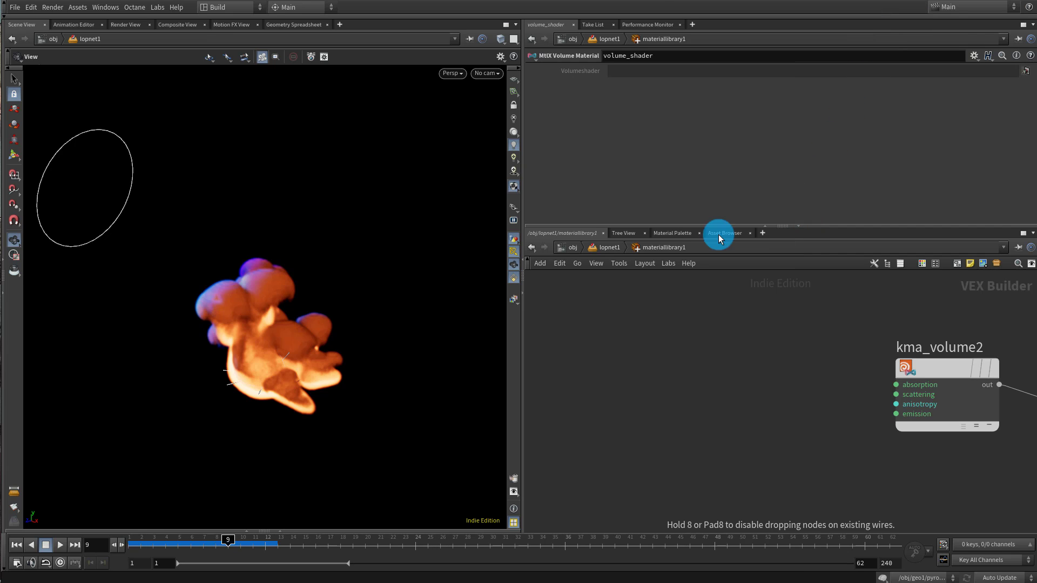
{"action": "left_click", "coordinate": [626, 333]}
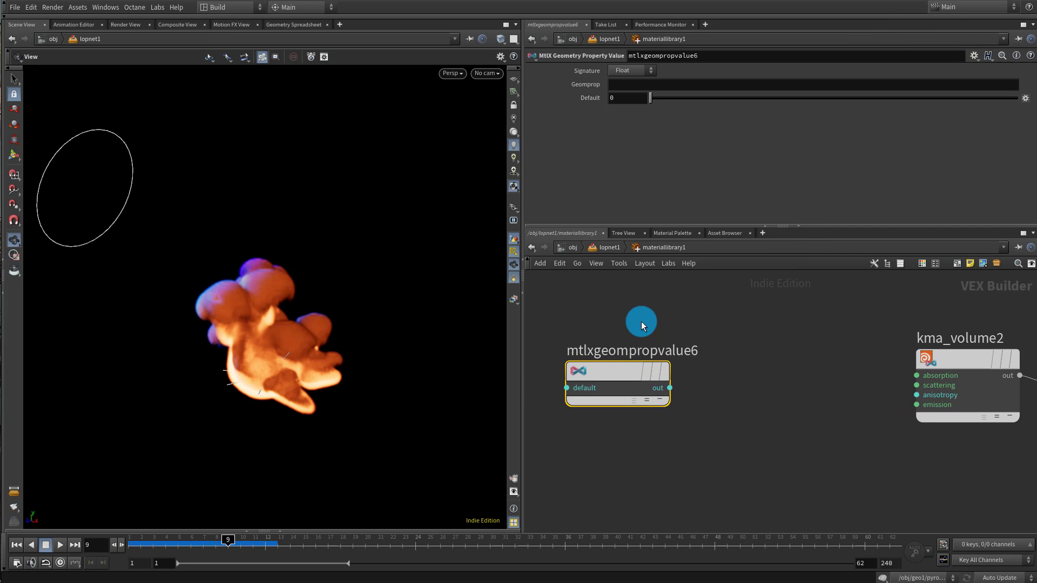
Rename the Geometry Property Value node as density and set its Geomprop to density
{"action": "double_click", "coordinate": [642, 352]}
{"action": "key", "text": "ctrl+a"}
{"action": "type", "text": "de"}
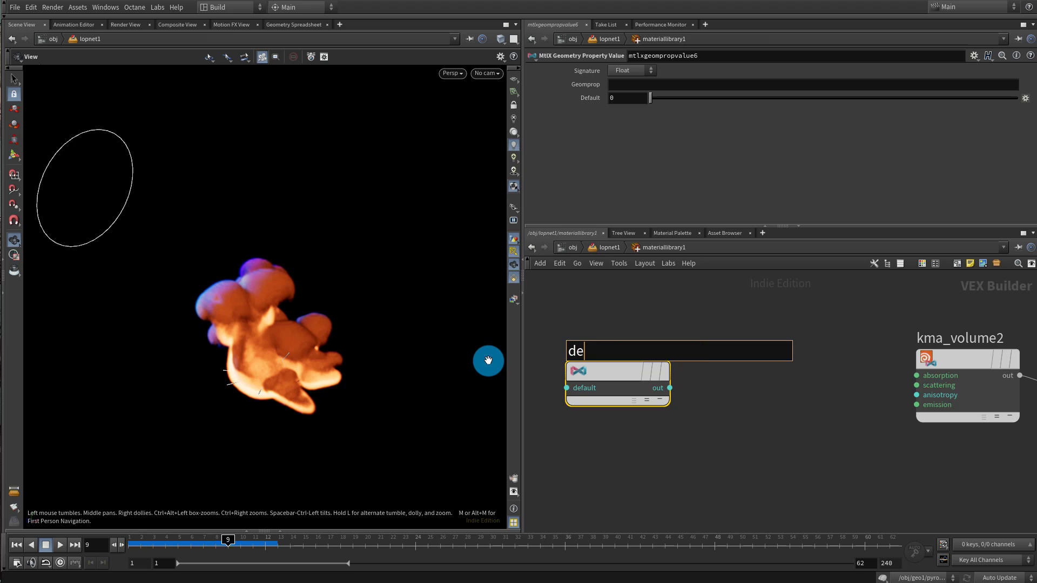
{"action": "type", "text": "nsity"}
{"action": "key", "text": "Return"}
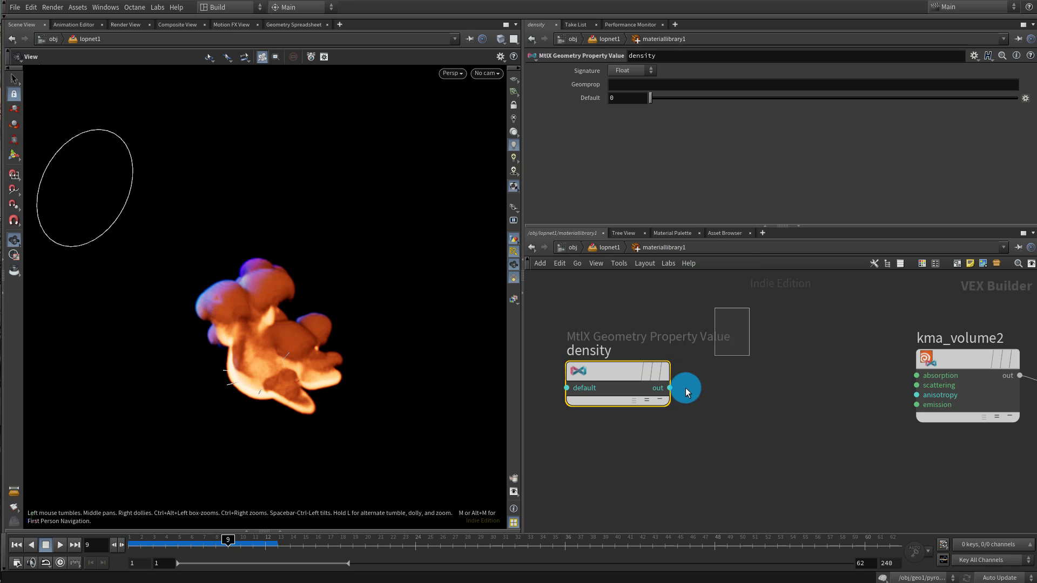
{"action": "left_click", "coordinate": [628, 82]}
{"action": "type", "text": "dens"}
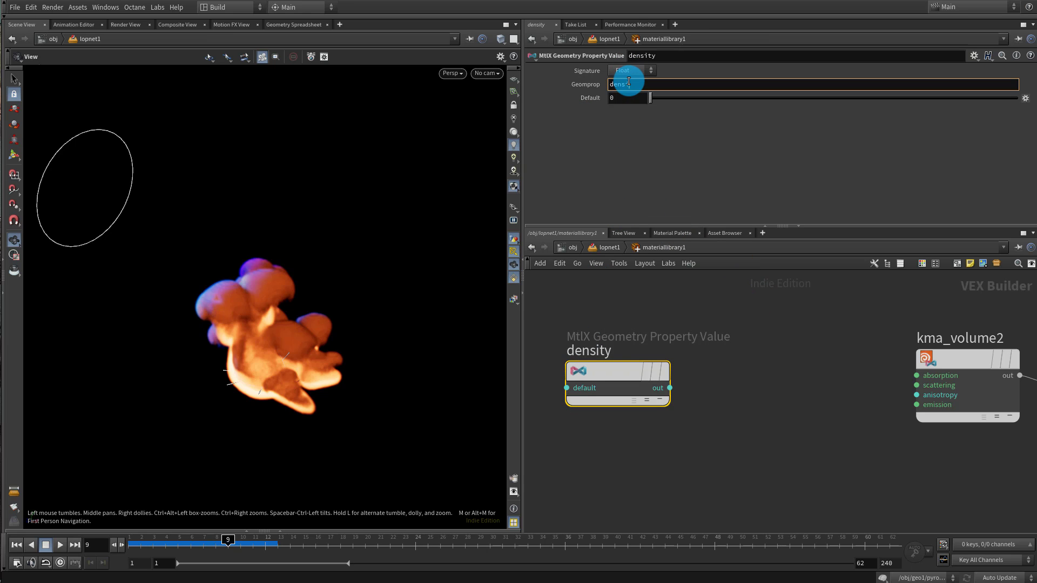
{"action": "type", "text": "ity"}
{"action": "key", "text": "Return"}
Move the Karma Volume and volume_shader nodes together farther from the density node to make room between them
{"action": "middle_click_drag", "start_coordinate": [813, 301], "coordinate": [688, 314]}
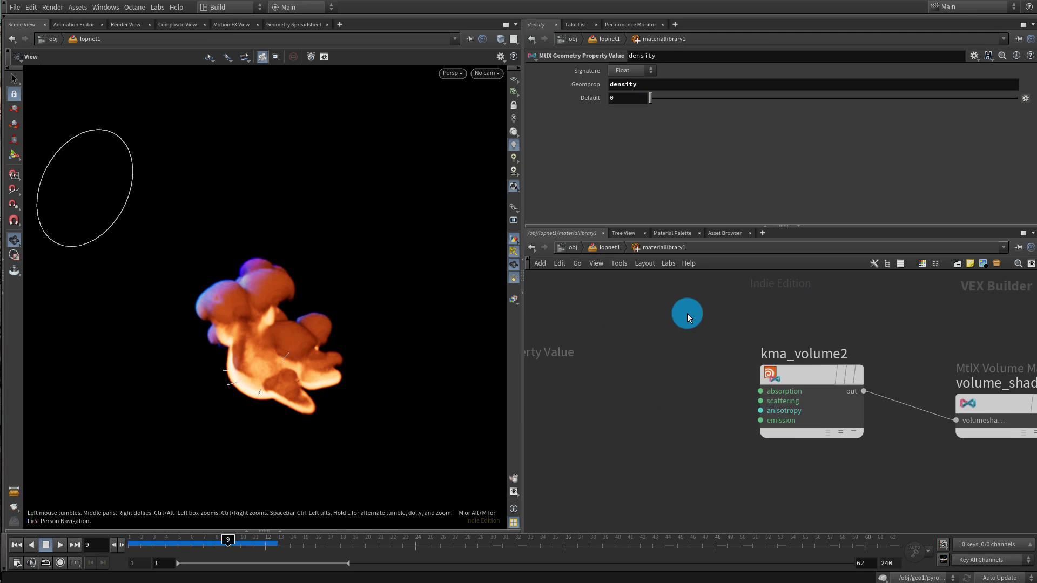
{"action": "scroll", "coordinate": [687, 313], "scroll_direction": "down", "scroll_amount": 2}
{"action": "left_click_drag", "start_coordinate": [782, 303], "coordinate": [976, 430]}
{"action": "left_click_drag", "start_coordinate": [806, 355], "coordinate": [937, 353]}
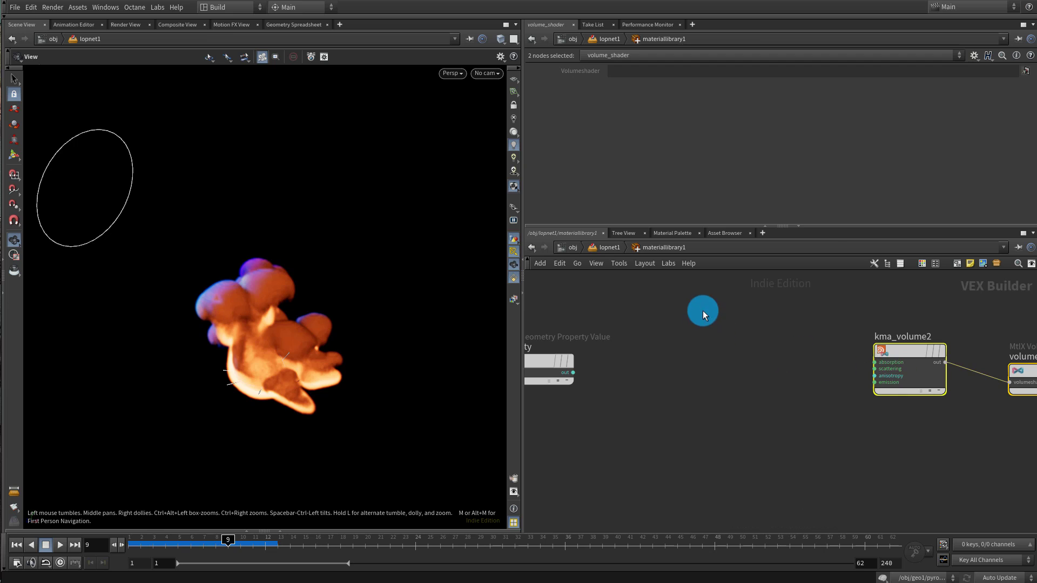
Add a MtlX Constant node between density and the Karma Volume node and rename it as absorp
{"action": "left_click", "coordinate": [723, 351]}
{"action": "key", "text": "Tab"}
{"action": "type", "text": "cons"}
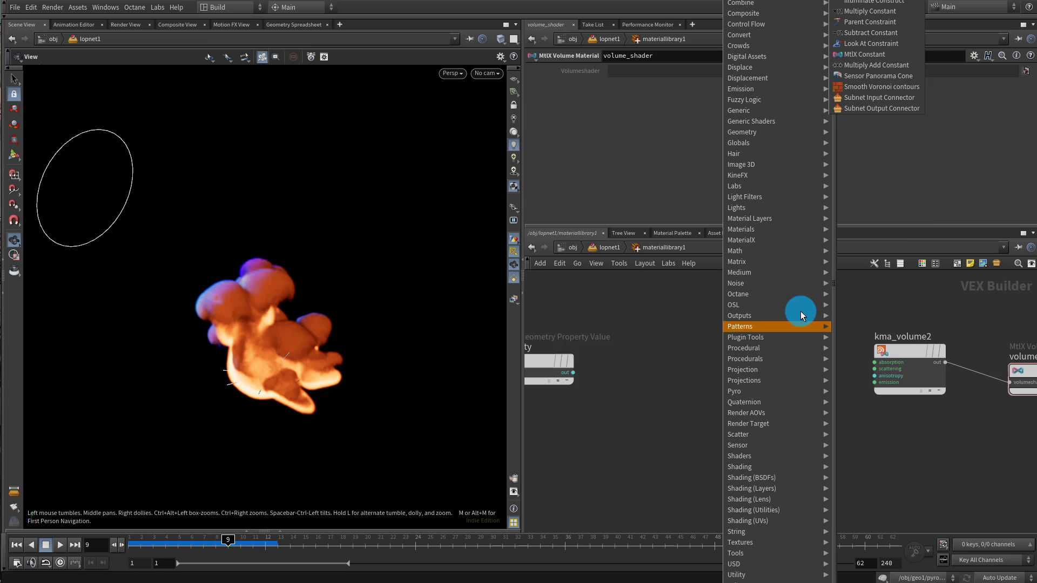
{"action": "left_click", "coordinate": [897, 54]}
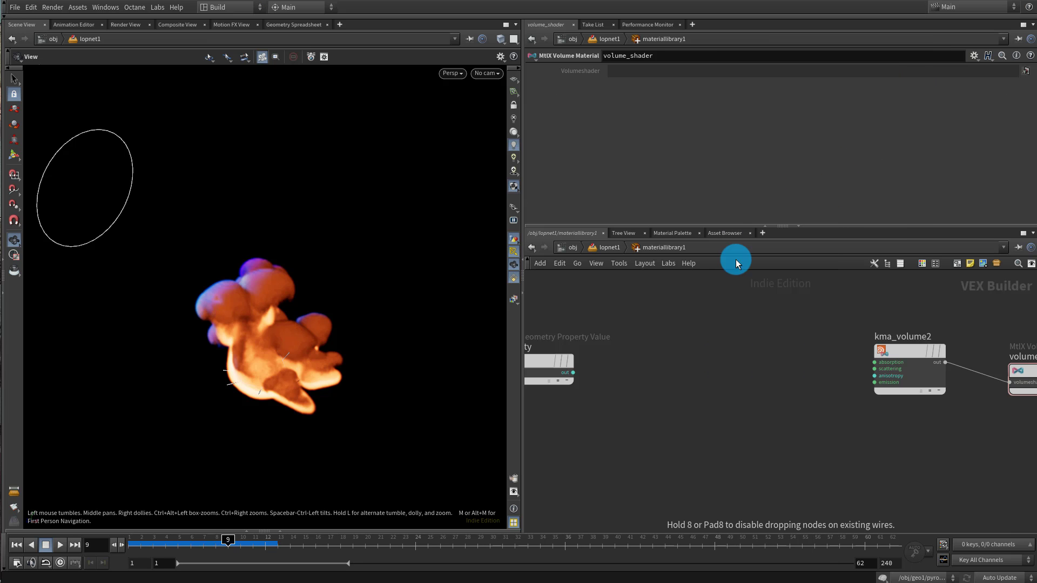
{"action": "left_click", "coordinate": [710, 299]}
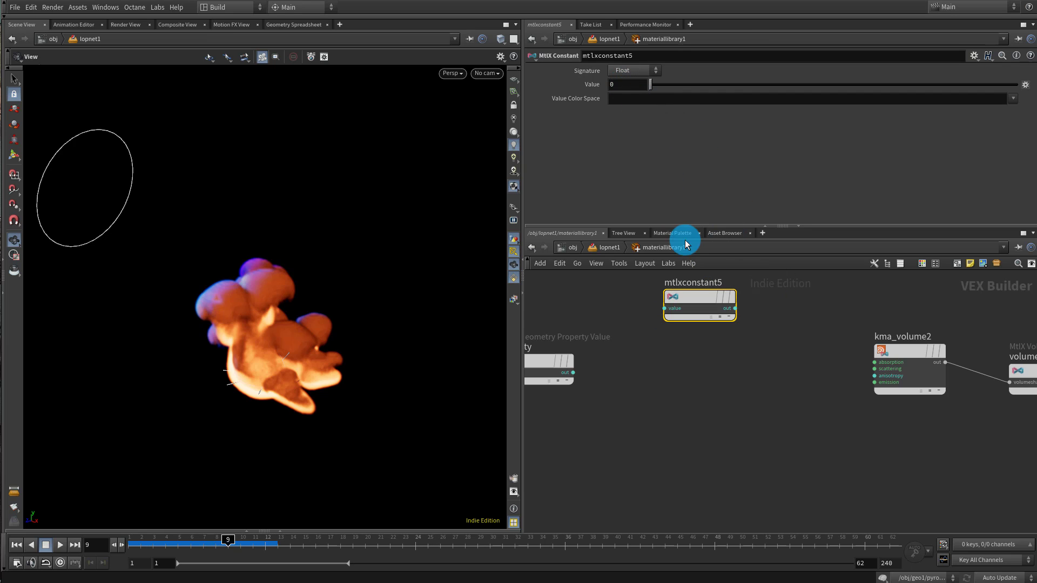
{"action": "double_click", "coordinate": [705, 284]}
{"action": "type", "text": "a"}
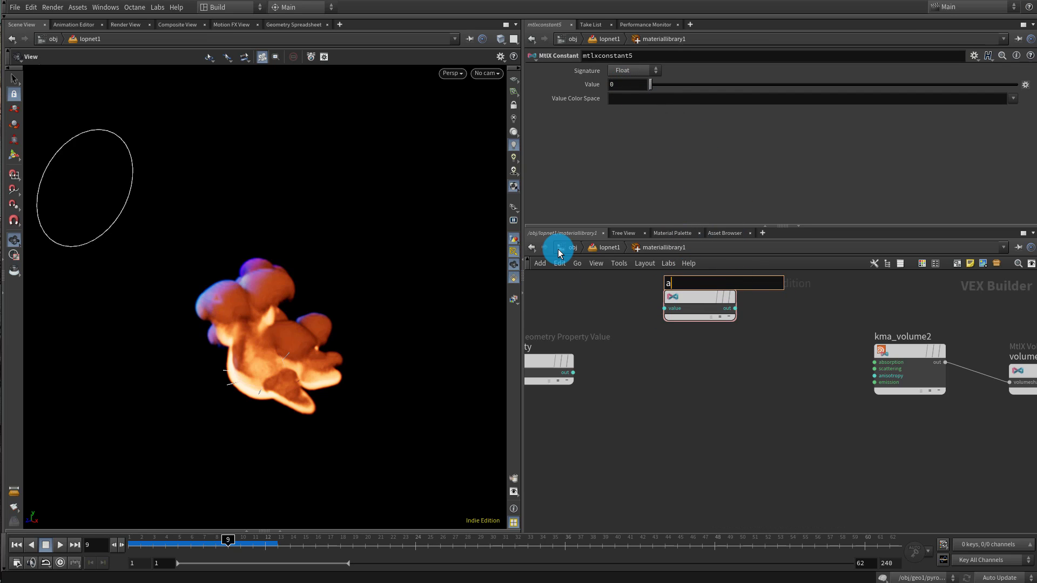
{"action": "type", "text": "bsorp"}
{"action": "key", "text": "Return"}
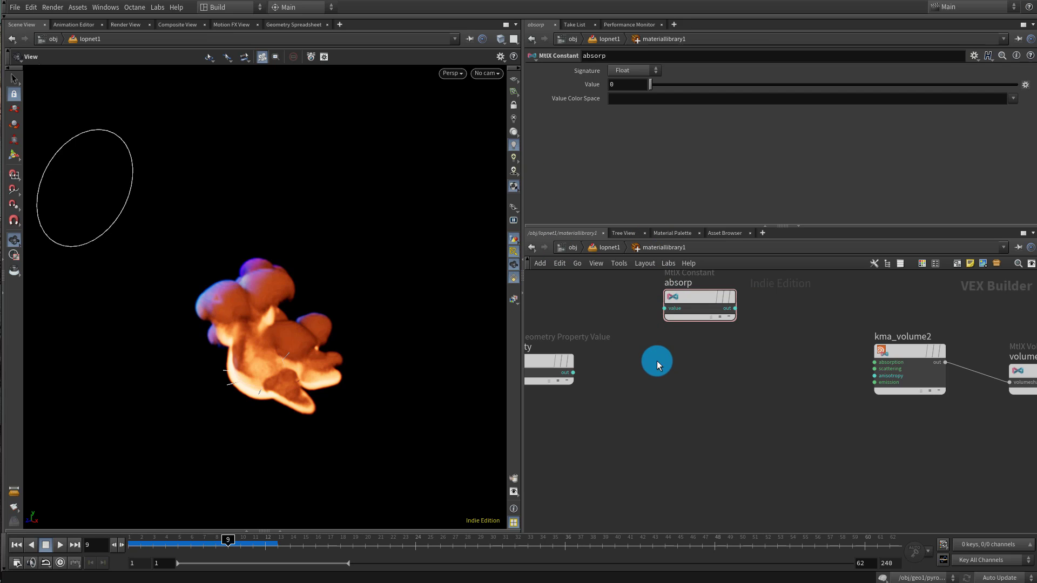
Duplicate the absorp constant, place the copy below it, and rename it as scatter
{"action": "key", "text": "ctrl+c"}
{"action": "key", "text": "ctrl+v"}
{"action": "left_click_drag", "start_coordinate": [776, 364], "coordinate": [682, 412]}
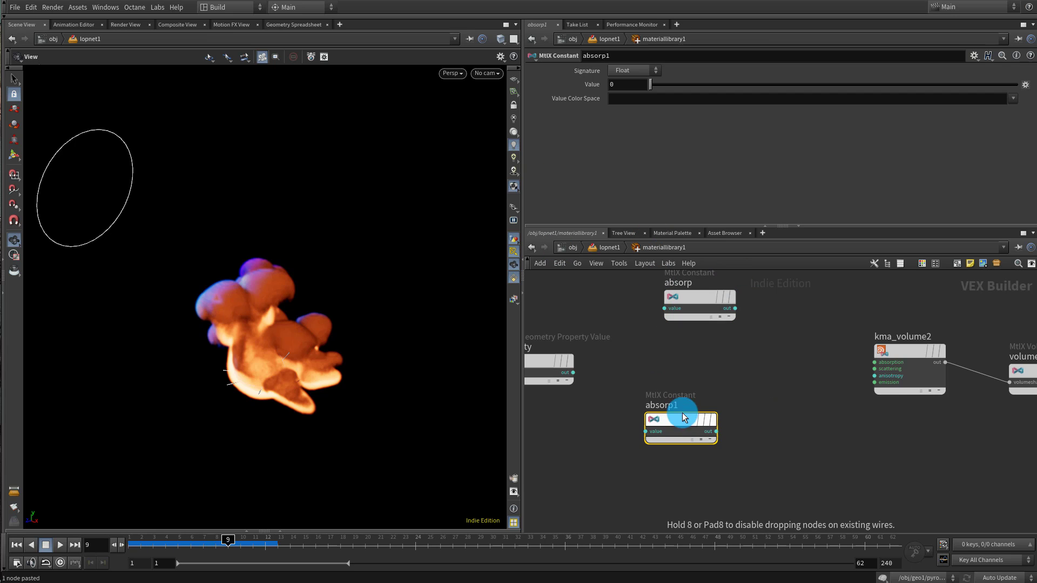
{"action": "double_click", "coordinate": [691, 404]}
{"action": "type", "text": "scatter"}
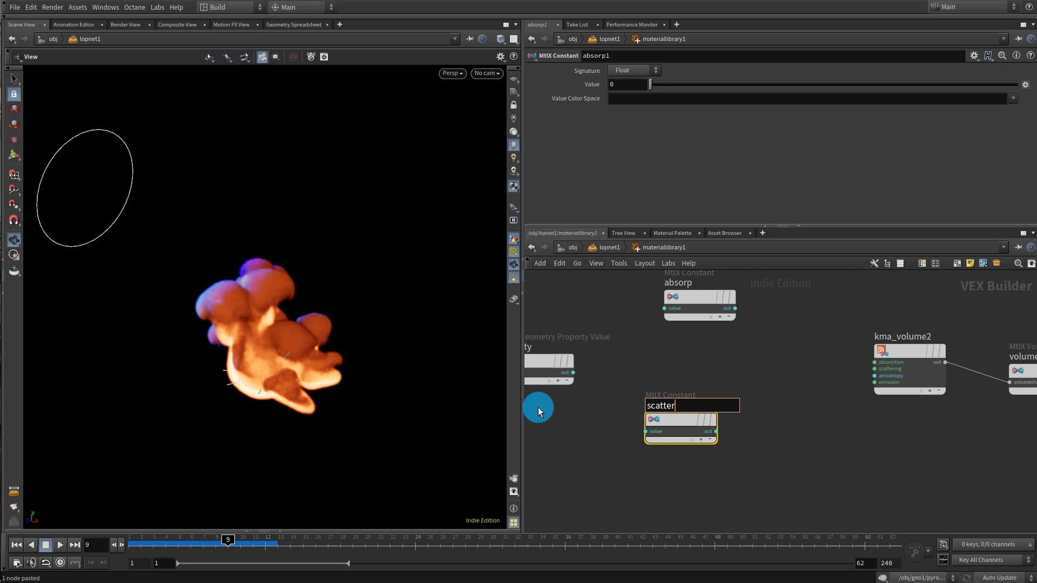
{"action": "key", "text": "Return"}
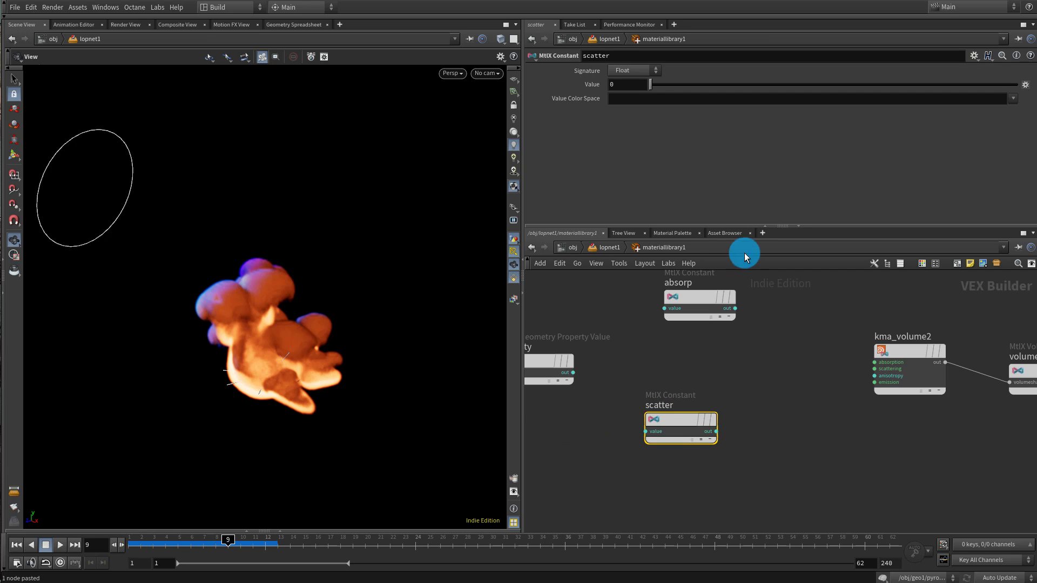
Set the Signature of both the absorp and scatter constants to Color
{"action": "left_click_drag", "start_coordinate": [659, 276], "coordinate": [778, 325], "text": "shift"}
{"action": "left_click", "coordinate": [637, 70]}
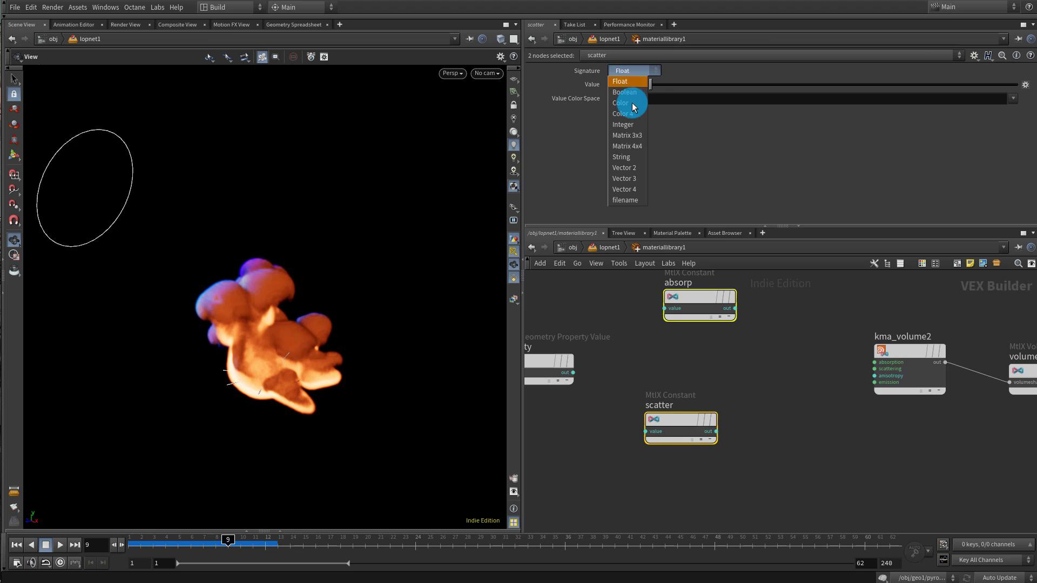
{"action": "left_click", "coordinate": [621, 103]}
Set the absorp constant's color value to a near-white 0.964 in all channels
{"action": "left_click", "coordinate": [768, 382]}
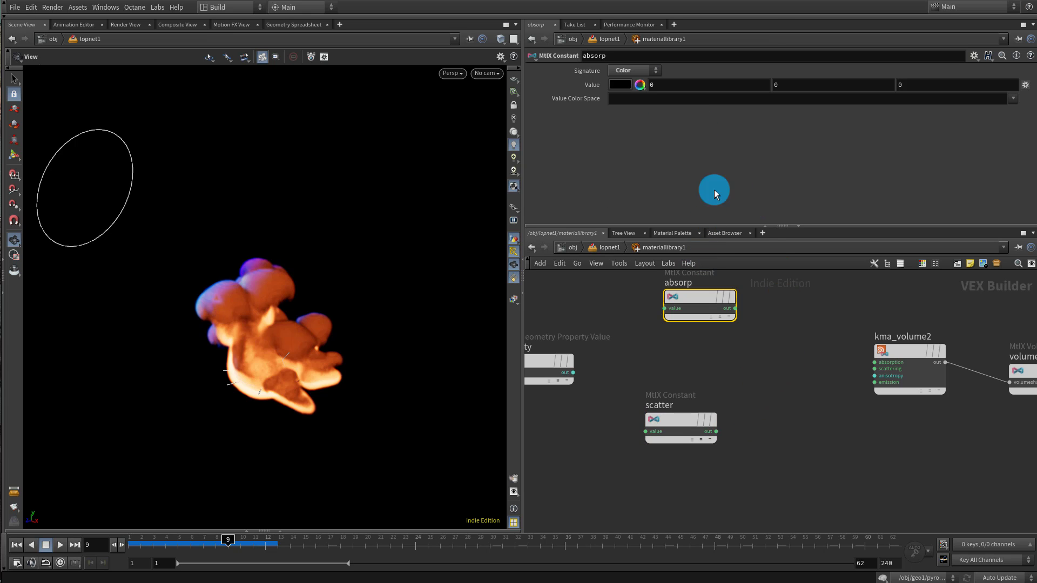
{"action": "left_click", "coordinate": [622, 84]}
{"action": "left_click", "coordinate": [768, 145]}
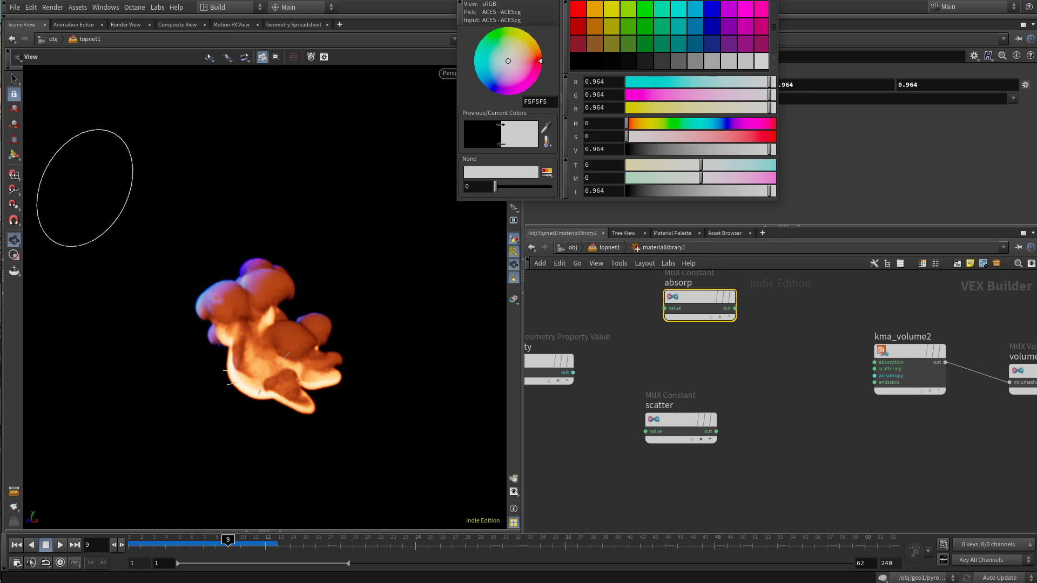
{"action": "left_click", "coordinate": [779, 1]}
Set the scatter constant's color value to white, 1 in all channels
{"action": "left_click", "coordinate": [679, 419]}
{"action": "left_click", "coordinate": [620, 85]}
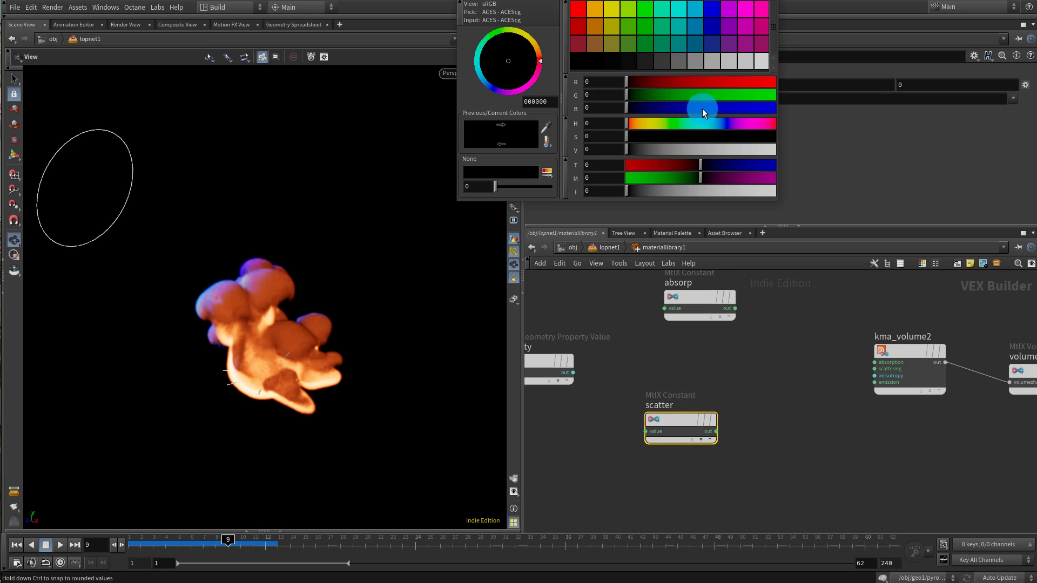
{"action": "left_click_drag", "start_coordinate": [769, 149], "coordinate": [777, 149]}
{"action": "left_click", "coordinate": [777, 1]}
Rearrange the density, absorp and scatter nodes, leaving free space between the two constants and beside density
{"action": "middle_click_drag", "start_coordinate": [756, 366], "coordinate": [858, 344]}
{"action": "left_click_drag", "start_coordinate": [641, 340], "coordinate": [581, 350]}
{"action": "left_click_drag", "start_coordinate": [779, 391], "coordinate": [791, 420]}
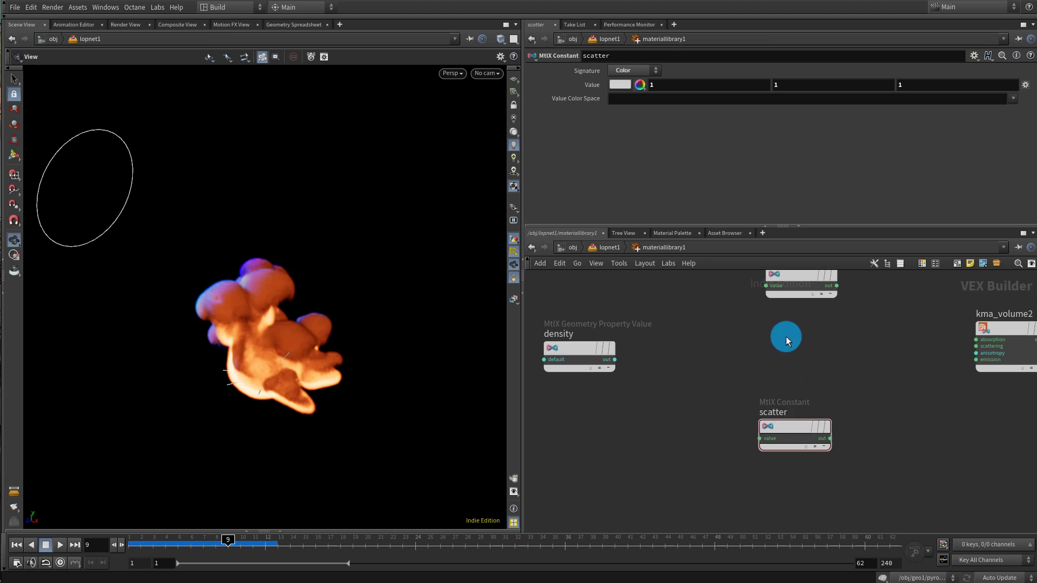
{"action": "middle_click_drag", "start_coordinate": [796, 275], "coordinate": [769, 327]}
{"action": "left_click_drag", "start_coordinate": [769, 327], "coordinate": [754, 321]}
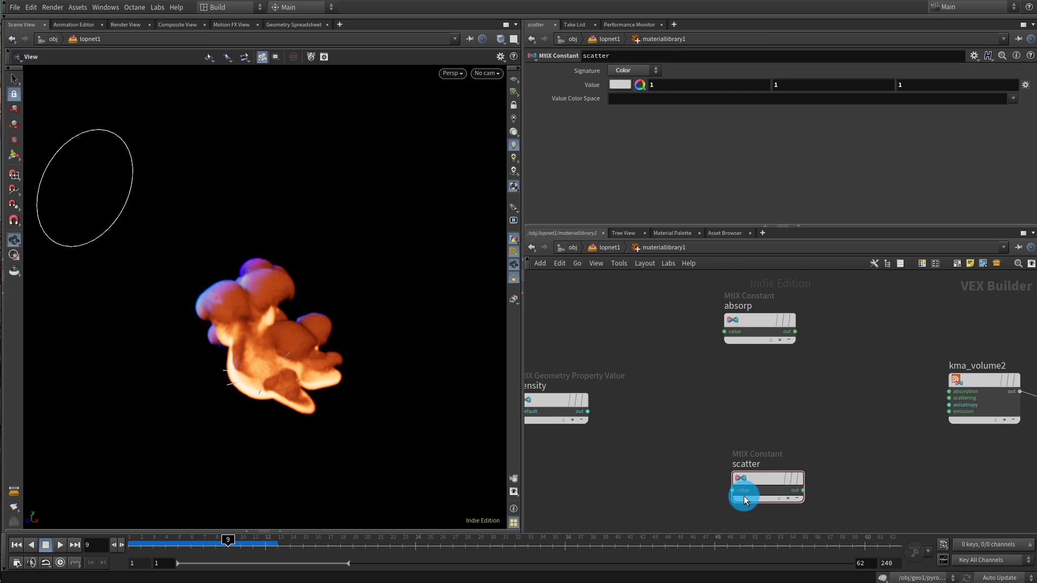
Add a MtlX Power node after density and connect density's output to its in1 input
{"action": "right_click", "coordinate": [688, 393]}
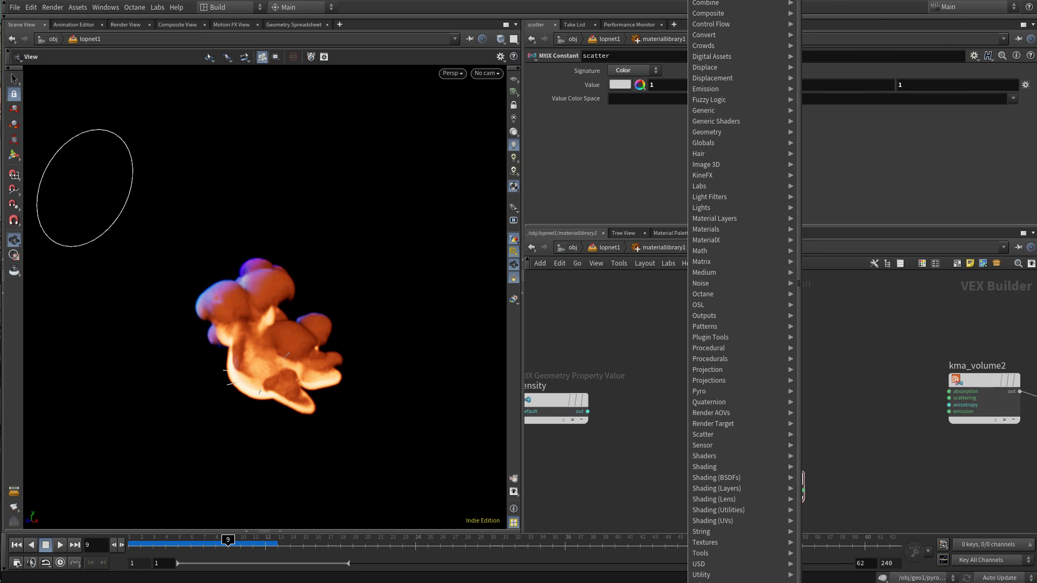
{"action": "left_click", "coordinate": [824, 38]}
{"action": "left_click", "coordinate": [687, 391]}
{"action": "left_click_drag", "start_coordinate": [588, 411], "coordinate": [650, 398]}
{"action": "left_click_drag", "start_coordinate": [559, 405], "coordinate": [579, 389]}
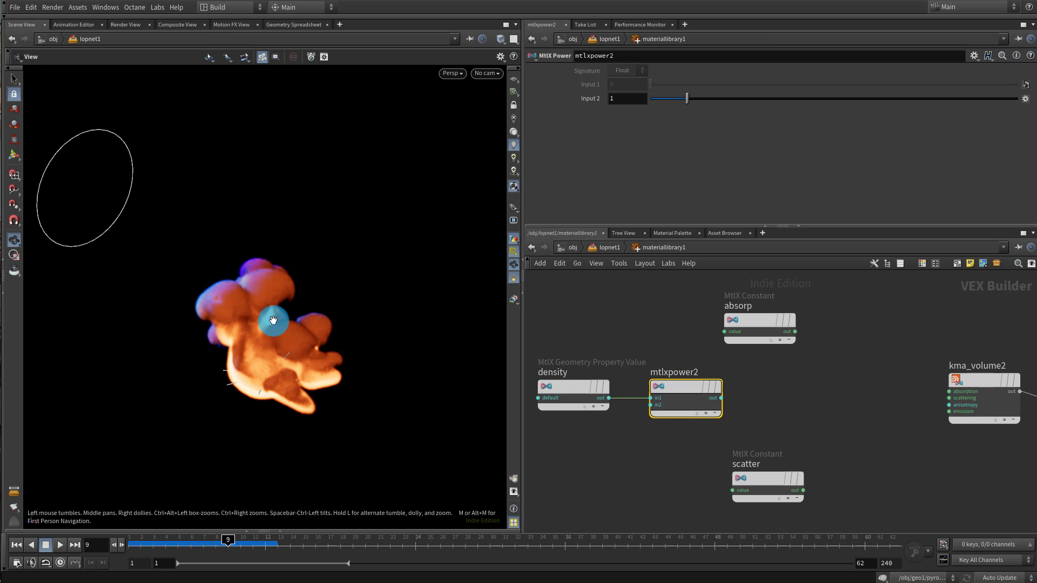
Add a MtlX Multiply node ahead of the Karma Volume node and duplicate it below
{"action": "key", "text": "Tab"}
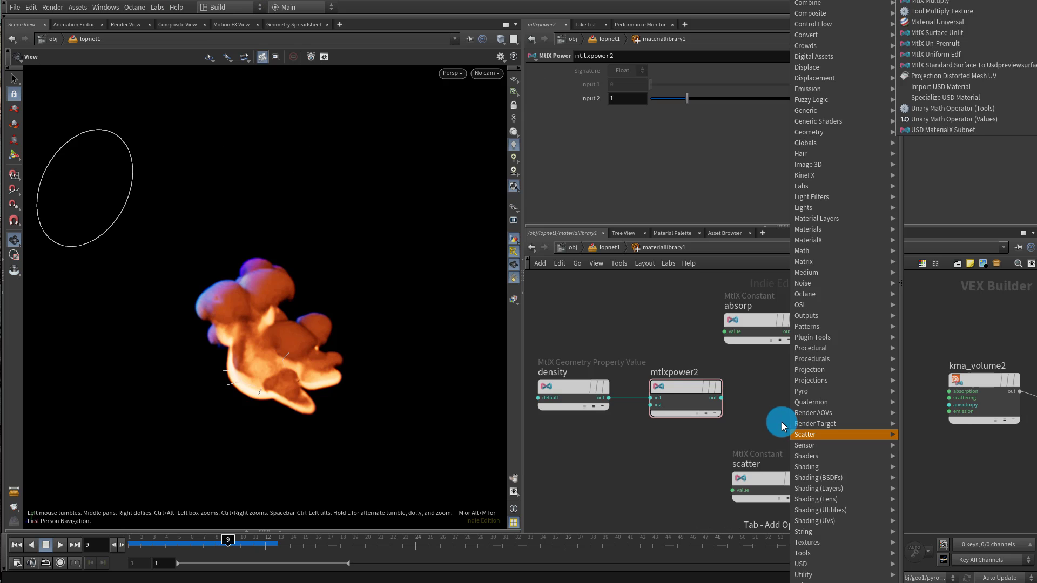
{"action": "left_click", "coordinate": [957, 4]}
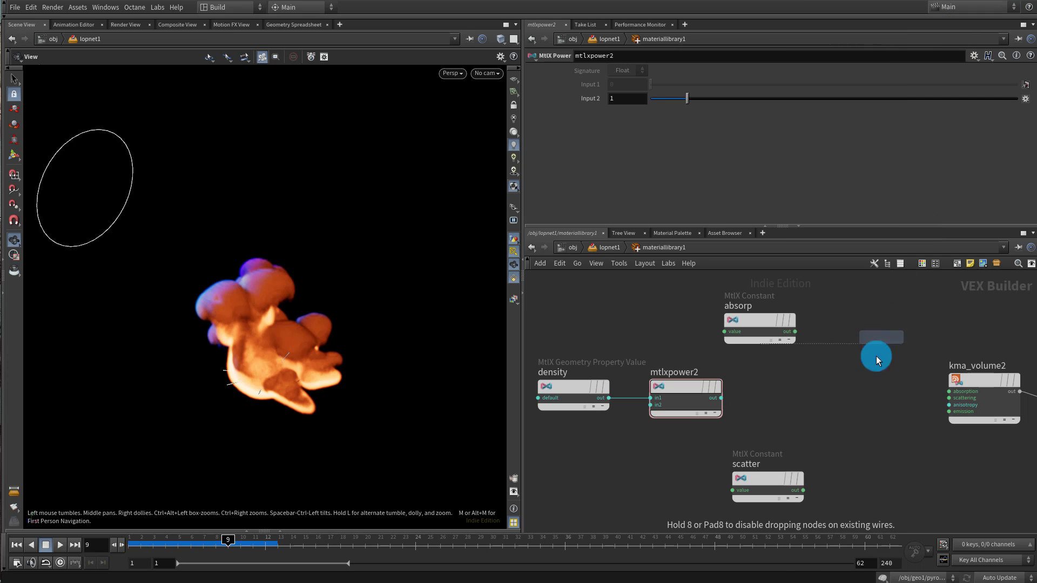
{"action": "left_click", "coordinate": [846, 375]}
{"action": "key", "text": "ctrl+c"}
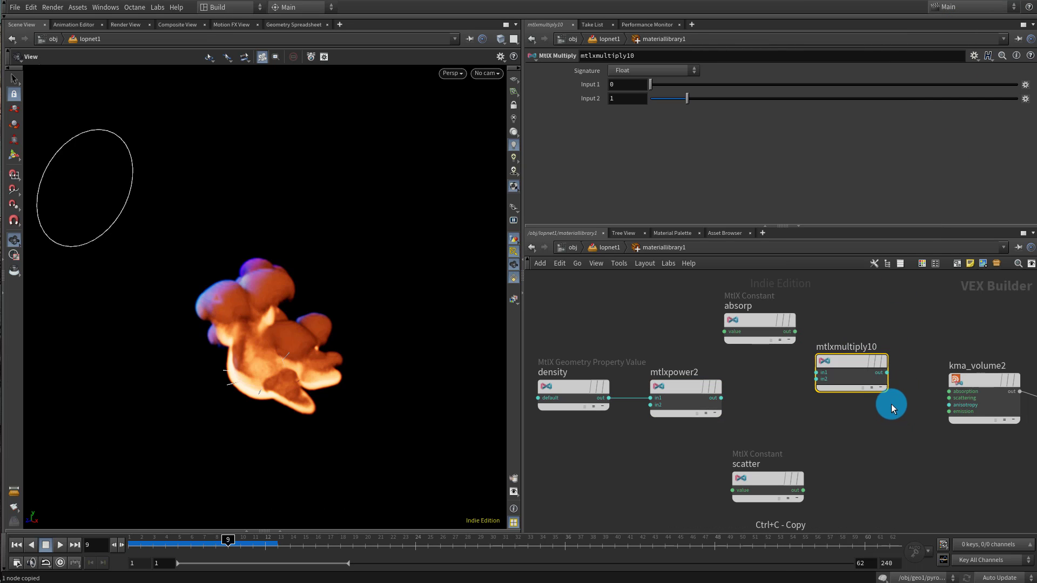
{"action": "key", "text": "ctrl+v"}
Connect absorp to in1 of the upper Multiply node and scatter to in1 of the lower one, repositioning both constants
{"action": "left_click_drag", "start_coordinate": [795, 331], "coordinate": [816, 372]}
{"action": "left_click_drag", "start_coordinate": [759, 323], "coordinate": [748, 308]}
{"action": "mouse_move", "coordinate": [803, 486]}
{"action": "left_mouse_down"}
{"action": "mouse_move", "coordinate": [831, 442]}
{"action": "mouse_move", "coordinate": [849, 454]}
{"action": "mouse_move", "coordinate": [746, 473]}
{"action": "left_mouse_up"}
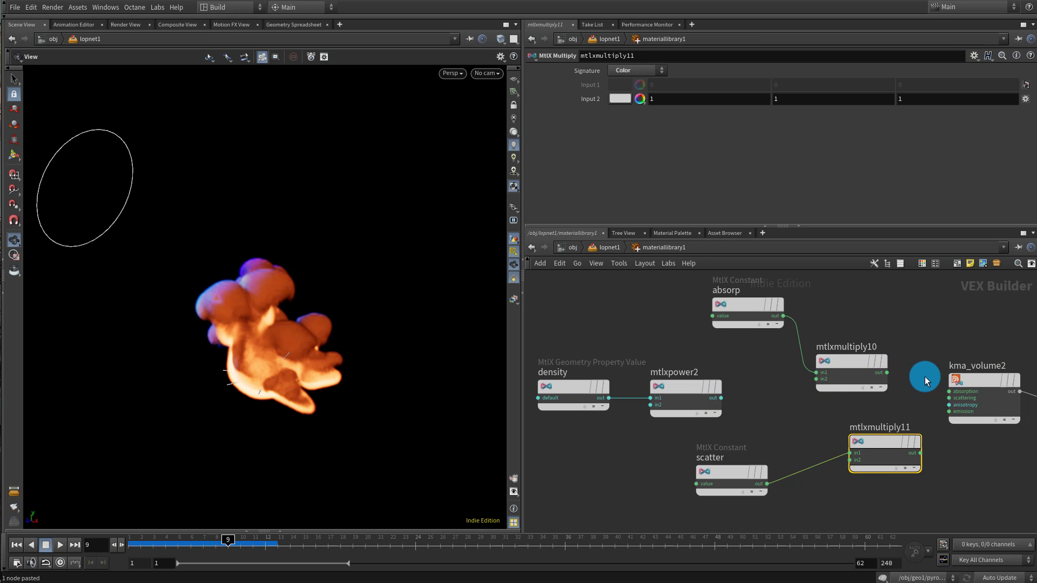
{"action": "scroll", "coordinate": [924, 377], "scroll_direction": "up", "scroll_amount": 3}
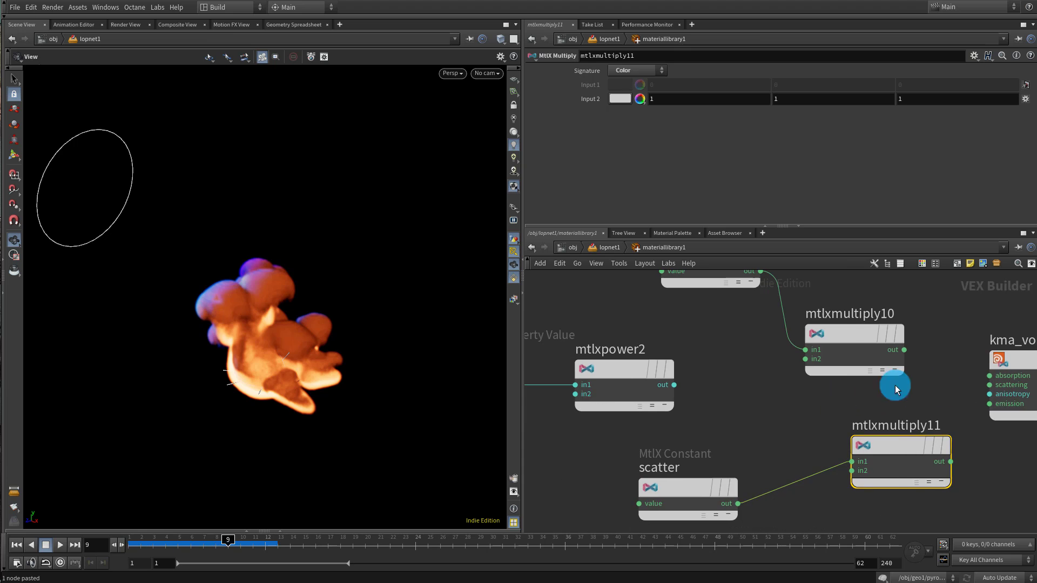
Connect the Power output to in2 of both Multiply nodes, and feed the Multiplies into Karma Volume's absorption and scattering, upper and lower respectively
{"action": "left_click_drag", "start_coordinate": [674, 384], "coordinate": [805, 359]}
{"action": "mouse_move", "coordinate": [674, 385]}
{"action": "left_mouse_down"}
{"action": "mouse_move", "coordinate": [830, 458]}
{"action": "mouse_move", "coordinate": [838, 477]}
{"action": "mouse_move", "coordinate": [852, 471]}
{"action": "left_mouse_up"}
{"action": "middle_click_drag", "start_coordinate": [864, 371], "coordinate": [724, 368]}
{"action": "left_click_drag", "start_coordinate": [760, 444], "coordinate": [714, 451]}
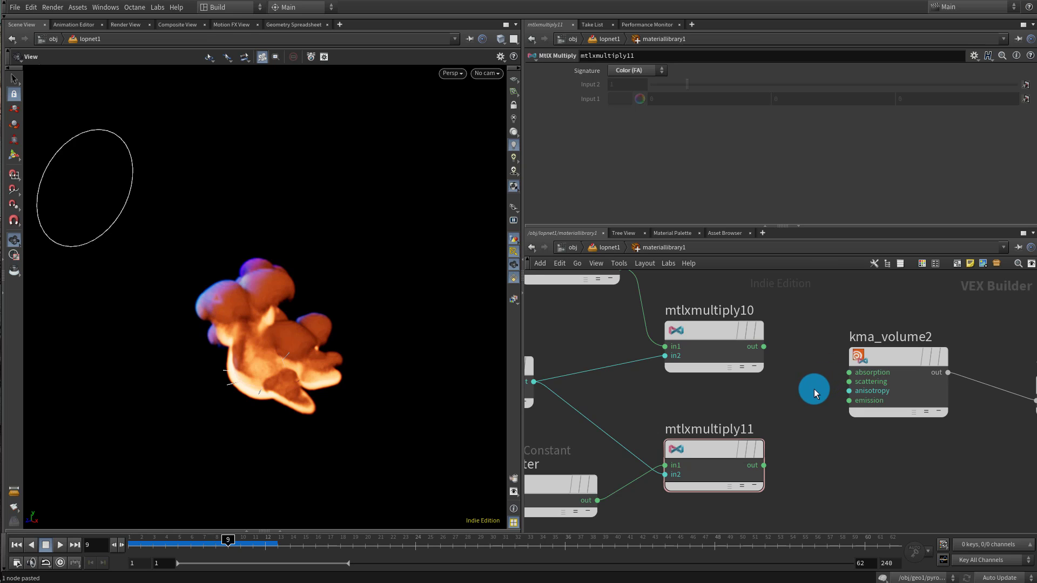
{"action": "left_click_drag", "start_coordinate": [764, 346], "coordinate": [831, 370]}
{"action": "left_click_drag", "start_coordinate": [764, 465], "coordinate": [834, 382]}
Switch the viewport renderer to Karma, restart the render and frame the smoke more closely
{"action": "left_click", "coordinate": [453, 73]}
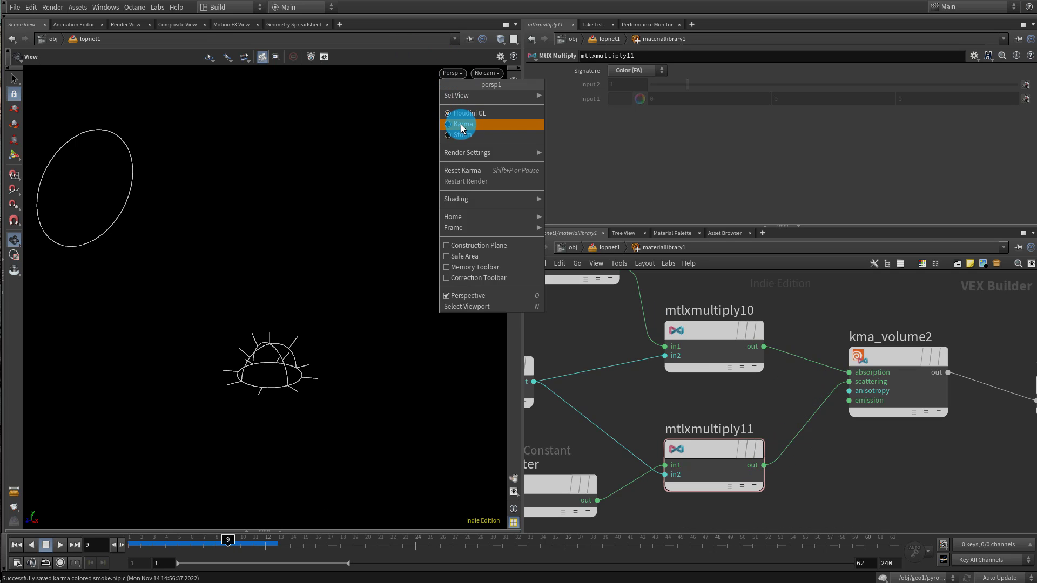
{"action": "left_click", "coordinate": [451, 125]}
{"action": "left_click", "coordinate": [453, 74]}
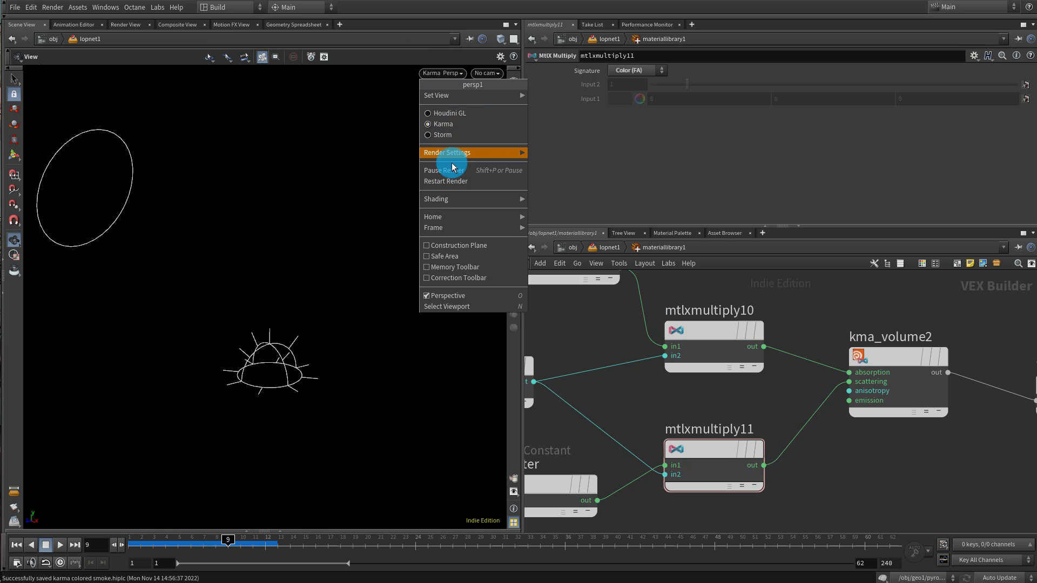
{"action": "left_click", "coordinate": [447, 183]}
{"action": "left_click_drag", "start_coordinate": [294, 342], "coordinate": [320, 304]}
{"action": "middle_click_drag", "start_coordinate": [286, 356], "coordinate": [259, 324]}
{"action": "right_click_drag", "start_coordinate": [259, 324], "coordinate": [282, 296]}
{"action": "left_click_drag", "start_coordinate": [282, 297], "coordinate": [314, 295]}
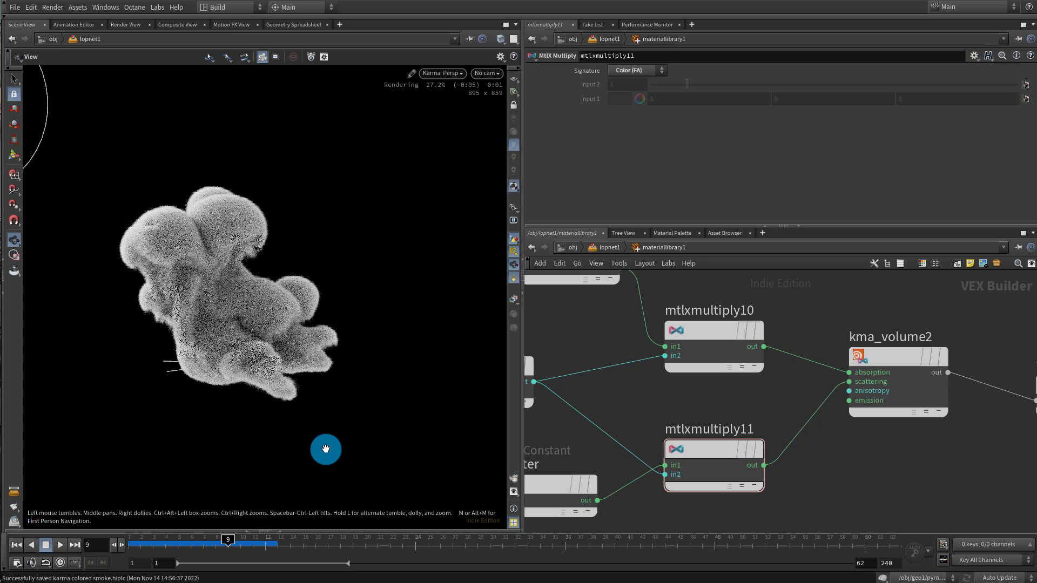
Try red tints of strong and weak saturation for the scatter constant, ending on white with a value of 1
{"action": "middle_click_drag", "start_coordinate": [718, 404], "coordinate": [852, 391]}
{"action": "scroll", "coordinate": [691, 433], "scroll_direction": "down", "scroll_amount": 3}
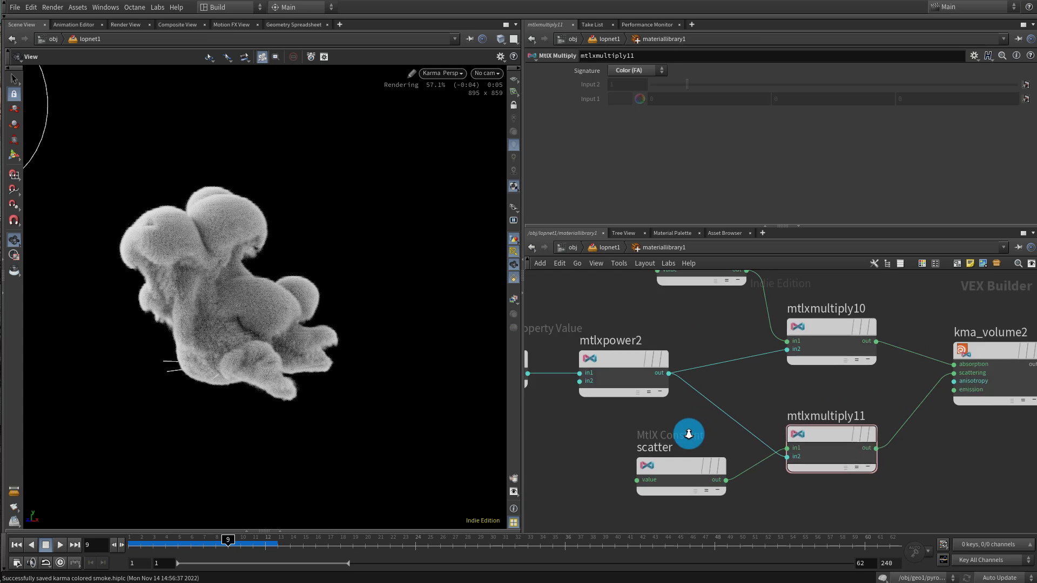
{"action": "left_click_drag", "start_coordinate": [626, 497], "coordinate": [672, 454]}
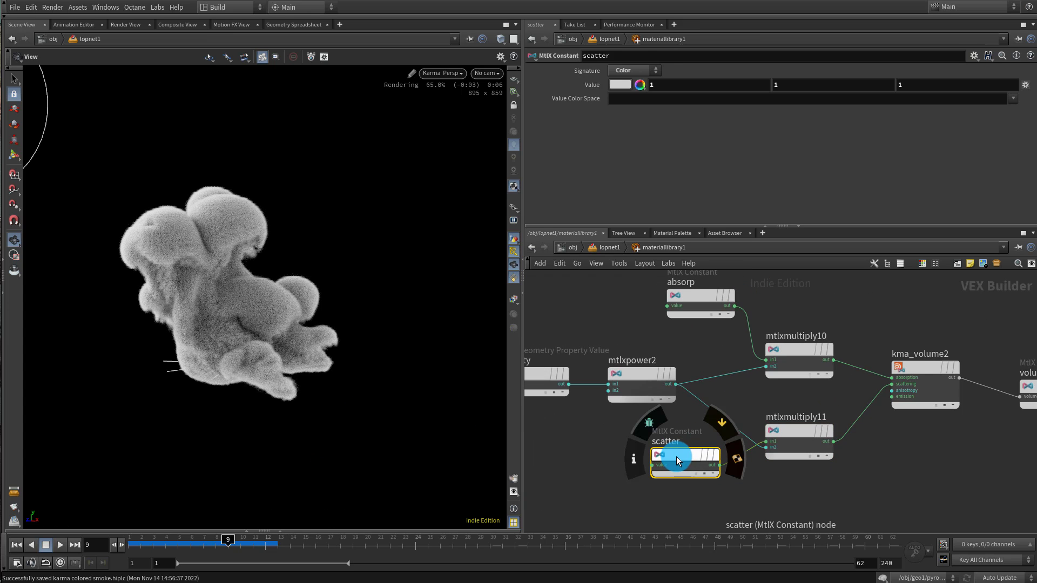
{"action": "left_click", "coordinate": [620, 86]}
{"action": "left_click", "coordinate": [752, 137]}
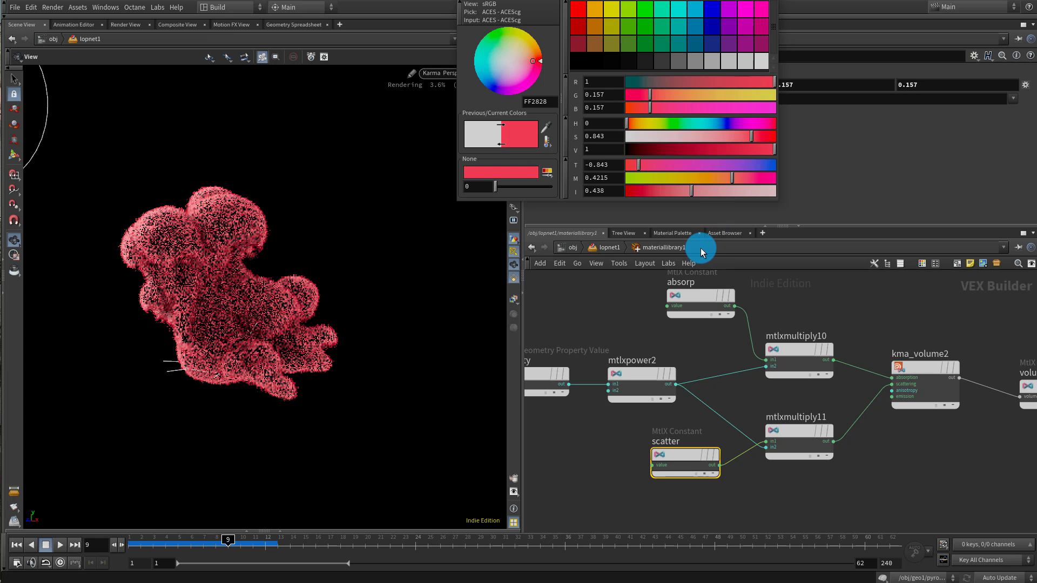
{"action": "left_click", "coordinate": [658, 137]}
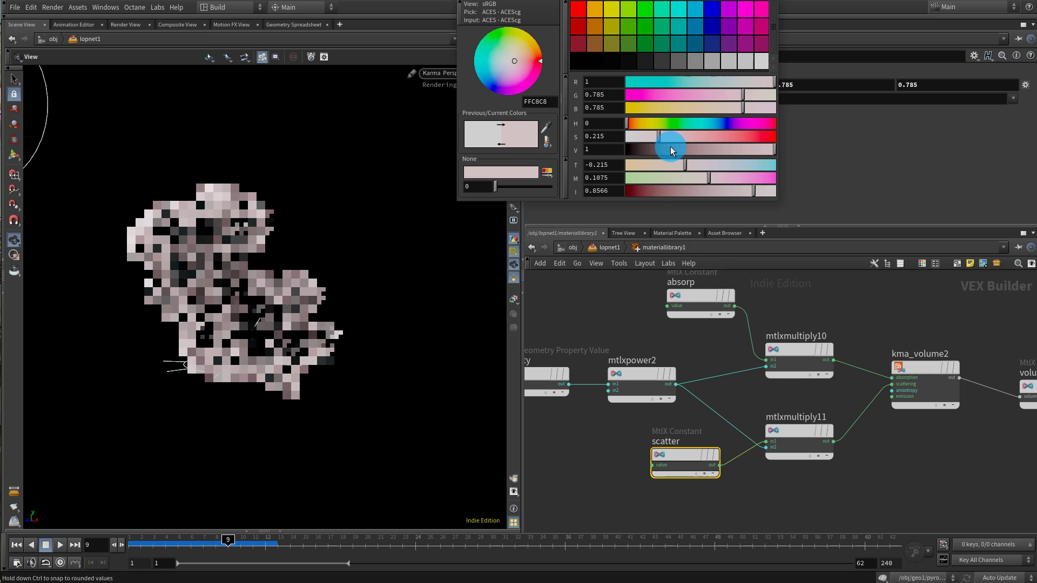
{"action": "left_click", "coordinate": [748, 140]}
{"action": "left_click", "coordinate": [760, 61]}
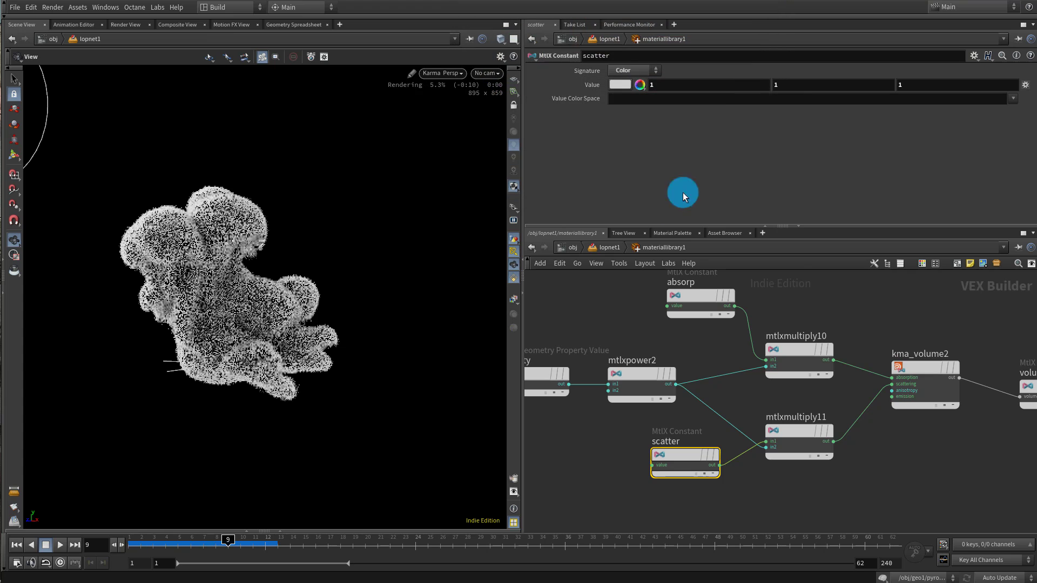
Test a near-black brightness of 0.036 for the absorp constant's color and settle on 0.909
{"action": "left_click", "coordinate": [709, 309]}
{"action": "left_click", "coordinate": [621, 85]}
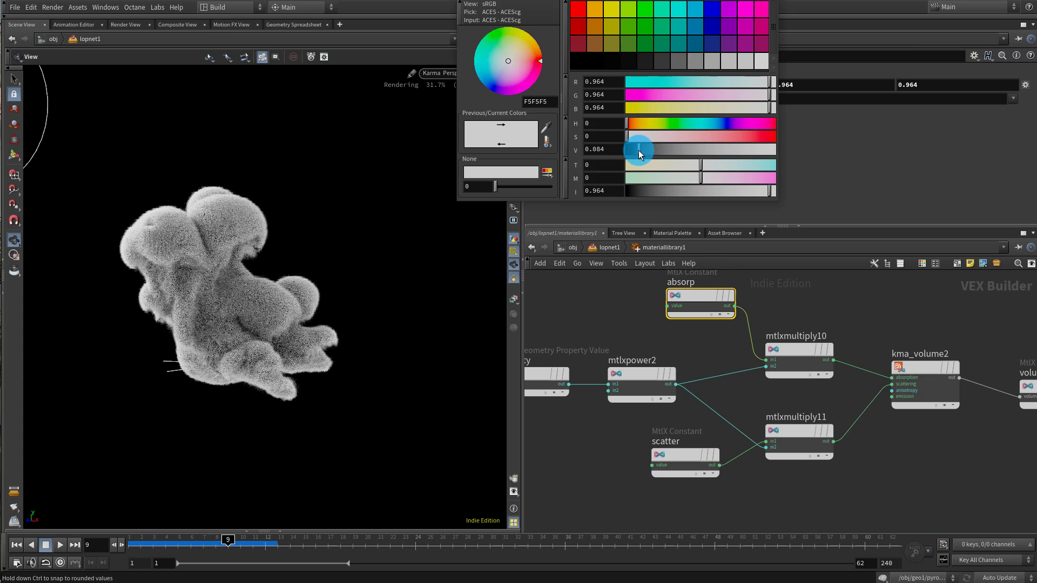
{"action": "left_click", "coordinate": [630, 150]}
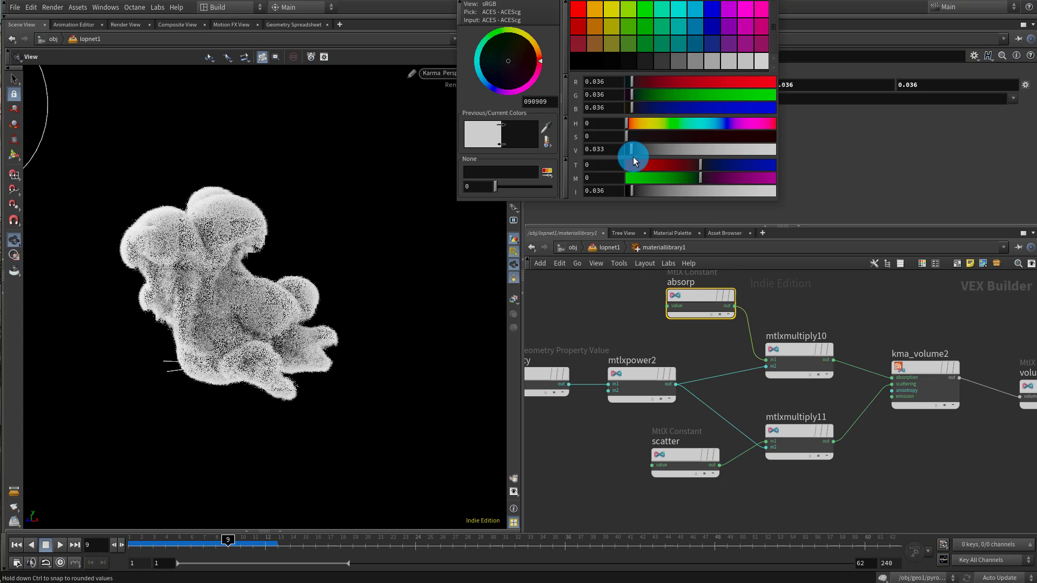
{"action": "left_click", "coordinate": [761, 150]}
Try blue, purple, yellow and pale teal hues at saturations of 0.792 and 0.5 for the absorp constant
{"action": "left_click", "coordinate": [716, 124]}
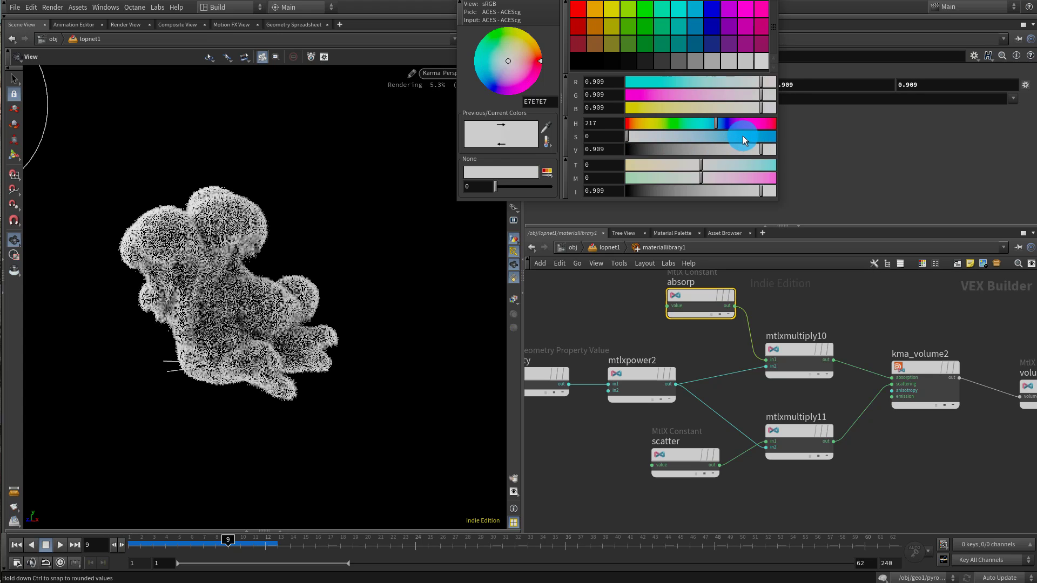
{"action": "left_click", "coordinate": [744, 136]}
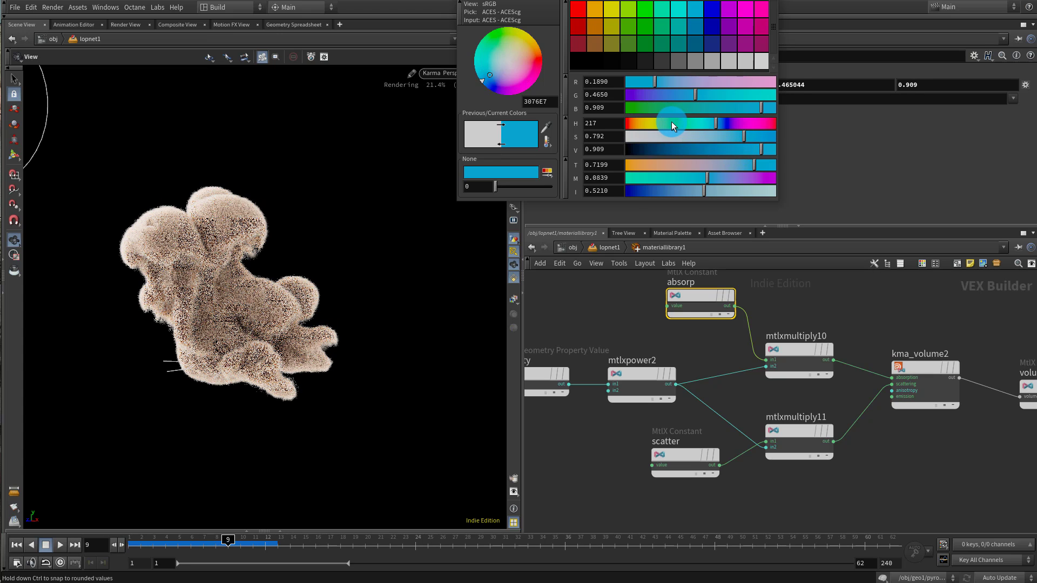
{"action": "left_click", "coordinate": [672, 123]}
{"action": "left_click", "coordinate": [741, 123]}
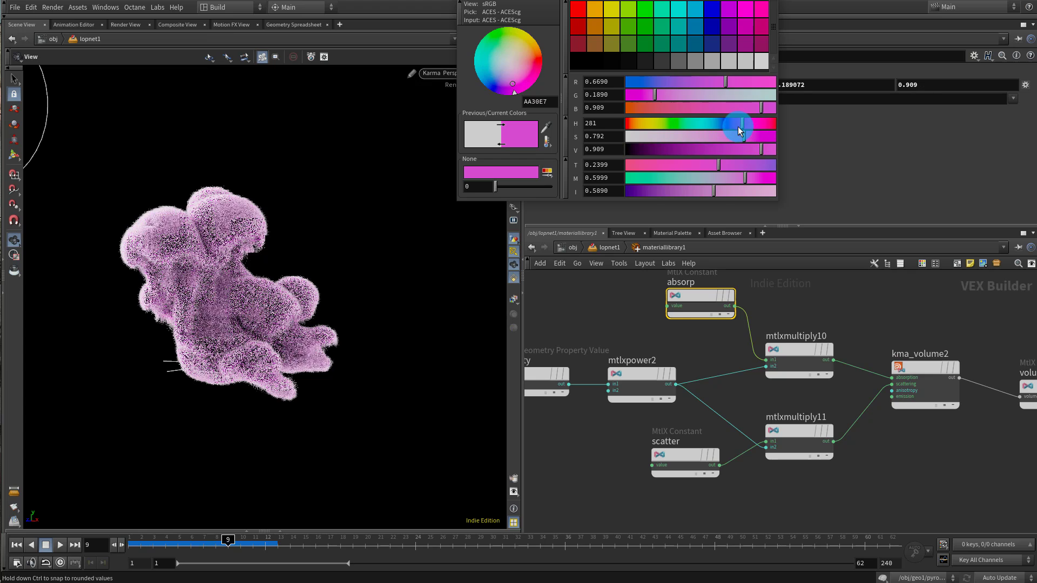
{"action": "left_click", "coordinate": [716, 124]}
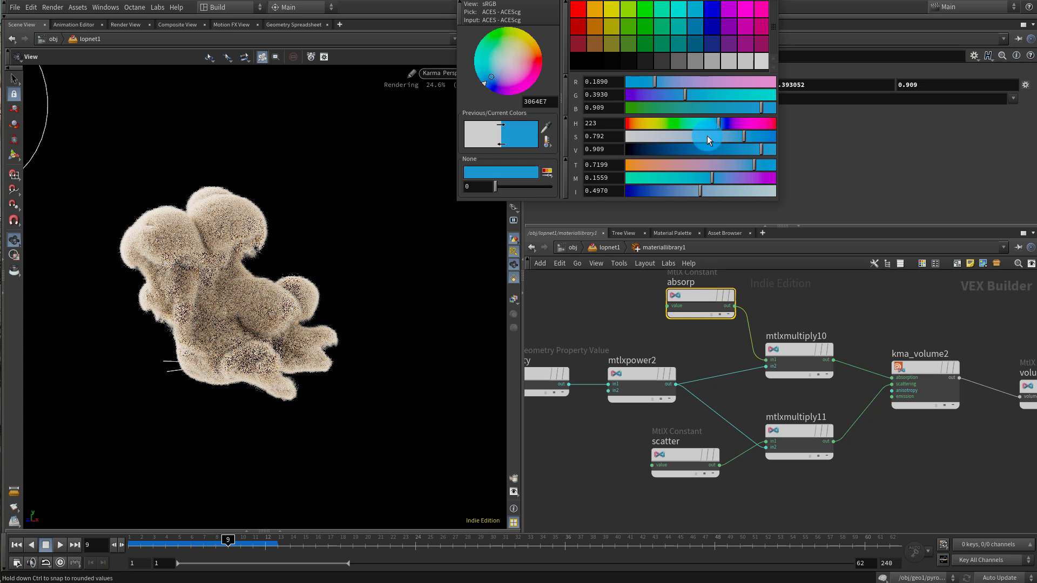
{"action": "left_click", "coordinate": [655, 123]}
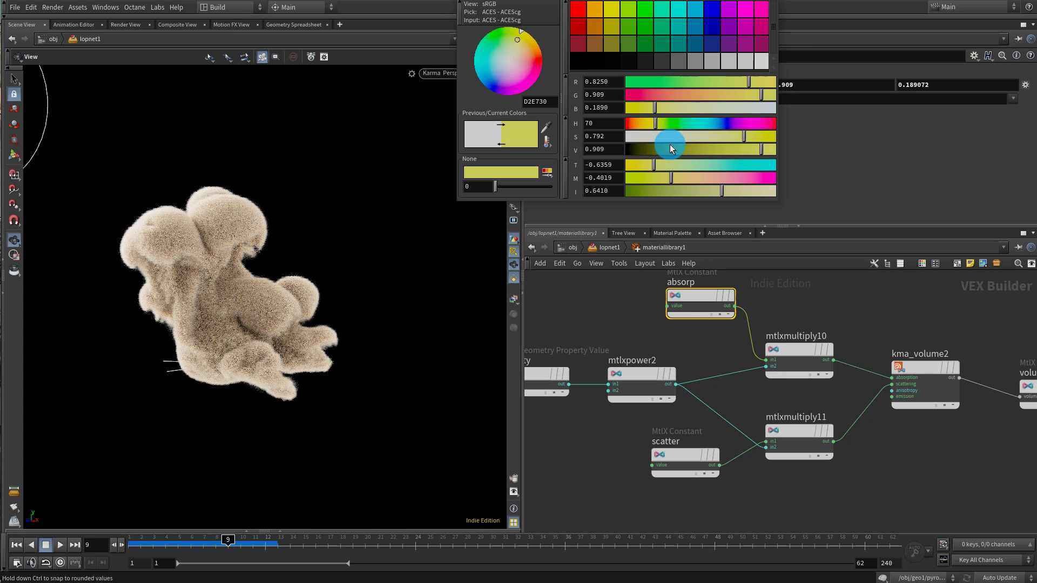
{"action": "left_click", "coordinate": [701, 136]}
{"action": "left_click_drag", "start_coordinate": [701, 141], "coordinate": [695, 147]}
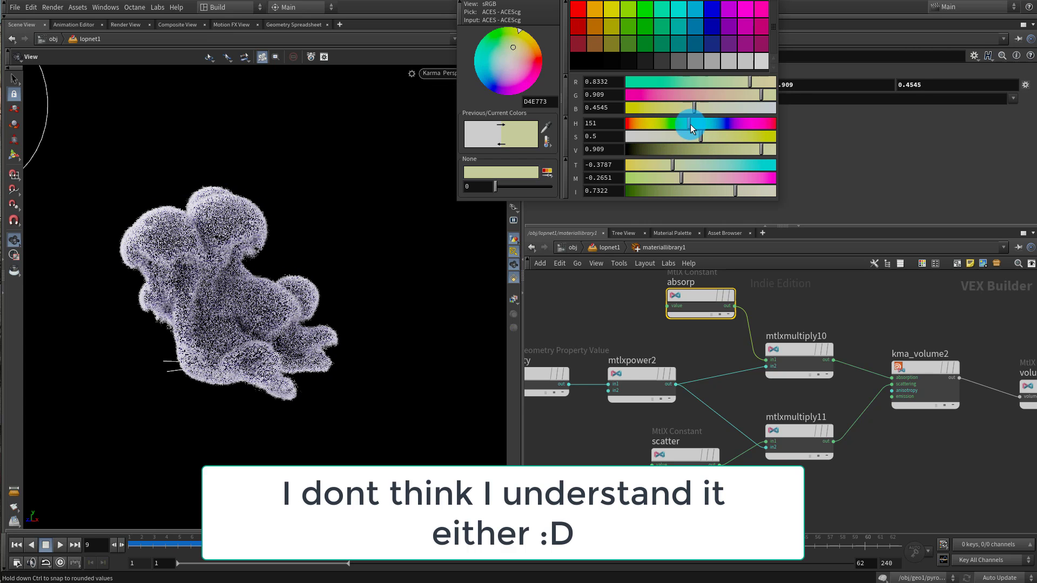
{"action": "left_click", "coordinate": [690, 124]}
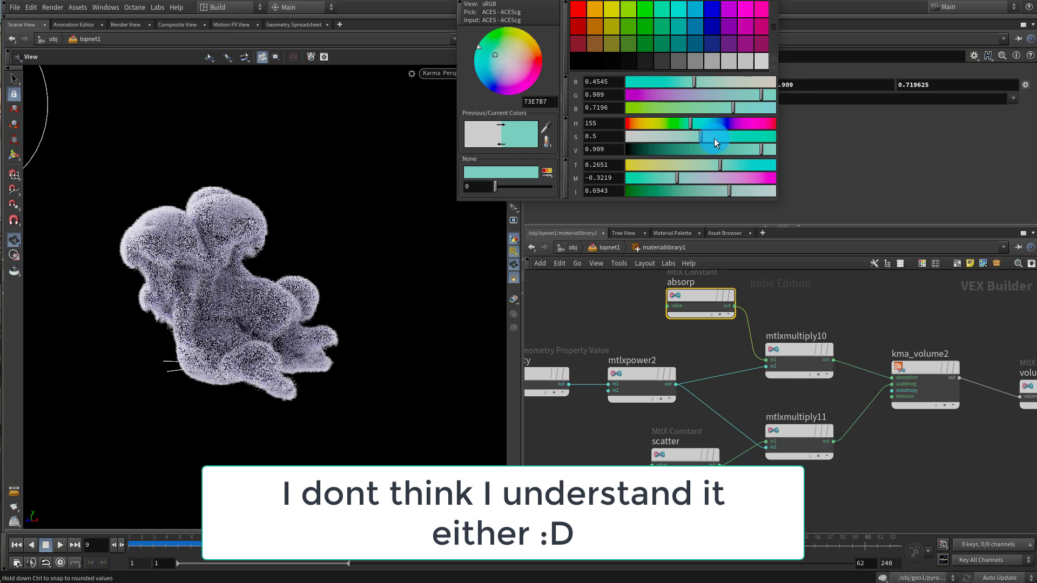
Give the absorp constant a hue of 233 and desaturate it to 0.899001, 0.900168, 0.909
{"action": "left_click", "coordinate": [722, 123]}
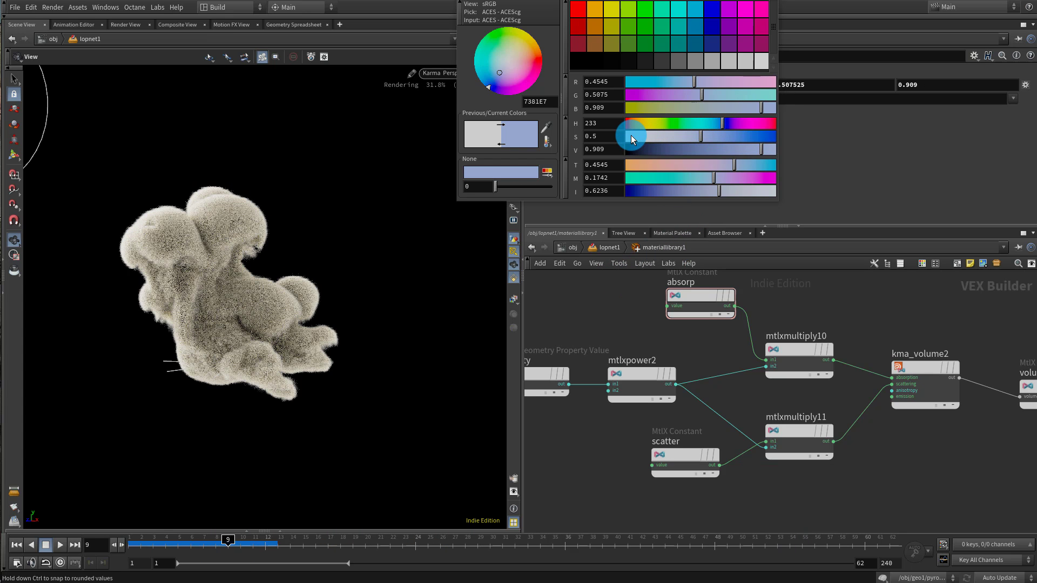
{"action": "left_click", "coordinate": [629, 136]}
{"action": "left_click", "coordinate": [767, 76]}
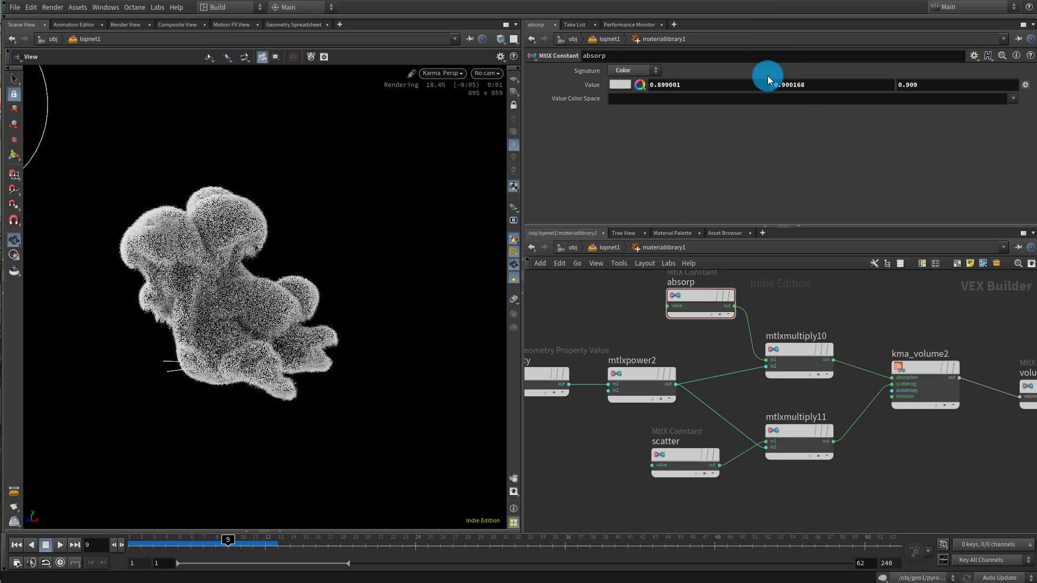
Add a MtlX Geometry Property Value node near the scatter constant and rename it color
{"action": "left_click_drag", "start_coordinate": [715, 488], "coordinate": [701, 429]}
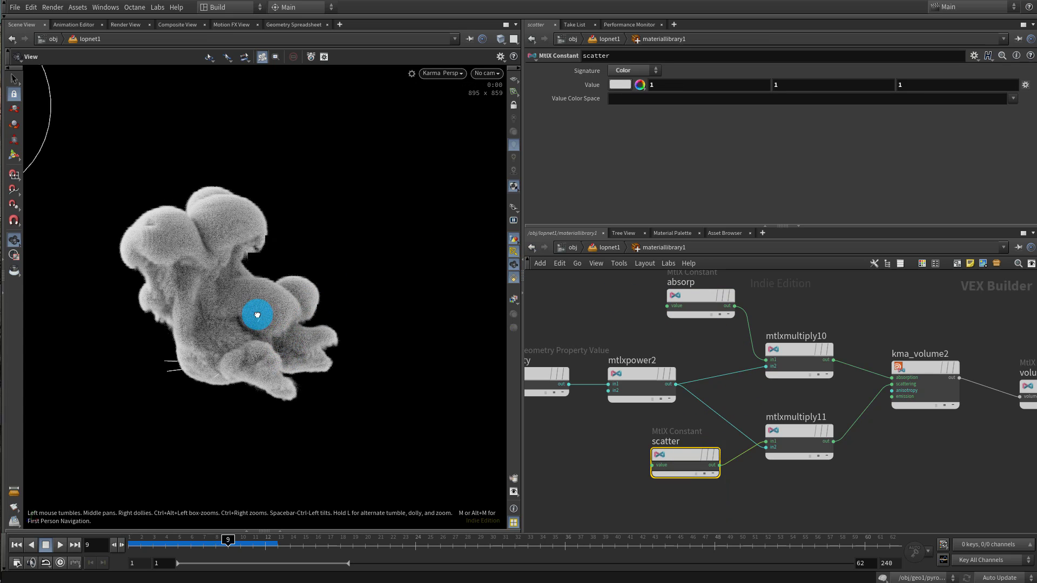
{"action": "left_click_drag", "start_coordinate": [257, 314], "coordinate": [271, 352]}
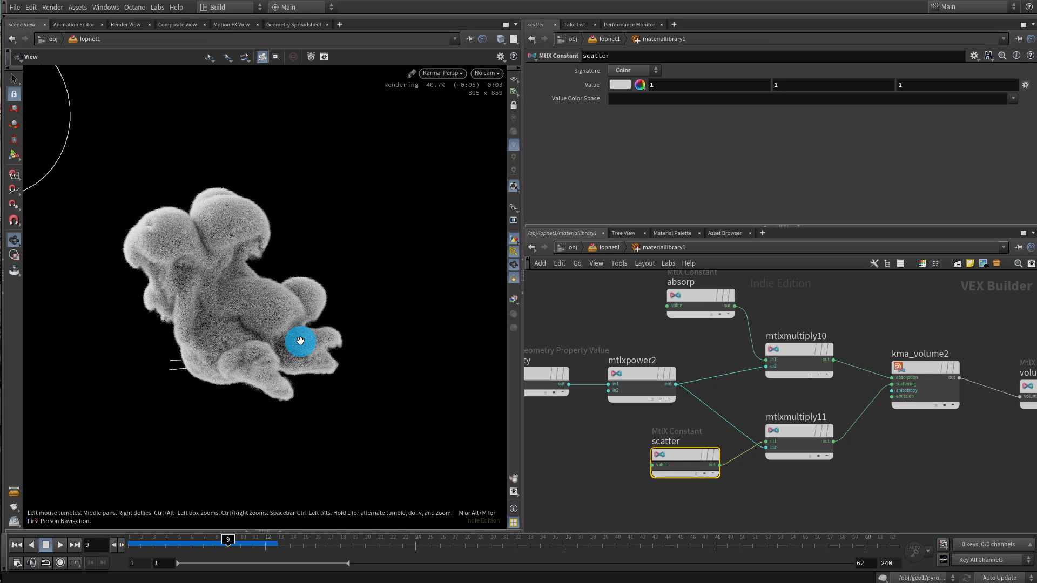
{"action": "middle_click_drag", "start_coordinate": [638, 370], "coordinate": [659, 325]}
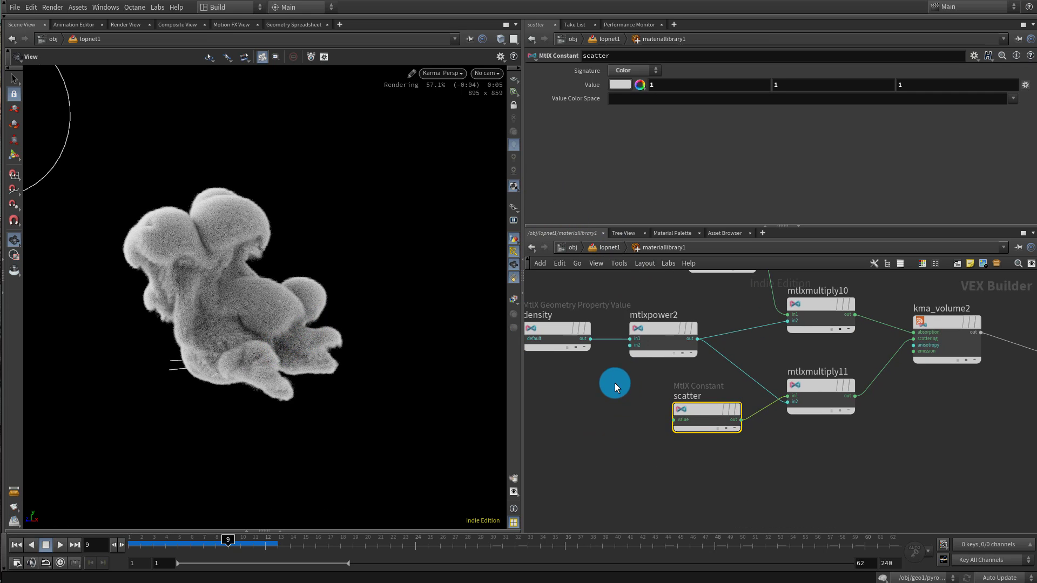
{"action": "key", "text": "Tab"}
{"action": "key", "text": "Escape"}
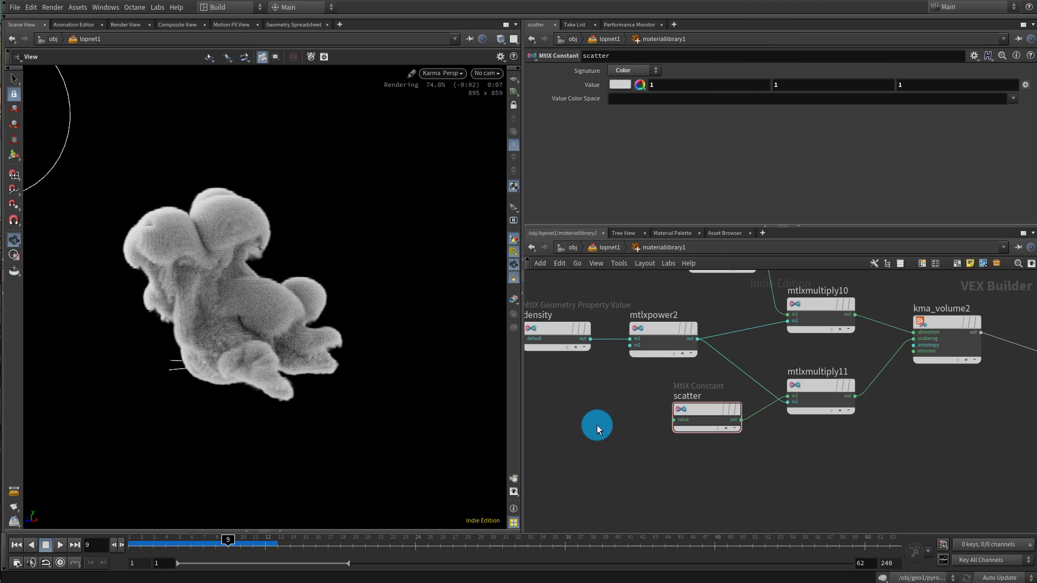
{"action": "key", "text": "Tab"}
{"action": "type", "text": "geo"}
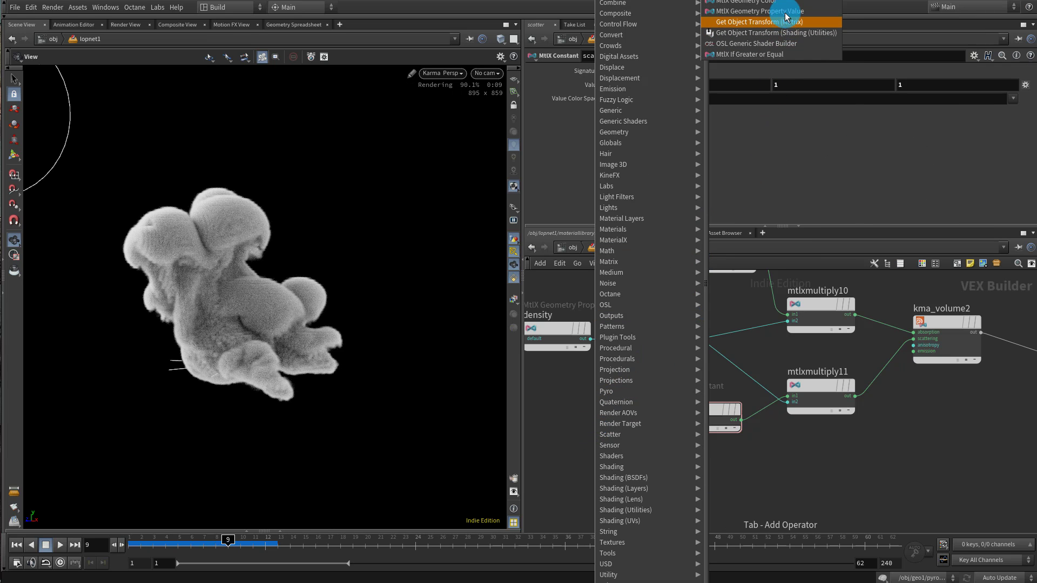
{"action": "left_click", "coordinate": [780, 12]}
{"action": "key", "text": "Escape"}
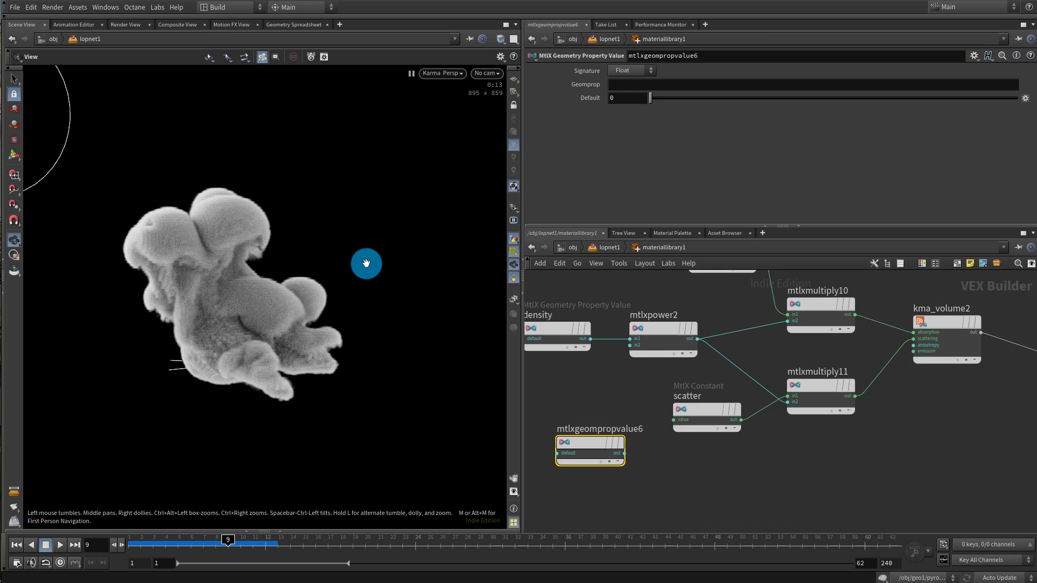
{"action": "double_click", "coordinate": [595, 427]}
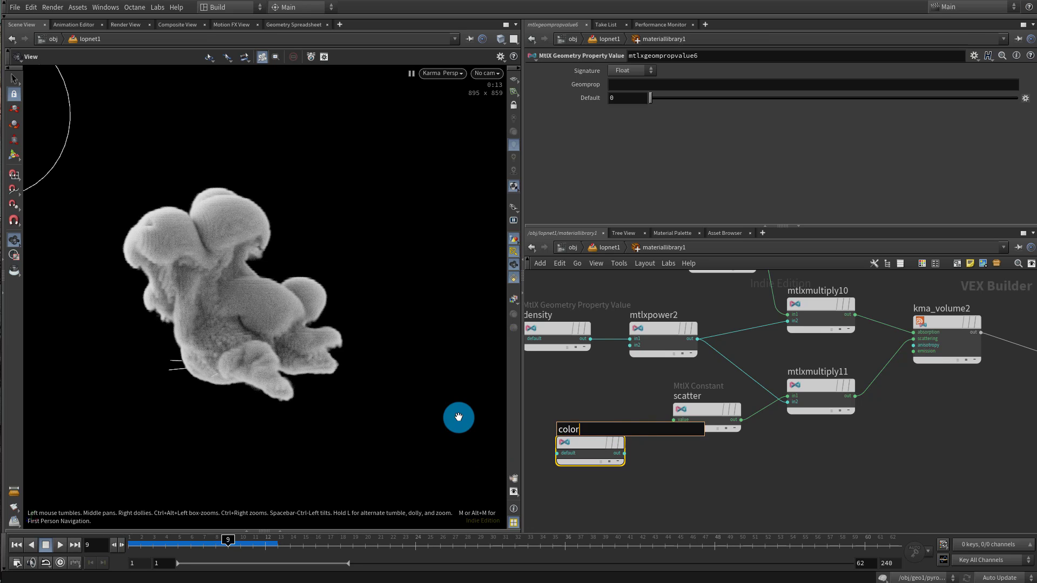
{"action": "key", "text": "Return"}
Set the color node's Geomprop to Cd and its Signature to Color
{"action": "left_click", "coordinate": [648, 83]}
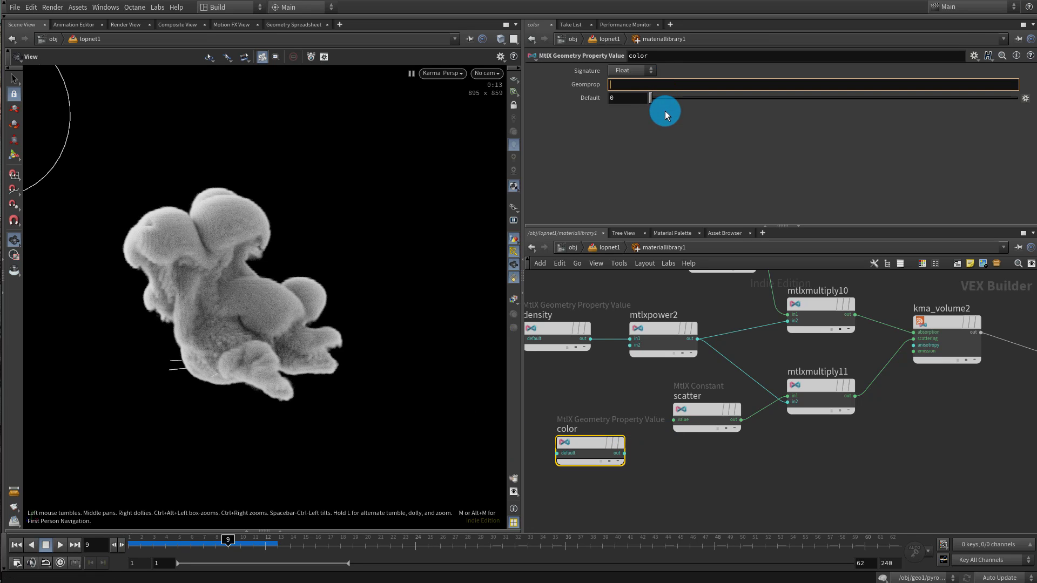
{"action": "type", "text": "Cd"}
{"action": "key", "text": "Return"}
{"action": "middle_click_drag", "start_coordinate": [647, 433], "coordinate": [678, 420]}
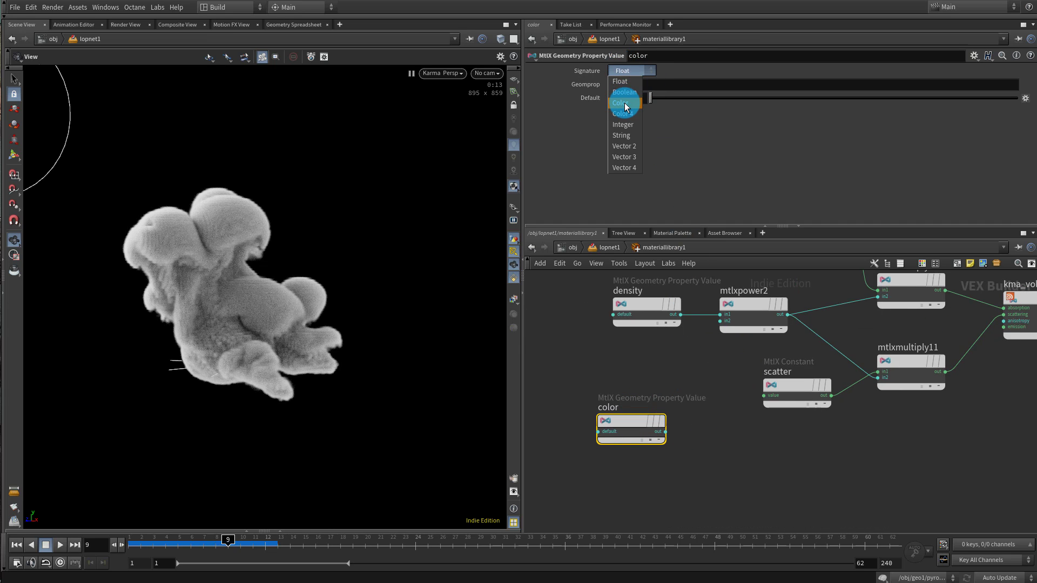
{"action": "left_click", "coordinate": [624, 103]}
Add a MtlX Color Correct node after the color node and connect color's output to its in input
{"action": "left_click", "coordinate": [714, 431]}
{"action": "right_click", "coordinate": [717, 459]}
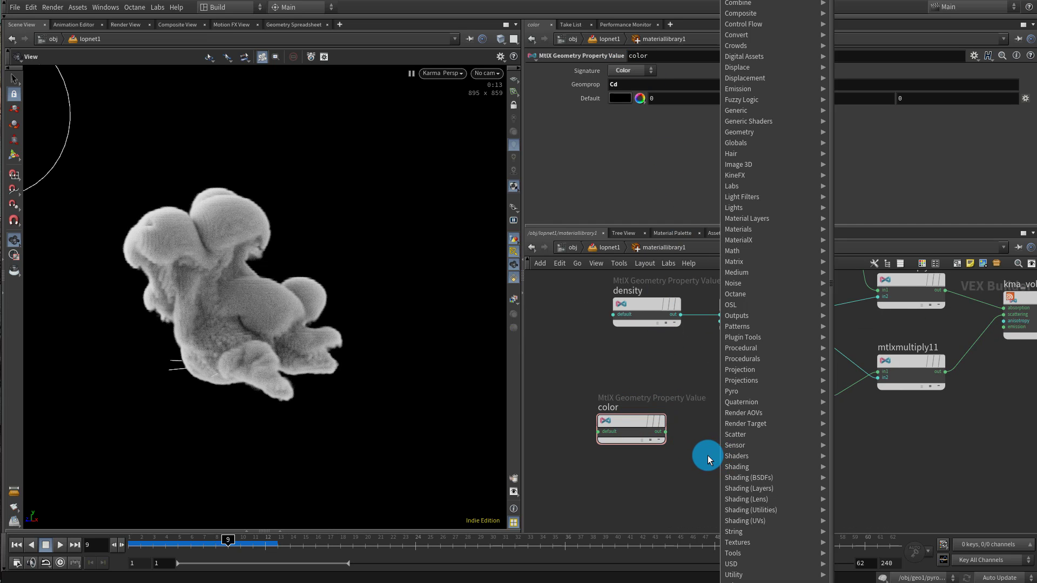
{"action": "type", "text": "colo"}
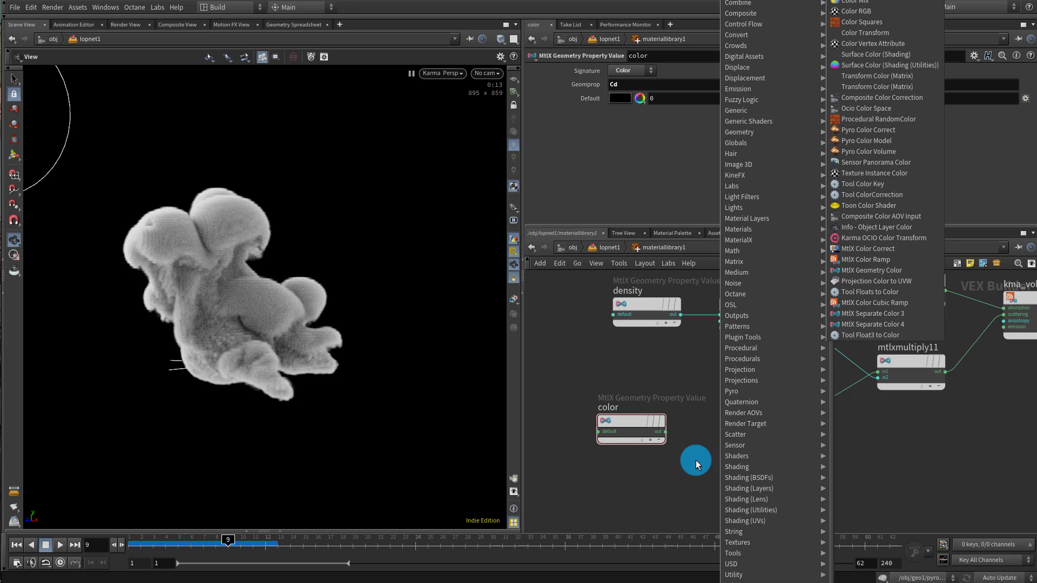
{"action": "type", "text": "r co"}
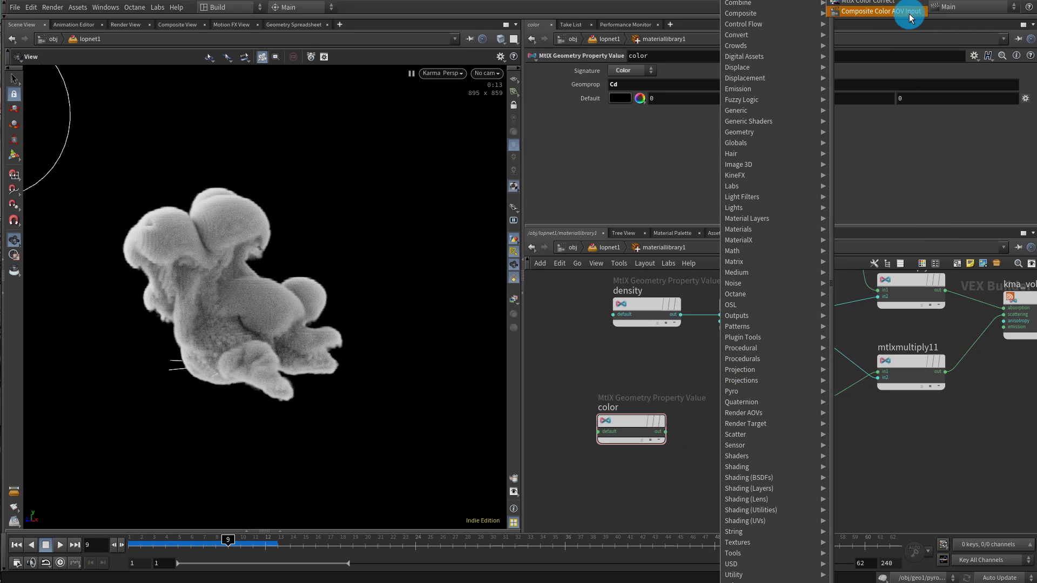
{"action": "left_click", "coordinate": [910, 13]}
{"action": "left_click", "coordinate": [626, 421]}
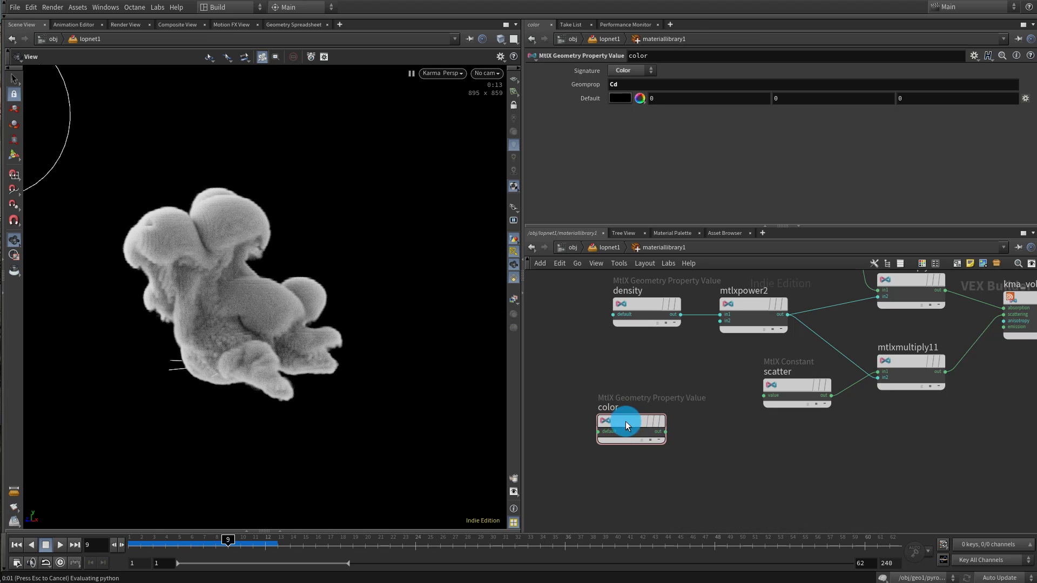
{"action": "scroll", "coordinate": [677, 416], "scroll_direction": "up", "scroll_amount": 1}
{"action": "left_click_drag", "start_coordinate": [723, 453], "coordinate": [703, 444]}
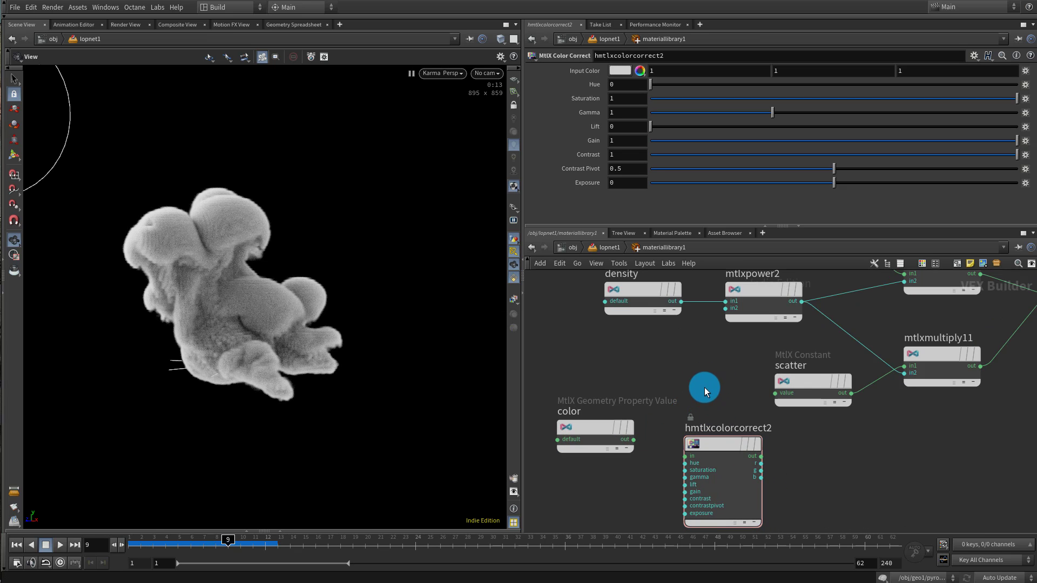
{"action": "left_click", "coordinate": [633, 440]}
{"action": "left_click", "coordinate": [742, 444]}
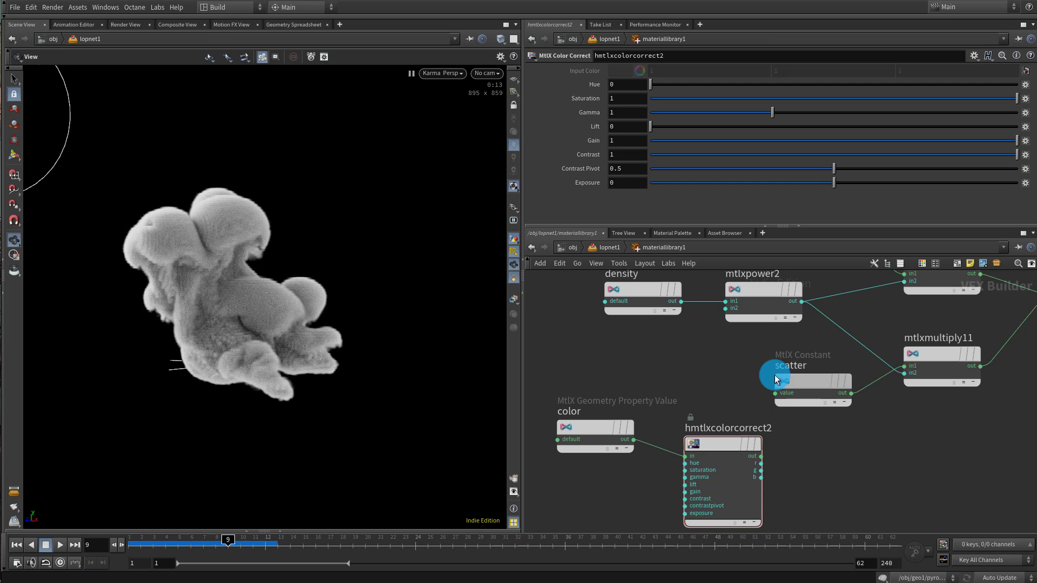
Move the scatter constant aside and connect the Color Correct output to mtlxmultiply11's in1 in place of scatter
{"action": "left_click_drag", "start_coordinate": [776, 375], "coordinate": [705, 355]}
{"action": "left_click", "coordinate": [761, 457]}
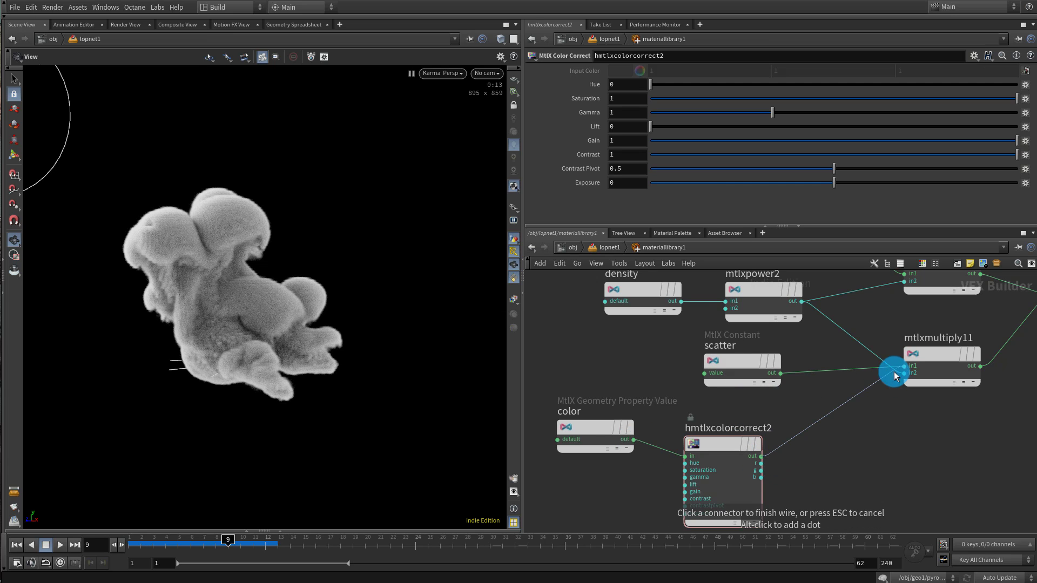
{"action": "left_click", "coordinate": [895, 373]}
Resume and restart the Karma viewport render to check the smoke colored by Cd from a slightly different angle
{"action": "left_click", "coordinate": [441, 73]}
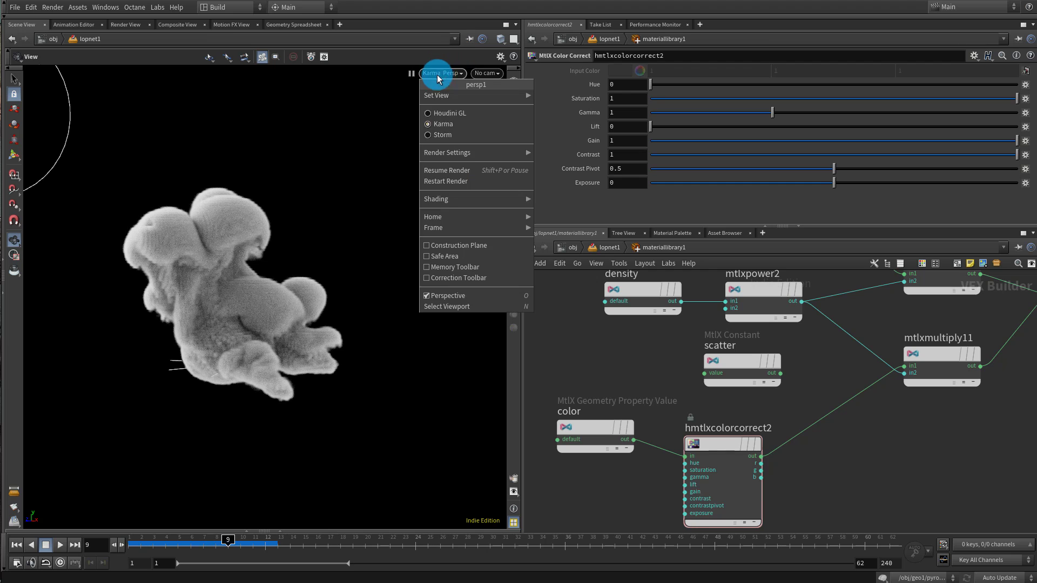
{"action": "left_click", "coordinate": [489, 292]}
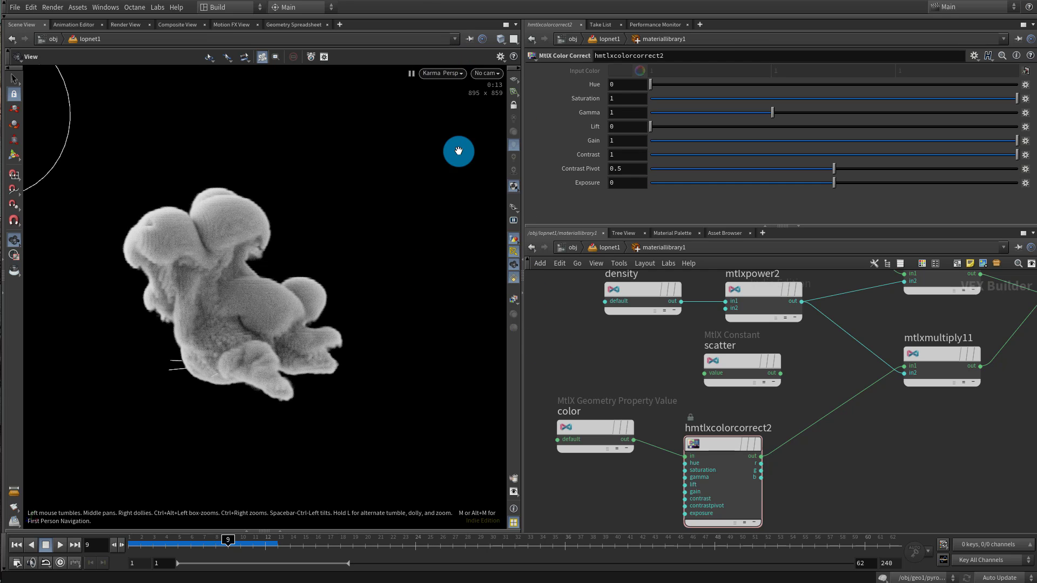
{"action": "left_click", "coordinate": [446, 74]}
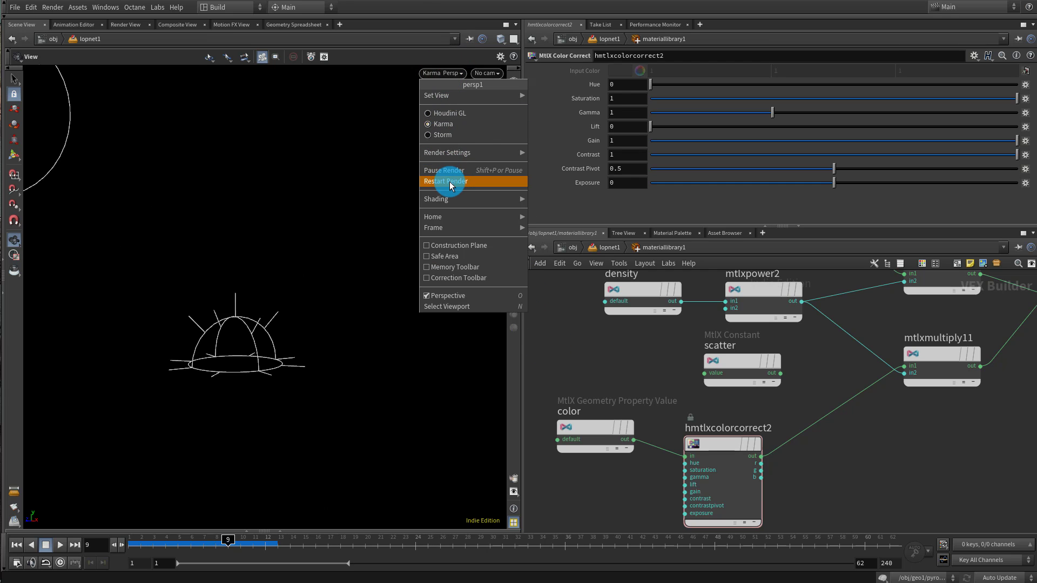
{"action": "left_click", "coordinate": [449, 182]}
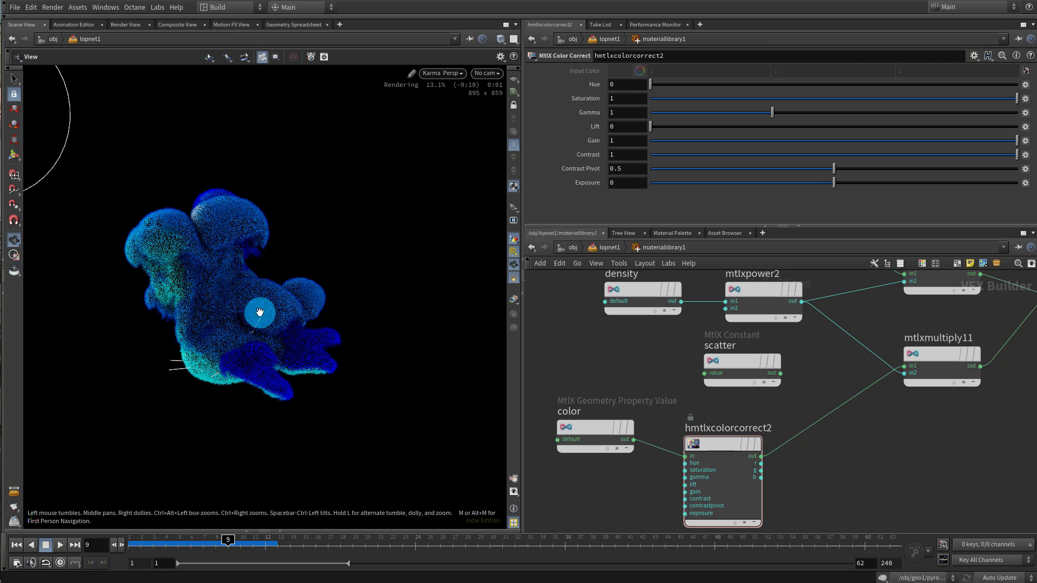
{"action": "left_click_drag", "start_coordinate": [260, 313], "coordinate": [451, 305]}
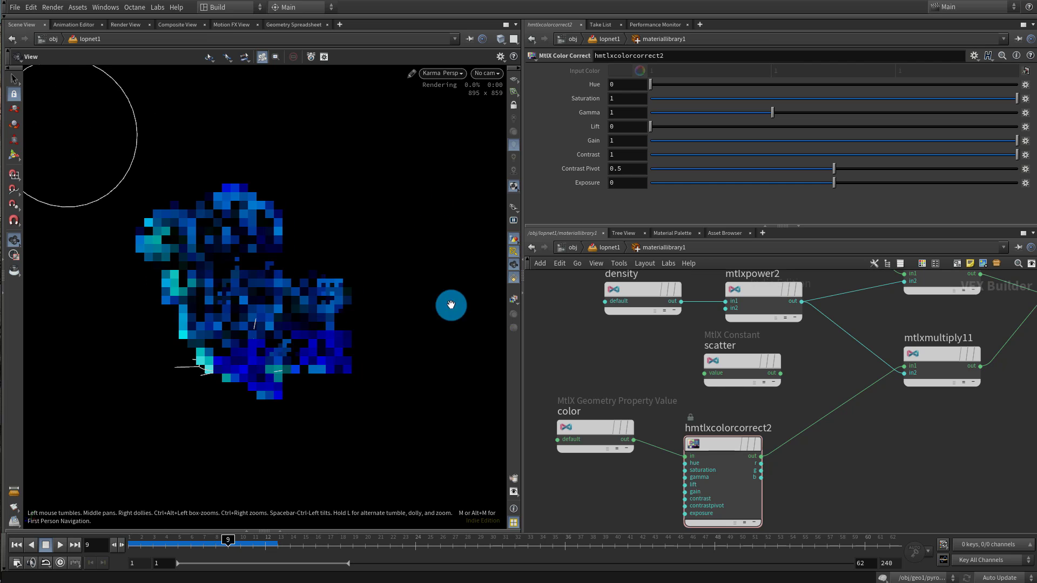
Raise the Hue of the Color Correct node to shift the smoke from blue to magenta
{"action": "left_click", "coordinate": [715, 479]}
{"action": "left_click", "coordinate": [686, 84]}
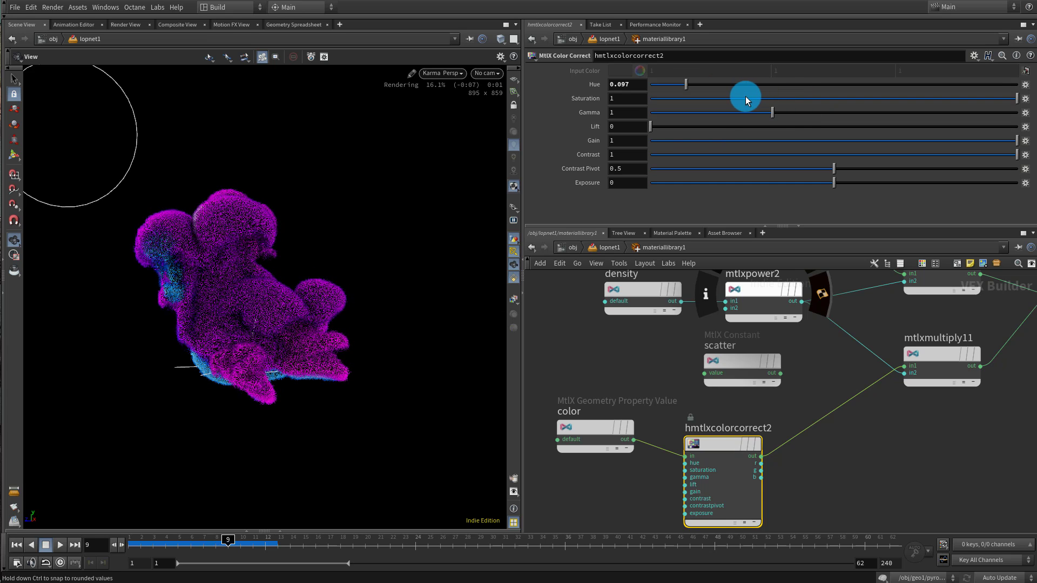
{"action": "left_click_drag", "start_coordinate": [742, 95], "coordinate": [665, 84]}
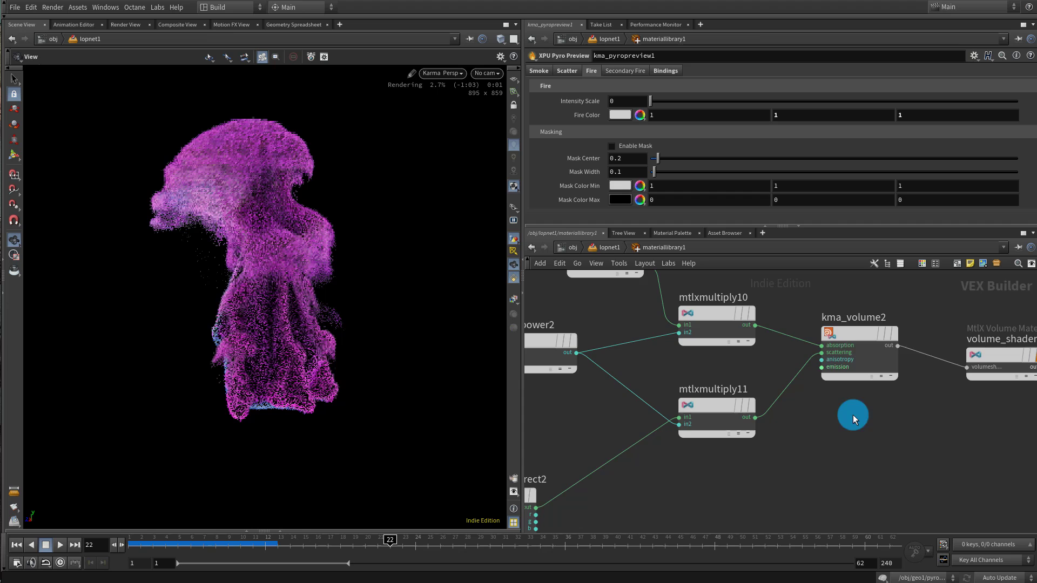
Tidy the shader network by aligning the absorp, Color Correct and color nodes with the density and power nodes
{"action": "scroll", "coordinate": [854, 416], "scroll_direction": "down", "scroll_amount": 2}
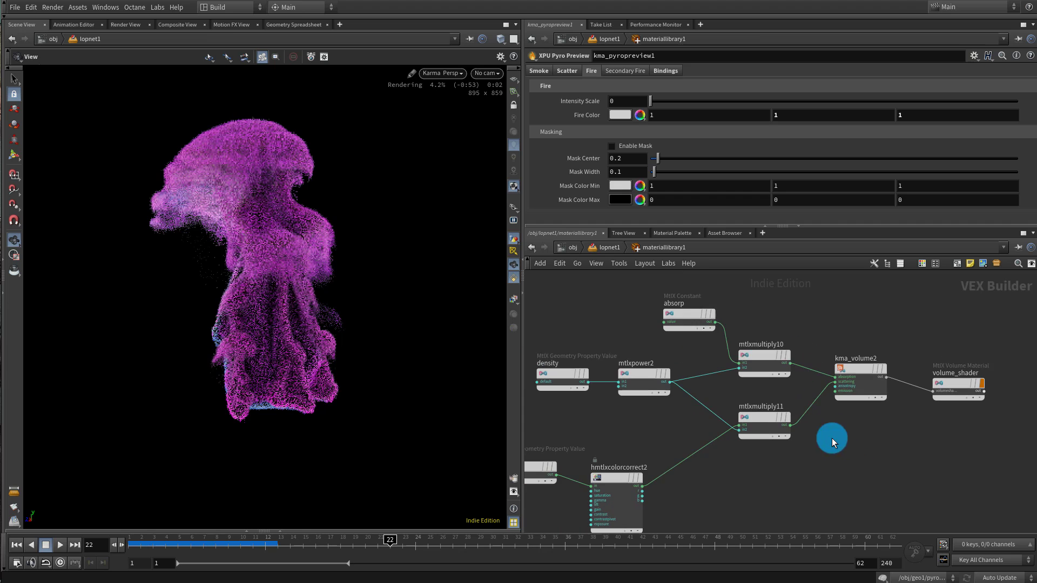
{"action": "left_click_drag", "start_coordinate": [689, 310], "coordinate": [639, 326]}
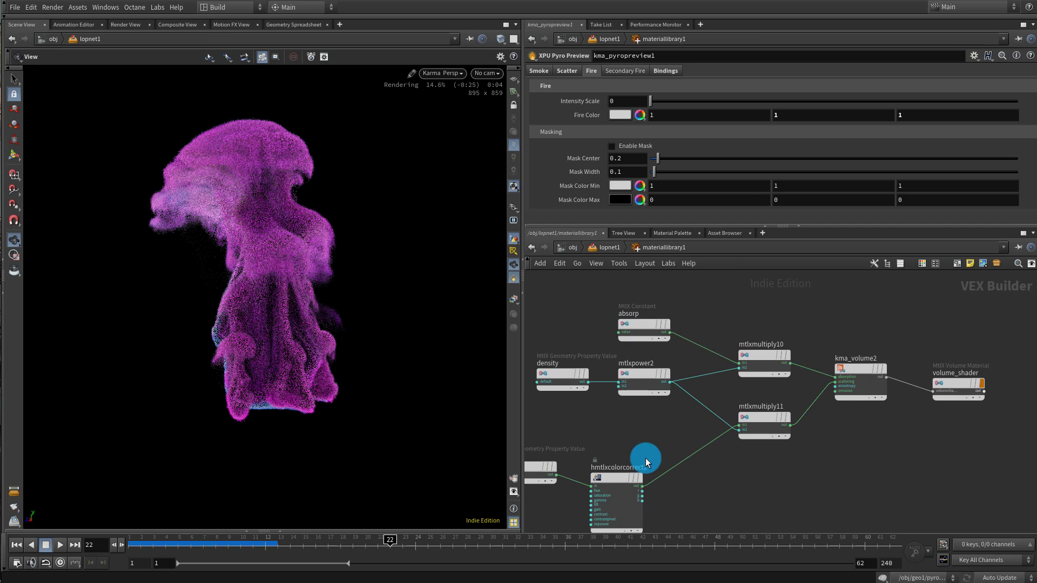
{"action": "left_click_drag", "start_coordinate": [628, 479], "coordinate": [655, 462]}
{"action": "middle_click_drag", "start_coordinate": [640, 401], "coordinate": [707, 387]}
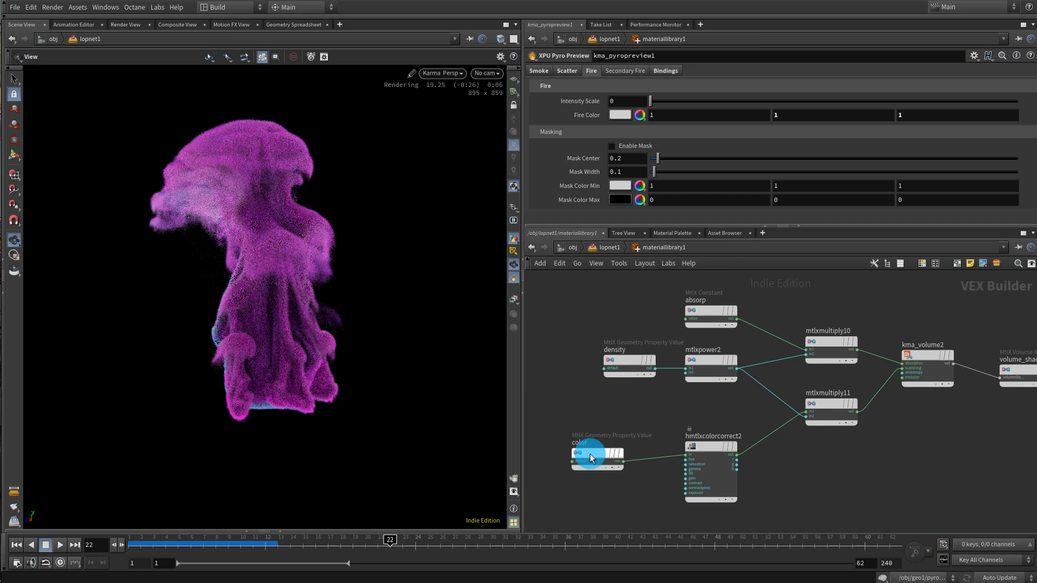
{"action": "left_click_drag", "start_coordinate": [626, 446], "coordinate": [633, 445]}
Move kma_volume2 and volume_shader together farther away from the multiply nodes to make room
{"action": "middle_click_drag", "start_coordinate": [981, 407], "coordinate": [812, 383]}
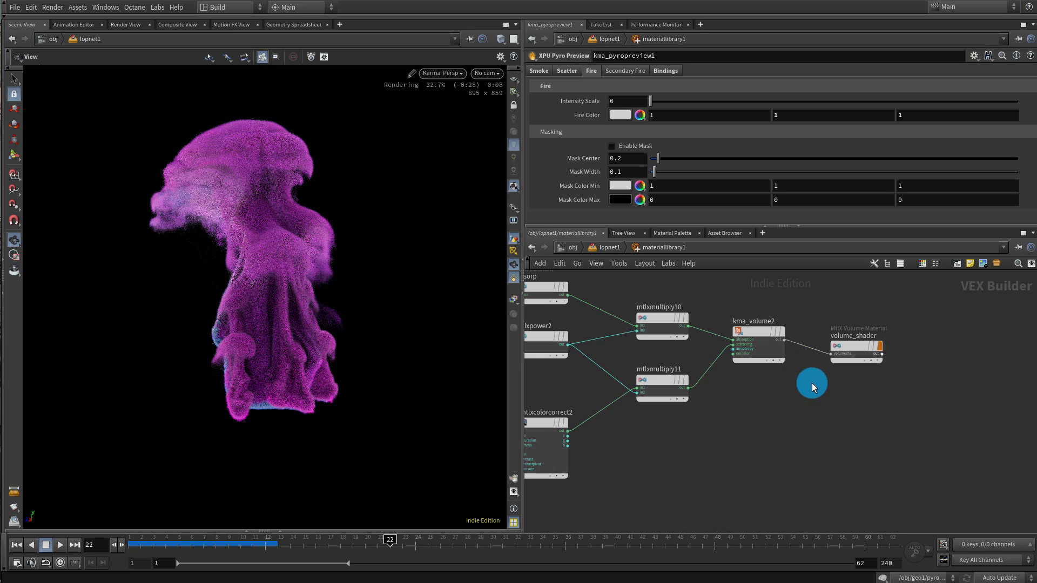
{"action": "left_click_drag", "start_coordinate": [864, 338], "coordinate": [750, 388]}
{"action": "left_click_drag", "start_coordinate": [759, 338], "coordinate": [841, 351]}
Add a MtlX Geometry Property Value node below mtlxmultiply11 and set its Geomprop to flame
{"action": "scroll", "coordinate": [720, 438], "scroll_direction": "up", "scroll_amount": 2}
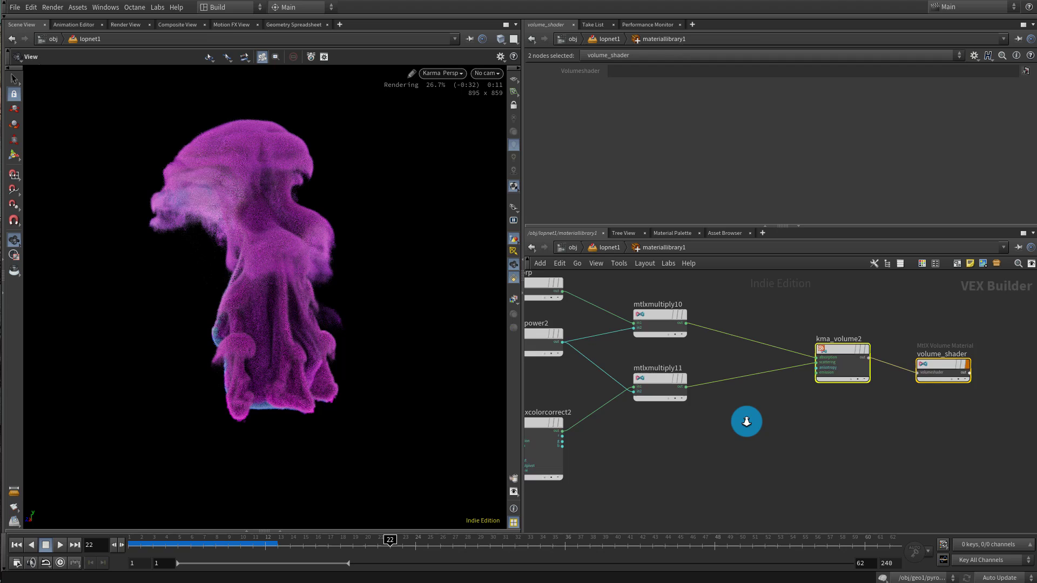
{"action": "left_click", "coordinate": [745, 449]}
{"action": "key", "text": "Tab"}
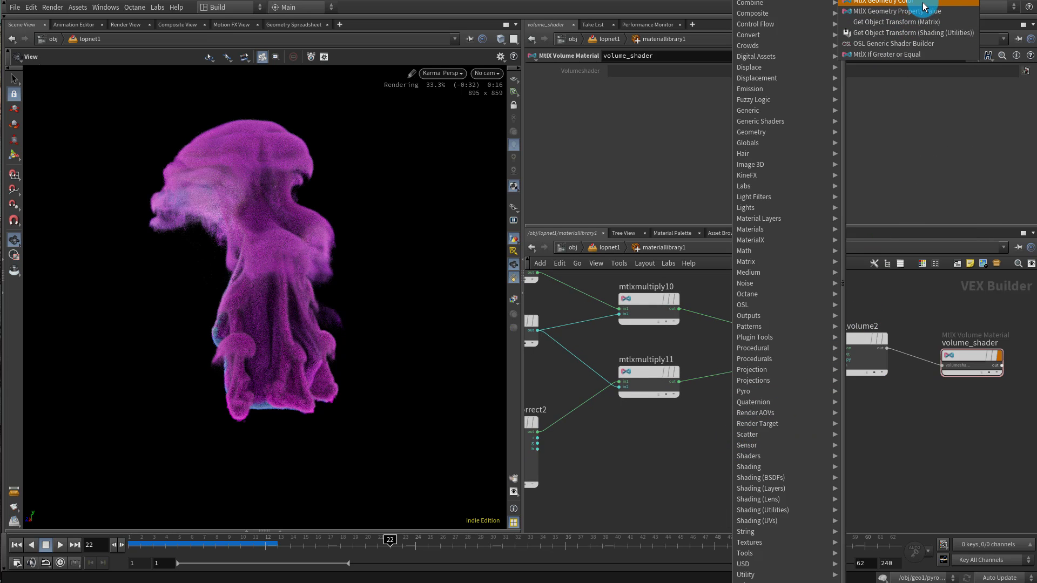
{"action": "left_click", "coordinate": [923, 3]}
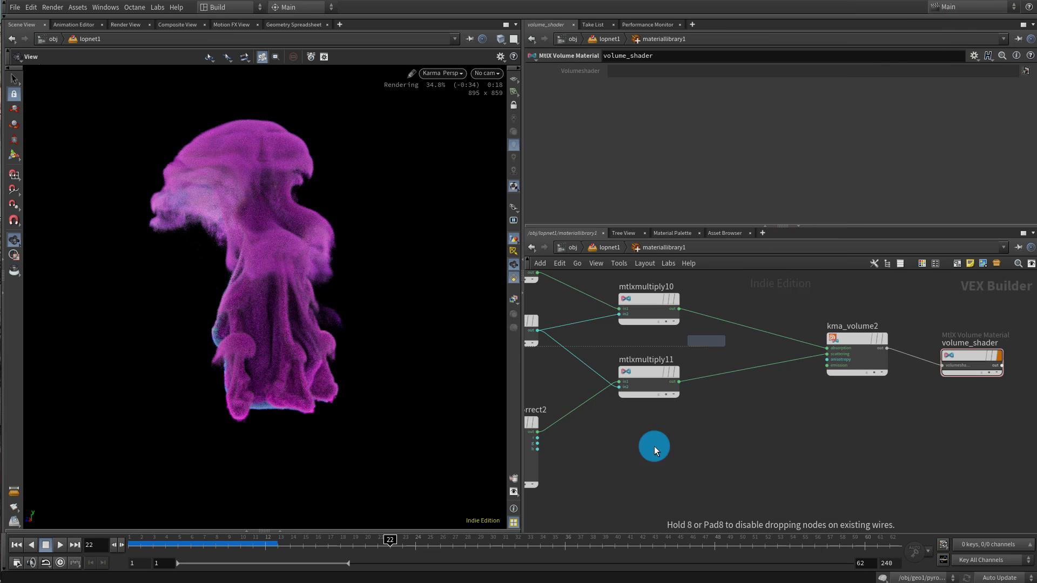
{"action": "left_click", "coordinate": [642, 493]}
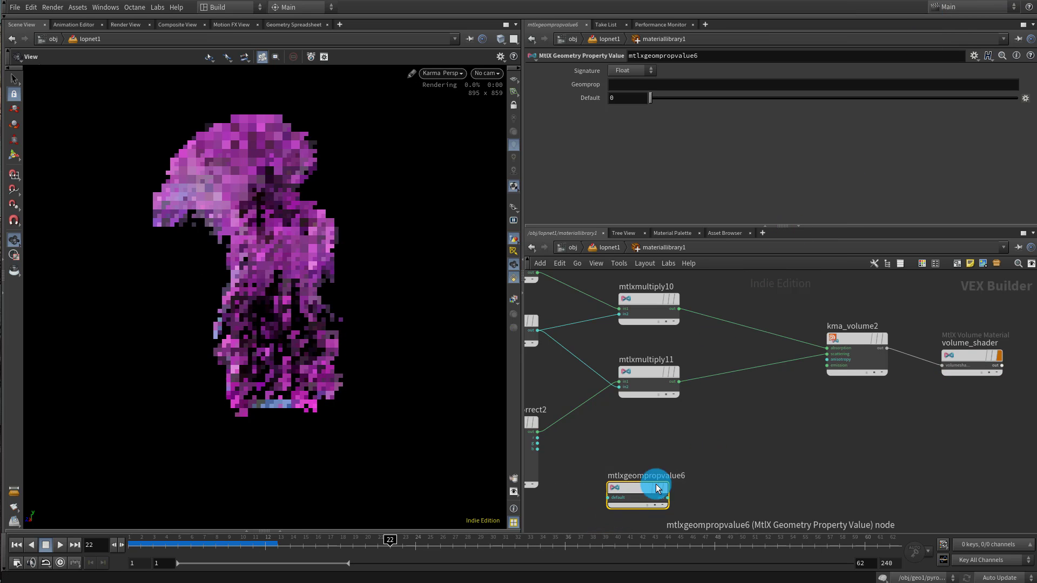
{"action": "left_click", "coordinate": [616, 84]}
{"action": "type", "text": "flame"}
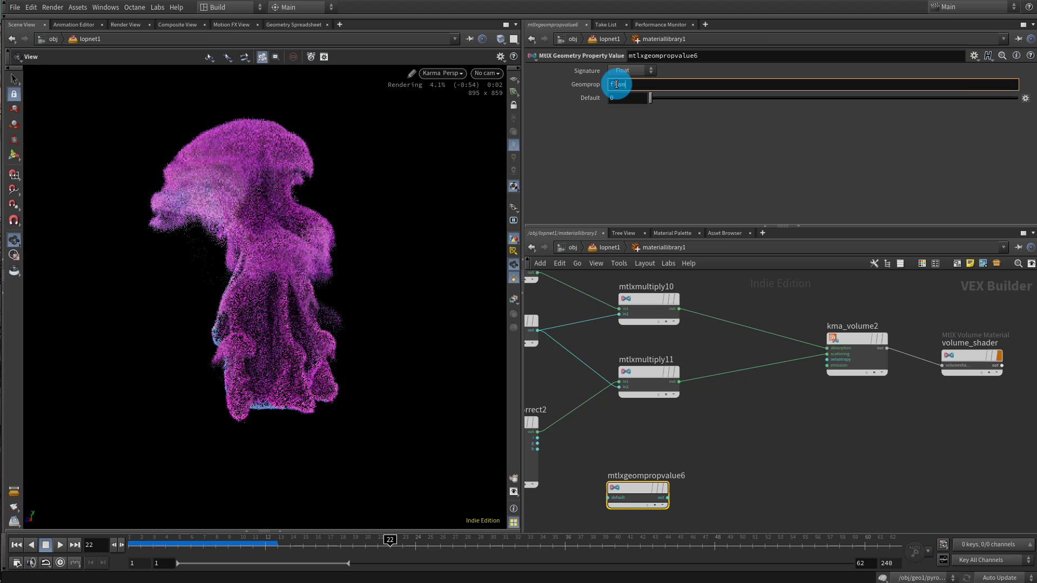
{"action": "key", "text": "Return"}
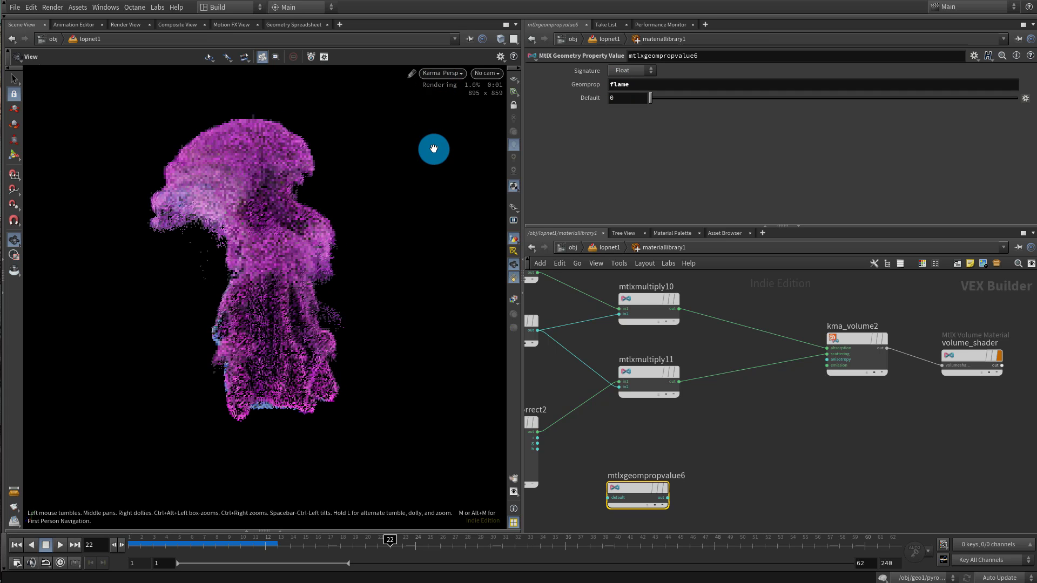
Duplicate the absorp constant, place the copy below mtlxmultiply11 and rename it fire_color
{"action": "mouse_move", "coordinate": [789, 441]}
{"action": "middle_mouse_down"}
{"action": "mouse_move", "coordinate": [813, 424]}
{"action": "mouse_move", "coordinate": [794, 445]}
{"action": "middle_mouse_up"}
{"action": "scroll", "coordinate": [812, 423], "scroll_direction": "down", "scroll_amount": 2}
{"action": "left_click", "coordinate": [601, 311]}
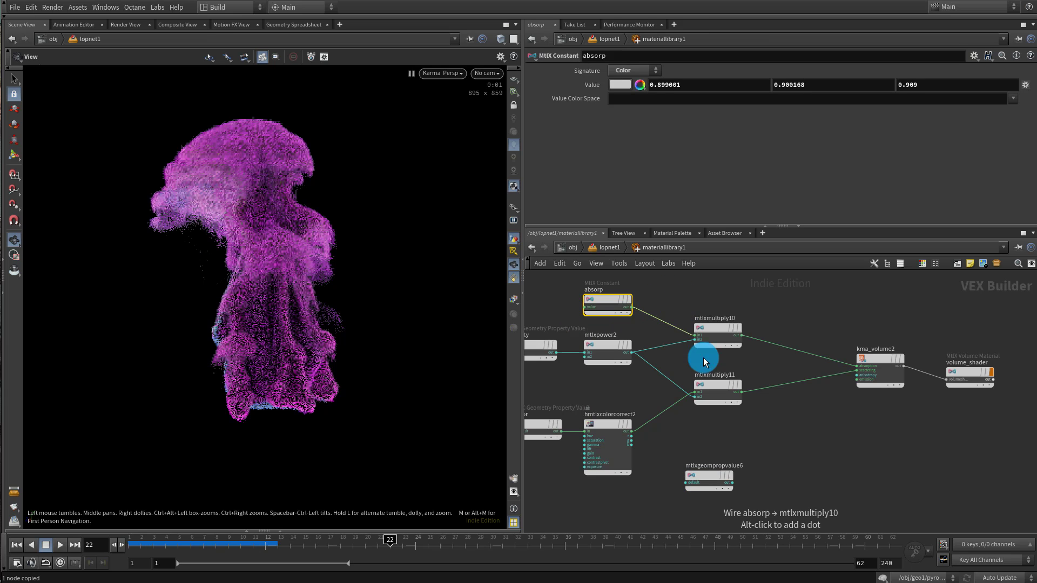
{"action": "key", "text": "ctrl+v"}
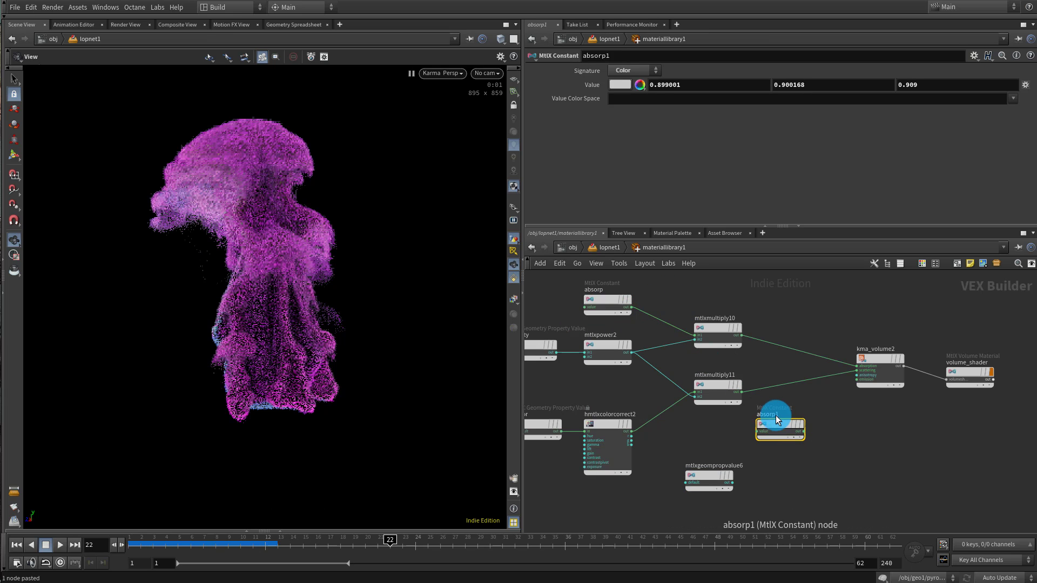
{"action": "left_click_drag", "start_coordinate": [793, 413], "coordinate": [602, 412]}
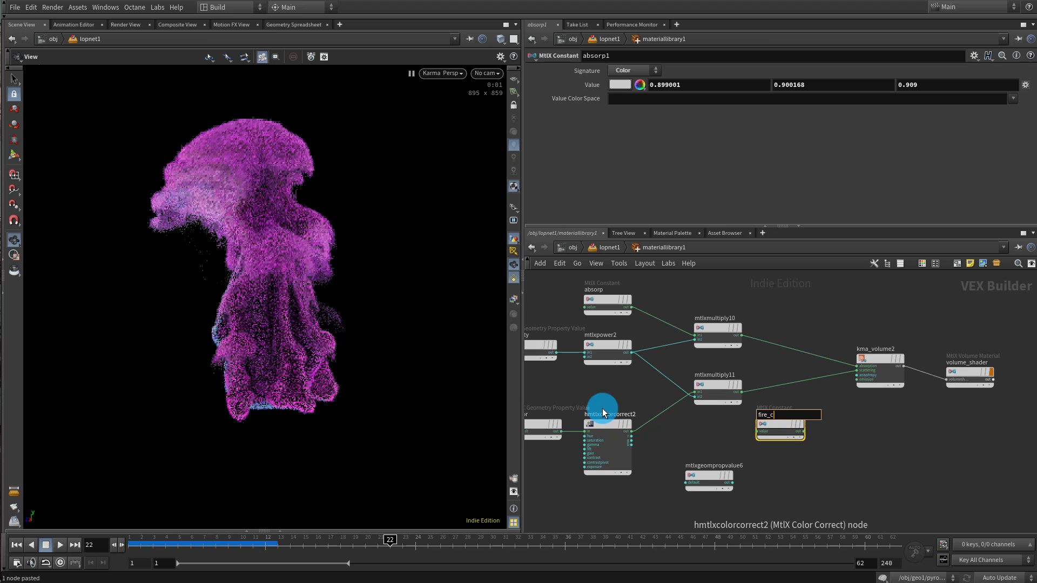
{"action": "type", "text": "fire_color"}
{"action": "key", "text": "Return"}
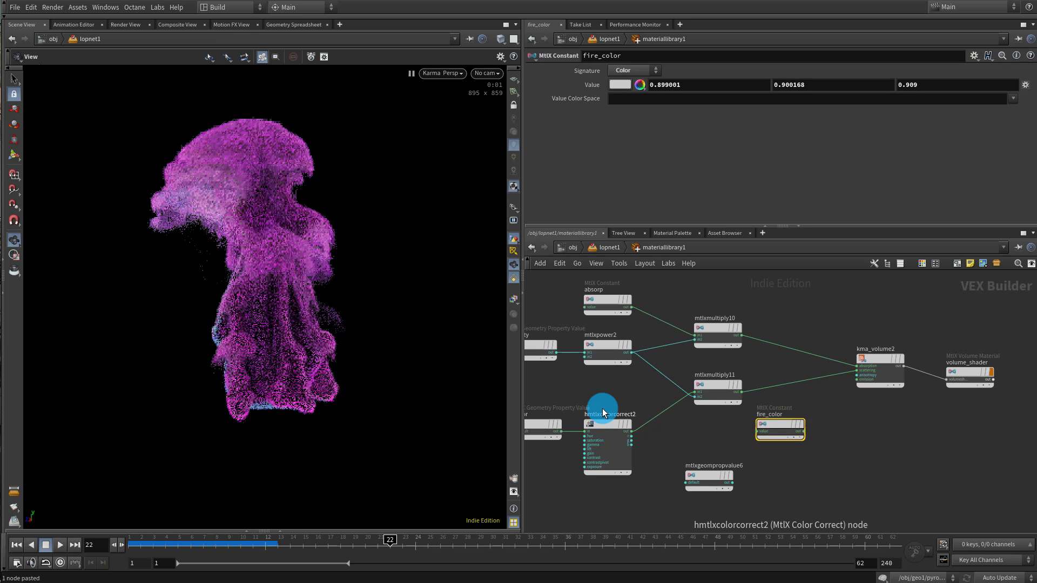
Set the fire_color constant to a yellow-orange of 0.909, 0.596092, 0.092718
{"action": "left_click", "coordinate": [620, 85]}
{"action": "left_click", "coordinate": [646, 124]}
{"action": "left_click_drag", "start_coordinate": [671, 136], "coordinate": [759, 136]}
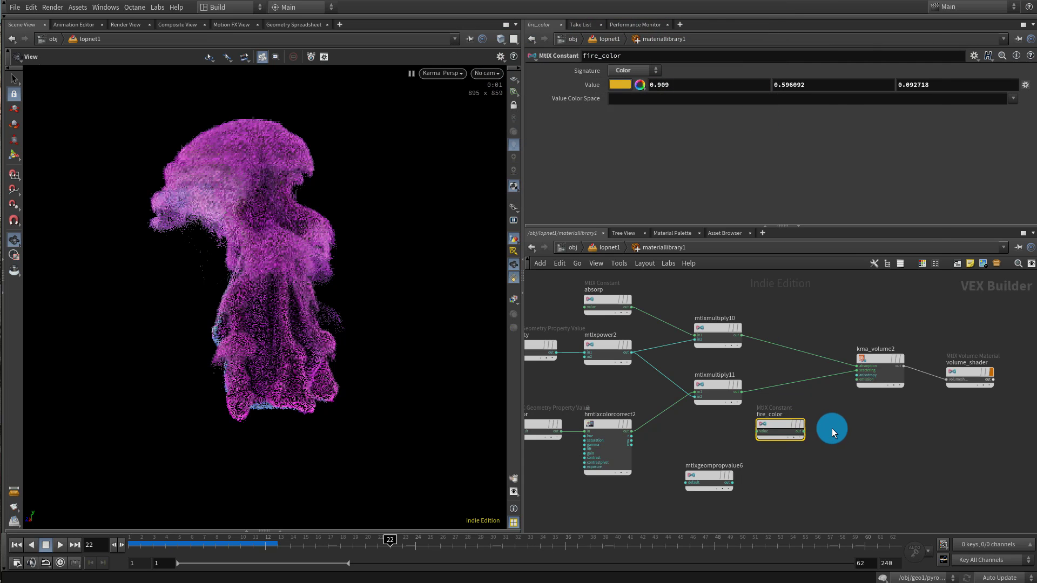
Add a MtlX Multiply node after the flame property node, connect the flame output to in1 and set Input 2 to 10
{"action": "key", "text": "Tab"}
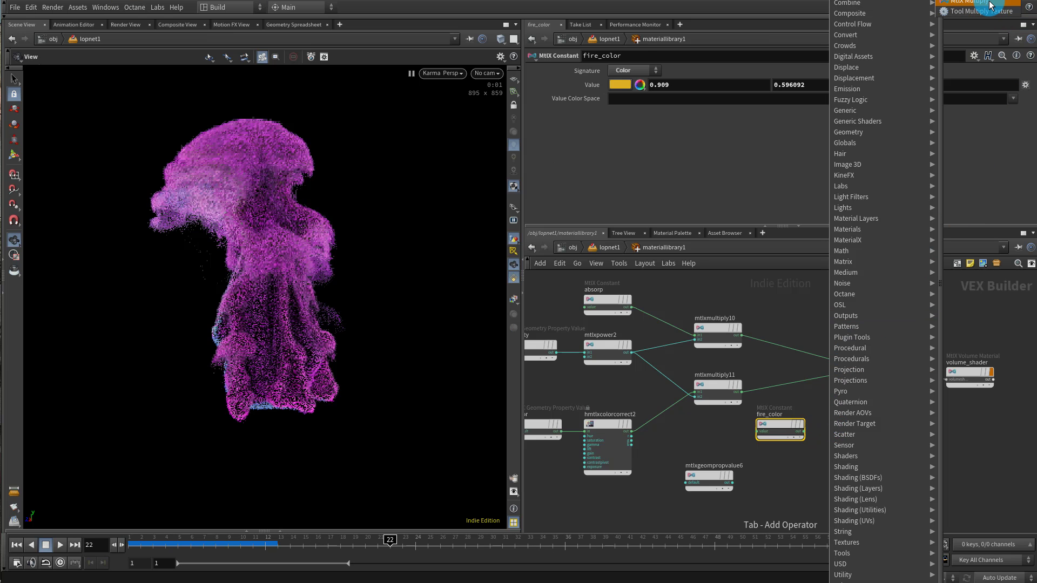
{"action": "left_click", "coordinate": [992, 4]}
{"action": "left_click", "coordinate": [792, 487]}
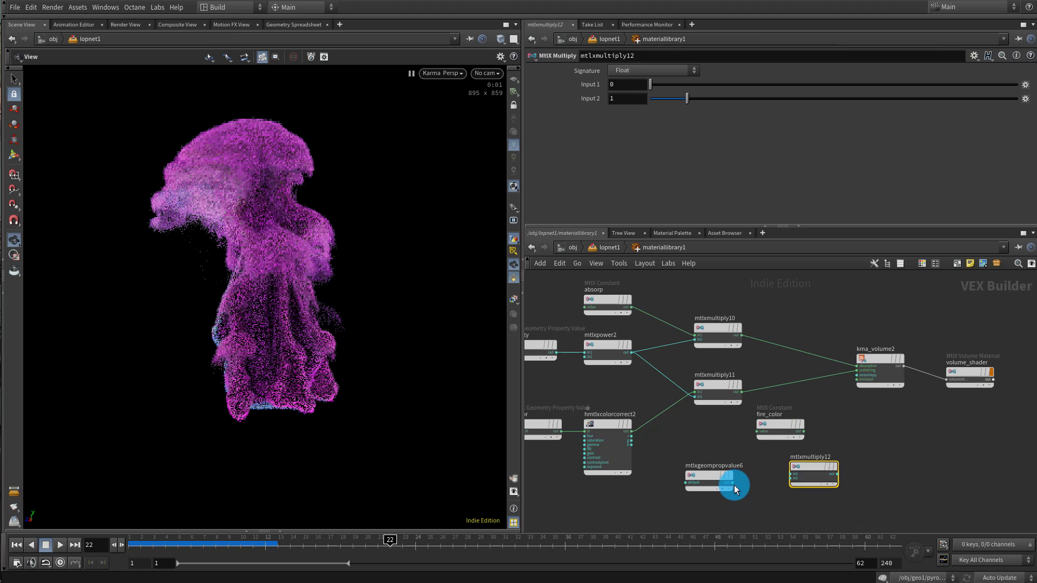
{"action": "left_click_drag", "start_coordinate": [732, 482], "coordinate": [799, 476]}
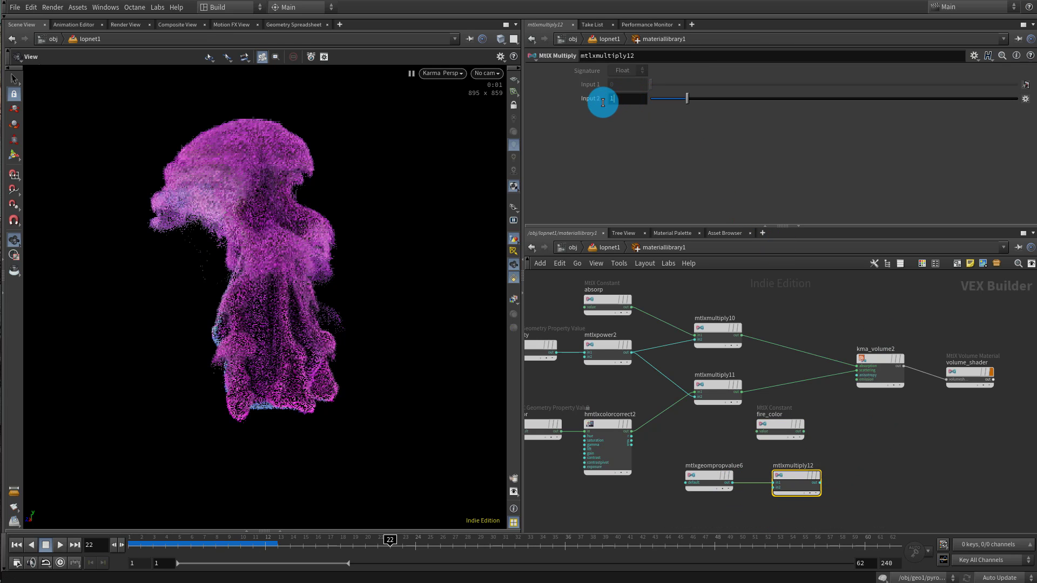
{"action": "type", "text": "0"}
{"action": "key", "text": "Return"}
Space out the flame property node and connect mtlxmultiply12's output to the emission input of kma_volume2
{"action": "scroll", "coordinate": [872, 449], "scroll_direction": "up", "scroll_amount": 2}
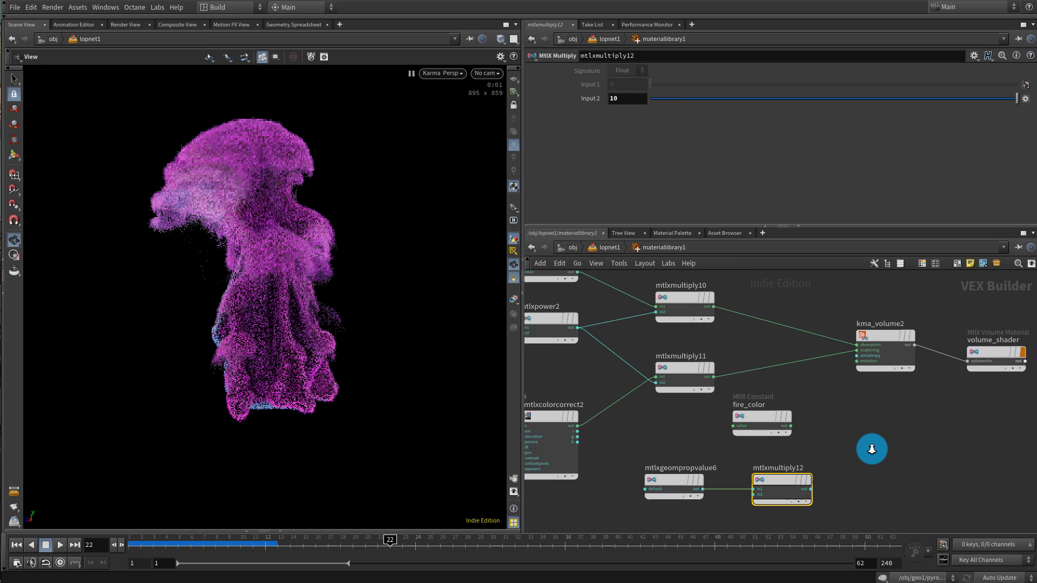
{"action": "scroll", "coordinate": [859, 451], "scroll_direction": "up", "scroll_amount": 1}
{"action": "left_click_drag", "start_coordinate": [808, 491], "coordinate": [856, 434]}
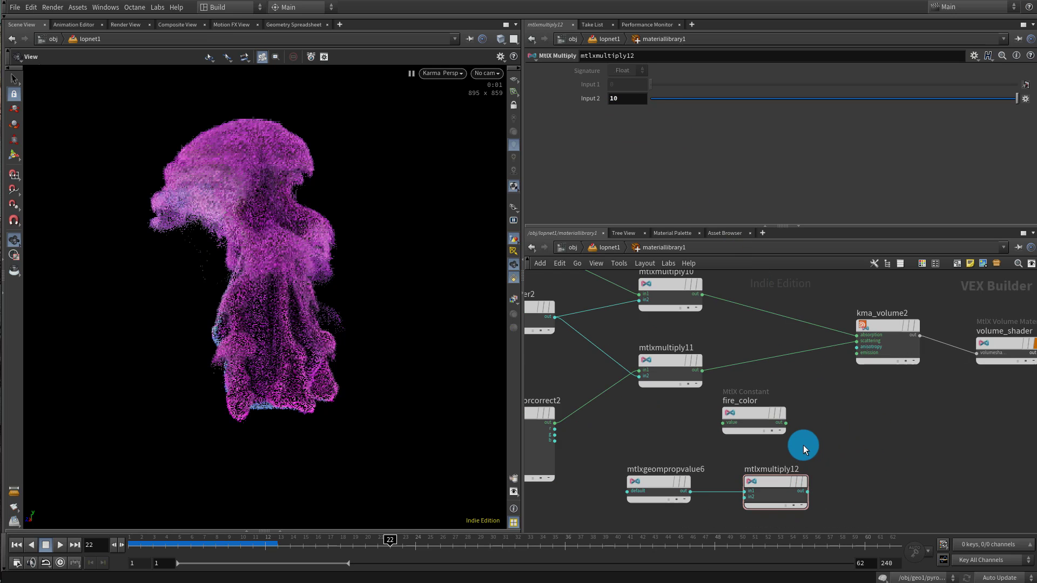
{"action": "left_click", "coordinate": [763, 481]}
{"action": "left_click_drag", "start_coordinate": [659, 487], "coordinate": [641, 498]}
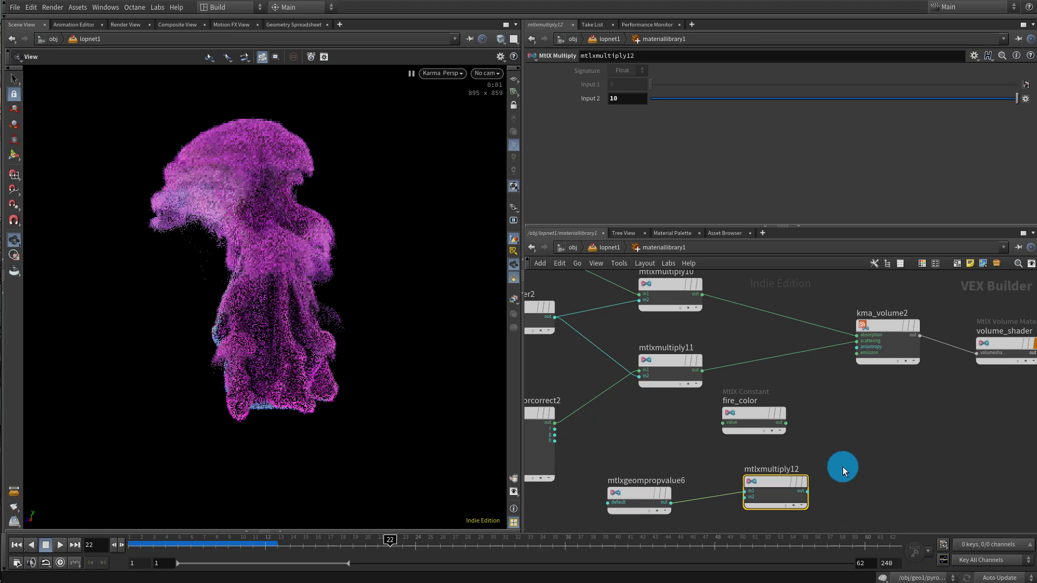
{"action": "left_click_drag", "start_coordinate": [807, 492], "coordinate": [862, 377]}
{"action": "left_click", "coordinate": [861, 377]}
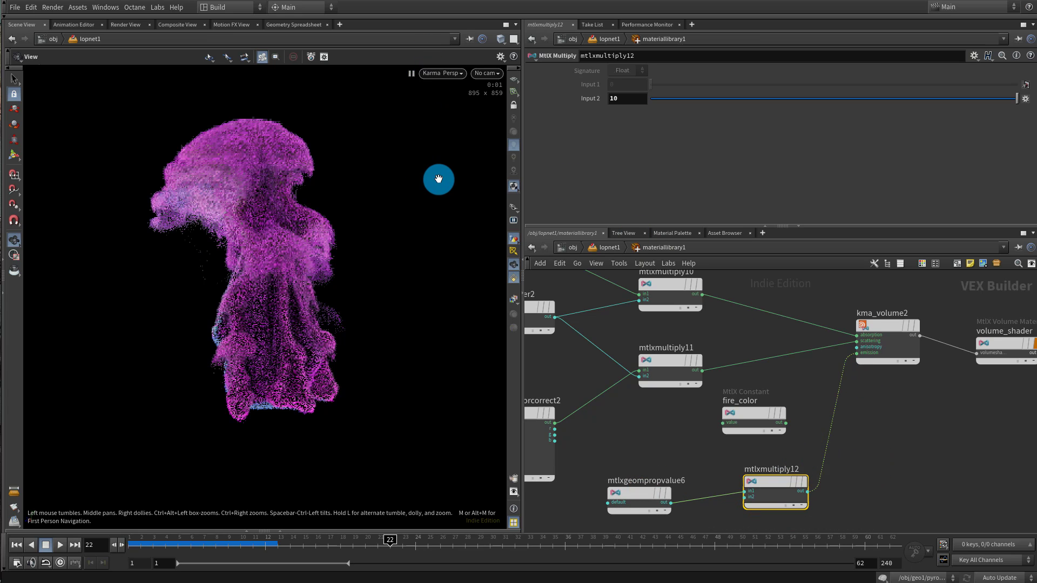
Restart the Karma viewport render, orbit around the smoke to check its emission, and pause the render
{"action": "left_click", "coordinate": [440, 76]}
{"action": "left_click", "coordinate": [450, 179]}
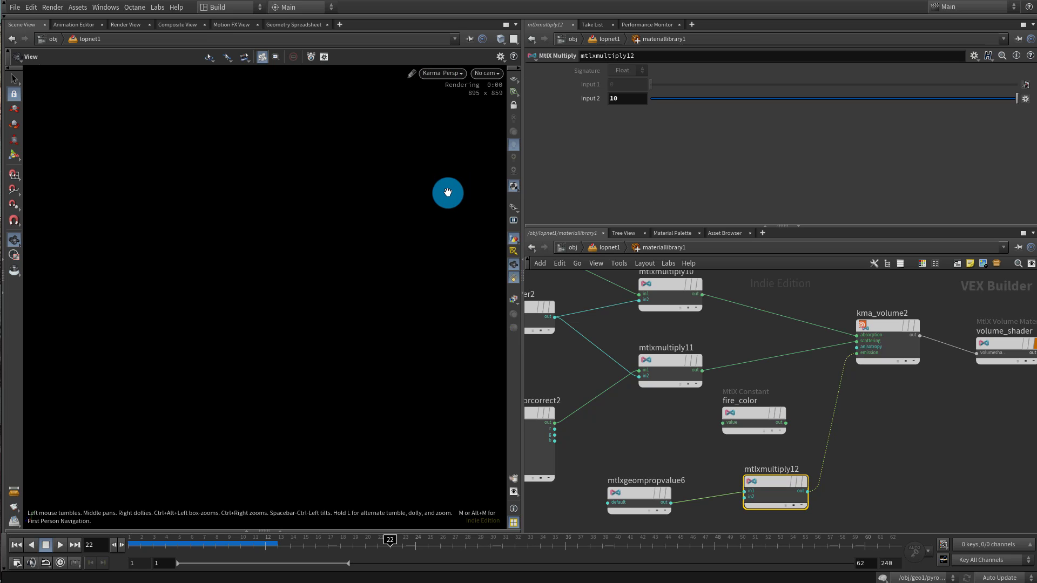
{"action": "left_click_drag", "start_coordinate": [270, 300], "coordinate": [260, 283]}
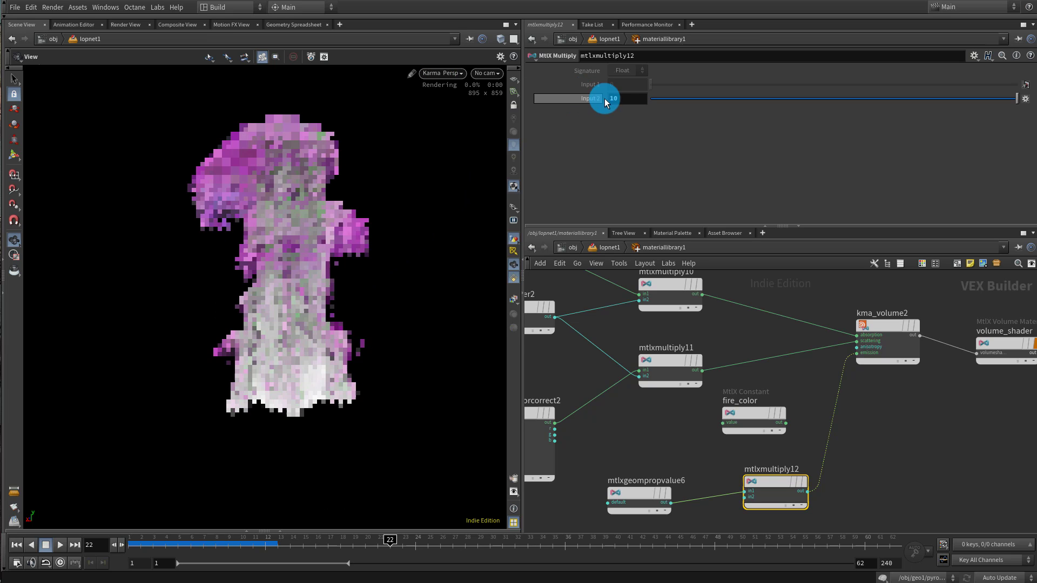
{"action": "left_click", "coordinate": [452, 75]}
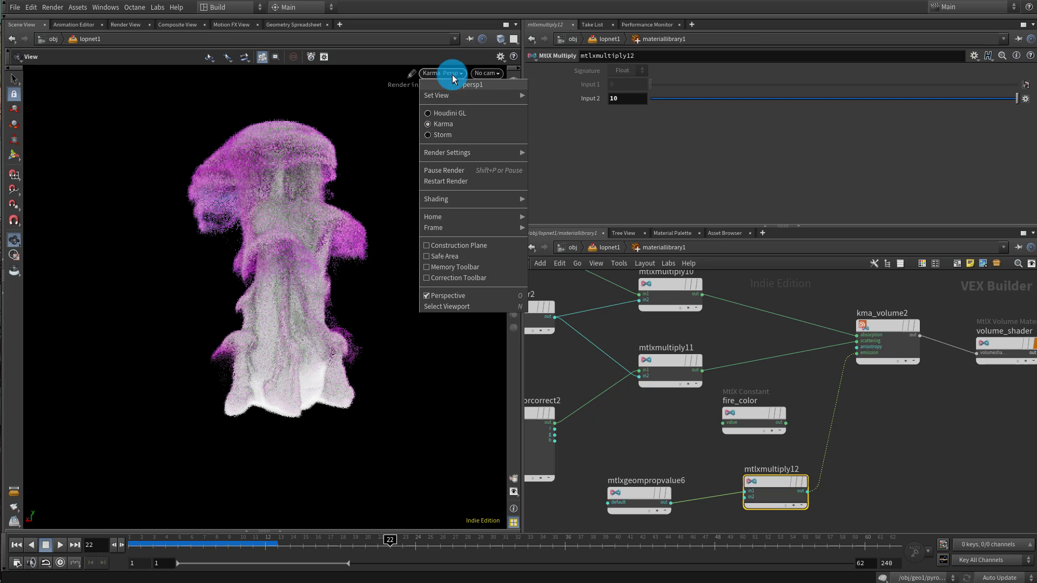
{"action": "left_click", "coordinate": [396, 237]}
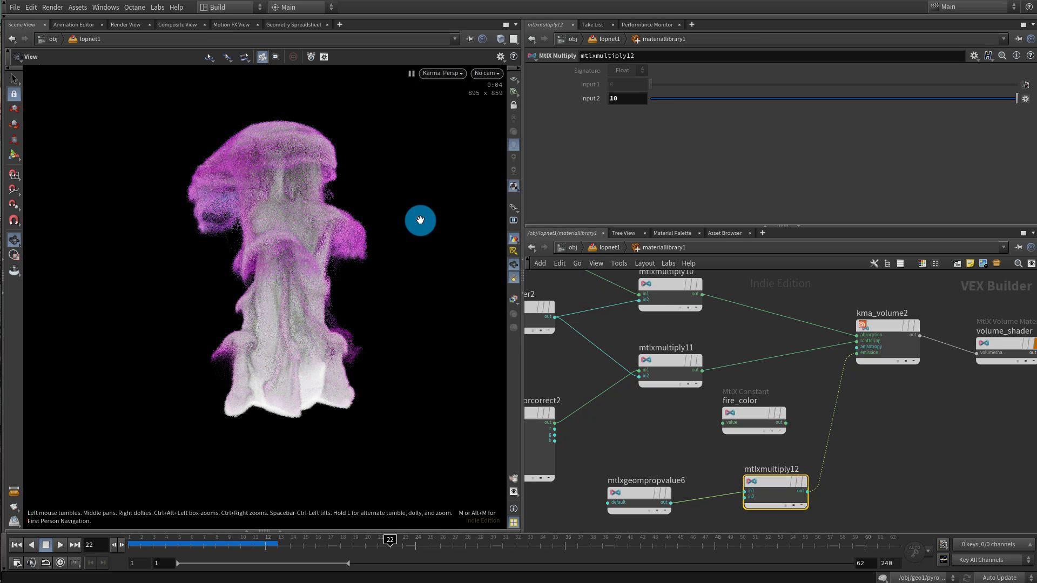
Add a MtlX Multiply node, connect fire_color and mtlxmultiply12 to its inputs, and connect its output to the emission input of kma_volume2
{"action": "key", "text": "Tab"}
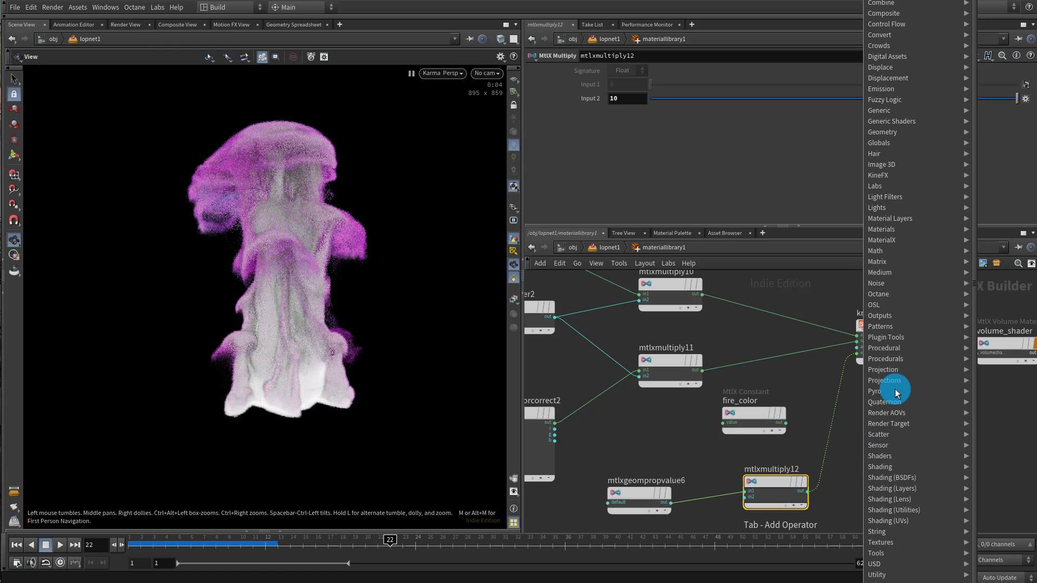
{"action": "key", "text": "Return"}
{"action": "left_click_drag", "start_coordinate": [643, 465], "coordinate": [700, 486]}
{"action": "left_click_drag", "start_coordinate": [756, 417], "coordinate": [839, 455]}
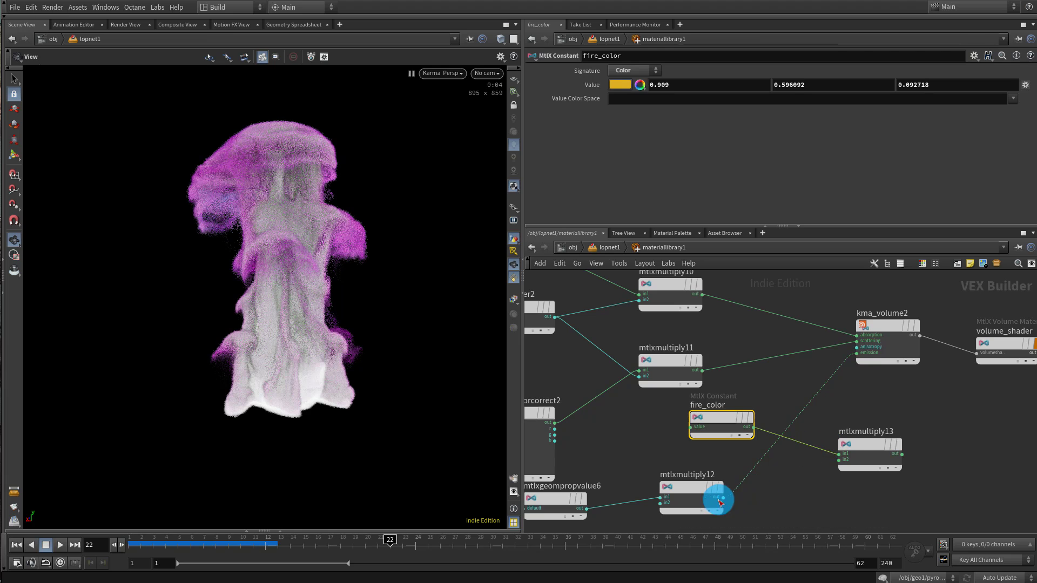
{"action": "left_click_drag", "start_coordinate": [723, 497], "coordinate": [858, 357]}
{"action": "left_click", "coordinate": [863, 466]}
{"action": "left_click", "coordinate": [858, 441]}
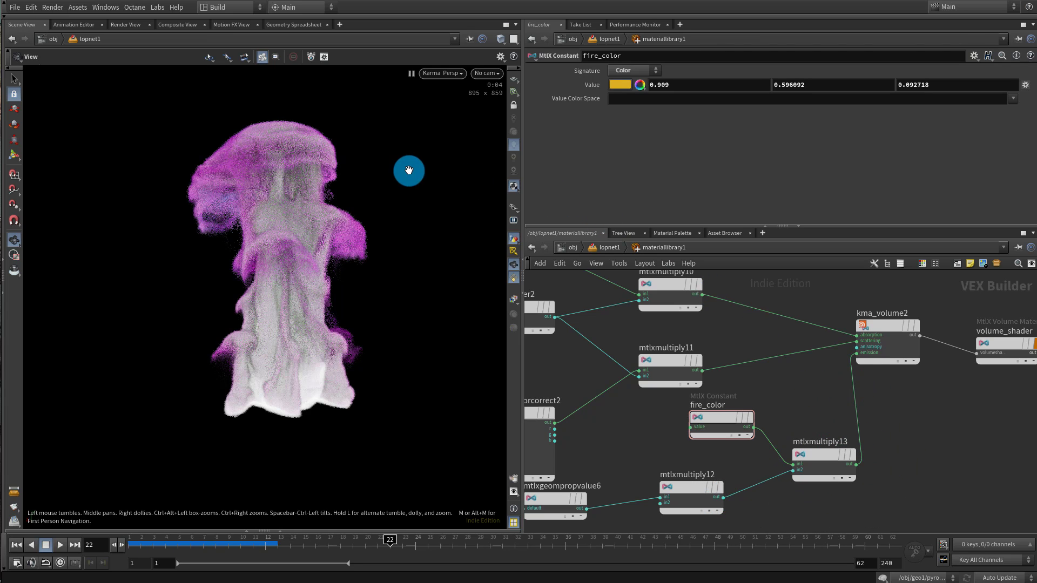
Restart the Karma viewport render and orbit around the smoke to check the colored fire emission
{"action": "left_click", "coordinate": [443, 72]}
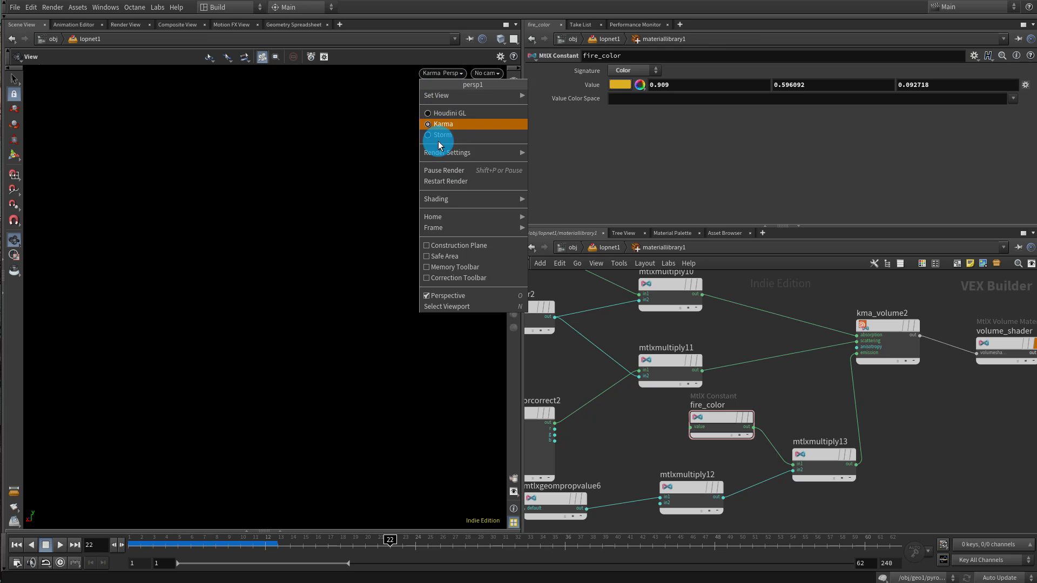
{"action": "left_click", "coordinate": [440, 181]}
{"action": "left_click_drag", "start_coordinate": [353, 331], "coordinate": [257, 335]}
Set Input 2 of mtlxmultiply12 to 50
{"action": "left_click", "coordinate": [691, 488]}
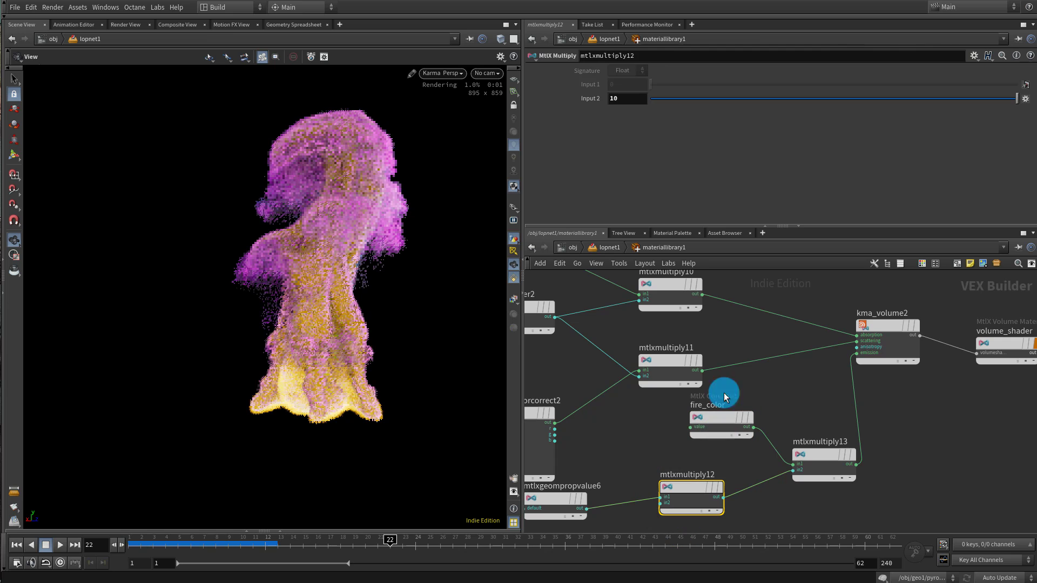
{"action": "type", "text": "5"}
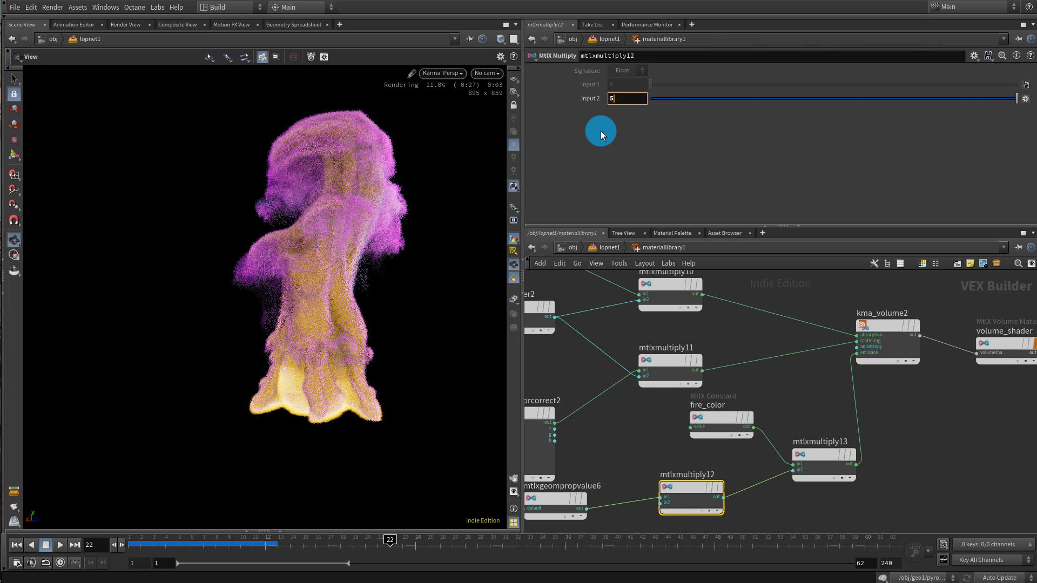
{"action": "type", "text": "0"}
{"action": "key", "text": "Return"}
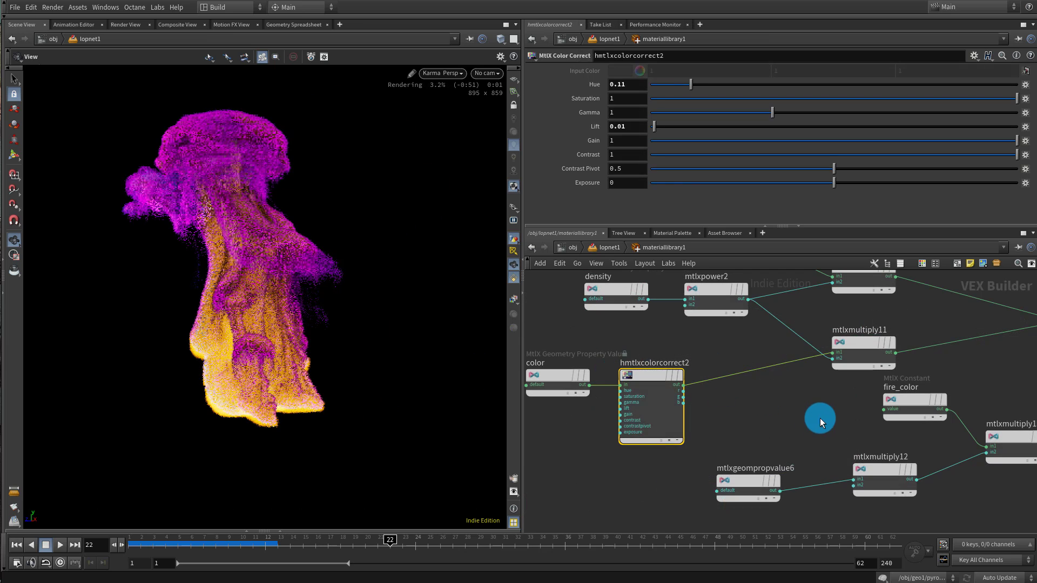
Move the flame property, fire_color, mtlxmultiply12 and mtlxmultiply13 nodes together, further below the smoke color nodes
{"action": "scroll", "coordinate": [745, 429], "scroll_direction": "up", "scroll_amount": 2}
{"action": "scroll", "coordinate": [735, 421], "scroll_direction": "down", "scroll_amount": 2}
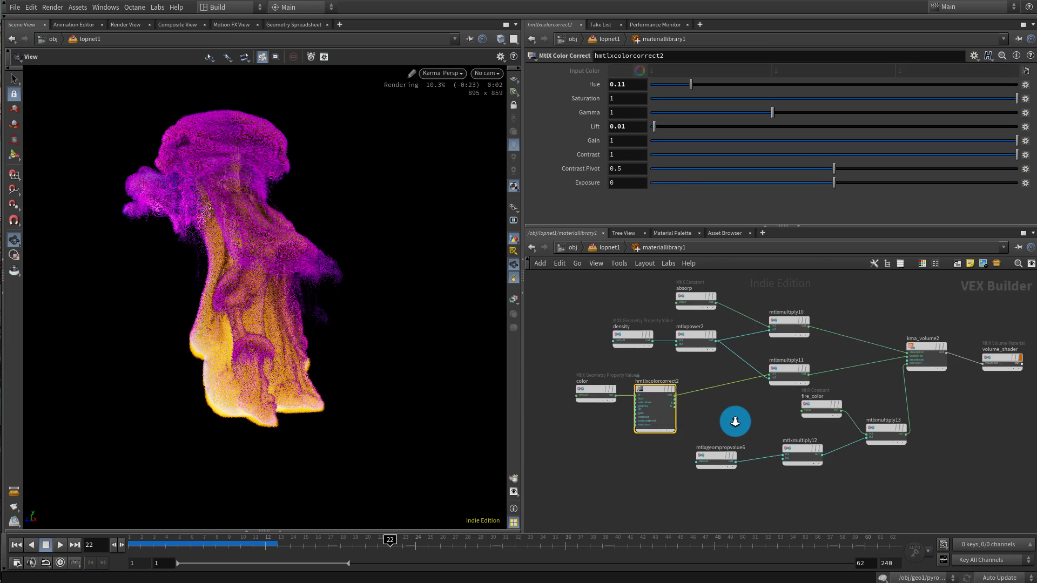
{"action": "scroll", "coordinate": [744, 415], "scroll_direction": "down", "scroll_amount": 1}
{"action": "left_click_drag", "start_coordinate": [696, 489], "coordinate": [863, 399]}
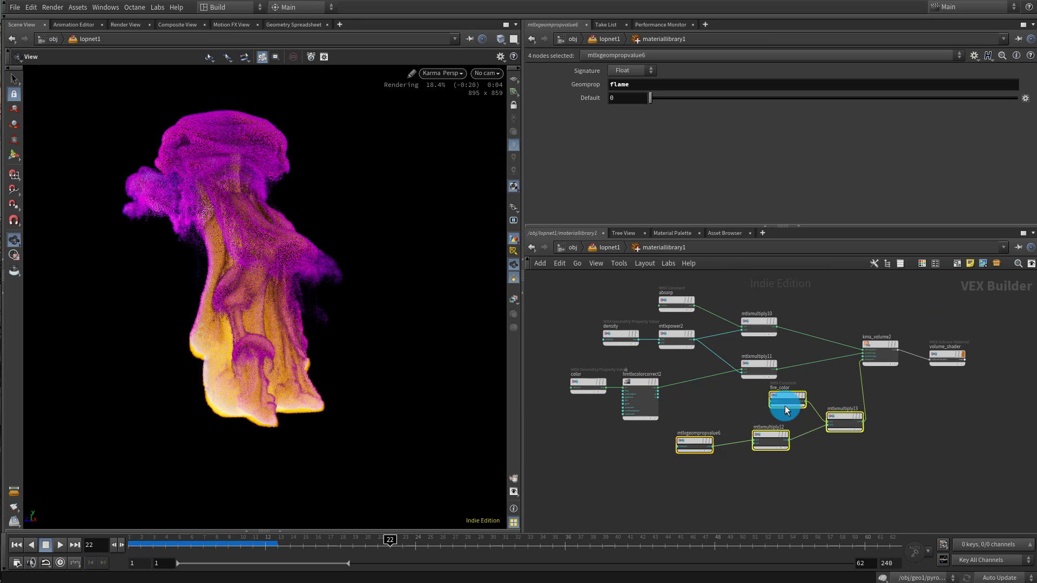
{"action": "left_click_drag", "start_coordinate": [785, 406], "coordinate": [753, 431]}
{"action": "left_click", "coordinate": [808, 397]}
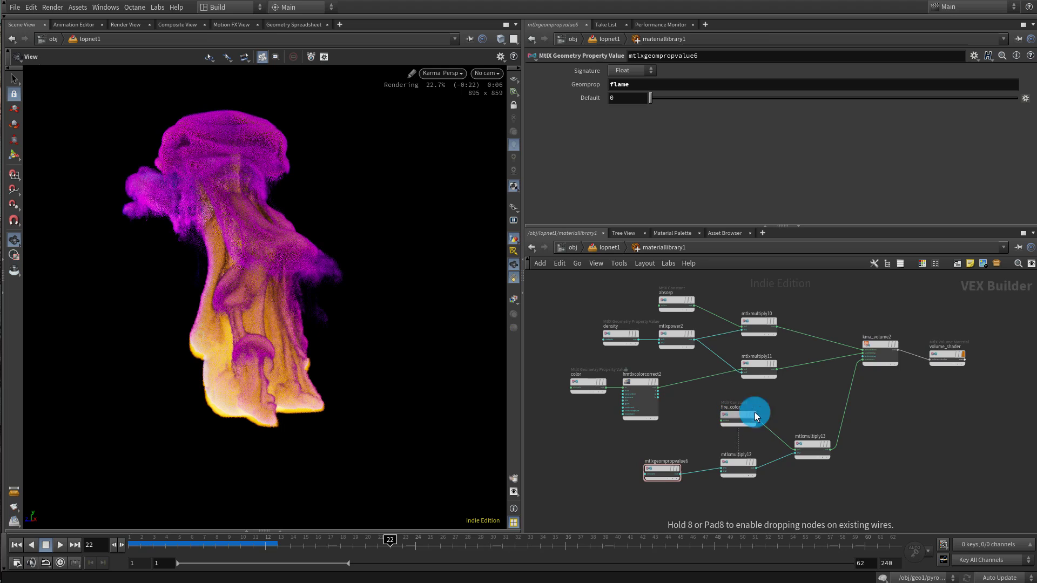
{"action": "left_click", "coordinate": [207, 296]}
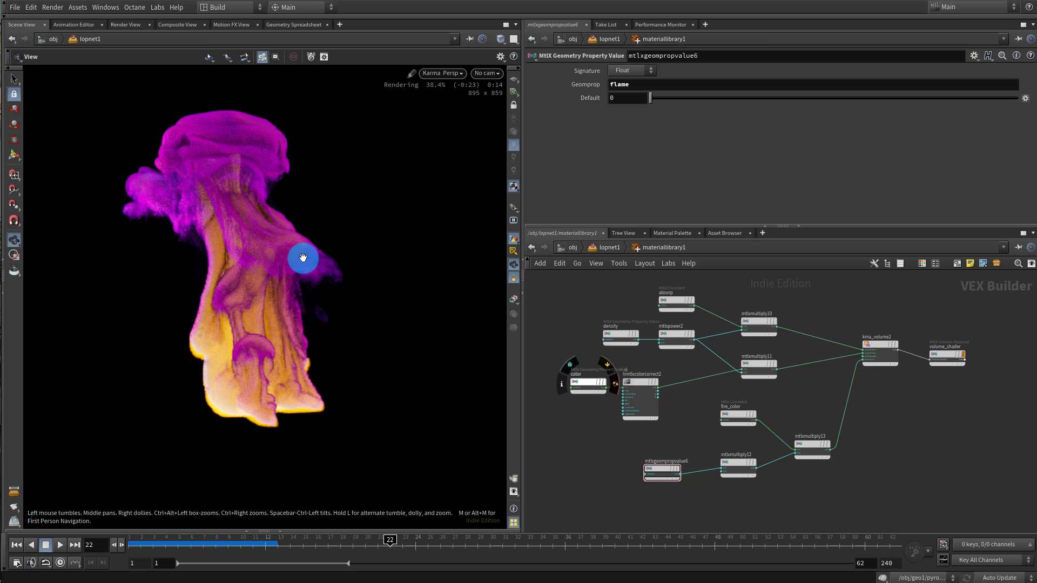
Move the absorption, density and color node group with its multiply nodes further away from kma_volume2
{"action": "middle_click_drag", "start_coordinate": [772, 351], "coordinate": [768, 356]}
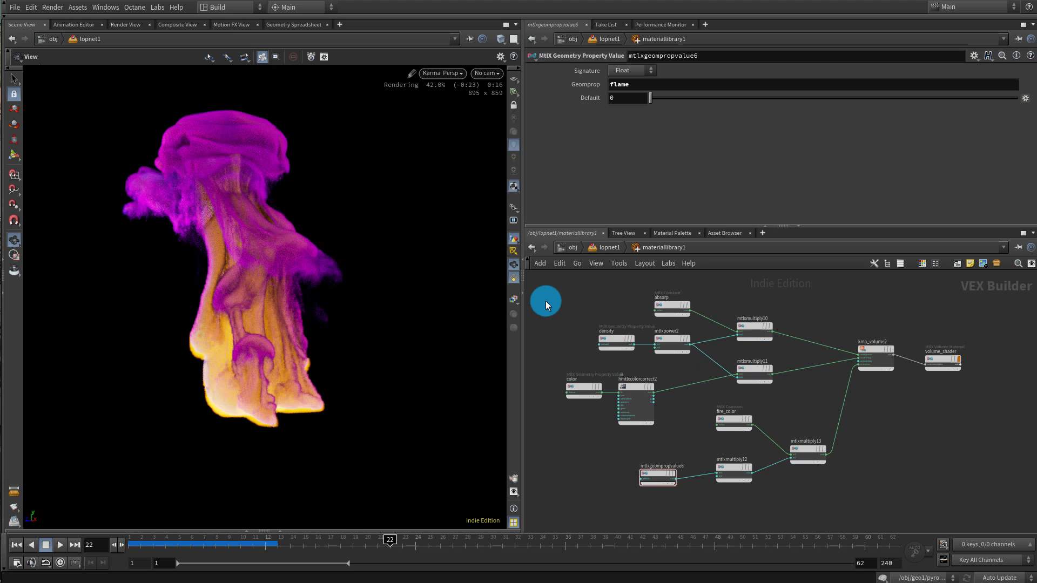
{"action": "left_click_drag", "start_coordinate": [545, 300], "coordinate": [745, 417]}
{"action": "left_click_drag", "start_coordinate": [750, 375], "coordinate": [678, 349]}
{"action": "scroll", "coordinate": [765, 384], "scroll_direction": "up", "scroll_amount": 2}
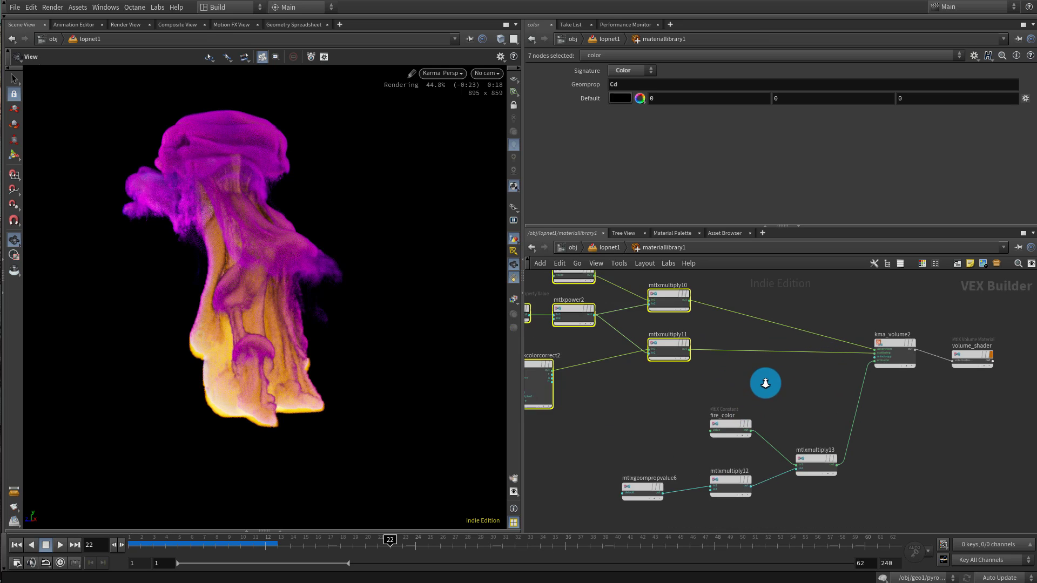
{"action": "scroll", "coordinate": [765, 384], "scroll_direction": "up", "scroll_amount": 1}
{"action": "left_click", "coordinate": [758, 387]}
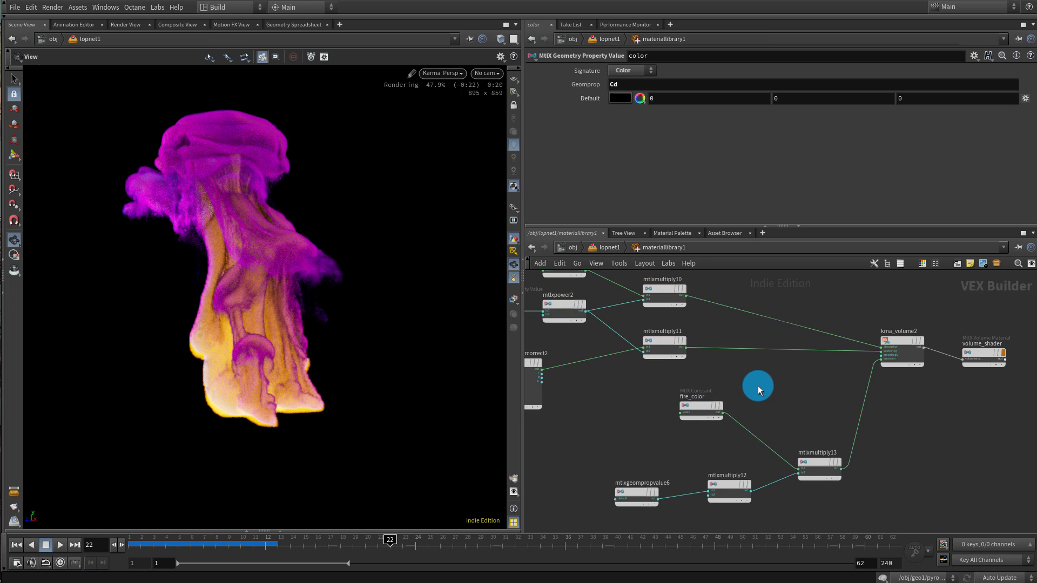
Add an MtlX Color Cubic Ramp node below fire_color and move the flame property node away from mtlxmultiply12 to make room
{"action": "key", "text": "Tab"}
{"action": "type", "text": "color"}
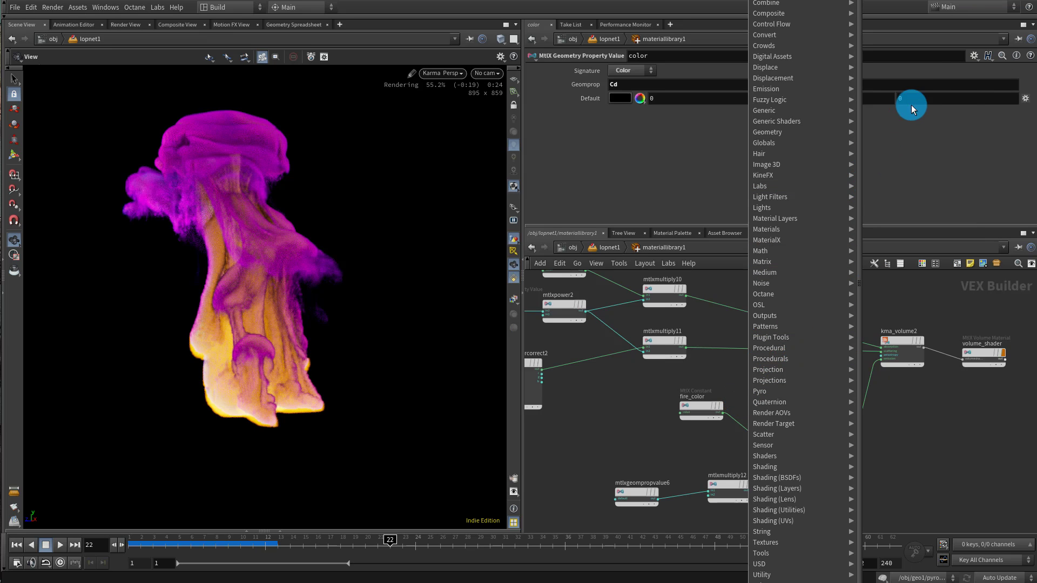
{"action": "left_click", "coordinate": [747, 290]}
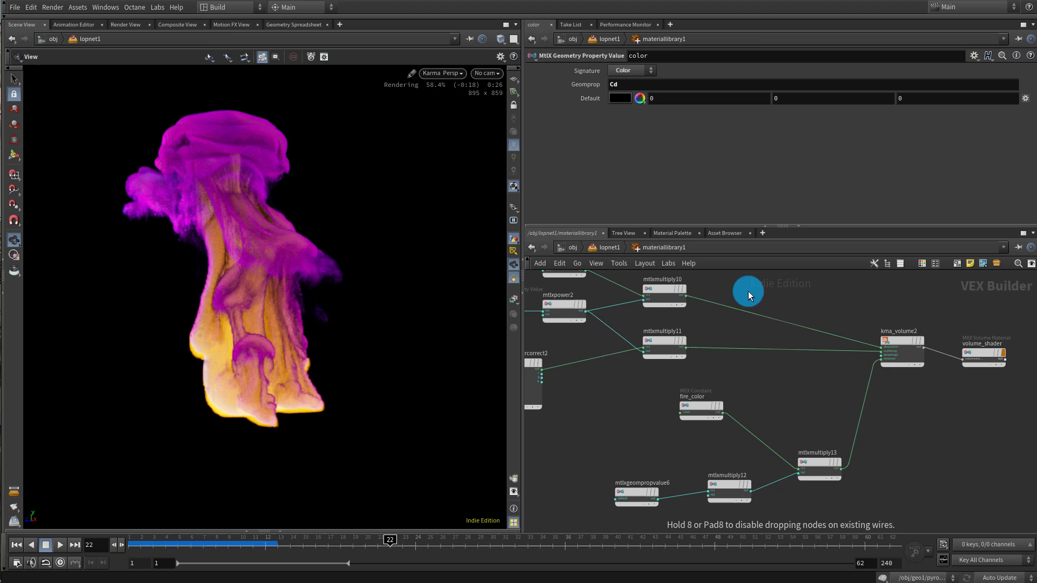
{"action": "left_click", "coordinate": [696, 444]}
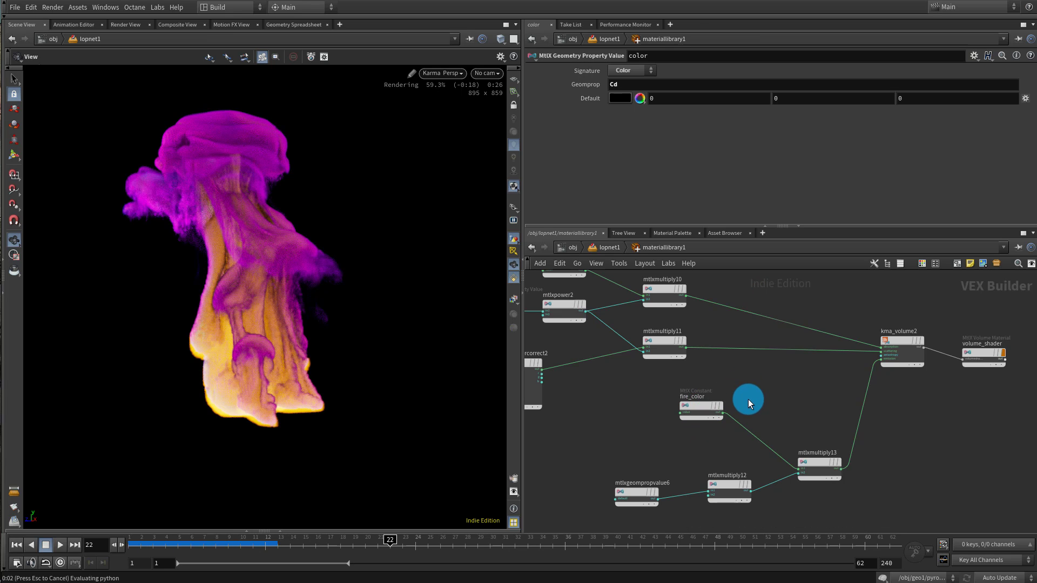
{"action": "left_click_drag", "start_coordinate": [633, 488], "coordinate": [585, 485]}
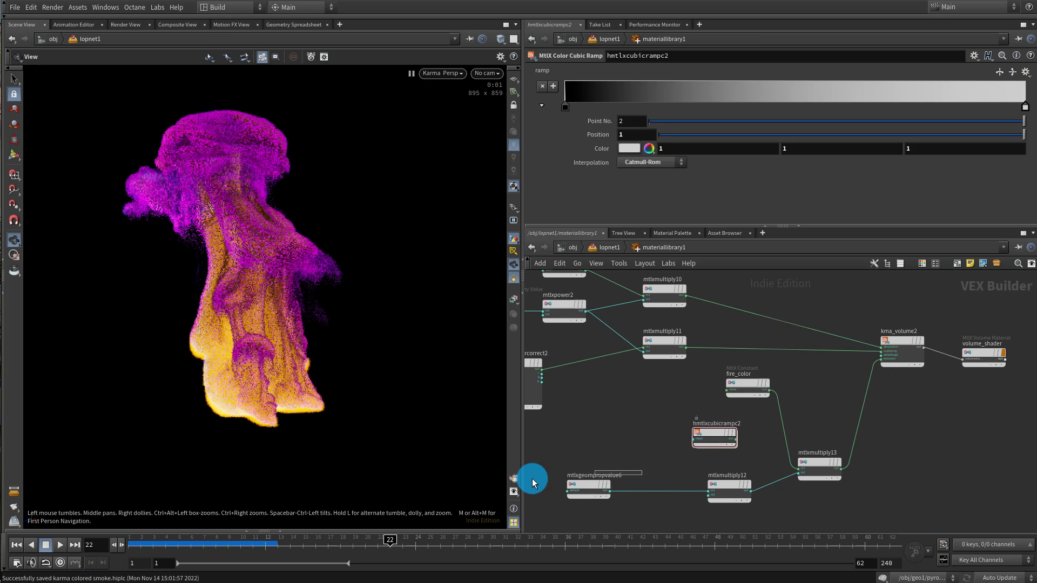
Rename the mtlxgeompropvalue6 node as flame
{"action": "double_click", "coordinate": [592, 477]}
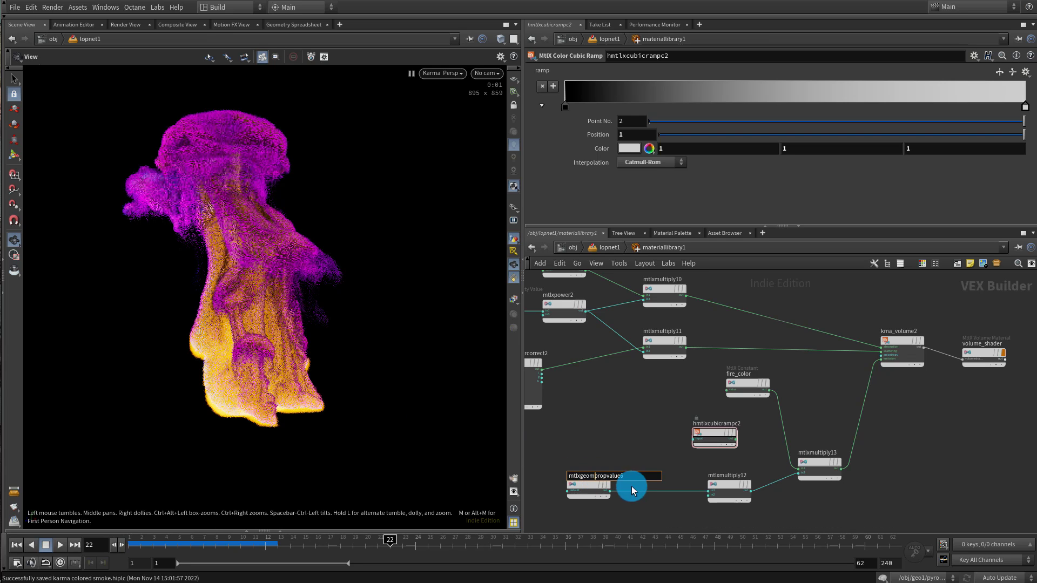
{"action": "type", "text": "flam"}
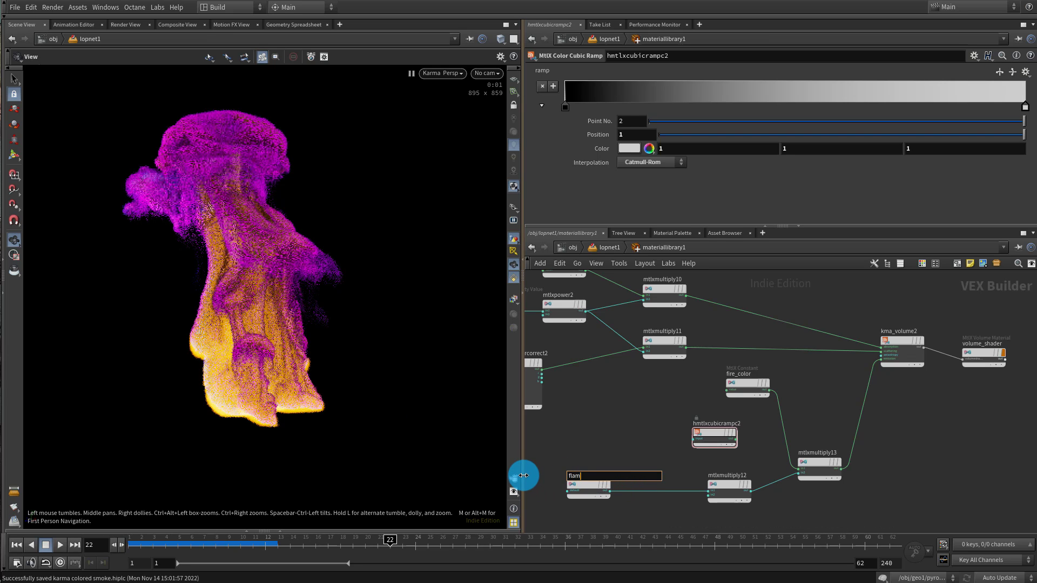
{"action": "type", "text": "e"}
{"action": "key", "text": "Return"}
Add an MtlX Range node beside the color ramp, connect the flame output to its in input, and reposition it
{"action": "scroll", "coordinate": [627, 439], "scroll_direction": "up", "scroll_amount": 1}
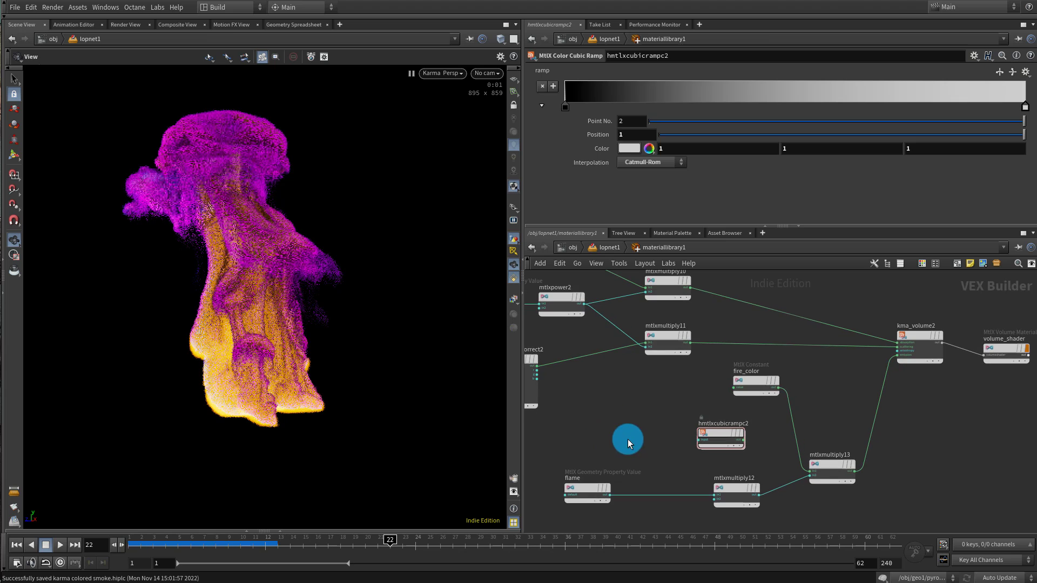
{"action": "key", "text": "Tab"}
{"action": "type", "text": "range"}
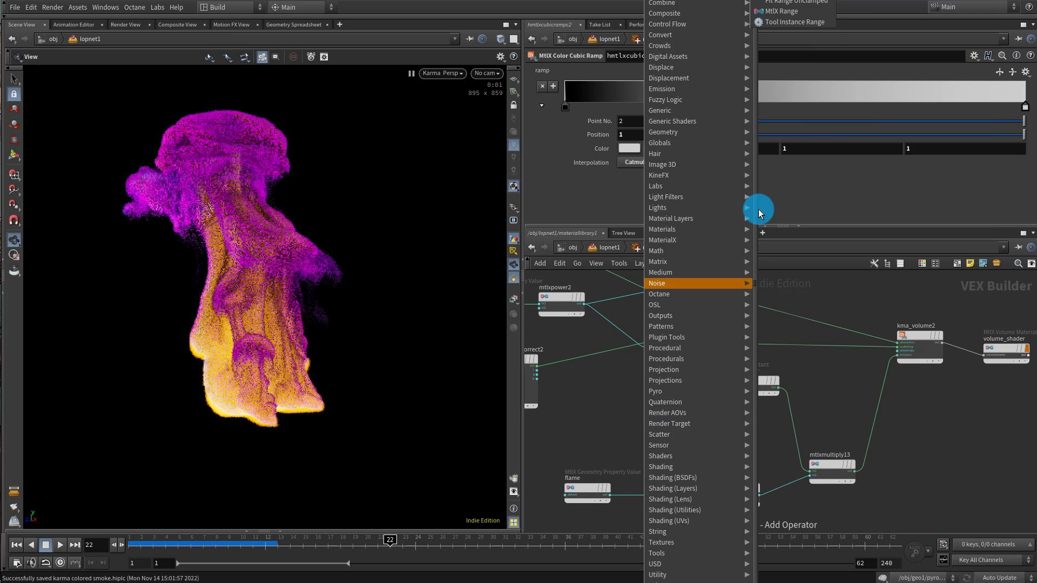
{"action": "left_click", "coordinate": [797, 12]}
{"action": "left_click", "coordinate": [640, 439]}
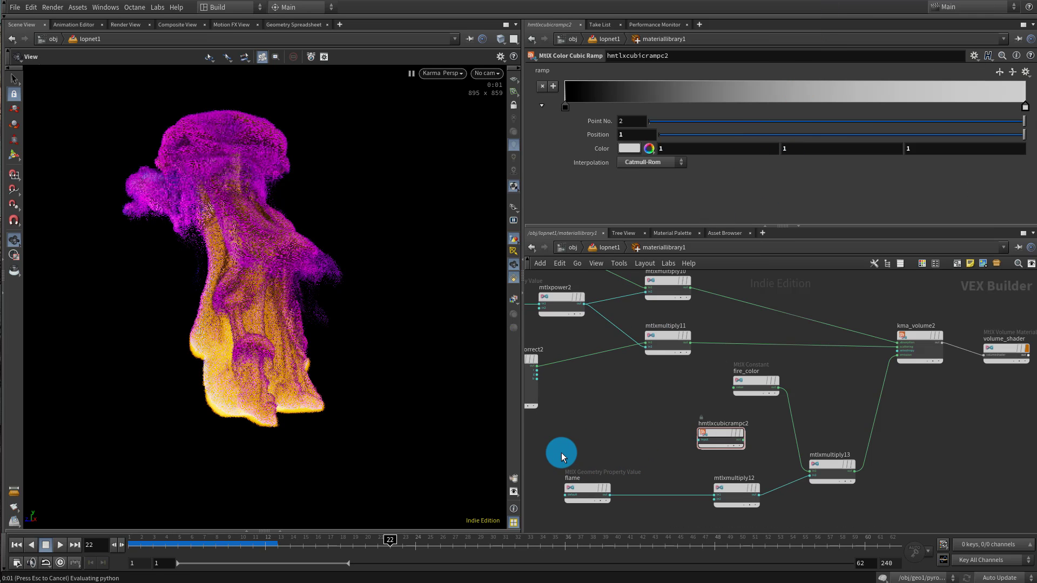
{"action": "scroll", "coordinate": [562, 453], "scroll_direction": "up", "scroll_amount": 2}
{"action": "left_click", "coordinate": [607, 471]}
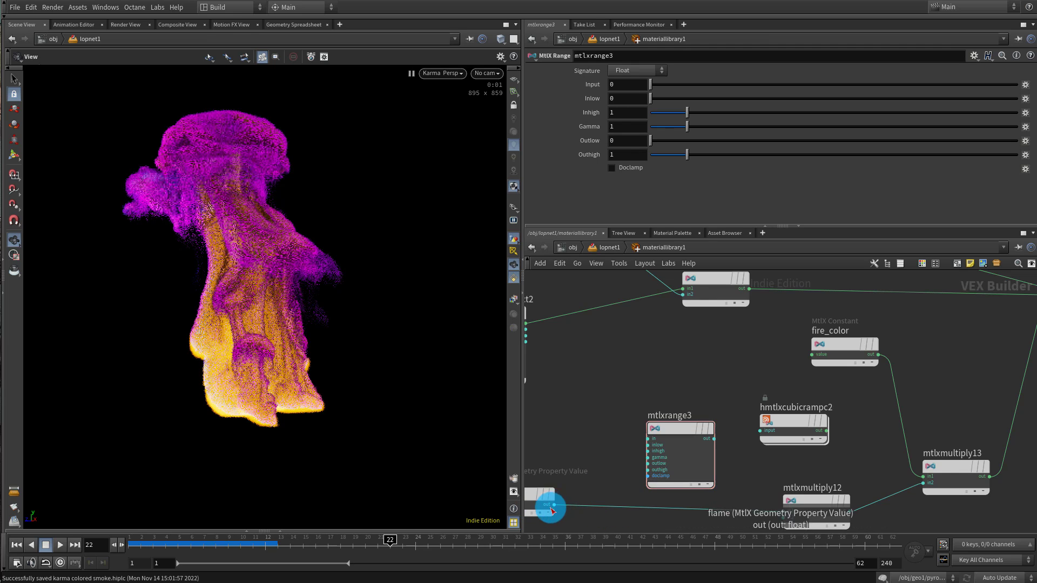
{"action": "left_click_drag", "start_coordinate": [554, 505], "coordinate": [647, 439]}
{"action": "left_click_drag", "start_coordinate": [706, 427], "coordinate": [670, 400]}
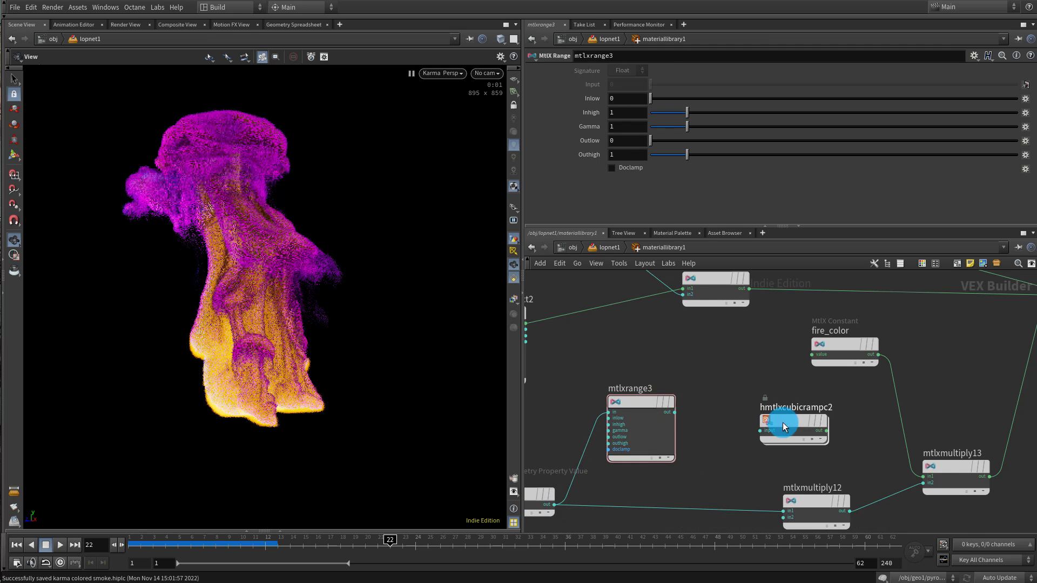
Connect mtlxrange3's output to the color ramp's input and the ramp's output to in1 of mtlxmultiply13, replacing fire_color
{"action": "left_click_drag", "start_coordinate": [836, 424], "coordinate": [891, 473]}
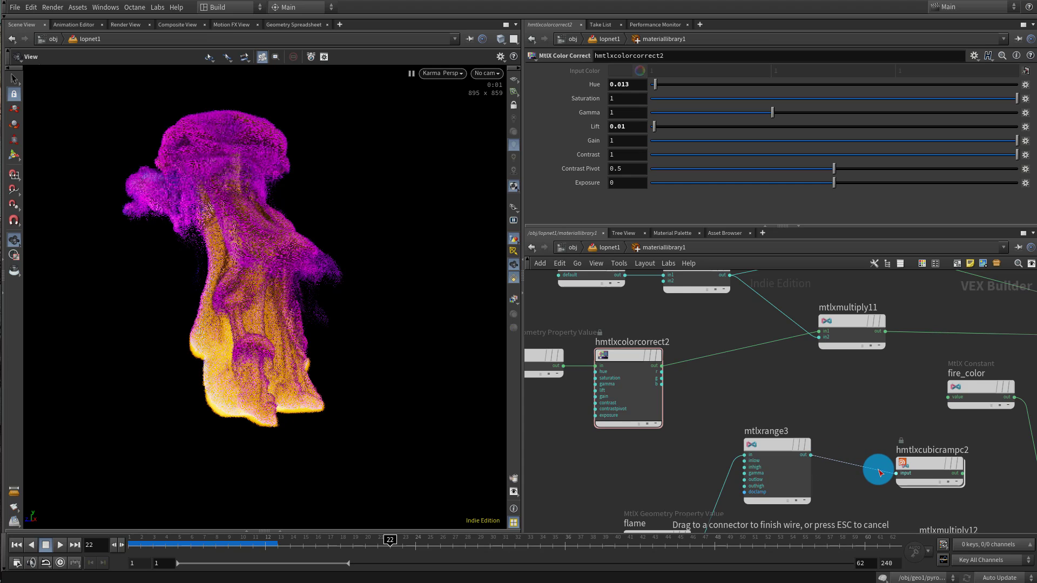
{"action": "left_click_drag", "start_coordinate": [856, 413], "coordinate": [774, 471]}
{"action": "middle_click_drag", "start_coordinate": [854, 398], "coordinate": [701, 347]}
{"action": "left_click_drag", "start_coordinate": [778, 407], "coordinate": [908, 467]}
{"action": "left_click", "coordinate": [822, 399]}
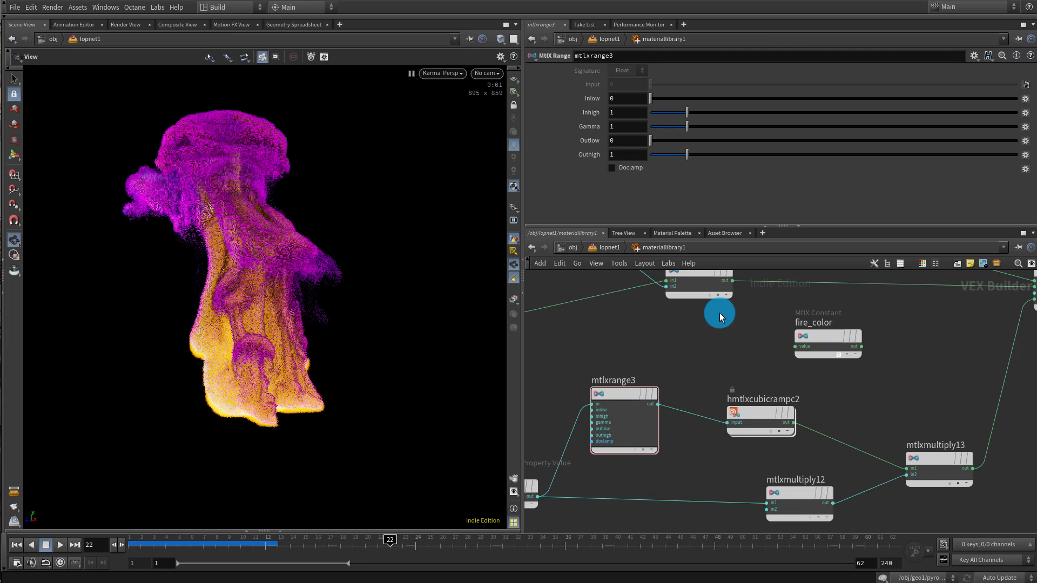
Restart the Karma viewport render and apply the Plasma preset to the ramp of hmtlxcubicrampc2
{"action": "left_click", "coordinate": [445, 74]}
{"action": "left_click", "coordinate": [461, 178]}
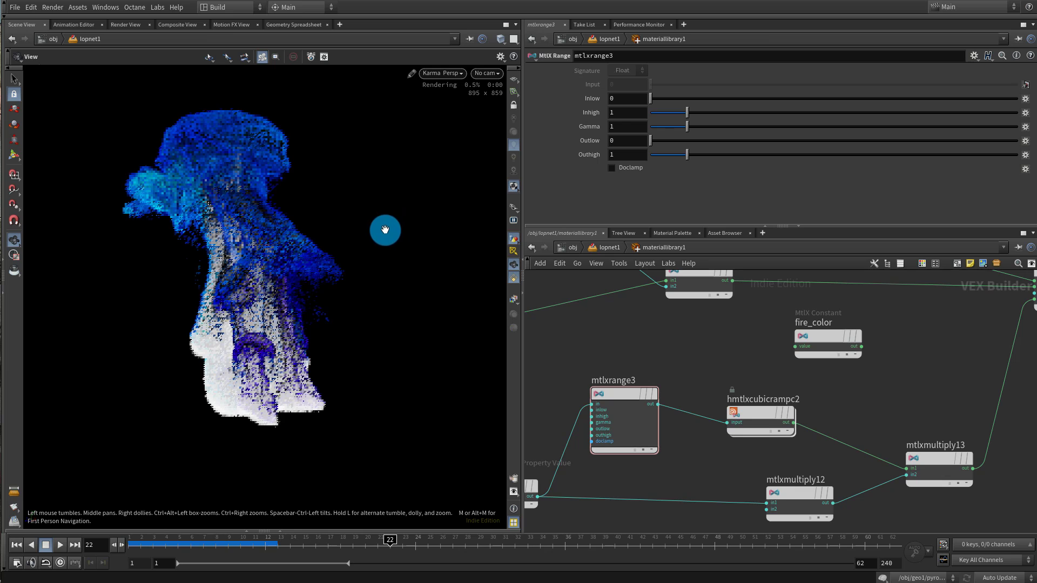
{"action": "left_click", "coordinate": [763, 424]}
{"action": "left_click", "coordinate": [1025, 74]}
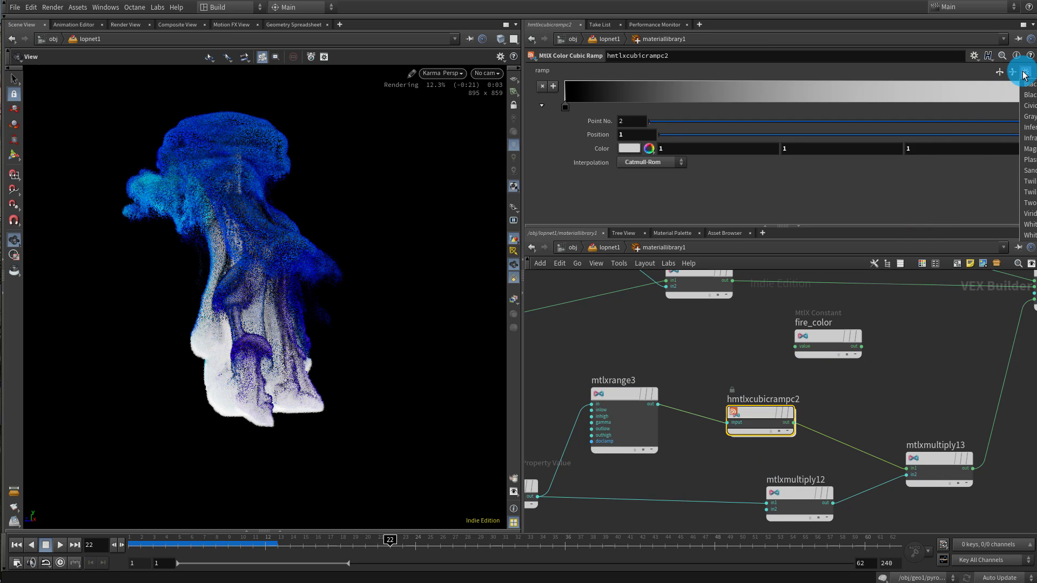
{"action": "left_click", "coordinate": [1025, 160]}
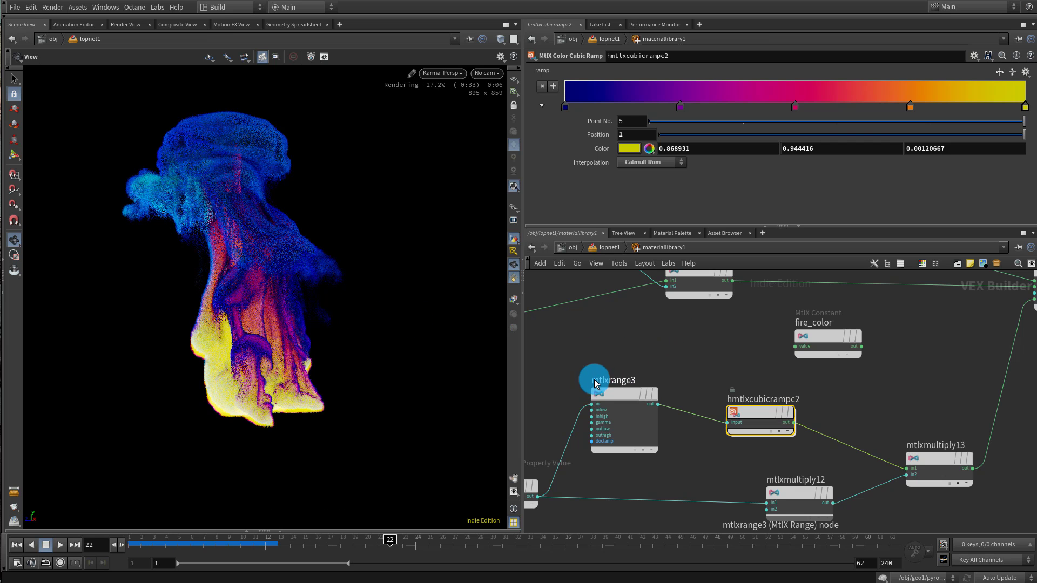
Tune mtlxrange3 by setting Inhigh to 1.25 and Inlow to 0.6, check the smoke, and lower Inhigh
{"action": "left_click", "coordinate": [621, 417]}
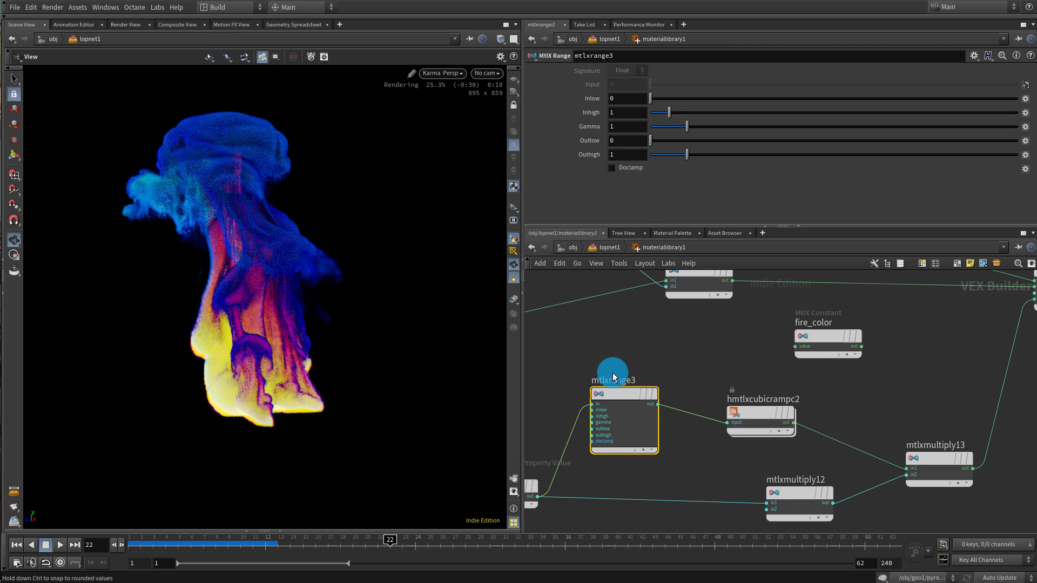
{"action": "left_click", "coordinate": [697, 112]}
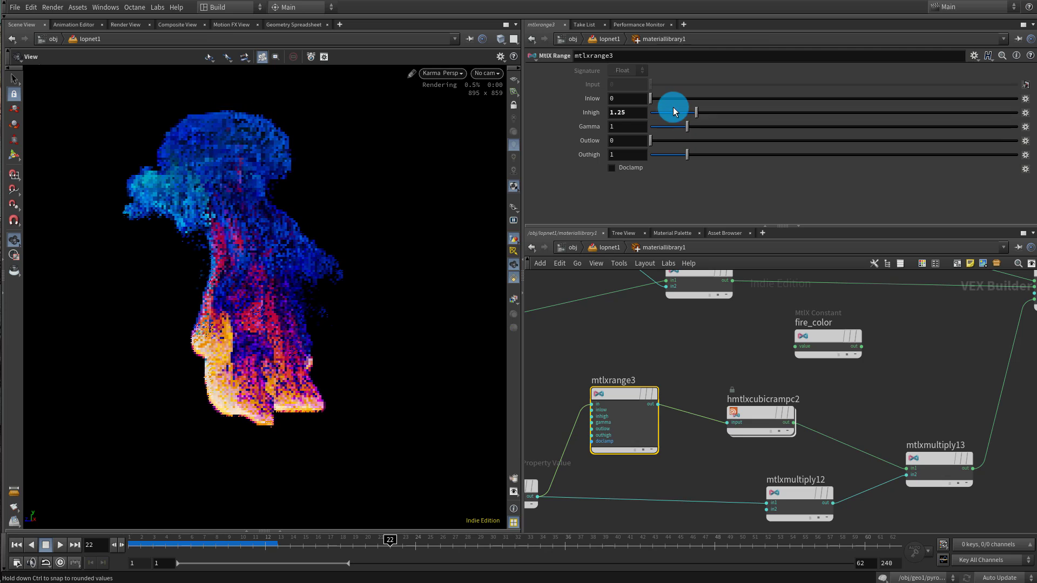
{"action": "left_click", "coordinate": [672, 98]}
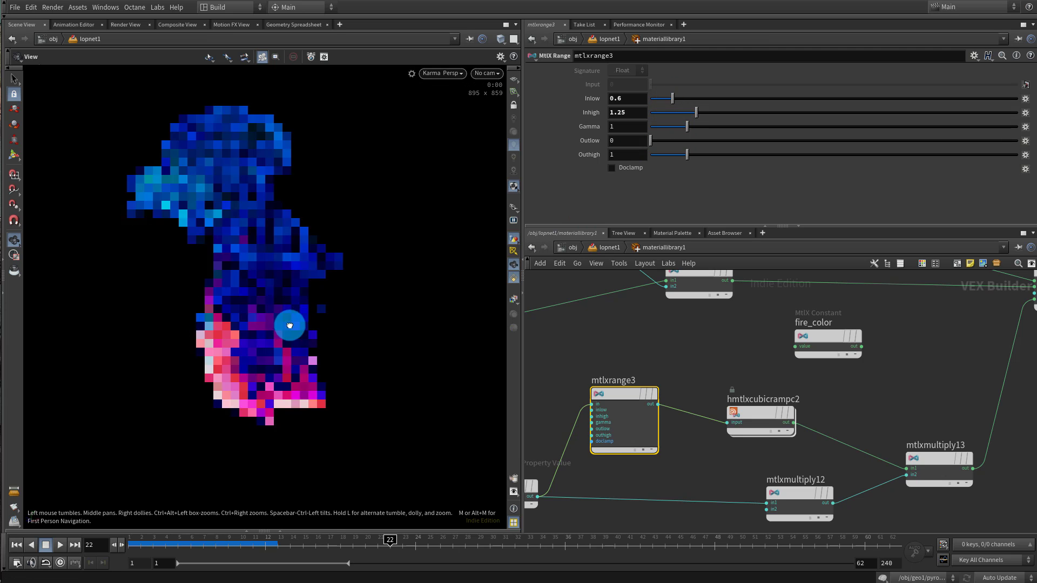
{"action": "left_click_drag", "start_coordinate": [289, 326], "coordinate": [266, 313]}
{"action": "left_click_drag", "start_coordinate": [696, 112], "coordinate": [681, 127]}
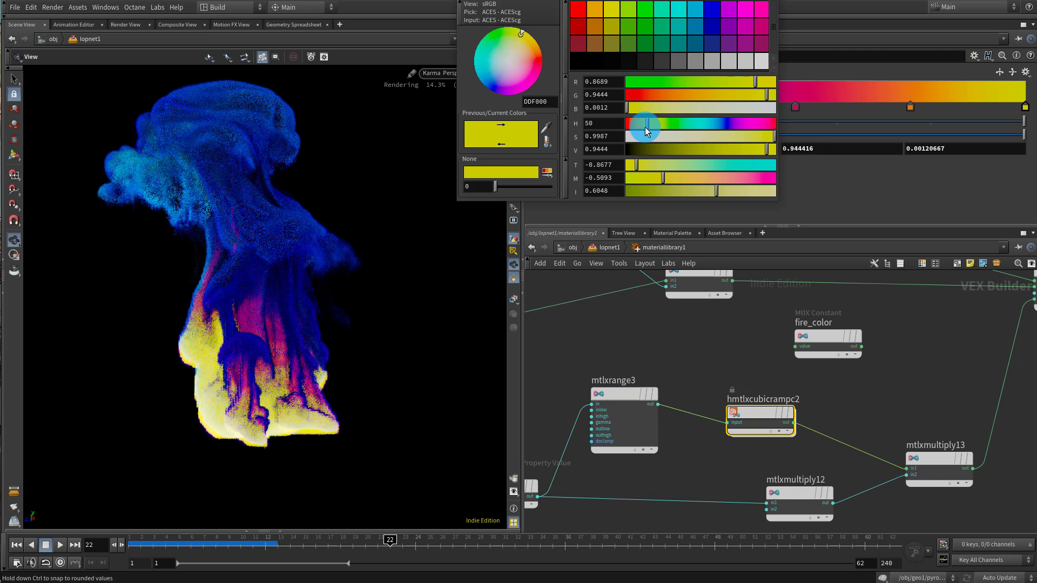
Shift the last ramp point of hmtlxcubicrampc2 to golden orange, with color values 0.944416, 0.551412, 0.00120667
{"action": "left_click_drag", "start_coordinate": [646, 131], "coordinate": [648, 125]}
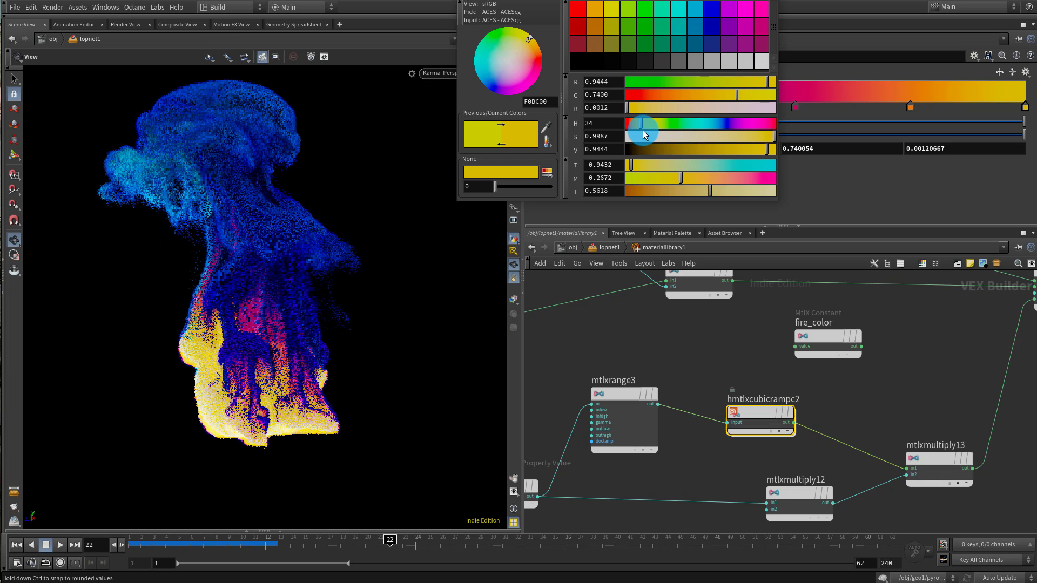
{"action": "left_click_drag", "start_coordinate": [644, 135], "coordinate": [646, 135]}
{"action": "mouse_move", "coordinate": [706, 398]}
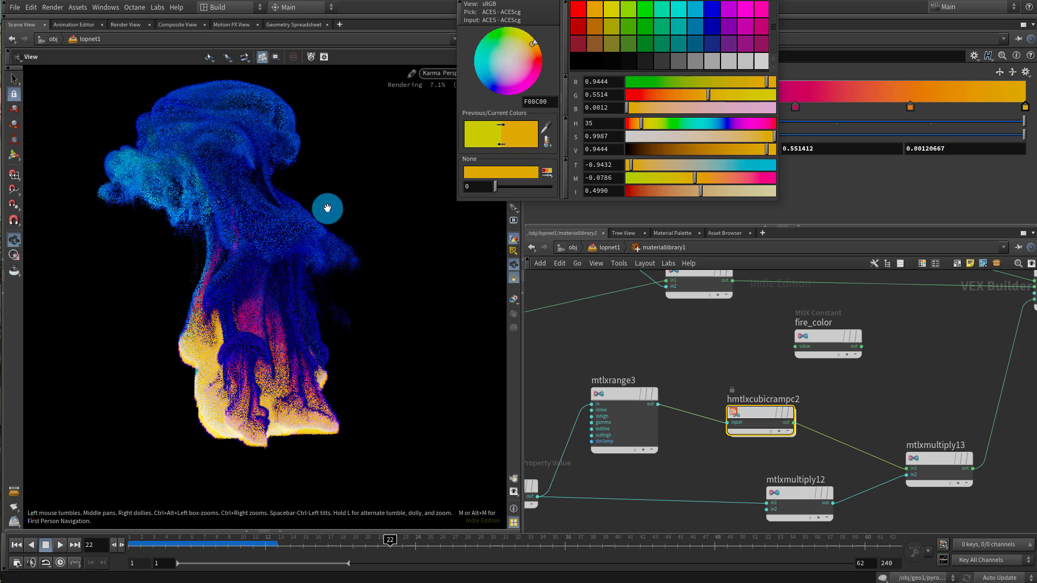
Move the color and hmtlxcolorcorrect2 nodes farther away from the flame branch to free up space
{"action": "middle_click_drag", "start_coordinate": [772, 342], "coordinate": [880, 362]}
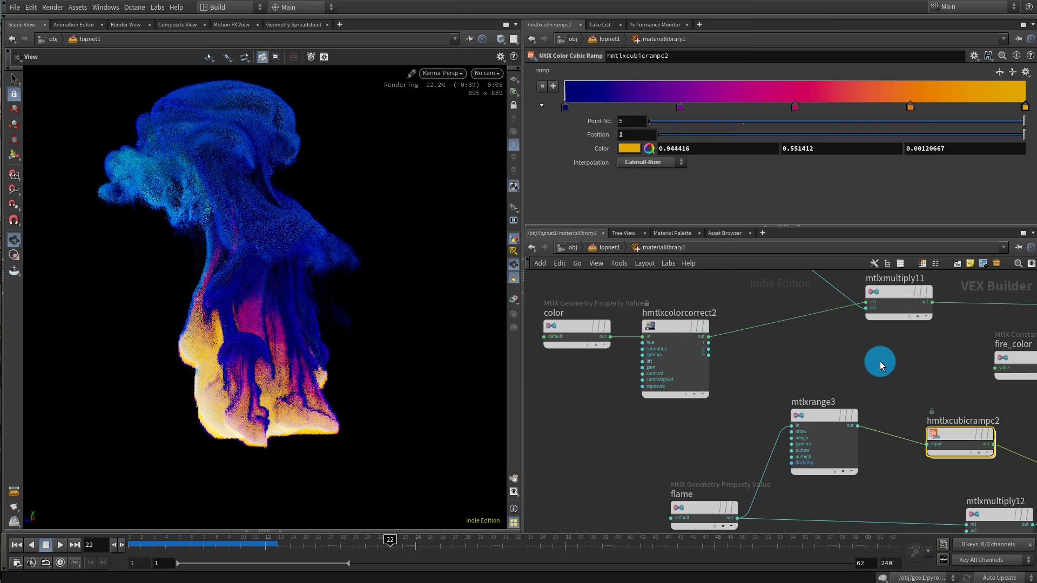
{"action": "middle_click_drag", "start_coordinate": [729, 349], "coordinate": [838, 372]}
{"action": "left_click_drag", "start_coordinate": [672, 349], "coordinate": [586, 374]}
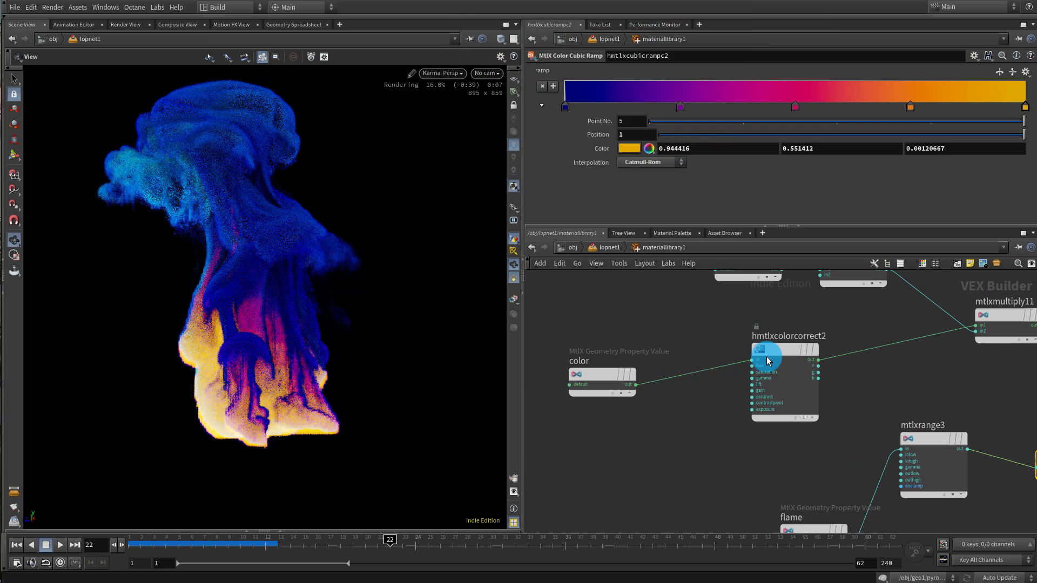
{"action": "left_click_drag", "start_coordinate": [767, 357], "coordinate": [684, 410]}
{"action": "middle_click_drag", "start_coordinate": [765, 328], "coordinate": [690, 392]}
{"action": "middle_click_drag", "start_coordinate": [931, 473], "coordinate": [848, 385]}
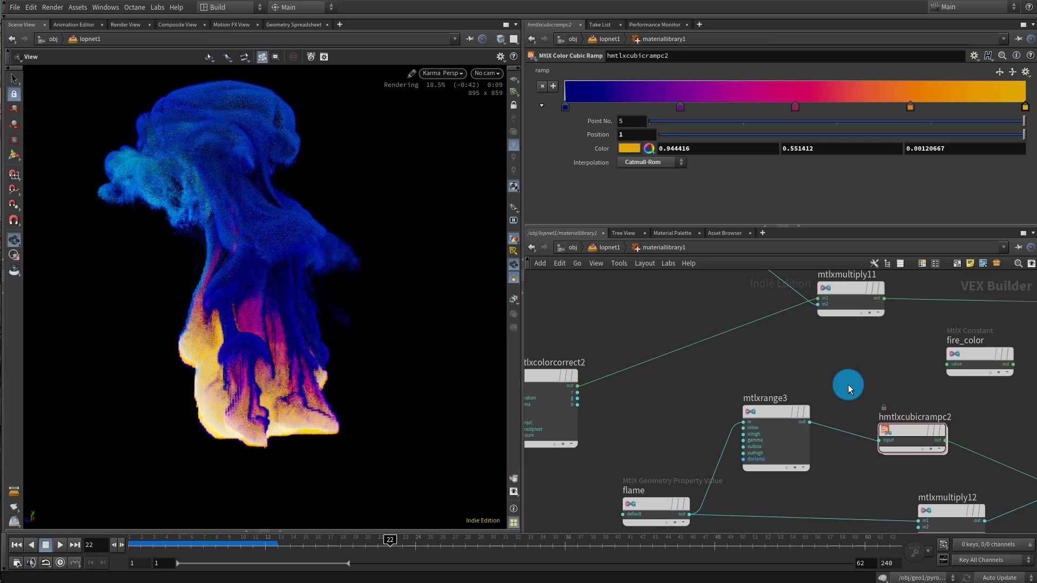
Duplicate mtlxrange3 and hmtlxcubicrampc2 together and place the copies just above the originals
{"action": "left_click_drag", "start_coordinate": [875, 371], "coordinate": [772, 468]}
{"action": "scroll", "coordinate": [859, 371], "scroll_direction": "down", "scroll_amount": 3}
{"action": "middle_click_drag", "start_coordinate": [842, 363], "coordinate": [817, 368]}
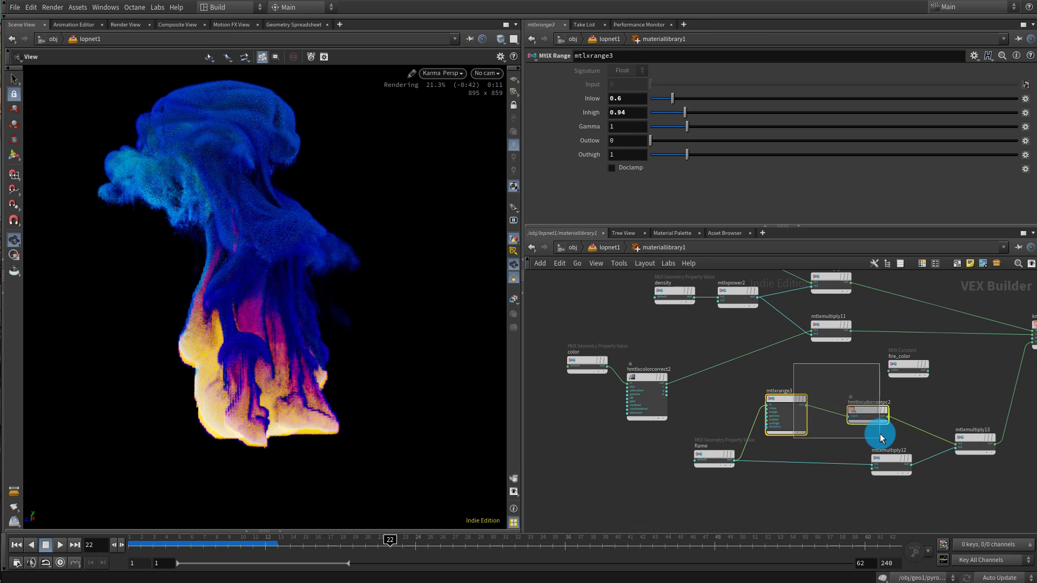
{"action": "left_click_drag", "start_coordinate": [879, 433], "coordinate": [875, 429]}
{"action": "key", "text": "ctrl+c"}
{"action": "key", "text": "ctrl+v"}
{"action": "left_click_drag", "start_coordinate": [818, 398], "coordinate": [763, 358]}
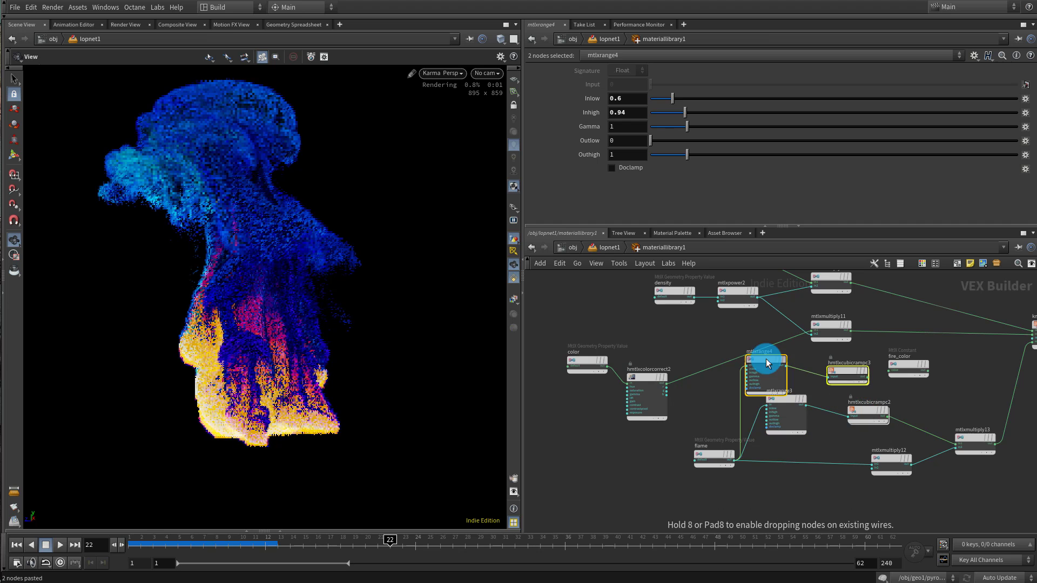
Connect the density output to the in input of mtlxrange4
{"action": "middle_click_drag", "start_coordinate": [710, 324], "coordinate": [738, 354]}
{"action": "scroll", "coordinate": [739, 355], "scroll_direction": "up", "scroll_amount": 2}
{"action": "left_click", "coordinate": [725, 322]}
{"action": "left_click", "coordinate": [724, 321]}
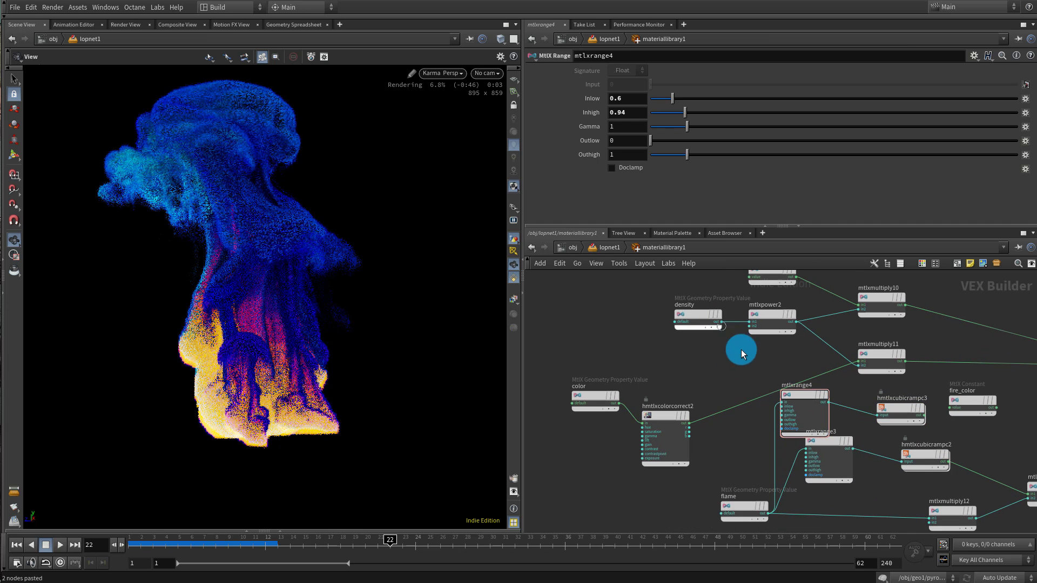
{"action": "left_click", "coordinate": [783, 402]}
Move color and hmtlxcolorcorrect2 out of the way and reposition mtlxrange4 with hmtlxcubicrampc3 beneath the density branch
{"action": "left_click_drag", "start_coordinate": [578, 360], "coordinate": [666, 455]}
{"action": "left_click_drag", "start_coordinate": [663, 436], "coordinate": [563, 501]}
{"action": "left_click_drag", "start_coordinate": [722, 422], "coordinate": [908, 397]}
{"action": "left_click_drag", "start_coordinate": [899, 407], "coordinate": [733, 377]}
{"action": "left_click_drag", "start_coordinate": [719, 318], "coordinate": [603, 306]}
{"action": "scroll", "coordinate": [766, 367], "scroll_direction": "up", "scroll_amount": 5}
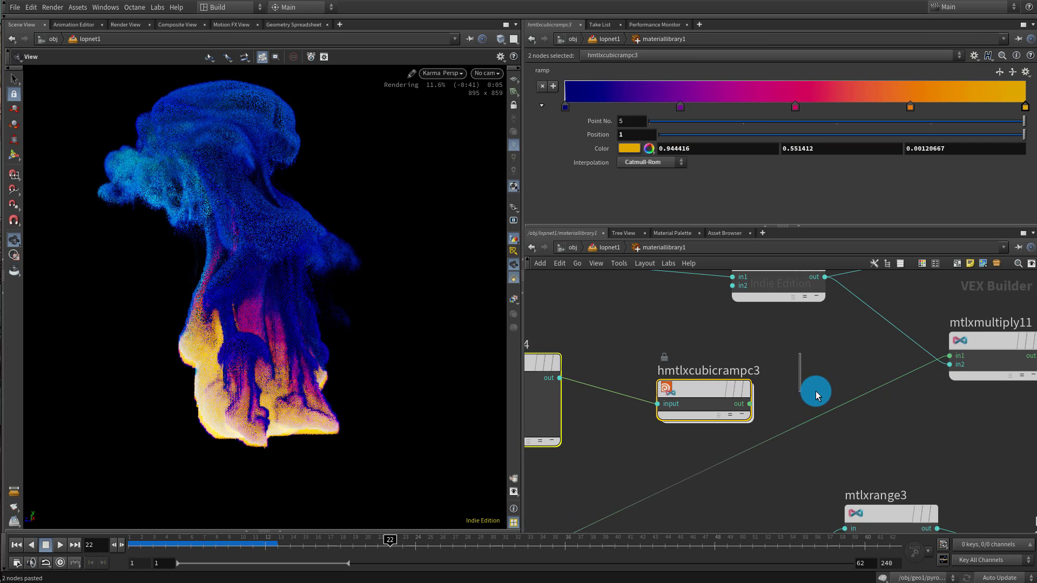
Connect hmtlxcubicrampc3's output to in1 of mtlxmultiply11, replacing the color correct input, and restart the Karma viewport render
{"action": "left_click", "coordinate": [728, 355]}
{"action": "left_click", "coordinate": [667, 416]}
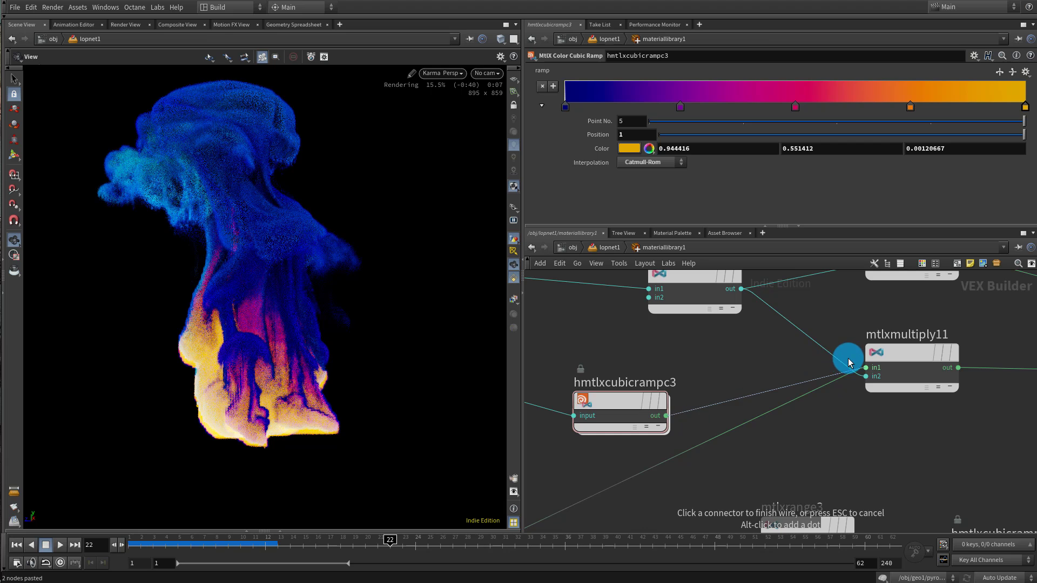
{"action": "left_click", "coordinate": [865, 368]}
{"action": "left_click", "coordinate": [440, 74]}
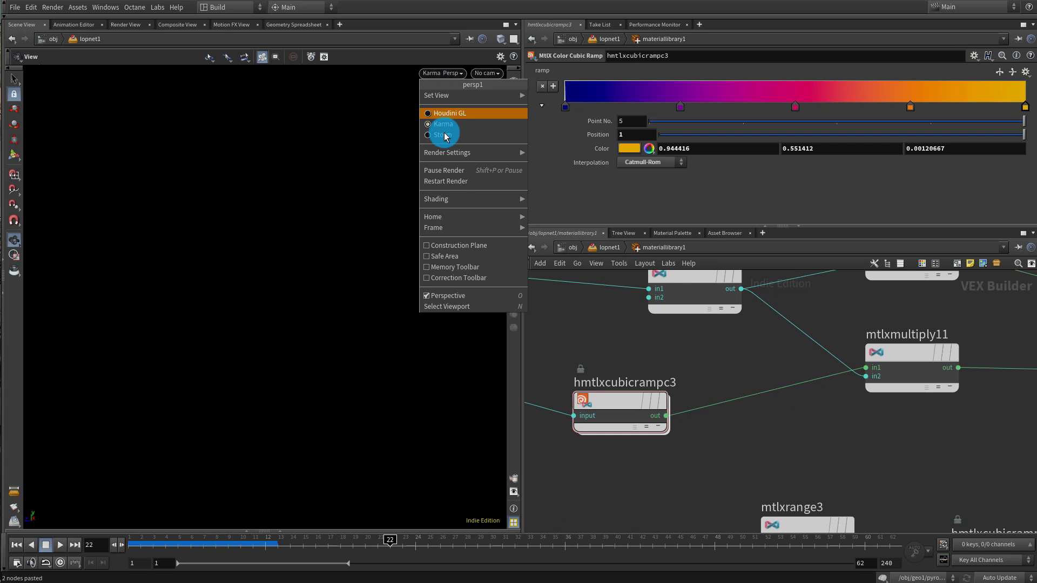
{"action": "left_click", "coordinate": [457, 178]}
{"action": "left_click", "coordinate": [698, 337]}
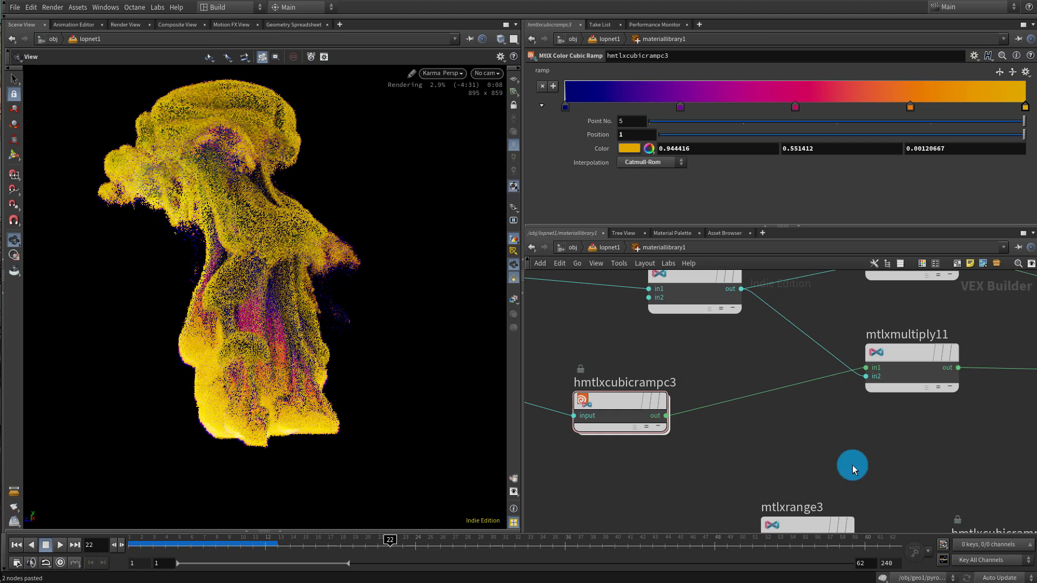
Switch off the fire emission by setting Input 2 of mtlxmultiply12 to 0
{"action": "middle_click_drag", "start_coordinate": [945, 478], "coordinate": [753, 372]}
{"action": "middle_click_drag", "start_coordinate": [1018, 421], "coordinate": [678, 378]}
{"action": "left_click_drag", "start_coordinate": [705, 375], "coordinate": [748, 511]}
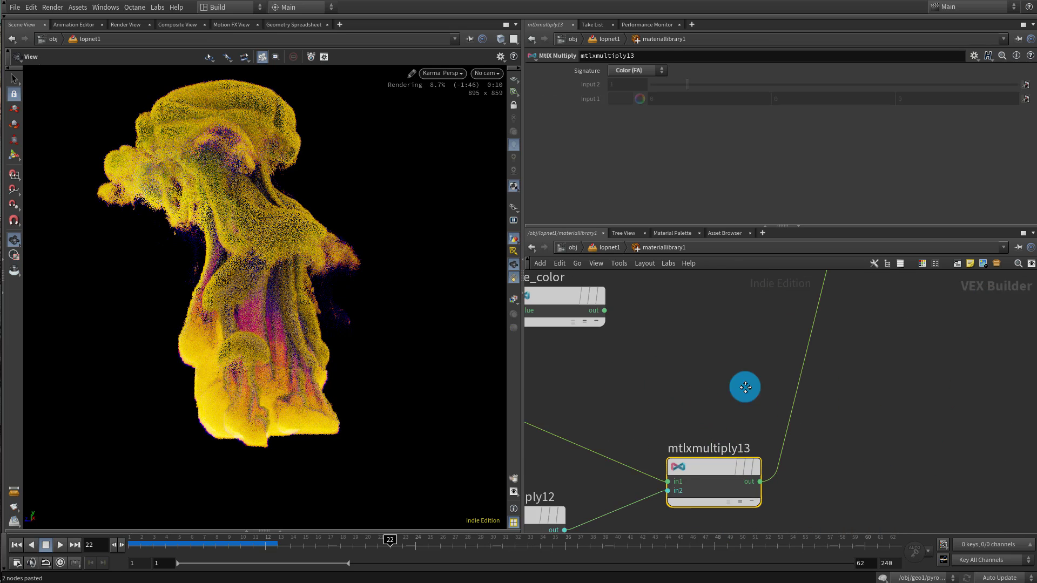
{"action": "middle_click_drag", "start_coordinate": [746, 386], "coordinate": [914, 309]}
{"action": "middle_click_drag", "start_coordinate": [846, 326], "coordinate": [709, 397]}
{"action": "middle_click_drag", "start_coordinate": [778, 359], "coordinate": [630, 485]}
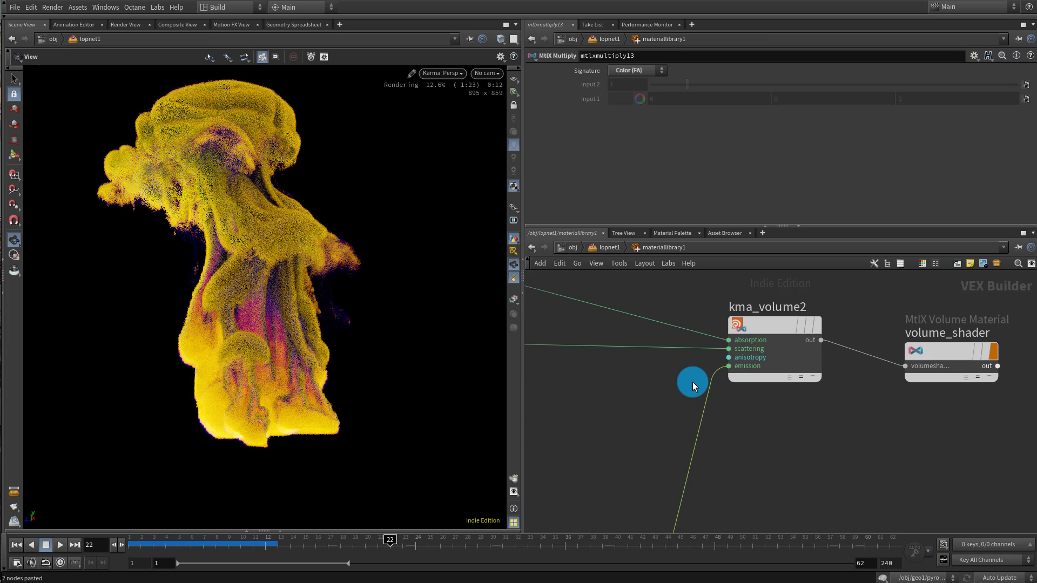
{"action": "scroll", "coordinate": [699, 382], "scroll_direction": "down", "scroll_amount": 3}
{"action": "middle_click_drag", "start_coordinate": [621, 431], "coordinate": [851, 332]}
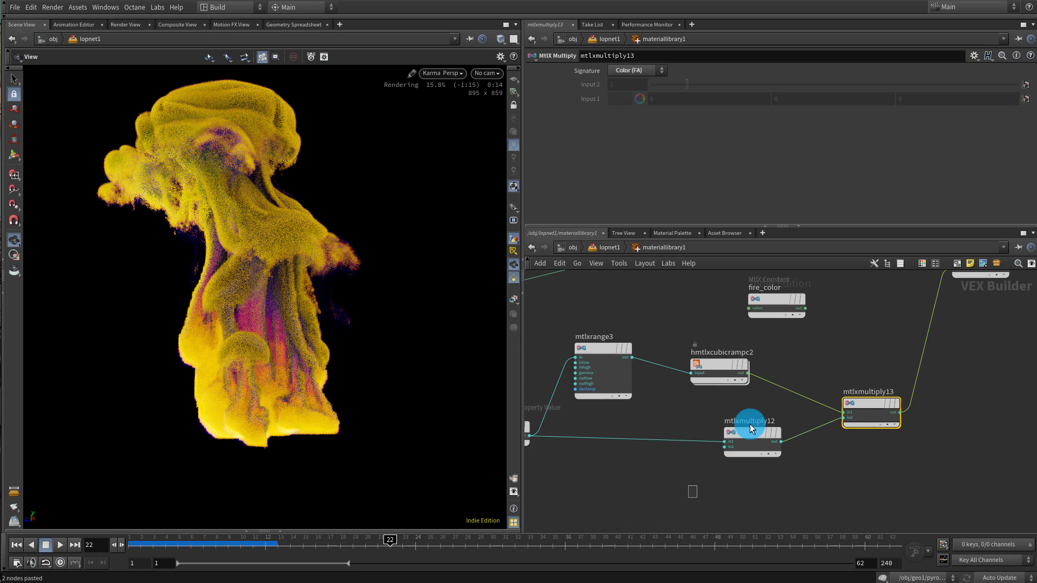
{"action": "left_click", "coordinate": [750, 430]}
{"action": "left_click", "coordinate": [619, 97]}
{"action": "type", "text": "0"}
{"action": "key", "text": "Return"}
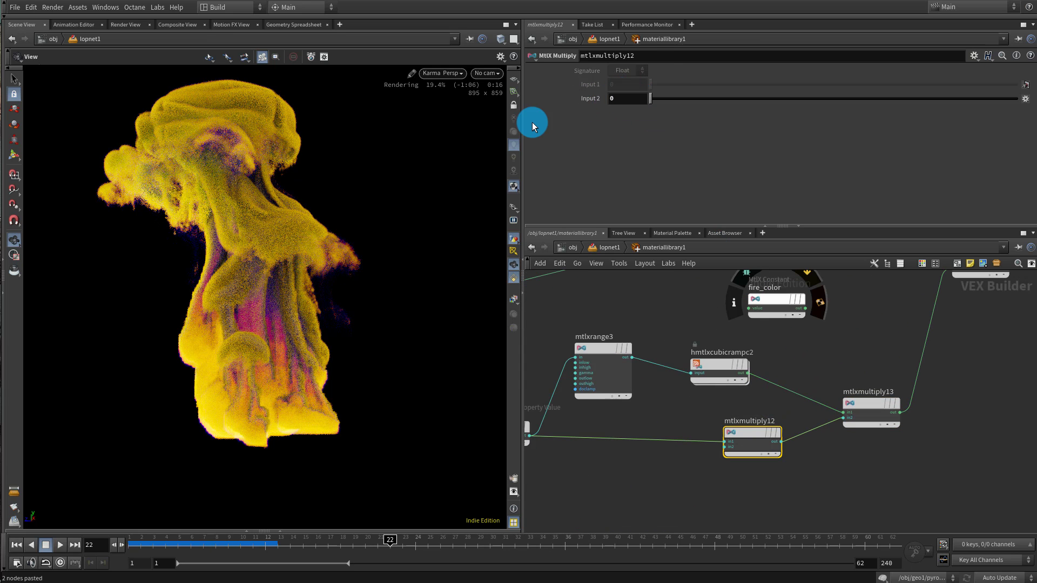
Set mtlxrange4's Inlow to 0.04 and raise its Inhigh to 9.99
{"action": "middle_click_drag", "start_coordinate": [671, 330], "coordinate": [924, 453]}
{"action": "left_click_drag", "start_coordinate": [694, 438], "coordinate": [638, 382]}
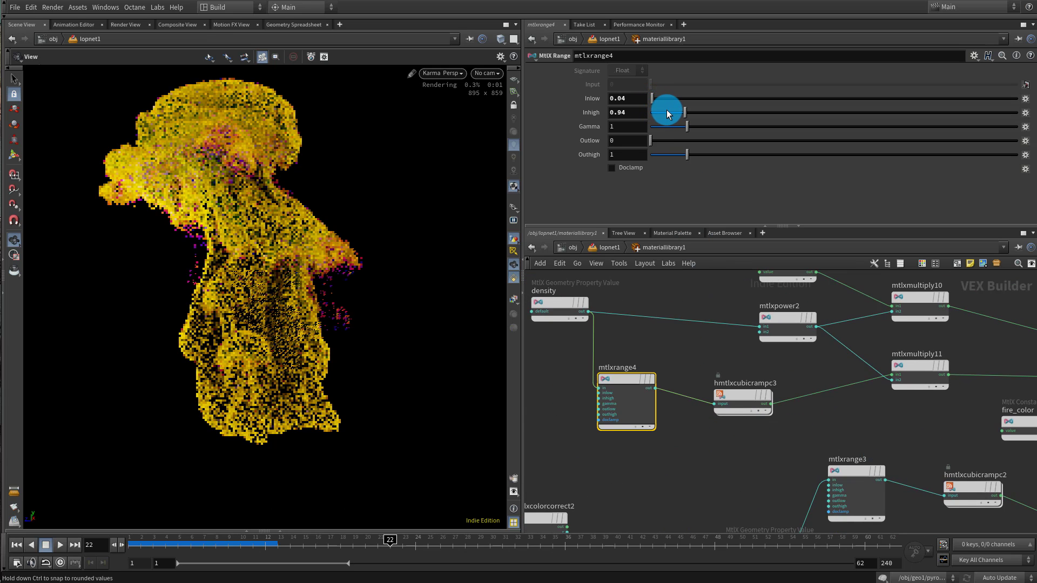
{"action": "left_click", "coordinate": [665, 112]}
{"action": "left_click_drag", "start_coordinate": [666, 124], "coordinate": [1007, 120]}
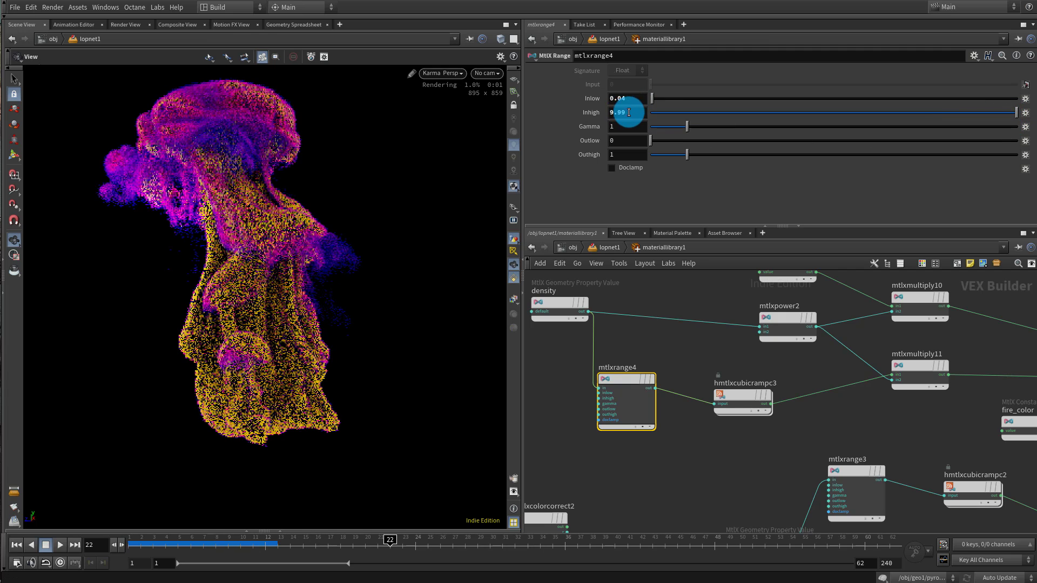
Try Inhigh values of 10 and 50 on mtlxrange4
{"action": "left_click_drag", "start_coordinate": [630, 113], "coordinate": [543, 115]}
{"action": "type", "text": "10"}
{"action": "key", "text": "Return"}
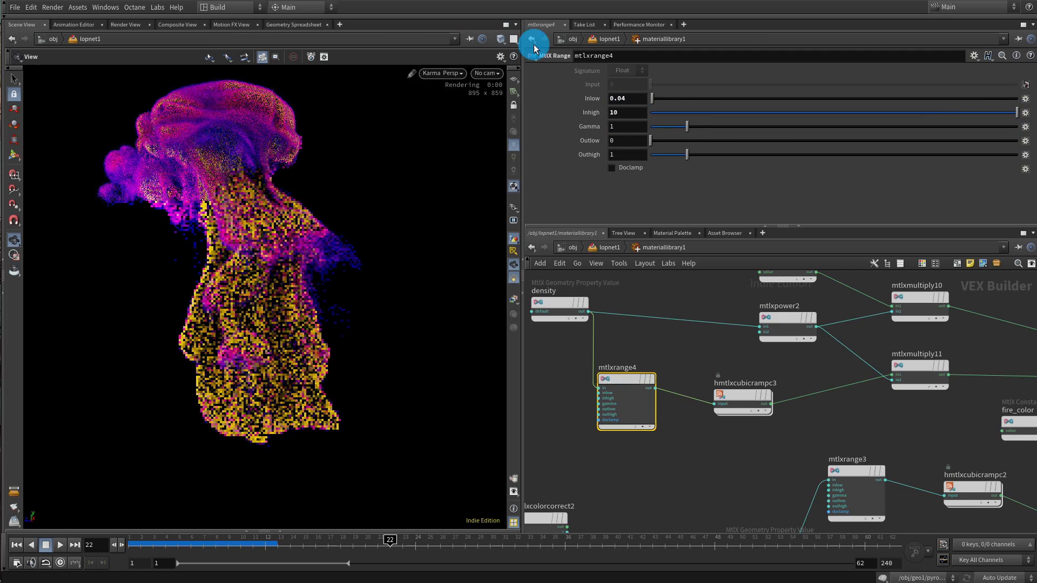
{"action": "left_click", "coordinate": [616, 112]}
{"action": "type", "text": "50"}
{"action": "key", "text": "Return"}
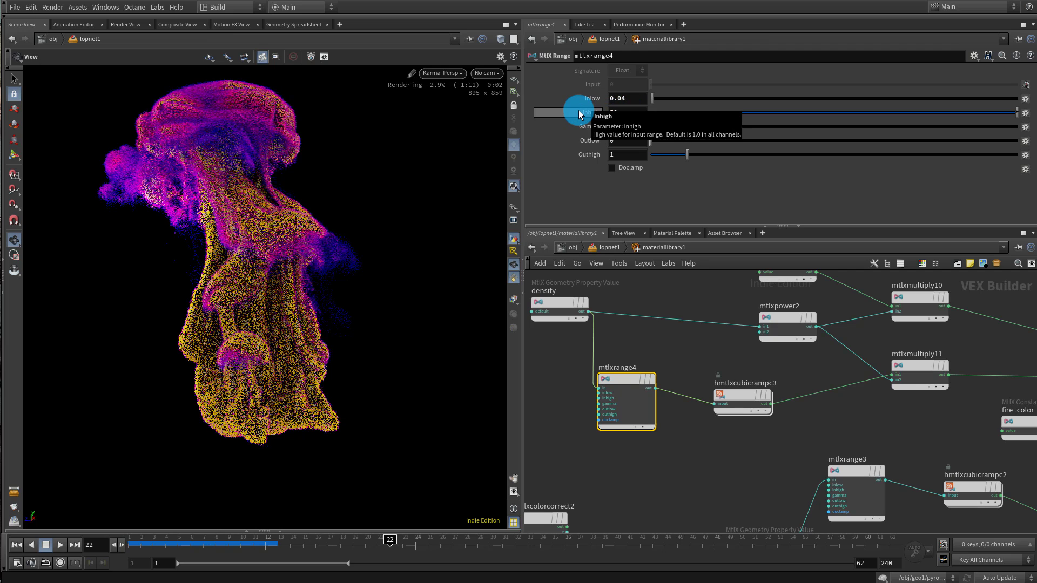
Lower mtlxrange4's Inhigh to 30 and then to 20
{"action": "left_click_drag", "start_coordinate": [633, 113], "coordinate": [533, 112]}
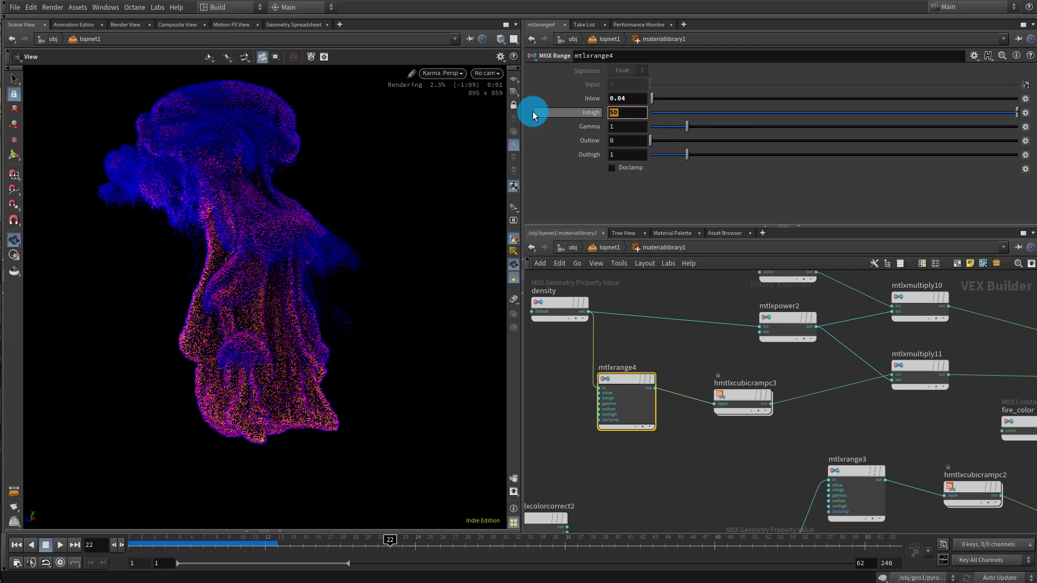
{"action": "type", "text": "30"}
{"action": "key", "text": "Return"}
{"action": "left_click_drag", "start_coordinate": [628, 114], "coordinate": [577, 115]}
{"action": "type", "text": "20"}
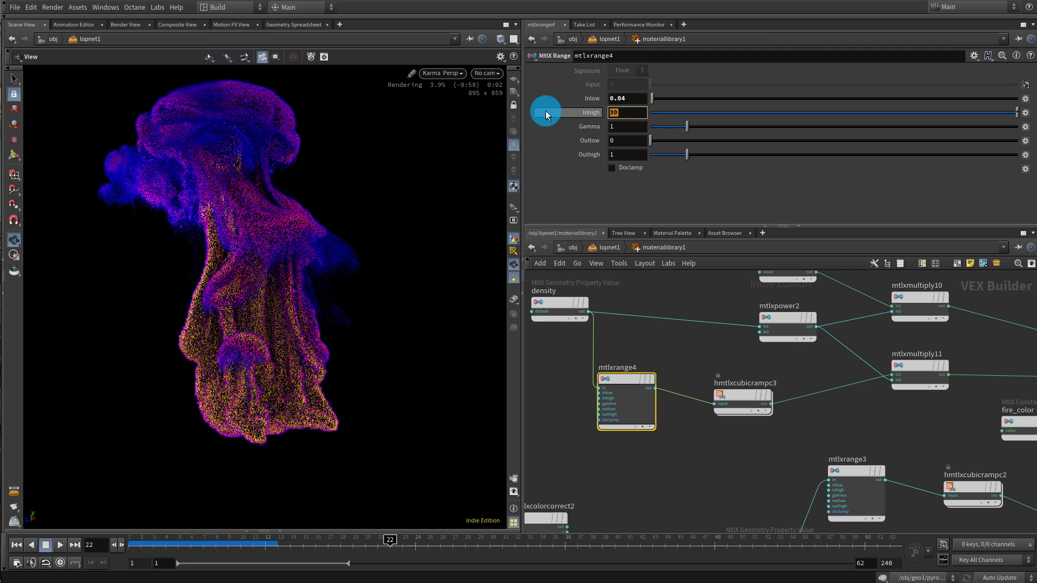
{"action": "key", "text": "Return"}
Edit hmtlxcubicrampc3's ramp, muting its dark blue first point and recoloring the third point to 0.594629, 0.154009, 0.260015
{"action": "left_click", "coordinate": [742, 396]}
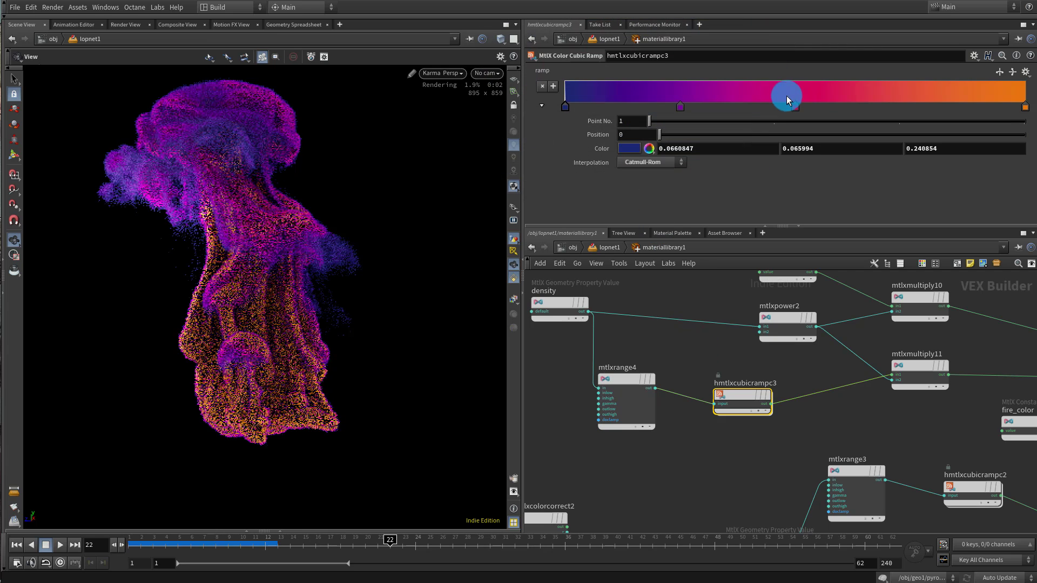
{"action": "double_click", "coordinate": [797, 106]}
{"action": "left_click", "coordinate": [737, 137]}
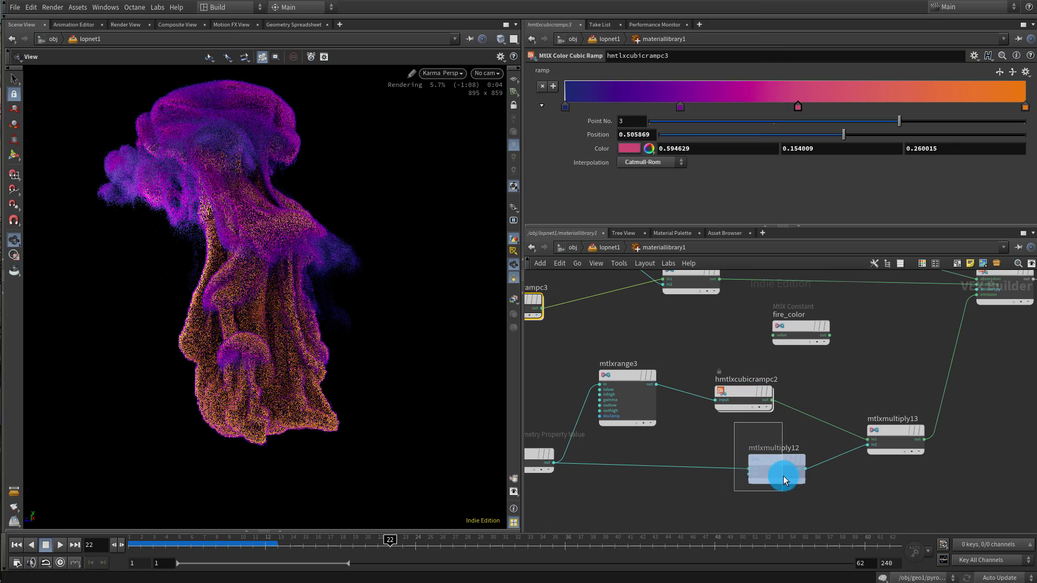
Set Input 2 of mtlxmultiply12 to 10 and inspect the rendered smoke from several angles
{"action": "left_click", "coordinate": [782, 471]}
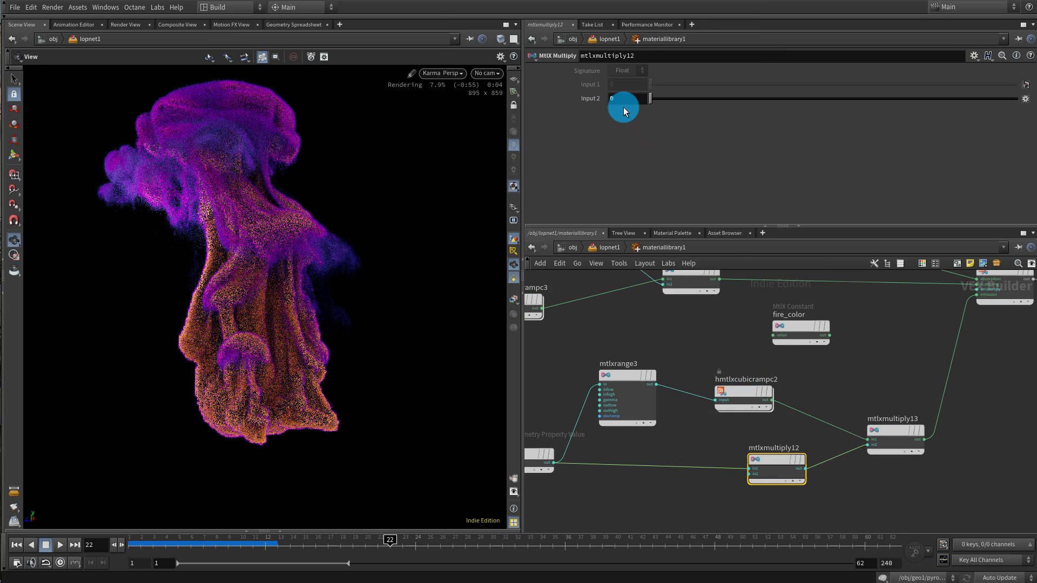
{"action": "left_click", "coordinate": [624, 99]}
{"action": "type", "text": "10"}
{"action": "key", "text": "Return"}
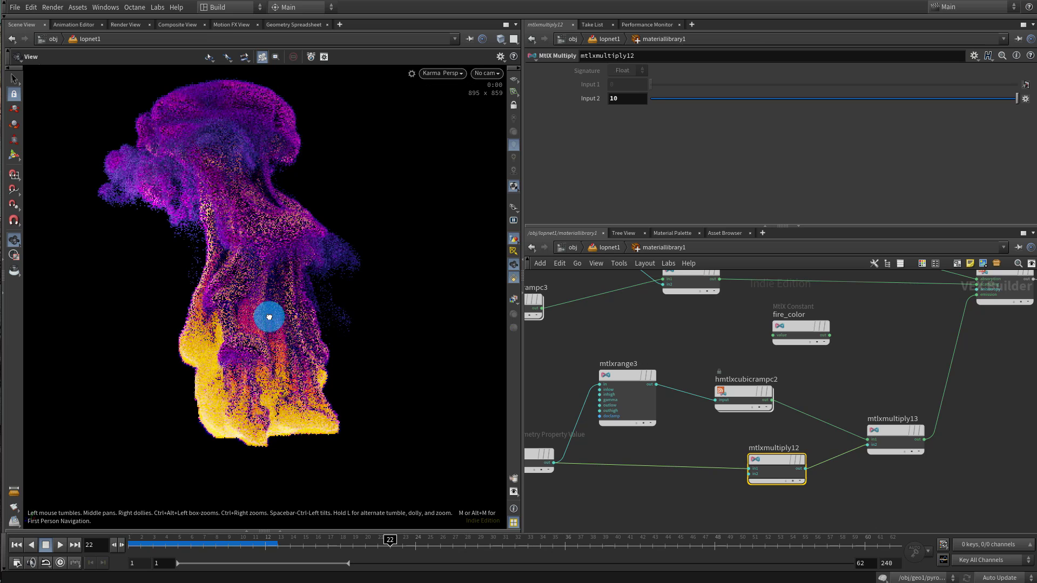
{"action": "left_click_drag", "start_coordinate": [269, 318], "coordinate": [305, 322]}
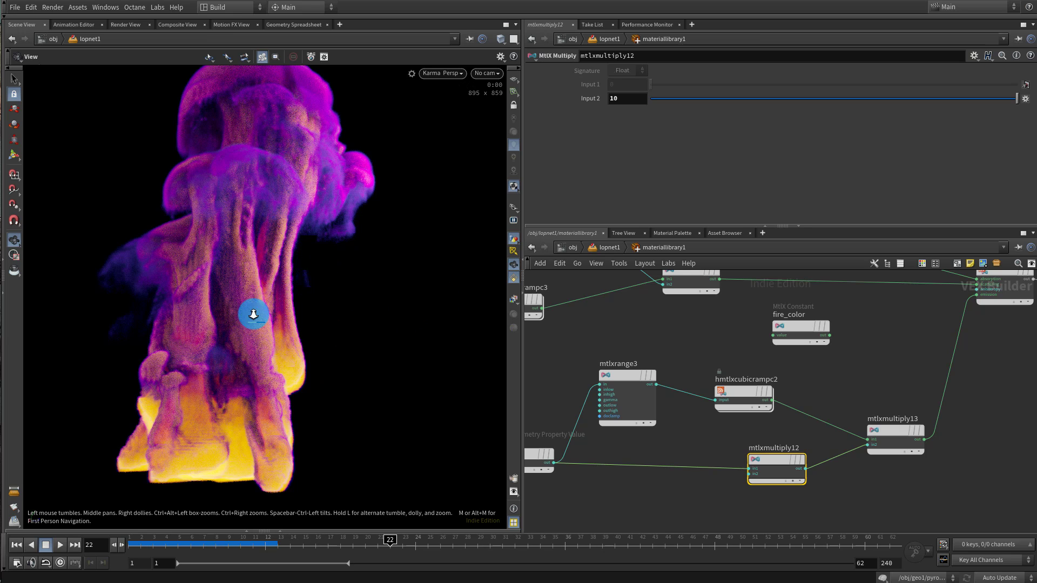
{"action": "left_click_drag", "start_coordinate": [254, 313], "coordinate": [442, 289]}
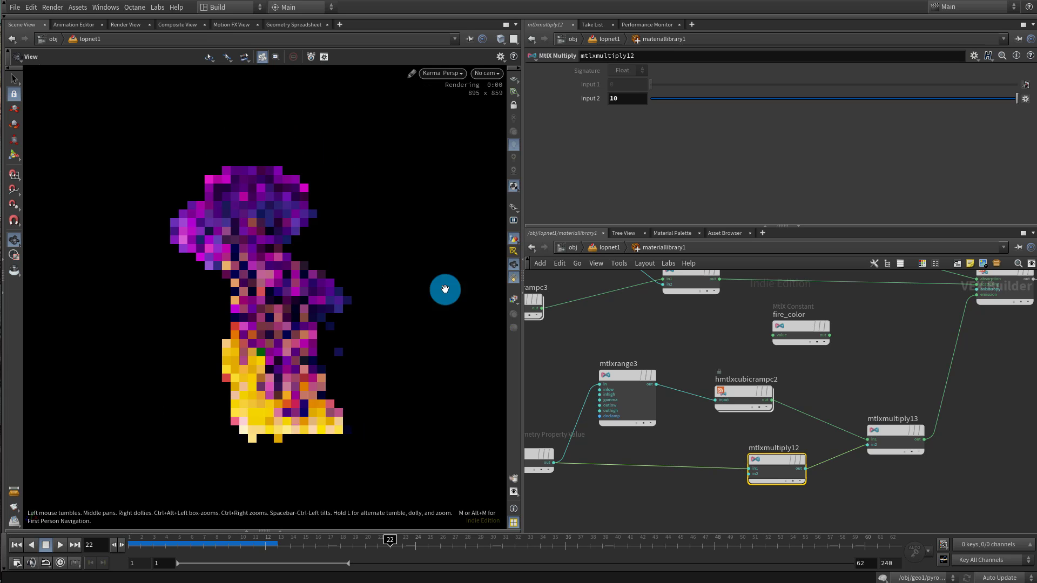
Move the flame node farther away from mtlxrange3 and check the smoke from another angle
{"action": "left_click", "coordinate": [682, 345]}
{"action": "middle_click_drag", "start_coordinate": [681, 346], "coordinate": [791, 333]}
{"action": "scroll", "coordinate": [770, 415], "scroll_direction": "down", "scroll_amount": 2}
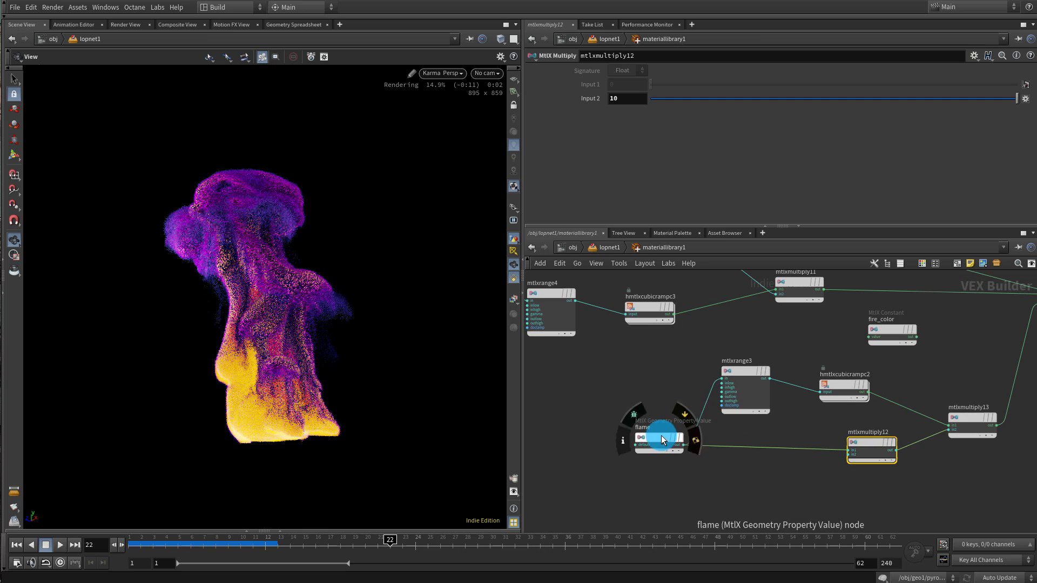
{"action": "left_click_drag", "start_coordinate": [287, 359], "coordinate": [416, 340]}
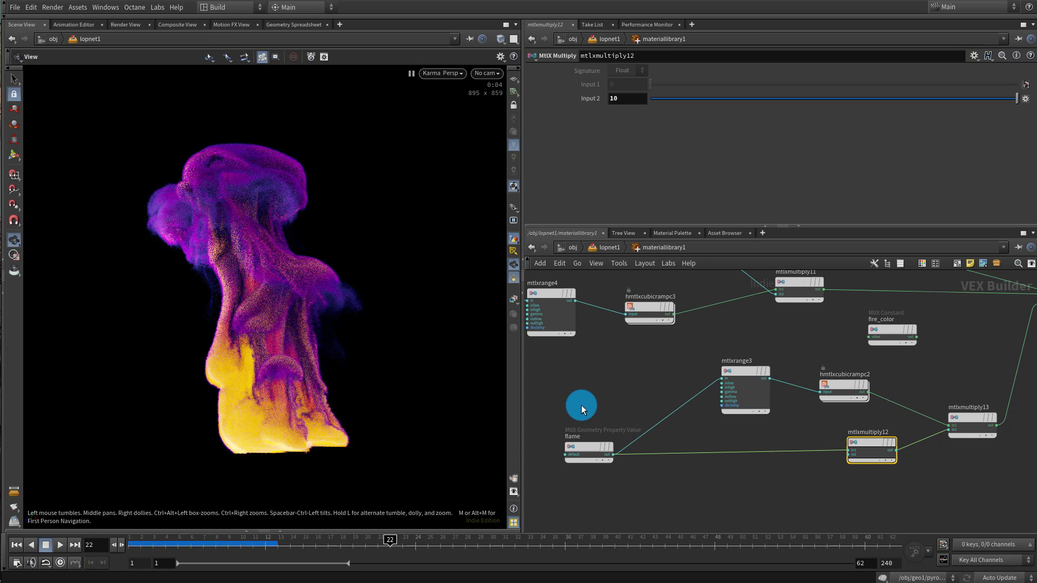
{"action": "scroll", "coordinate": [581, 405], "scroll_direction": "up", "scroll_amount": 3}
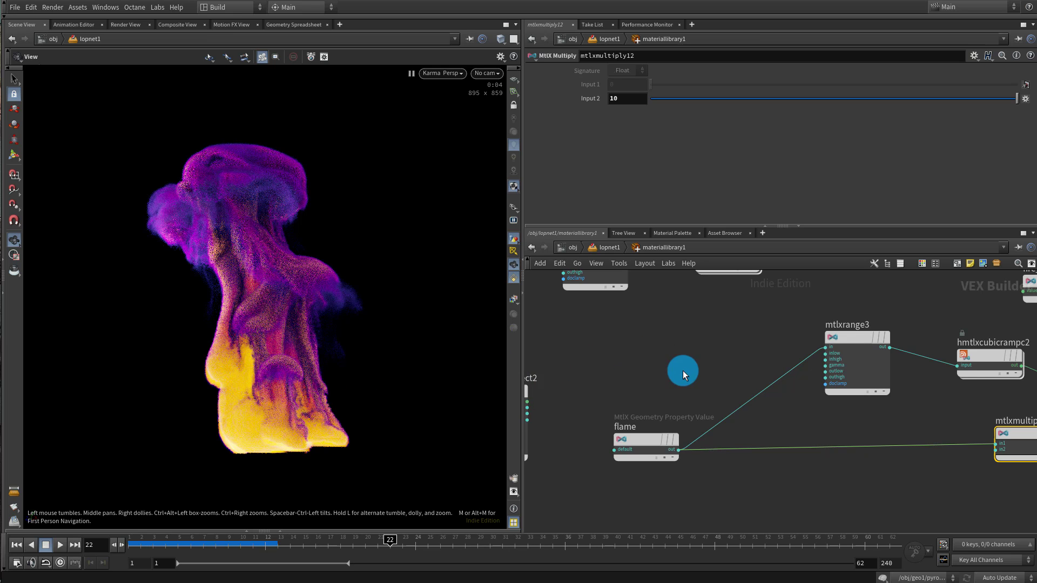
{"action": "scroll", "coordinate": [806, 398], "scroll_direction": "down", "scroll_amount": 5}
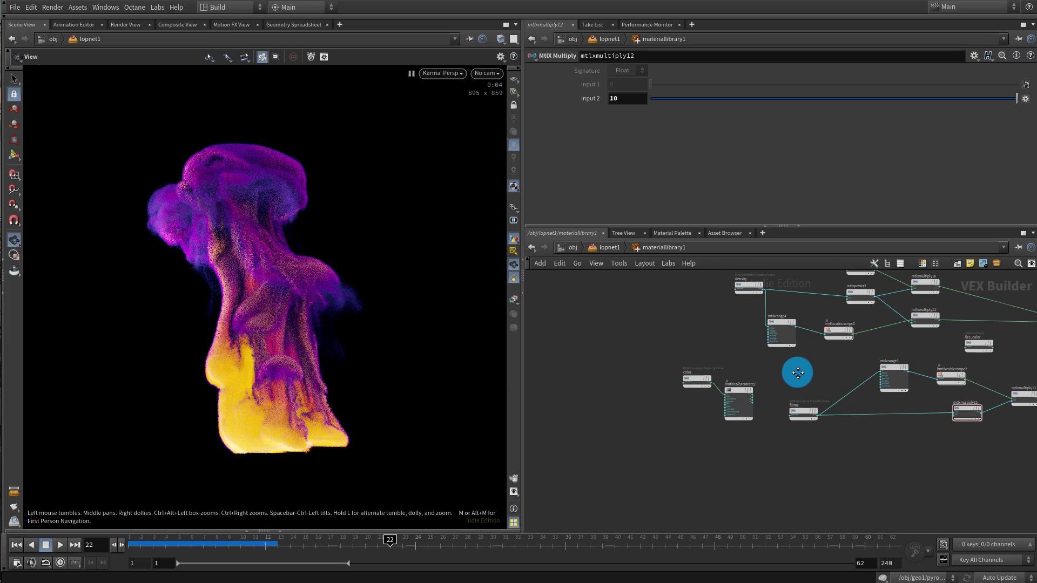
Move the color and hmtlxcolorcorrect2 nodes slightly up and away from the flame node
{"action": "left_click_drag", "start_coordinate": [649, 350], "coordinate": [730, 453]}
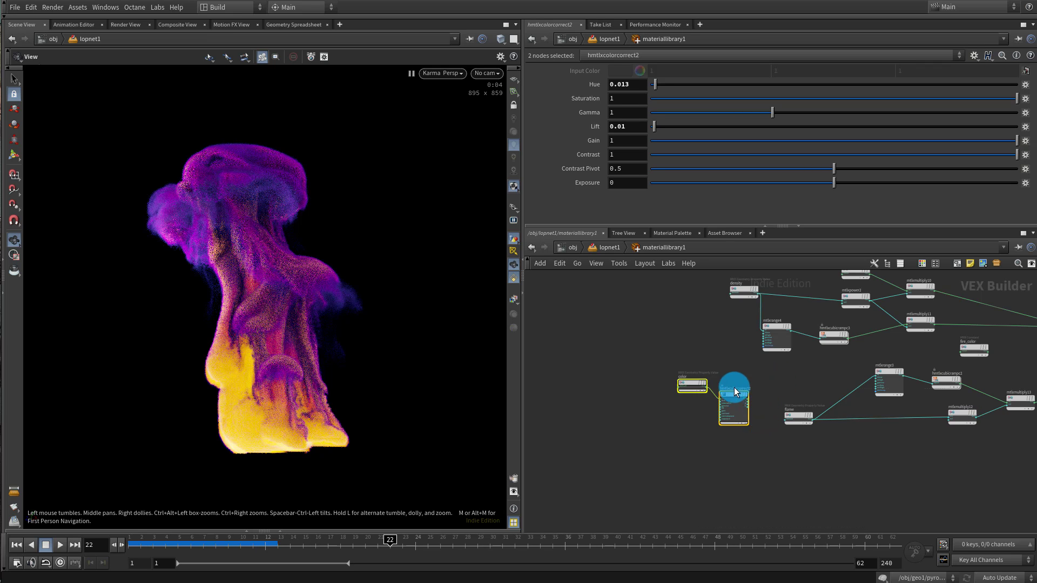
{"action": "left_click_drag", "start_coordinate": [734, 388], "coordinate": [723, 357]}
{"action": "scroll", "coordinate": [810, 367], "scroll_direction": "up", "scroll_amount": 2}
{"action": "left_click", "coordinate": [728, 365]}
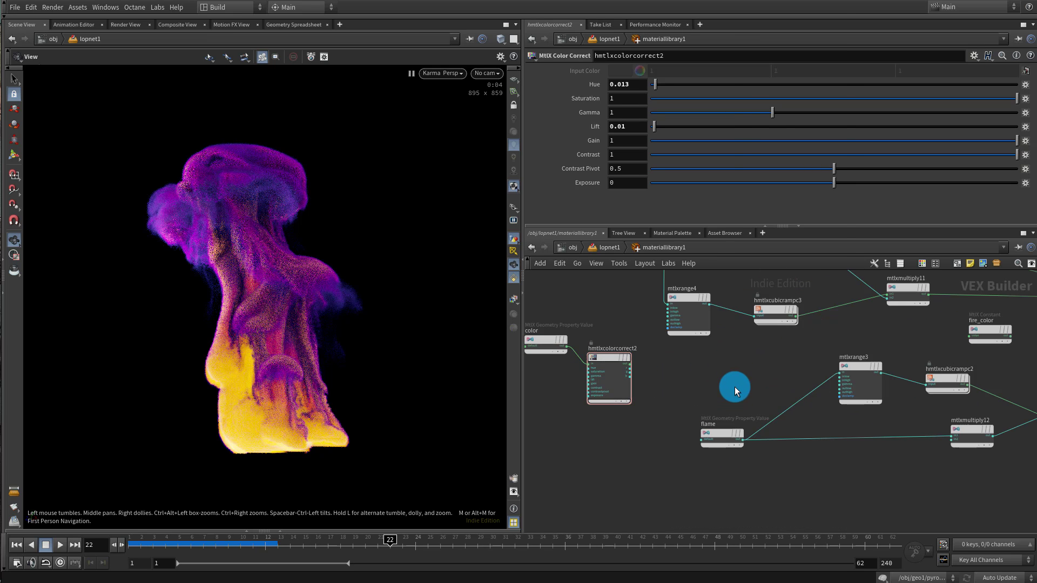
Add a MtlX Fractal3D node below the flame node
{"action": "right_click", "coordinate": [734, 387]}
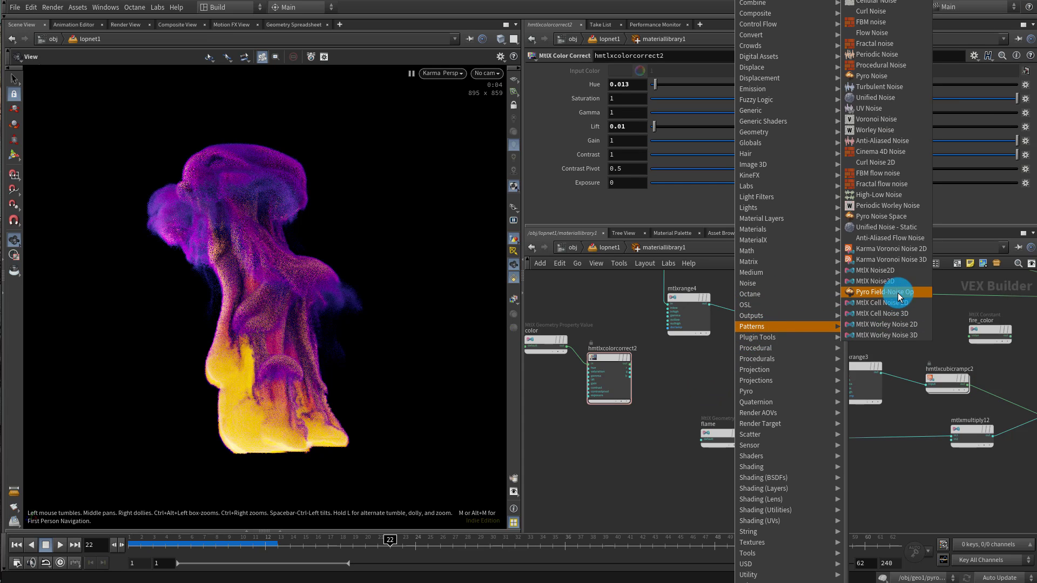
{"action": "mouse_move", "coordinate": [802, 241]}
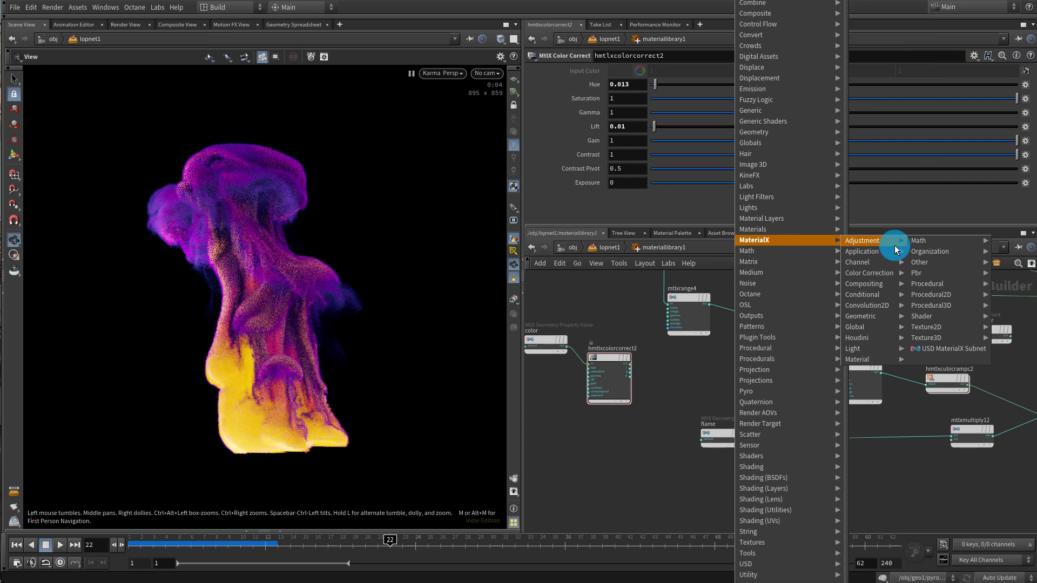
{"action": "mouse_move", "coordinate": [951, 301]}
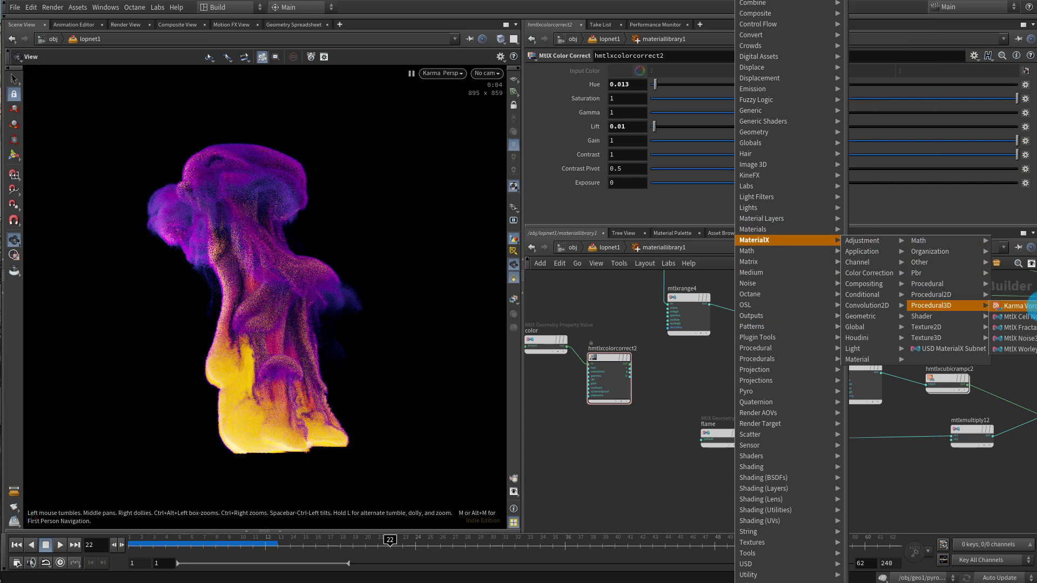
{"action": "left_click", "coordinate": [1015, 328]}
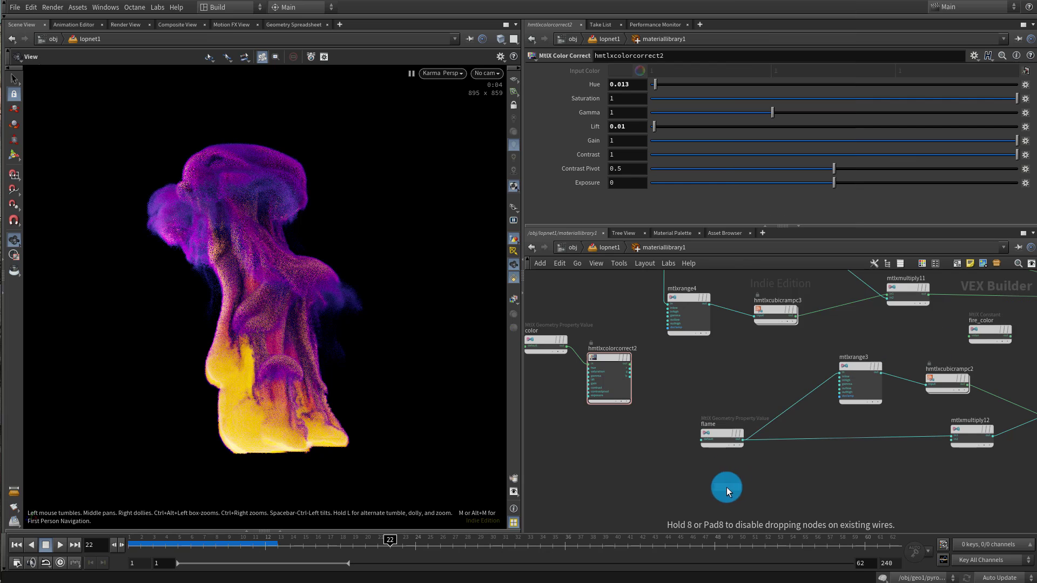
{"action": "left_click", "coordinate": [773, 469]}
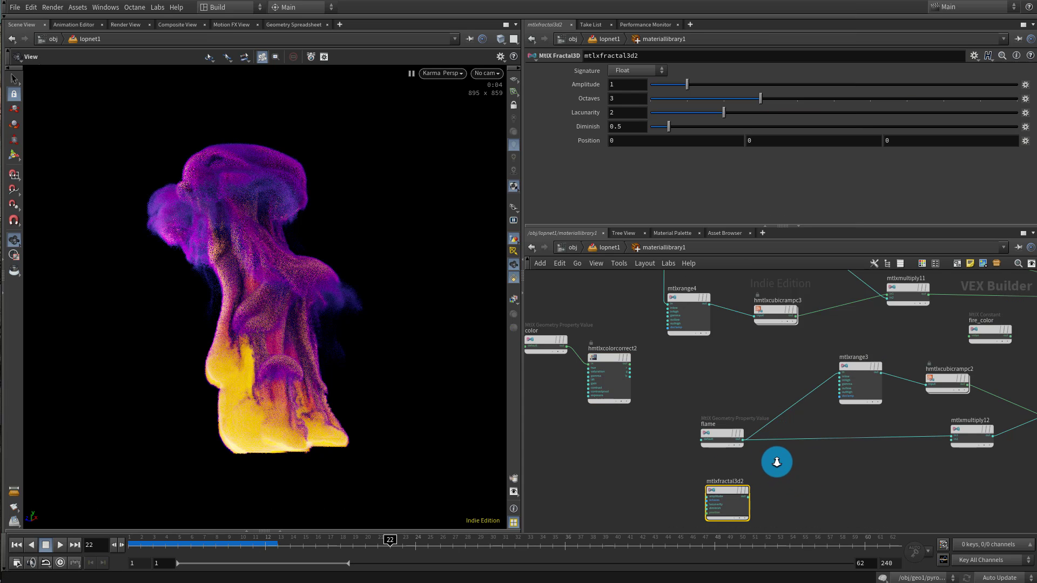
Add a MtlX Position node beside mtlxfractal3d2 and feed its output into a new MtlX Multiply node
{"action": "scroll", "coordinate": [845, 363], "scroll_direction": "up", "scroll_amount": 5}
{"action": "key", "text": "Tab"}
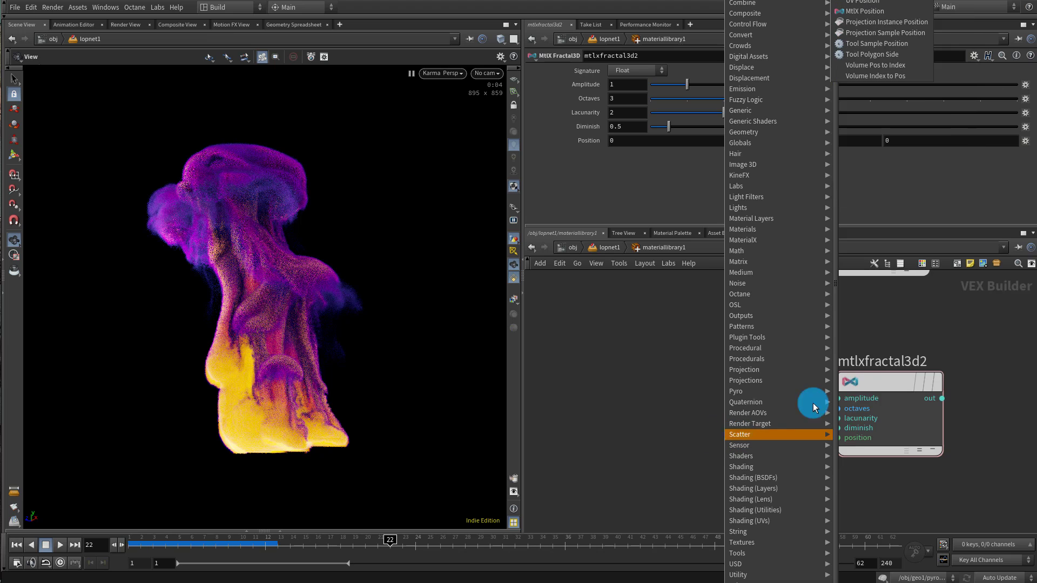
{"action": "left_click", "coordinate": [880, 11]}
{"action": "left_click", "coordinate": [581, 398]}
{"action": "key", "text": "Tab"}
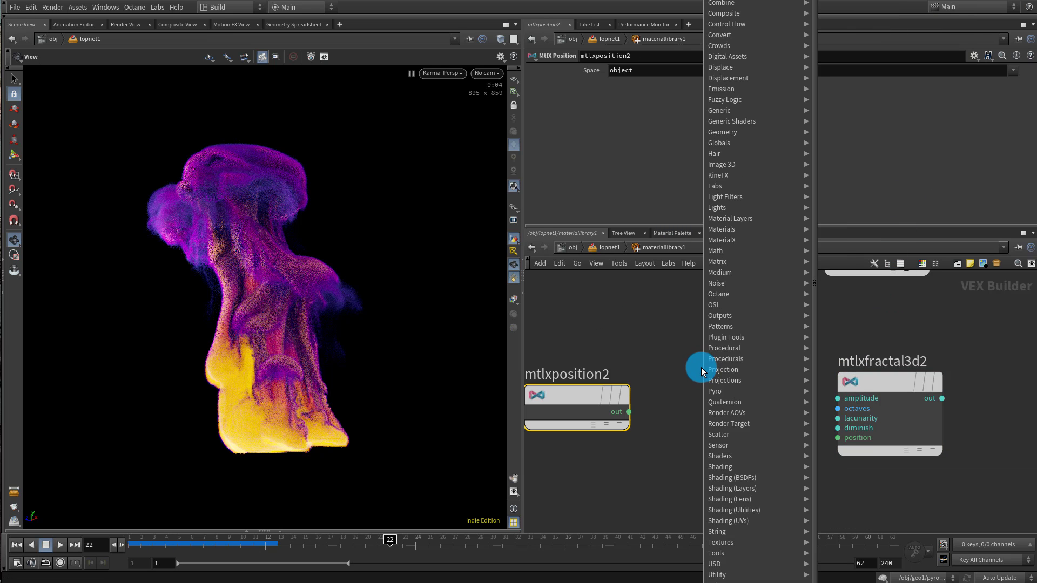
{"action": "type", "text": "mult"}
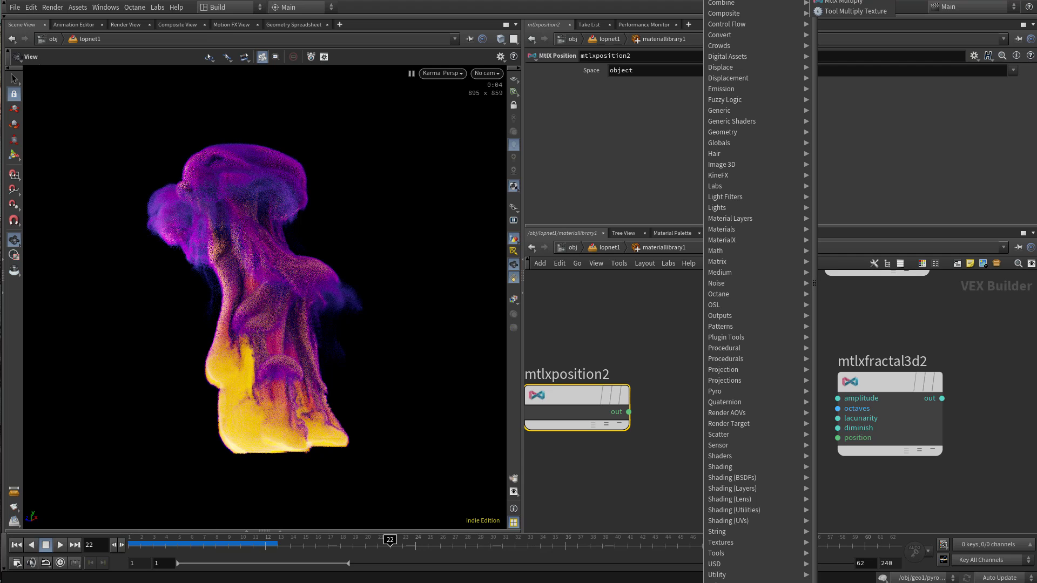
{"action": "left_click", "coordinate": [864, 2]}
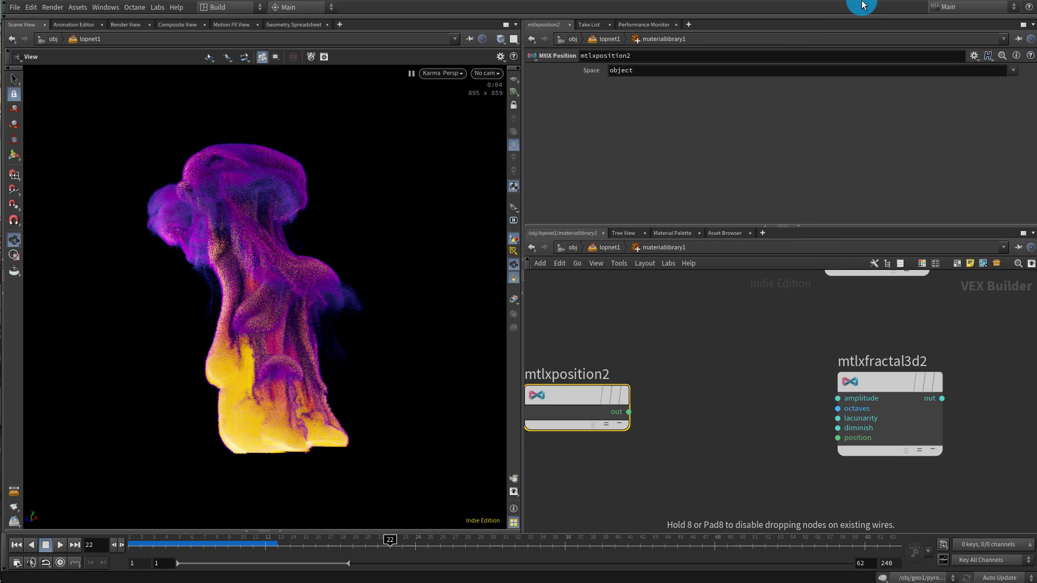
{"action": "left_click", "coordinate": [634, 416]}
Rename the multiply node fed by mtlxposition2 as frequency
{"action": "double_click", "coordinate": [691, 375]}
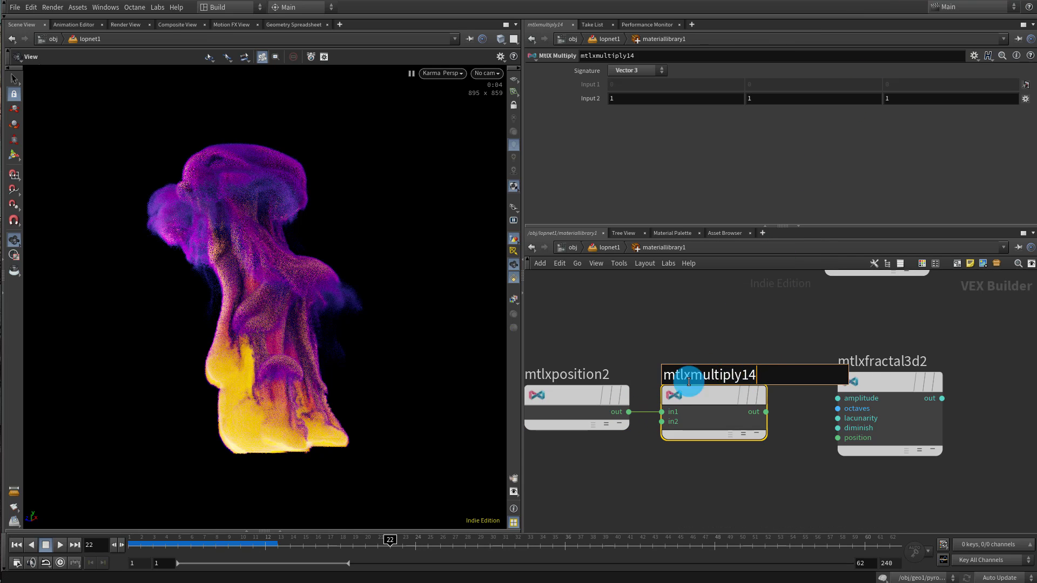
{"action": "key", "text": "ctrl+a"}
{"action": "type", "text": "freque"}
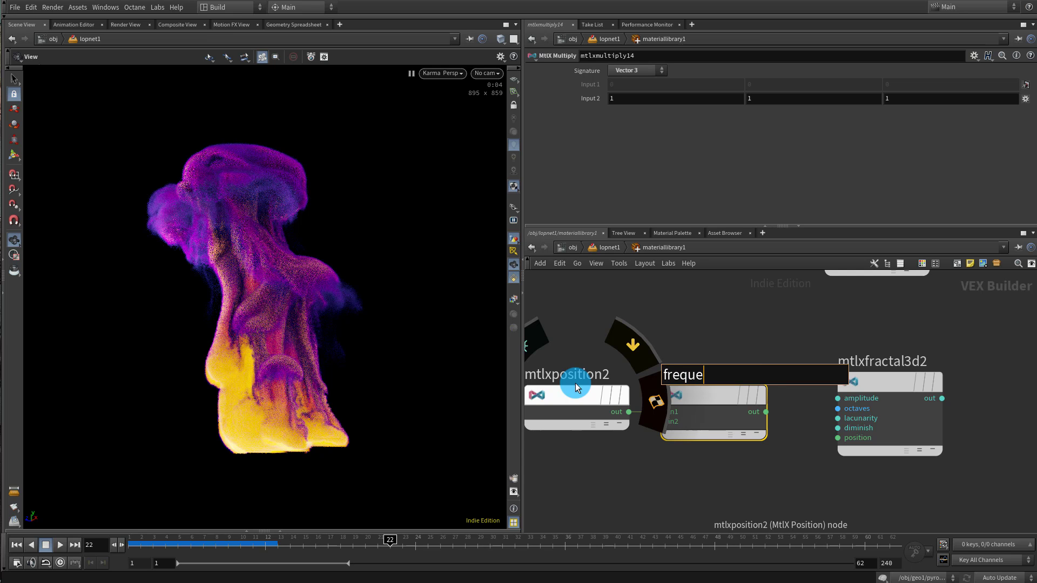
{"action": "type", "text": "nb"}
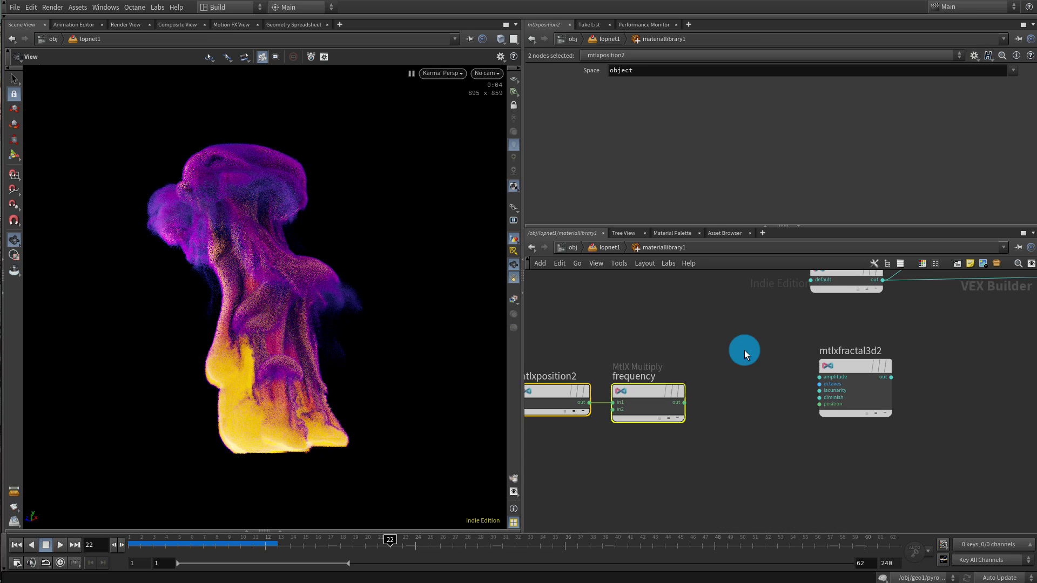
{"action": "left_click", "coordinate": [744, 350]}
{"action": "key", "text": "Tab"}
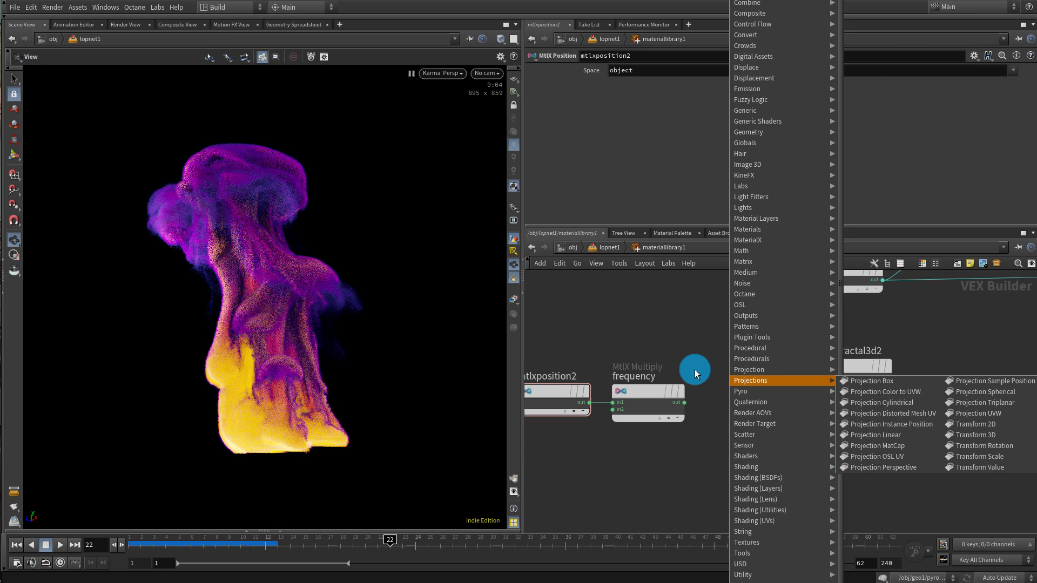
{"action": "right_click", "coordinate": [687, 358]}
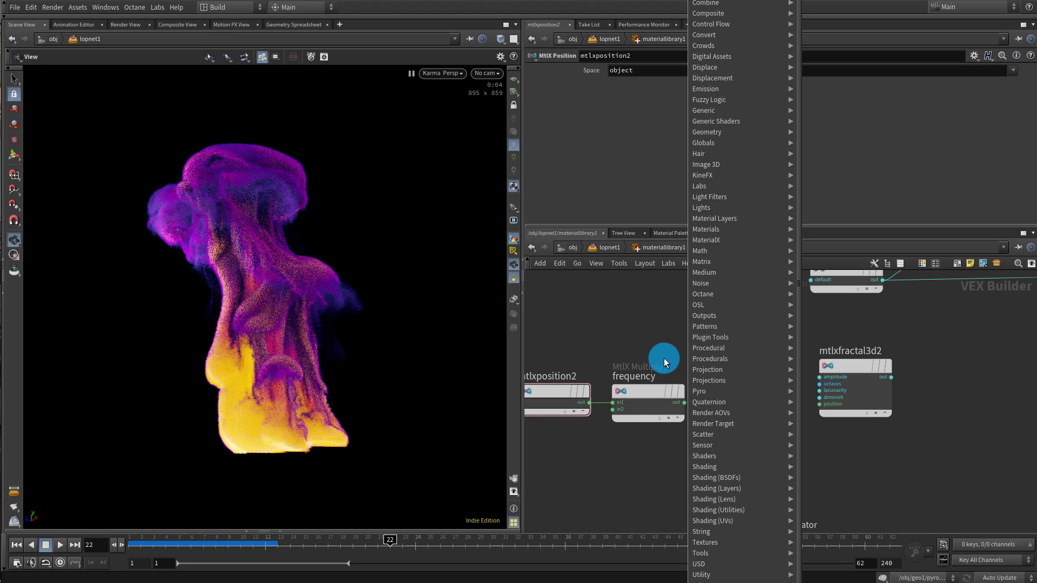
{"action": "left_click", "coordinate": [664, 359]}
Connect the frequency output to mtlxfractal3d2's position input and move the flame node farther from its downstream nodes
{"action": "left_click_drag", "start_coordinate": [683, 404], "coordinate": [815, 405]}
{"action": "middle_click_drag", "start_coordinate": [940, 348], "coordinate": [862, 394]}
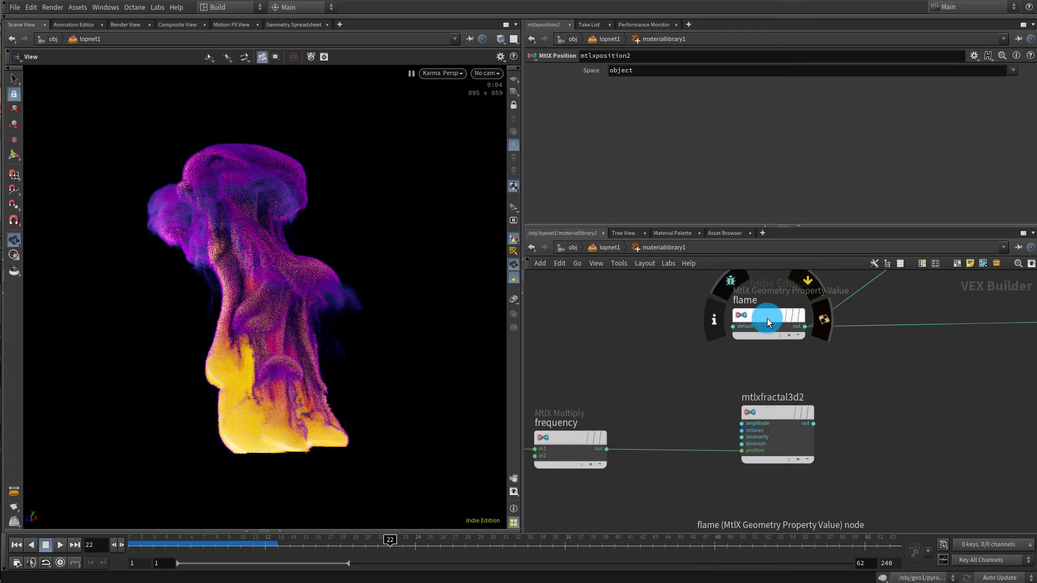
{"action": "left_click_drag", "start_coordinate": [767, 317], "coordinate": [698, 317]}
{"action": "middle_click_drag", "start_coordinate": [802, 375], "coordinate": [700, 458]}
{"action": "scroll", "coordinate": [796, 365], "scroll_direction": "down", "scroll_amount": 3}
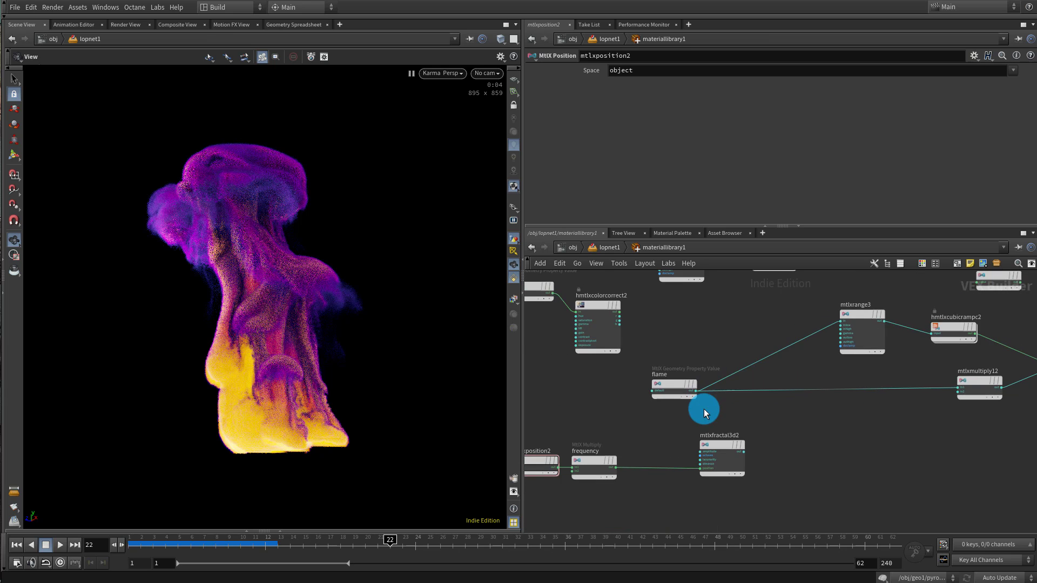
{"action": "scroll", "coordinate": [699, 384], "scroll_direction": "up", "scroll_amount": 3}
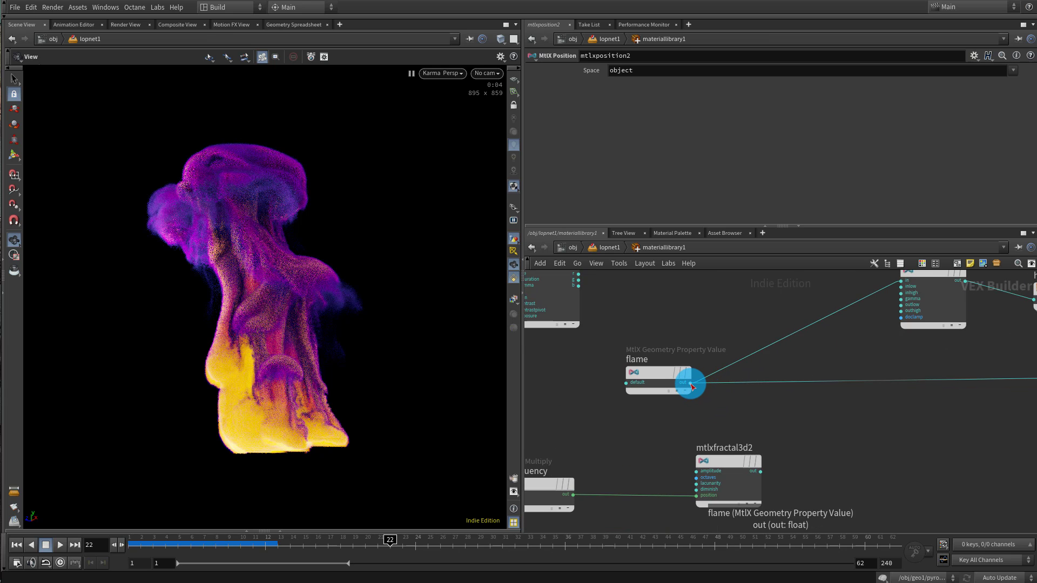
Try a Tool Multiply Texture node on the flame output and delete it
{"action": "key", "text": "Tab"}
{"action": "mouse_move", "coordinate": [695, 385]}
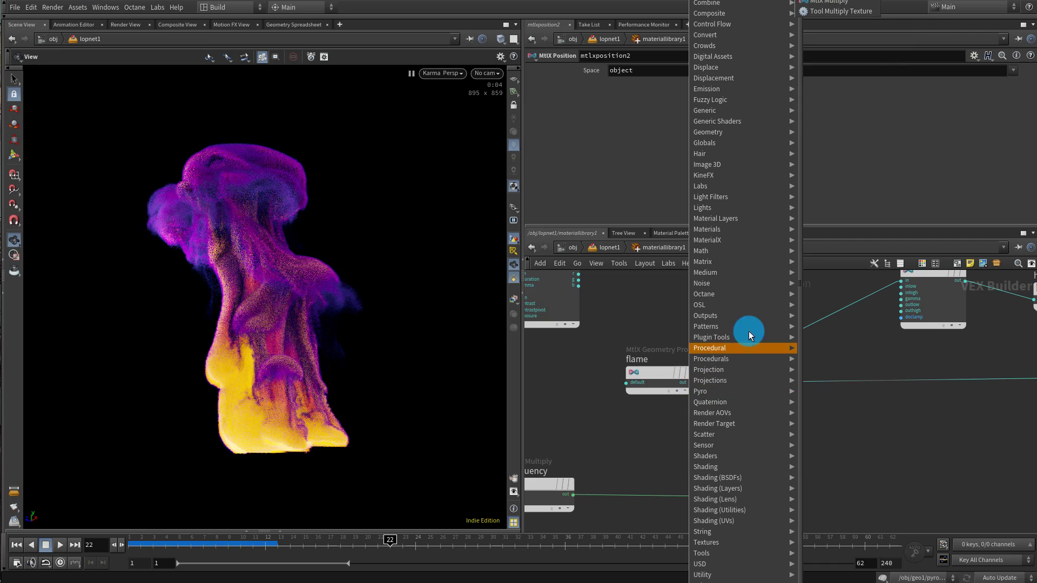
{"action": "left_click", "coordinate": [867, 111]}
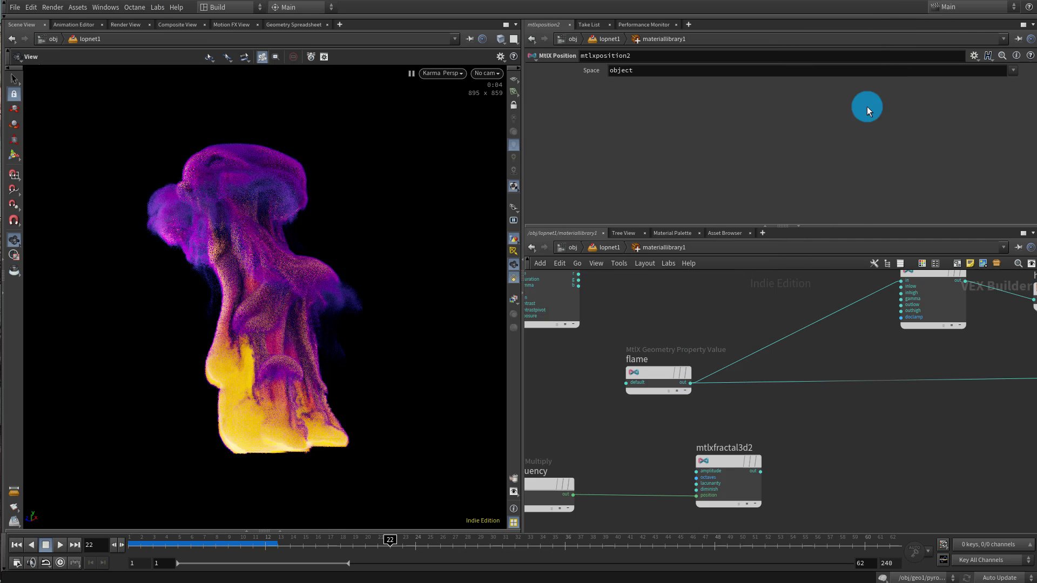
{"action": "left_click", "coordinate": [813, 377]}
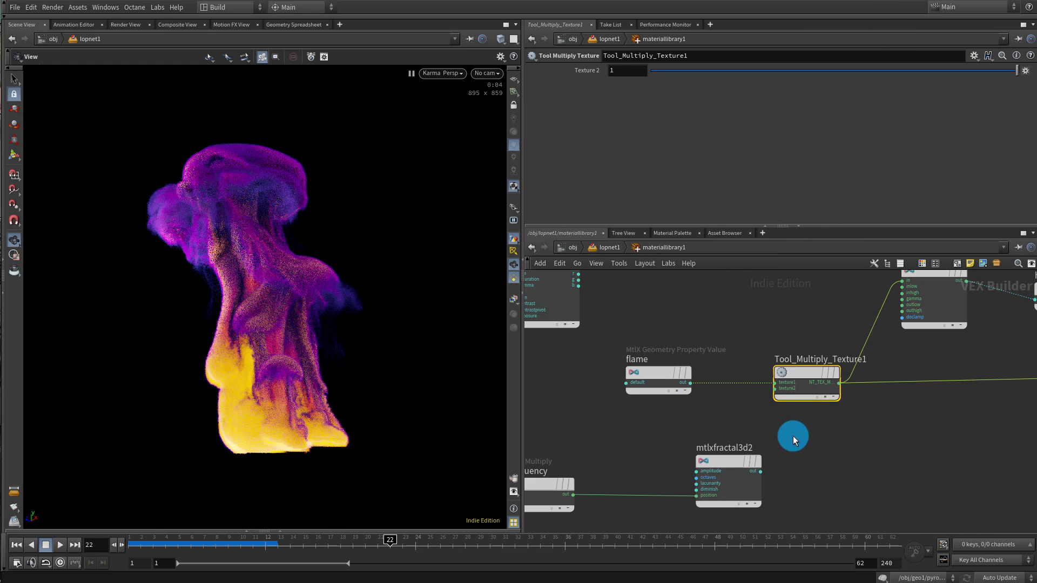
{"action": "key", "text": "Delete"}
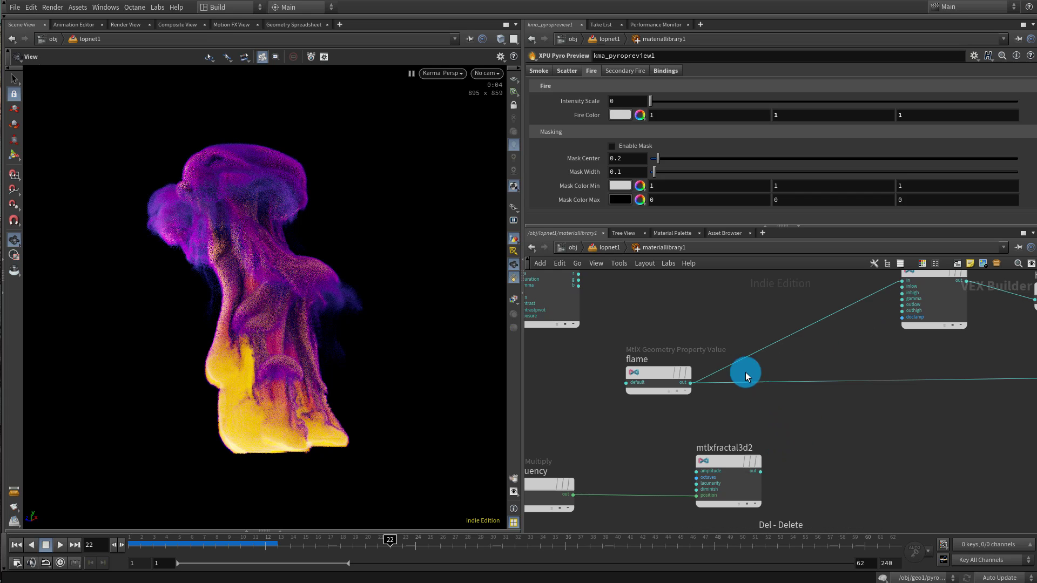
Try a MtlX Multiply node on the flame output, shift mtlxfractal3d2 toward frequency, and delete the multiply
{"action": "key", "text": "Tab"}
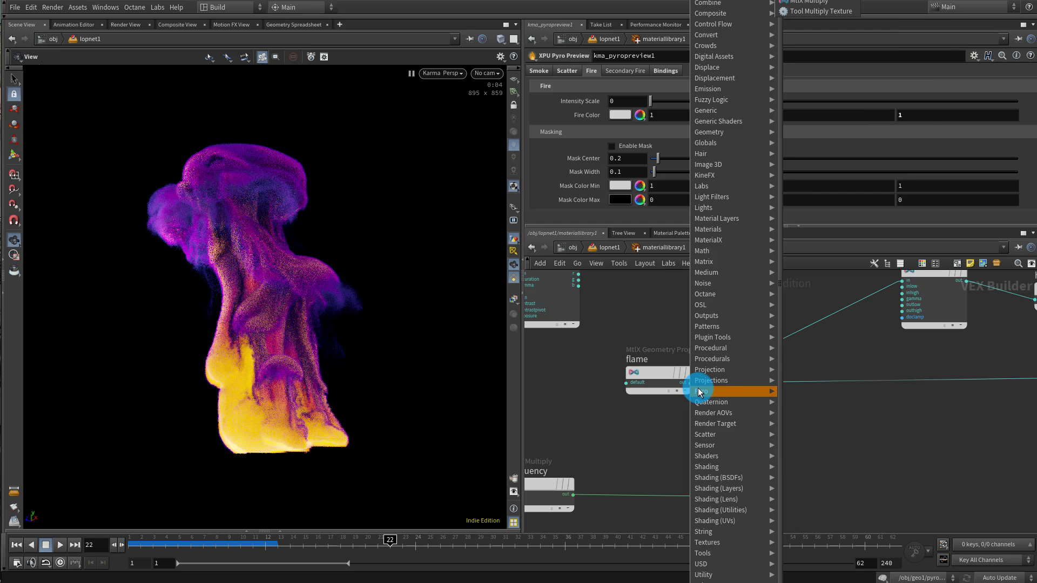
{"action": "left_click", "coordinate": [836, 3]}
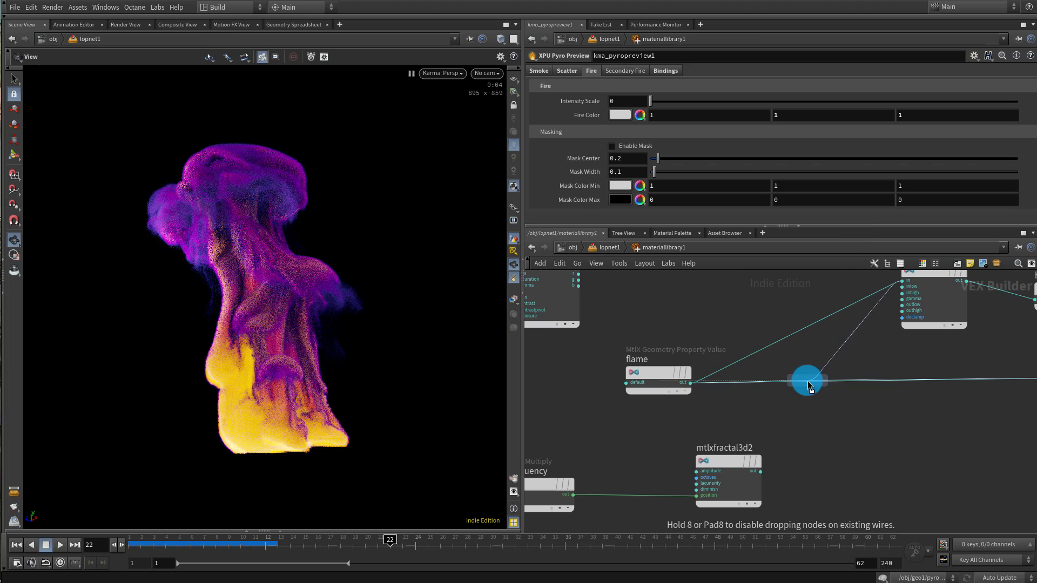
{"action": "left_click", "coordinate": [815, 398]}
{"action": "left_click_drag", "start_coordinate": [815, 383], "coordinate": [827, 382]}
{"action": "middle_click_drag", "start_coordinate": [747, 389], "coordinate": [793, 360]}
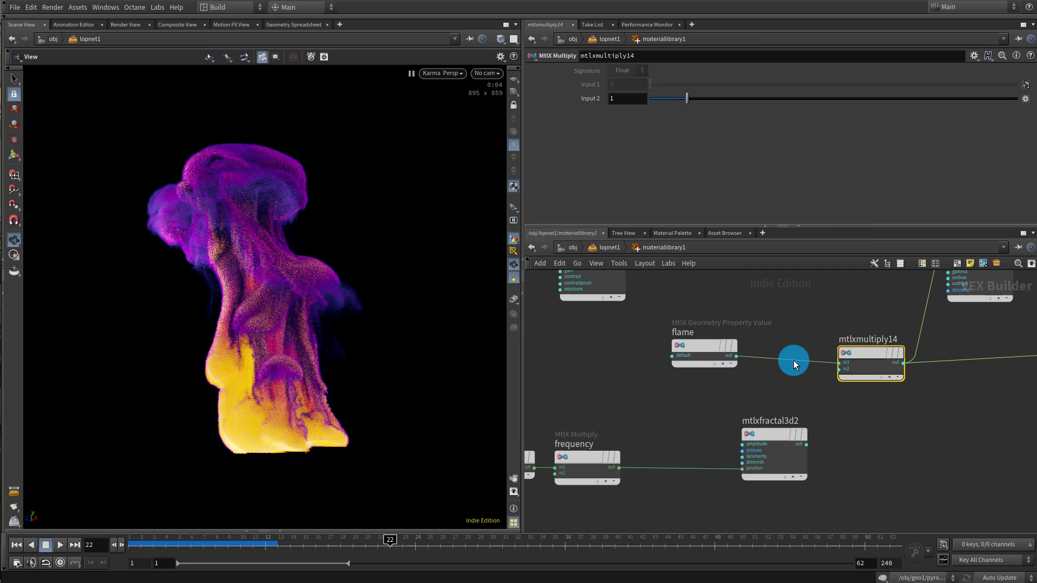
{"action": "left_click_drag", "start_coordinate": [802, 444], "coordinate": [745, 450]}
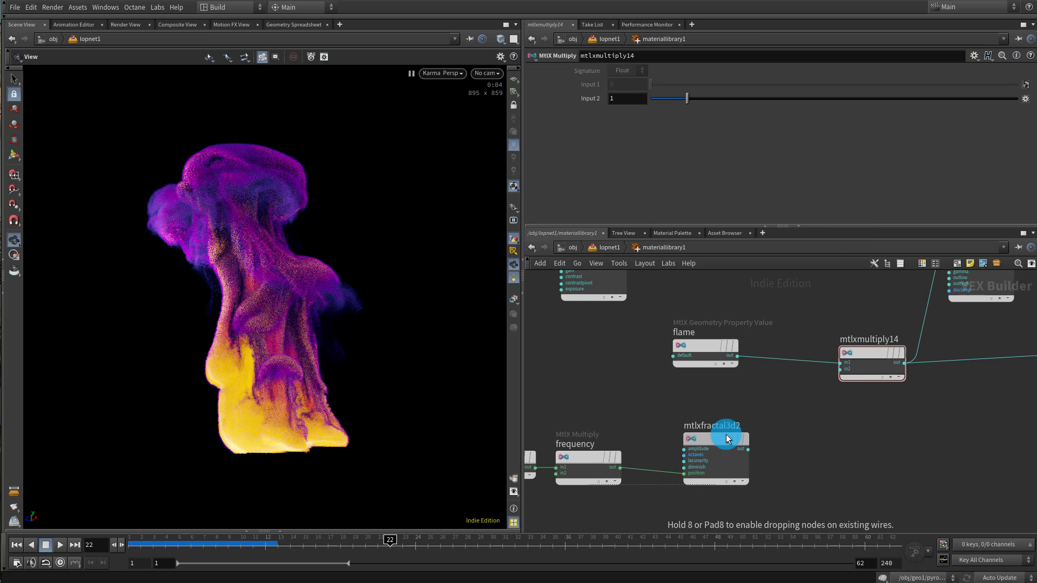
{"action": "key", "text": "Delete"}
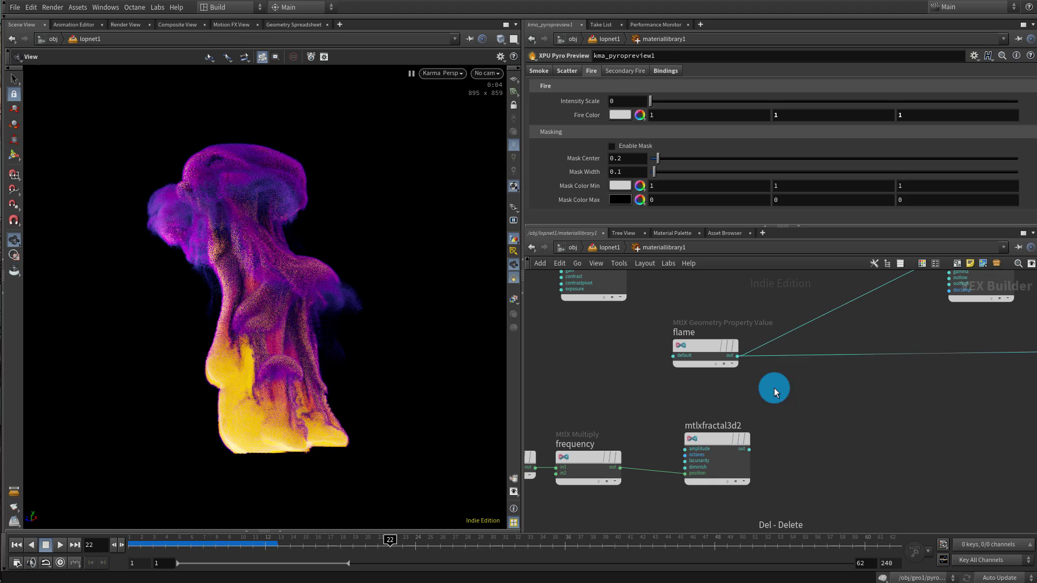
Insert a MtlX Multiply node between the flame output and its downstream range and multiply nodes
{"action": "right_click", "coordinate": [740, 356]}
{"action": "type", "text": "mu"}
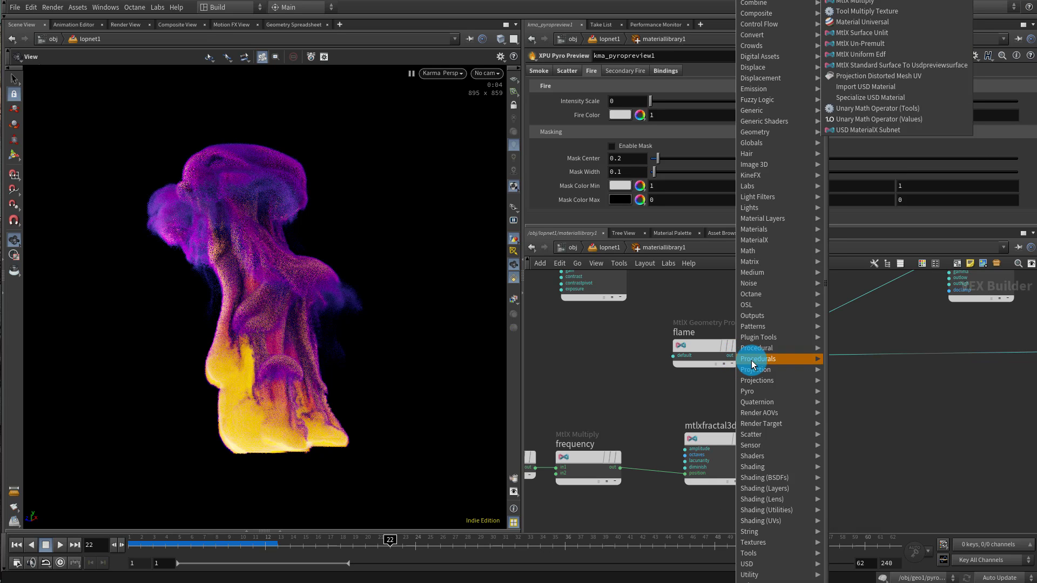
{"action": "type", "text": "l"}
{"action": "left_click", "coordinate": [880, 4]}
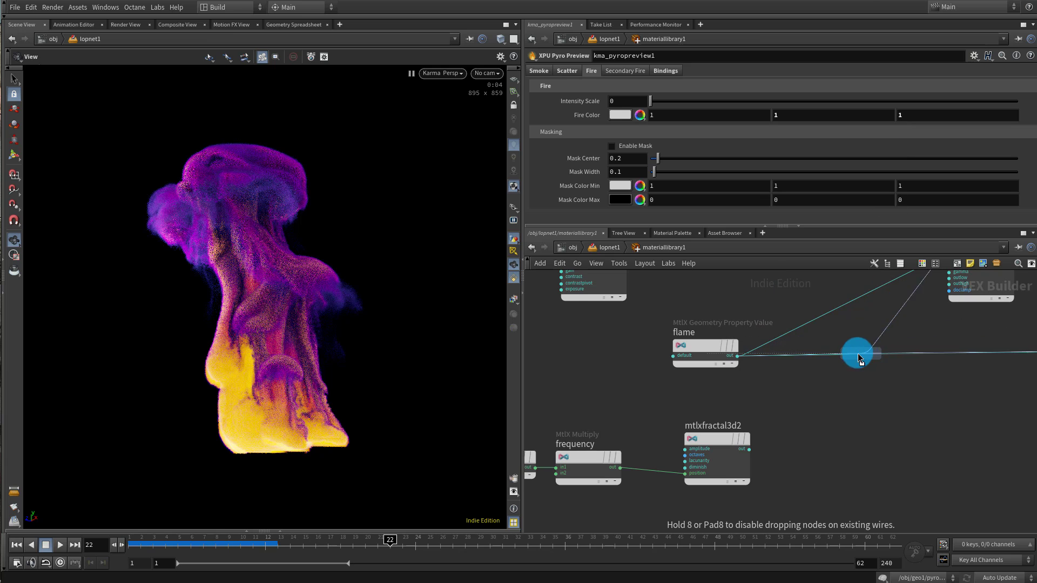
{"action": "left_click", "coordinate": [858, 355]}
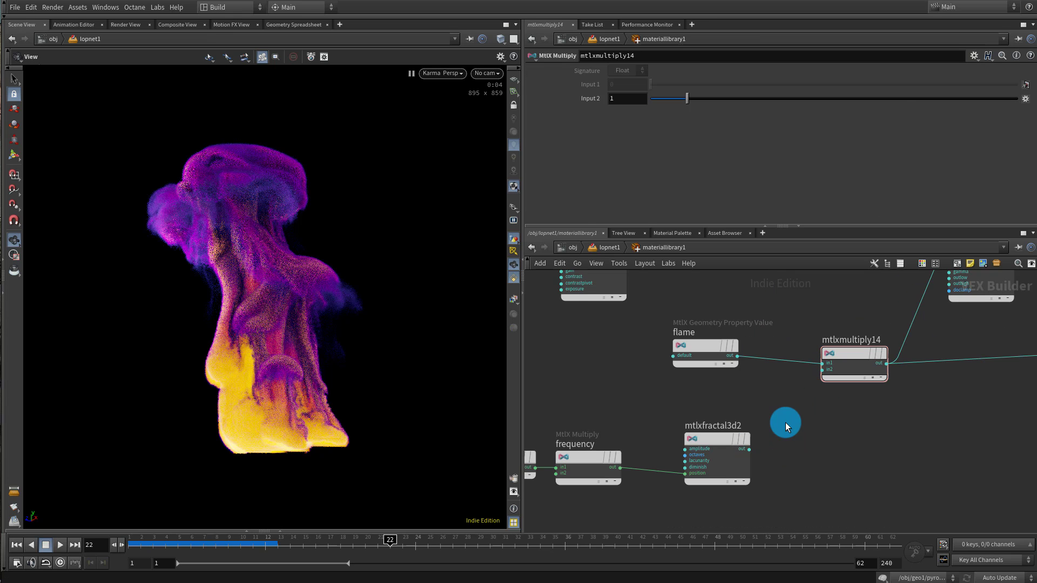
Add a MtlX Clamp node after mtlxfractal3d2 and move the position, frequency and fractal nodes away from it to make room
{"action": "left_click", "coordinate": [723, 451]}
{"action": "key", "text": "Tab"}
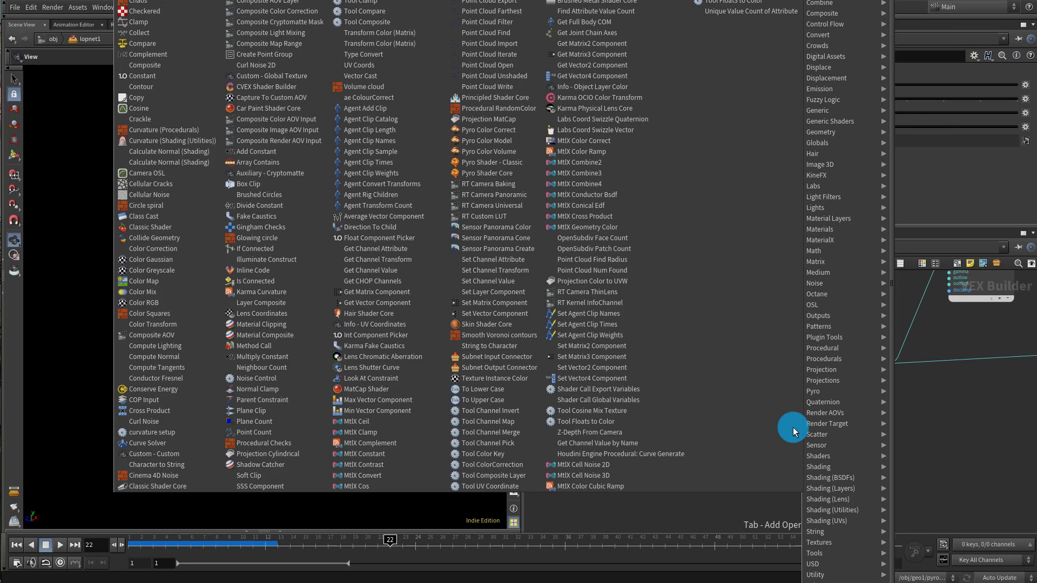
{"action": "mouse_move", "coordinate": [822, 394]}
{"action": "left_click", "coordinate": [954, 52]}
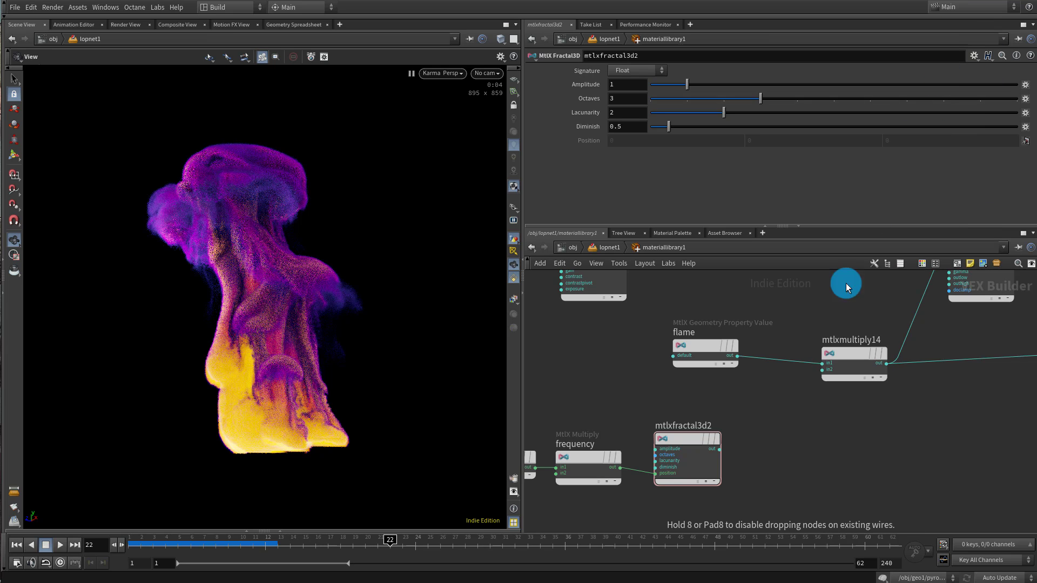
{"action": "left_click", "coordinate": [799, 436]}
{"action": "middle_click_drag", "start_coordinate": [741, 405], "coordinate": [865, 363]}
{"action": "left_click_drag", "start_coordinate": [623, 343], "coordinate": [792, 473]}
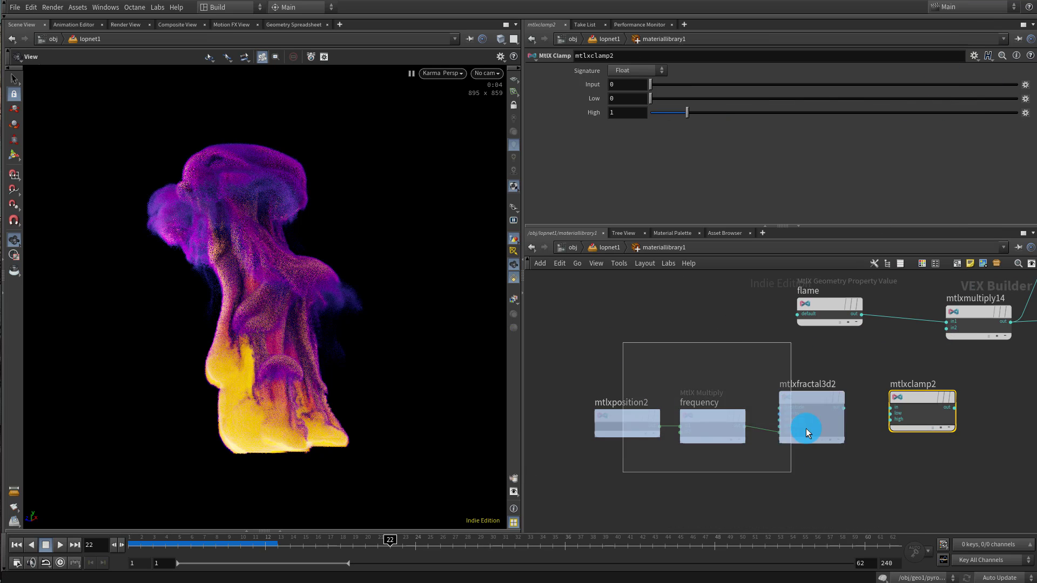
{"action": "left_click_drag", "start_coordinate": [799, 407], "coordinate": [701, 400]}
Wire a new MtlX Range node between mtlxfractal3d2 and mtlxclamp2, and connect the clamp's output to mtlxmultiply14's in2
{"action": "left_click", "coordinate": [820, 406]}
{"action": "key", "text": "Tab"}
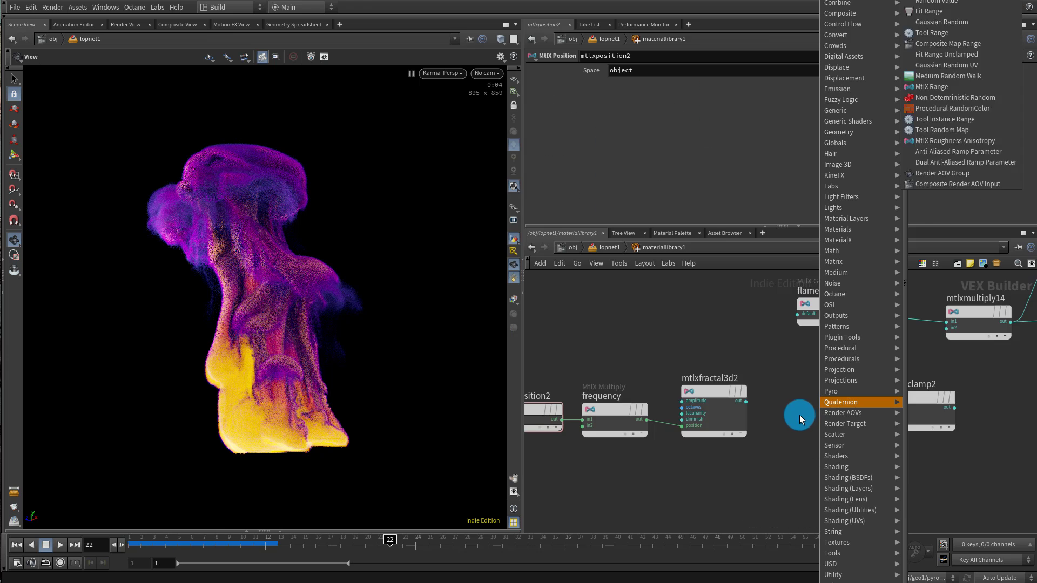
{"action": "left_click", "coordinate": [956, 8]}
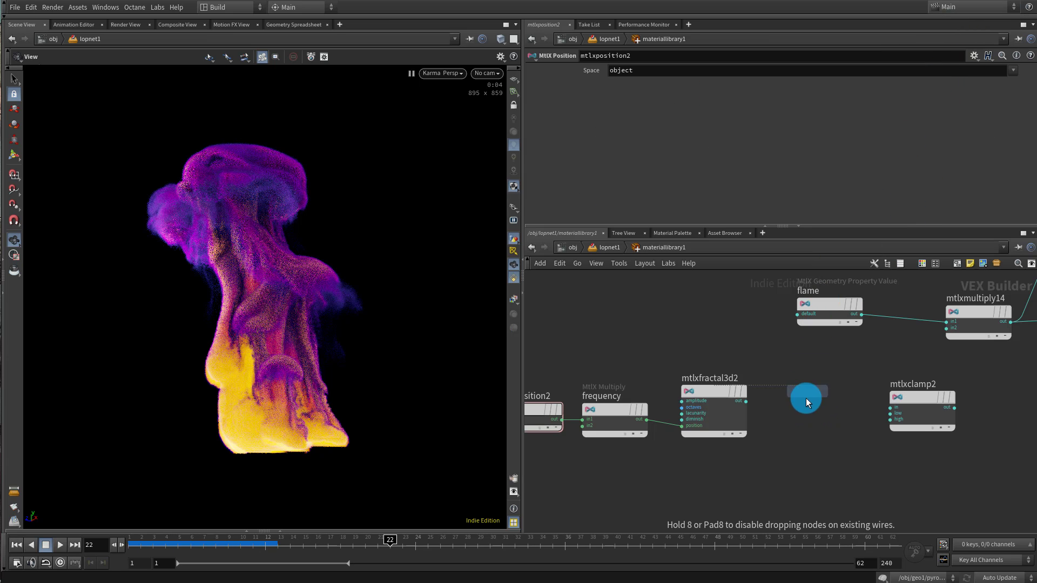
{"action": "left_click_drag", "start_coordinate": [746, 401], "coordinate": [788, 406]}
{"action": "left_click_drag", "start_coordinate": [801, 397], "coordinate": [947, 330]}
{"action": "left_click", "coordinate": [863, 399]}
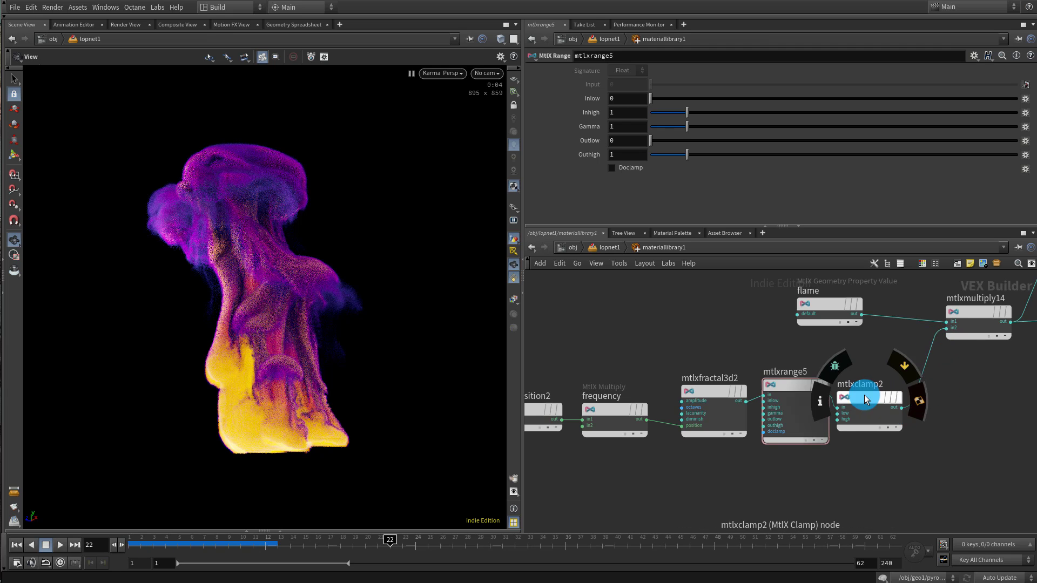
Move mtlxclamp2 further away from mtlxrange5 so the two nodes no longer crowd each other
{"action": "left_click_drag", "start_coordinate": [864, 395], "coordinate": [889, 382]}
{"action": "left_click", "coordinate": [896, 386]}
{"action": "middle_click_drag", "start_coordinate": [853, 336], "coordinate": [824, 373]}
{"action": "middle_click_drag", "start_coordinate": [718, 348], "coordinate": [824, 345]}
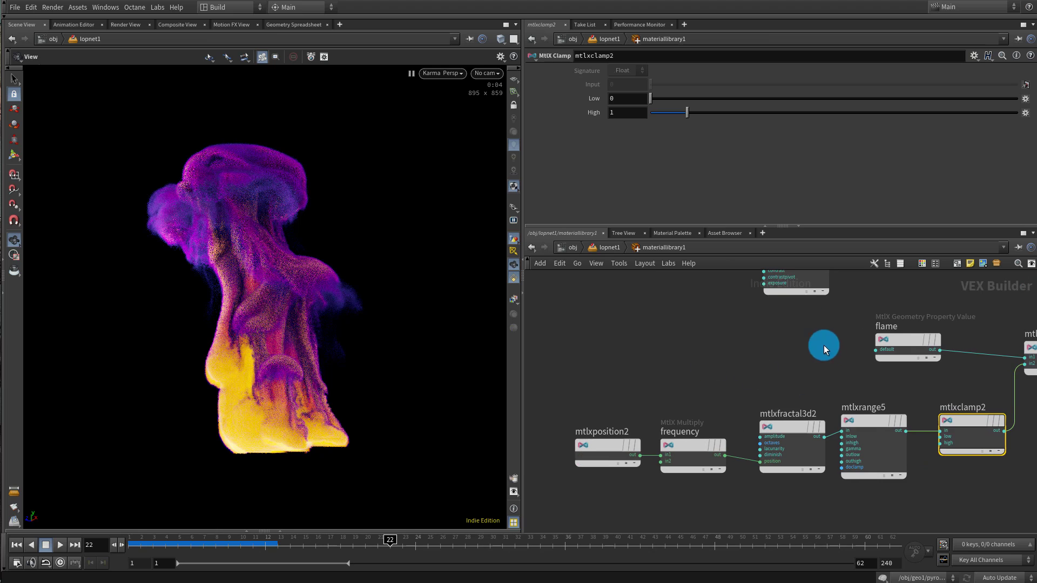
Save the scene and restart the Karma render
{"action": "key", "text": "ctrl+s"}
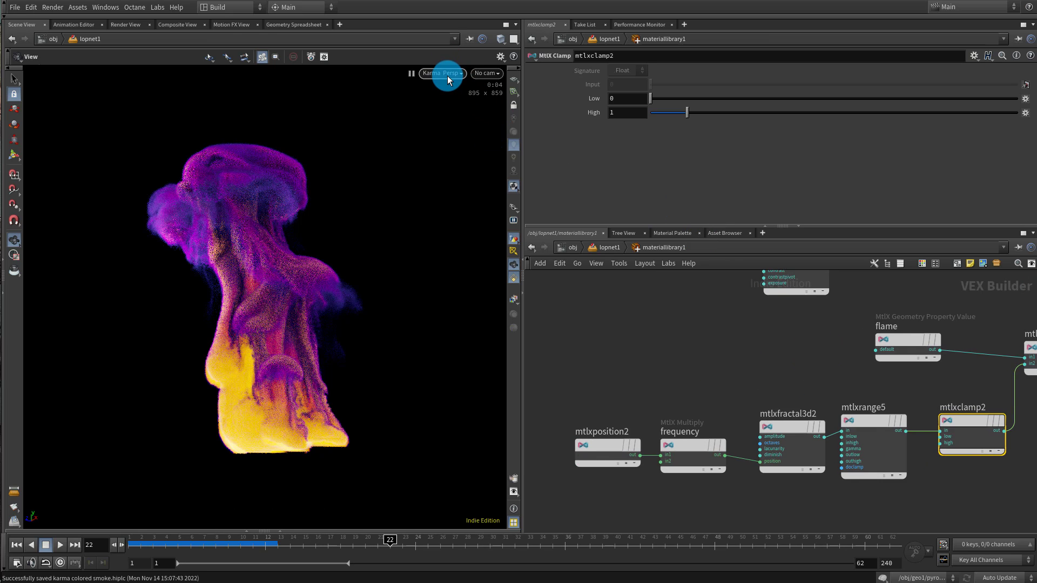
{"action": "left_click", "coordinate": [444, 73]}
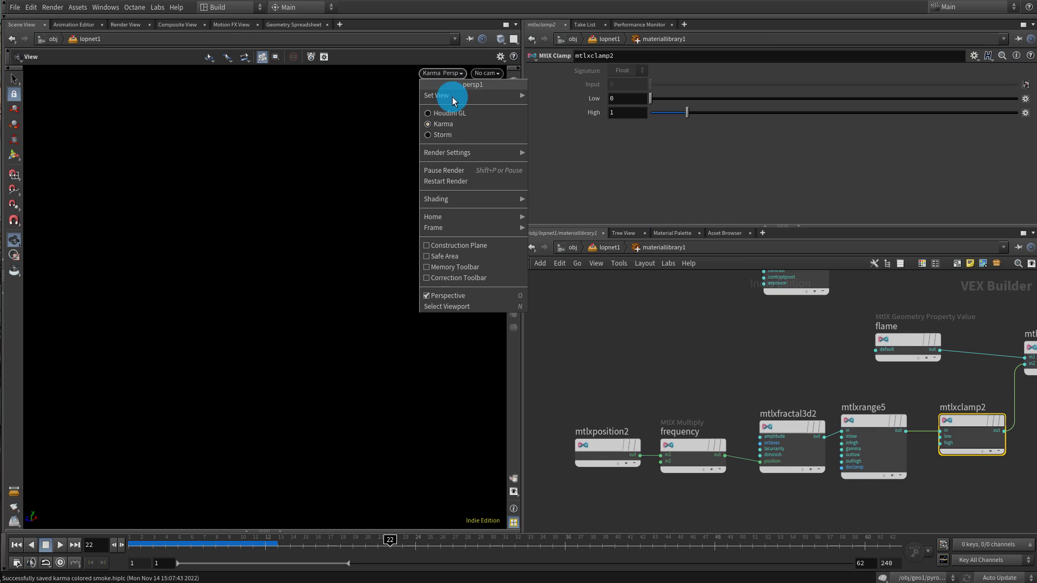
{"action": "left_click", "coordinate": [453, 181]}
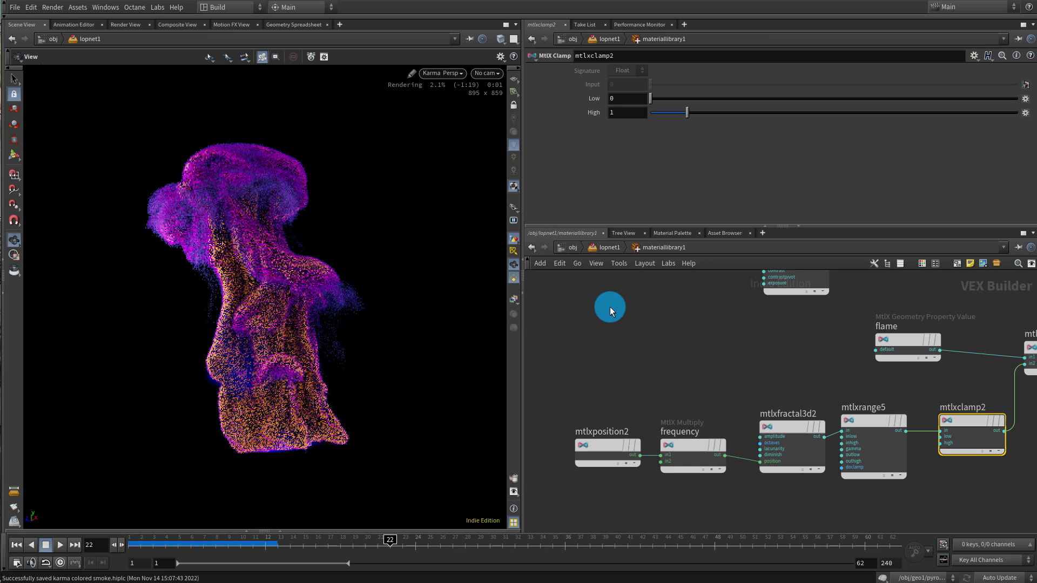
Set mtlxrange5's Inlow to 0.16 and Inhigh to 0.29
{"action": "left_click", "coordinate": [873, 421]}
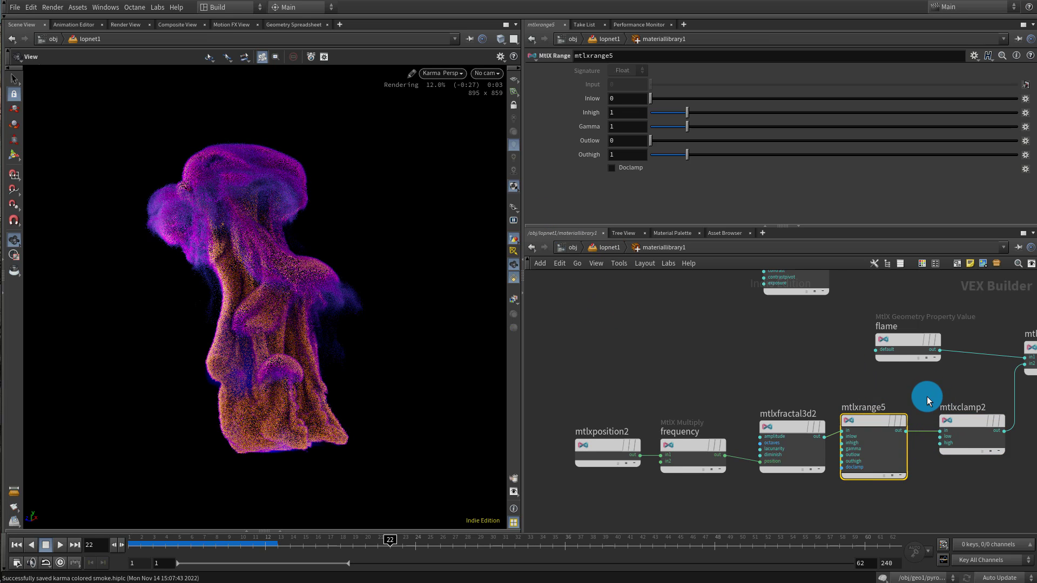
{"action": "left_click_drag", "start_coordinate": [929, 396], "coordinate": [957, 454]}
{"action": "left_click_drag", "start_coordinate": [860, 379], "coordinate": [878, 466]}
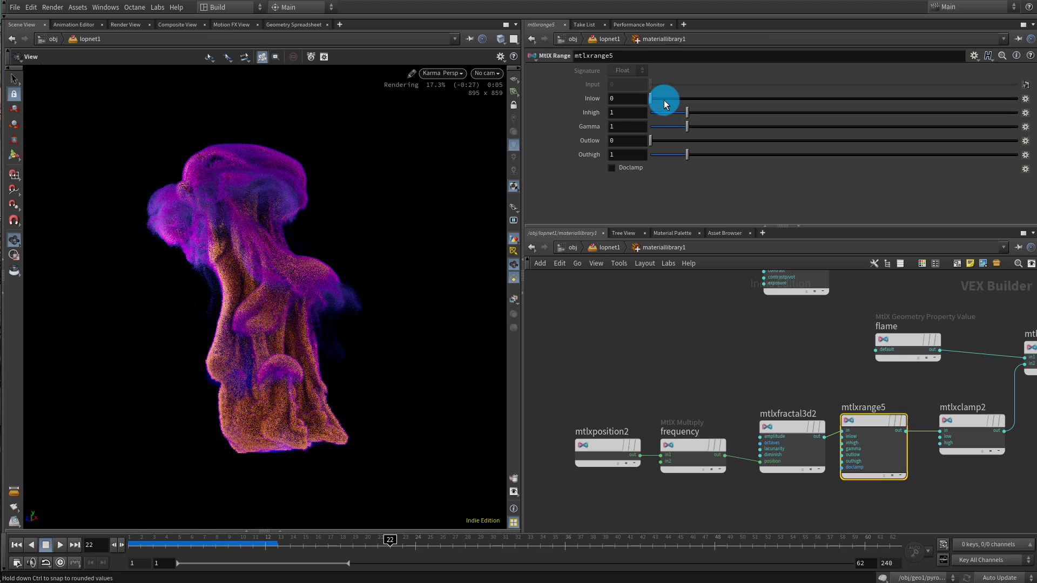
{"action": "mouse_move", "coordinate": [676, 115]}
{"action": "left_mouse_down"}
{"action": "mouse_move", "coordinate": [655, 102]}
{"action": "mouse_move", "coordinate": [666, 118]}
{"action": "left_mouse_up"}
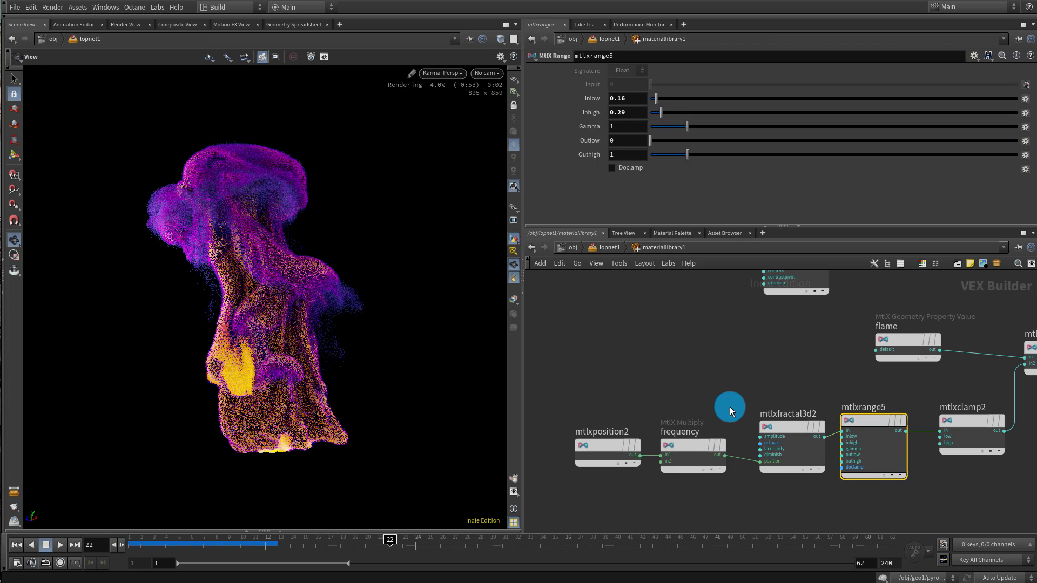
Set Input 2 of the frequency multiply node to 10 in all three components
{"action": "left_click", "coordinate": [701, 447]}
{"action": "left_click", "coordinate": [780, 432]}
{"action": "left_click", "coordinate": [701, 447]}
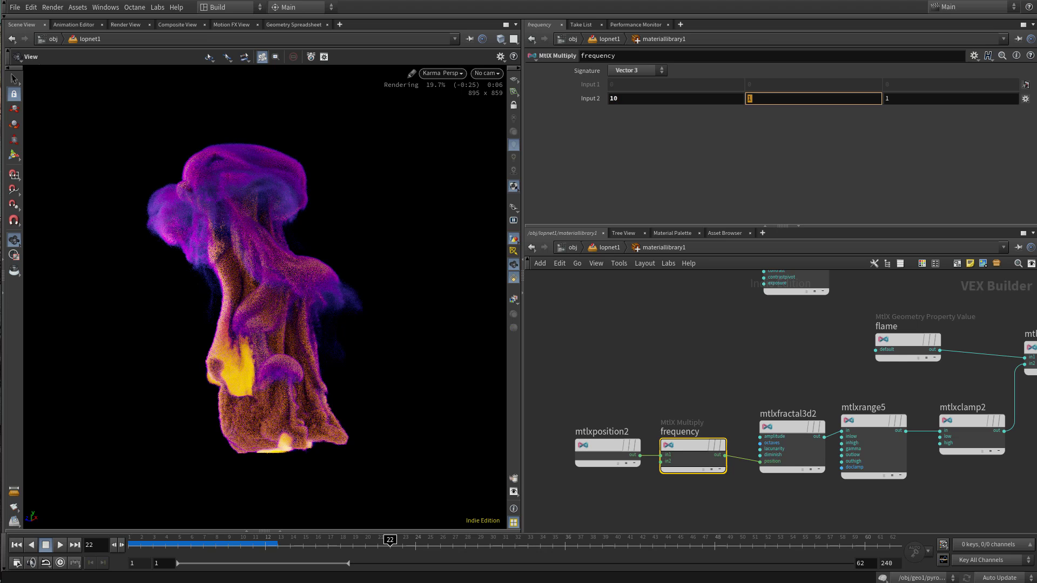
{"action": "type", "text": "10"}
{"action": "key", "text": "Tab"}
{"action": "type", "text": "10"}
{"action": "key", "text": "Return"}
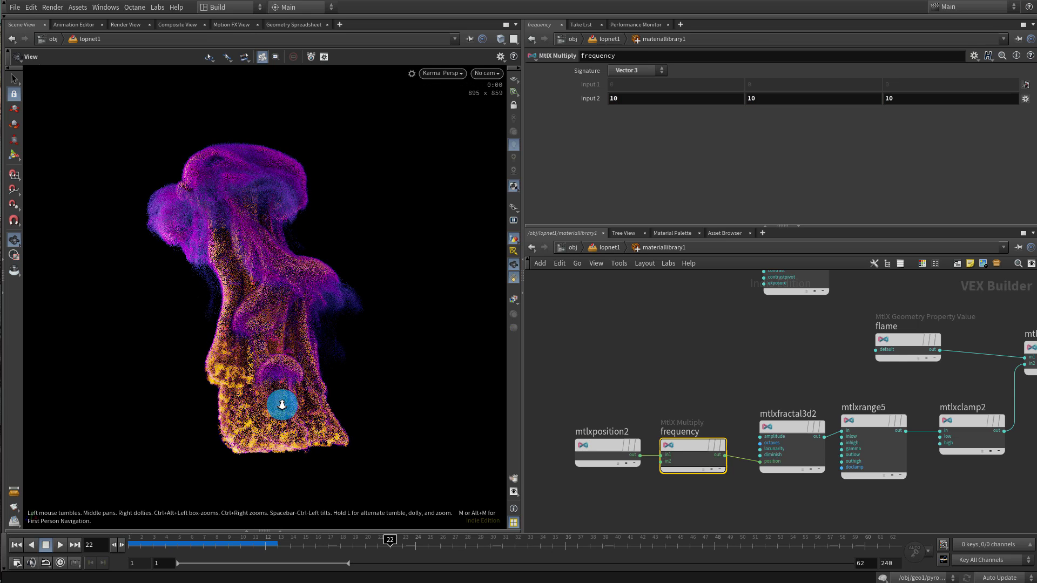
Move the position, frequency and fractal nodes away from mtlxrange5, and set its Inlow to 0.04, Gamma to 0.85 and Outlow to 0.57
{"action": "scroll", "coordinate": [281, 405], "scroll_direction": "up", "scroll_amount": 3}
{"action": "left_click_drag", "start_coordinate": [610, 385], "coordinate": [799, 485]}
{"action": "left_click_drag", "start_coordinate": [792, 425], "coordinate": [691, 424]}
{"action": "left_click", "coordinate": [868, 421]}
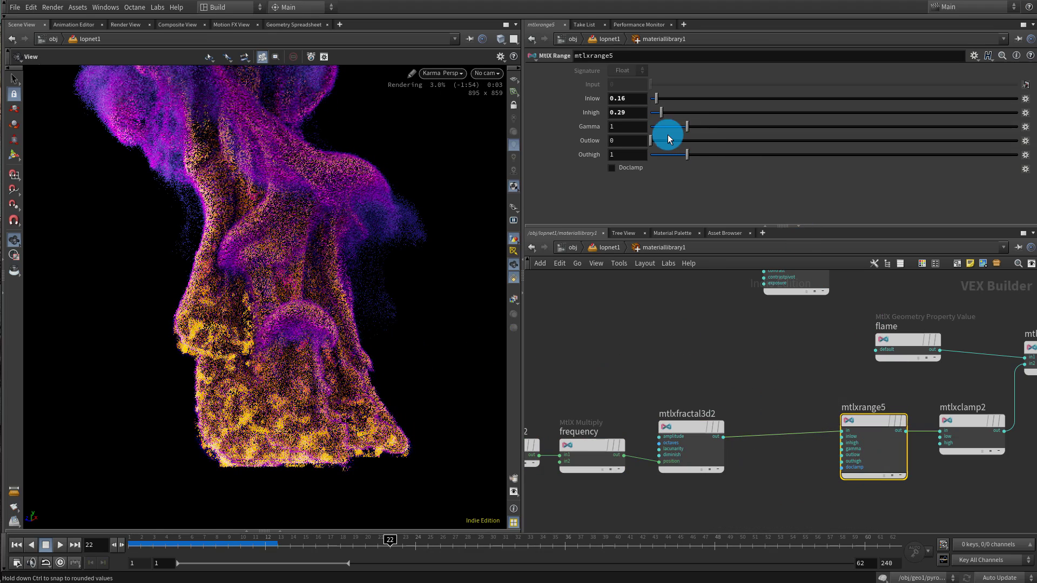
{"action": "left_click_drag", "start_coordinate": [666, 140], "coordinate": [665, 156]}
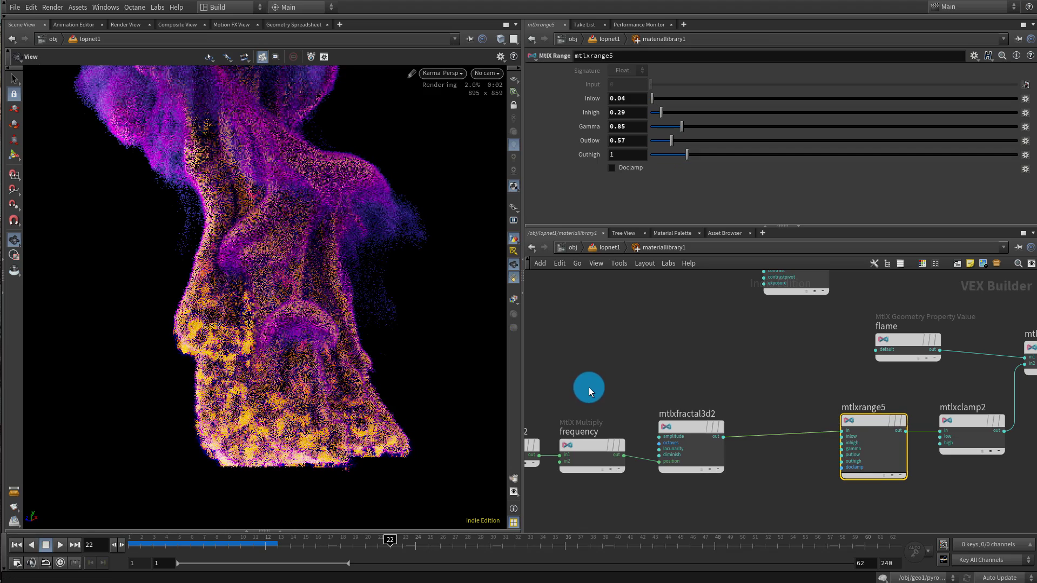
Set Input 2 of the frequency multiply node to 4 in all three components
{"action": "left_click", "coordinate": [590, 447]}
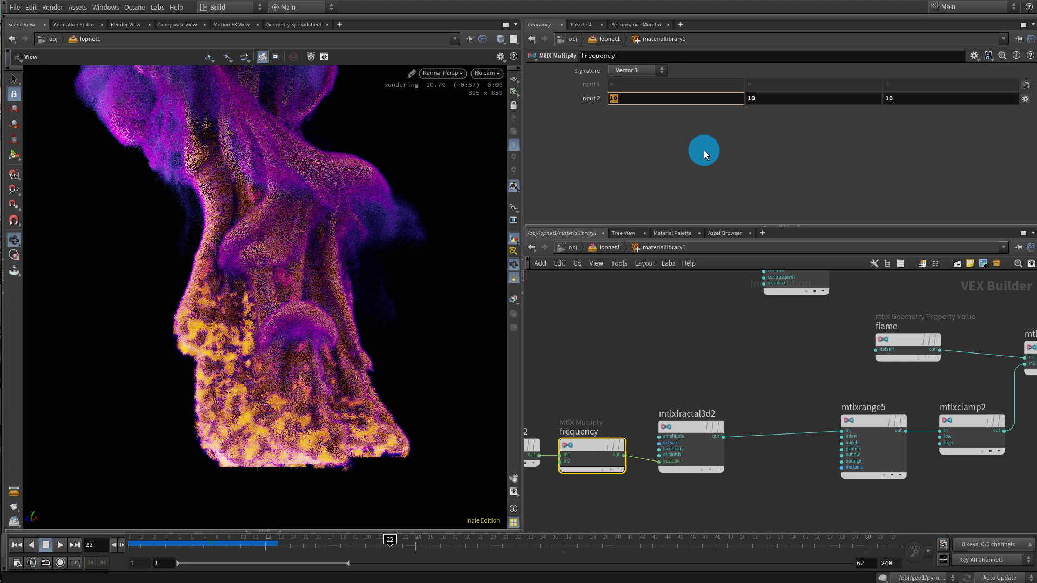
{"action": "type", "text": "4"}
{"action": "key", "text": "Return"}
{"action": "key", "text": "Tab"}
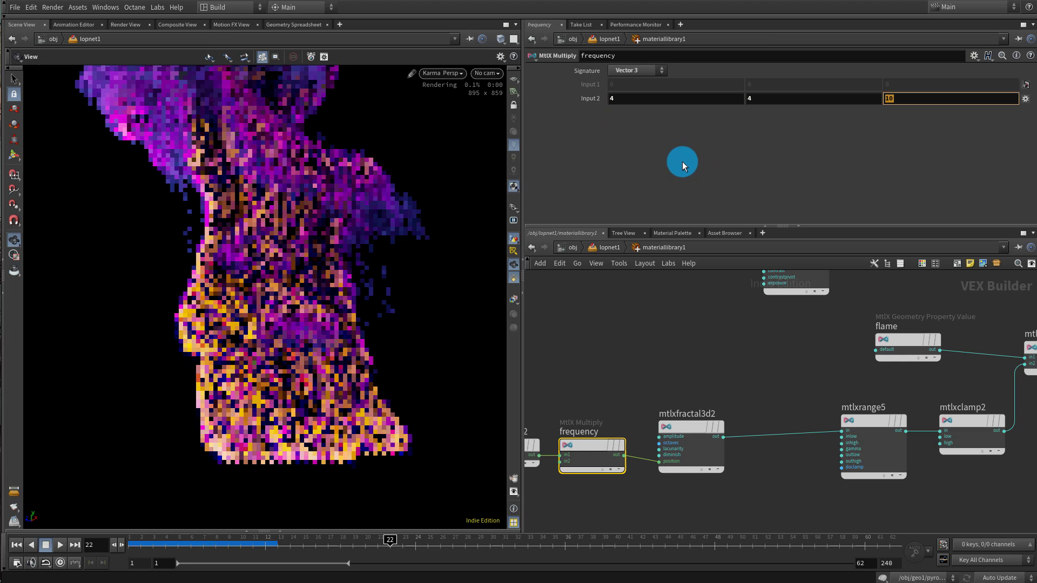
{"action": "type", "text": "4"}
{"action": "key", "text": "Return"}
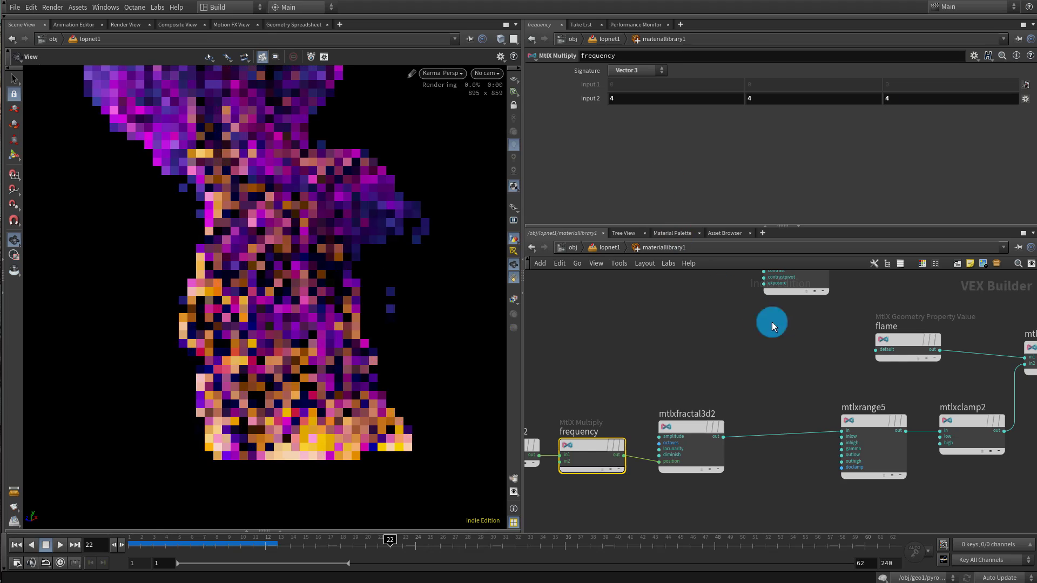
Space the position and frequency nodes away from mtlxfractal3d2 and reposition mtlxclamp2 beside mtlxrange5
{"action": "middle_click_drag", "start_coordinate": [715, 346], "coordinate": [825, 321]}
{"action": "left_click_drag", "start_coordinate": [644, 384], "coordinate": [742, 459]}
{"action": "left_click_drag", "start_coordinate": [759, 431], "coordinate": [693, 453]}
{"action": "left_click", "coordinate": [669, 453]}
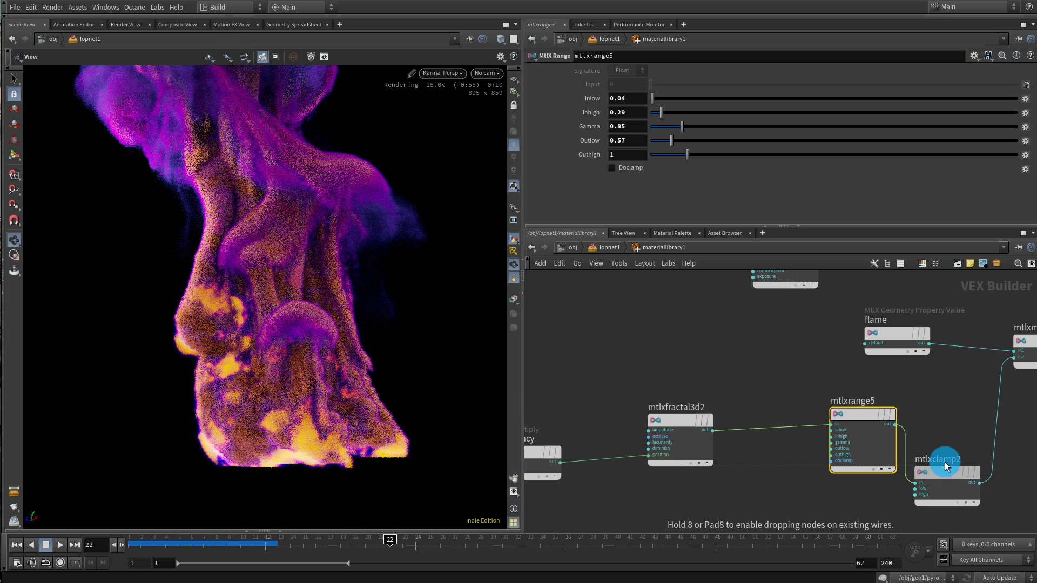
{"action": "left_click_drag", "start_coordinate": [945, 465], "coordinate": [961, 432]}
Set mtlxclamp2's Low to 0.57
{"action": "left_click", "coordinate": [962, 454]}
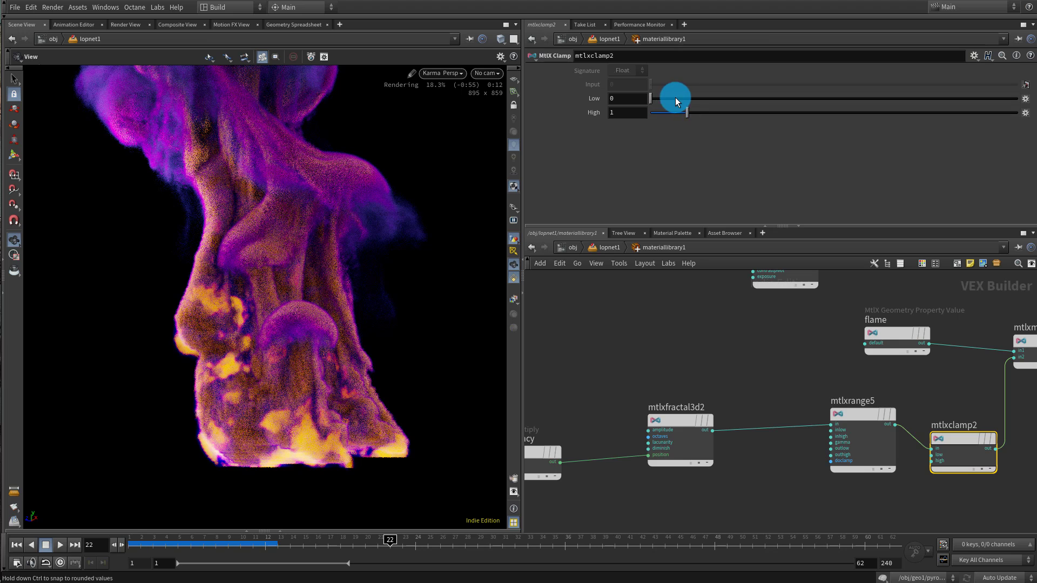
{"action": "left_click_drag", "start_coordinate": [676, 102], "coordinate": [672, 106]}
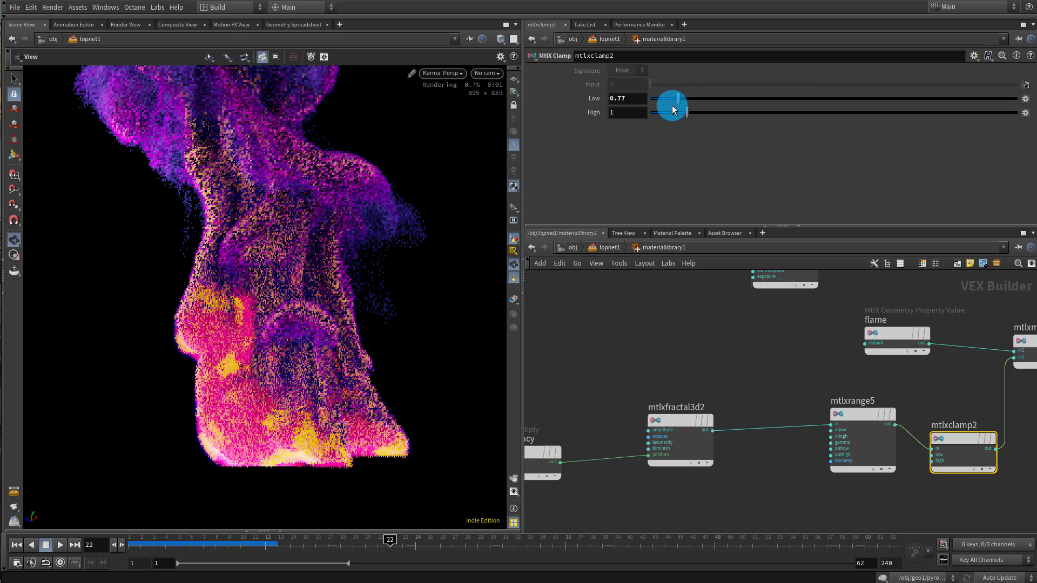
{"action": "middle_click_drag", "start_coordinate": [844, 387], "coordinate": [782, 395]}
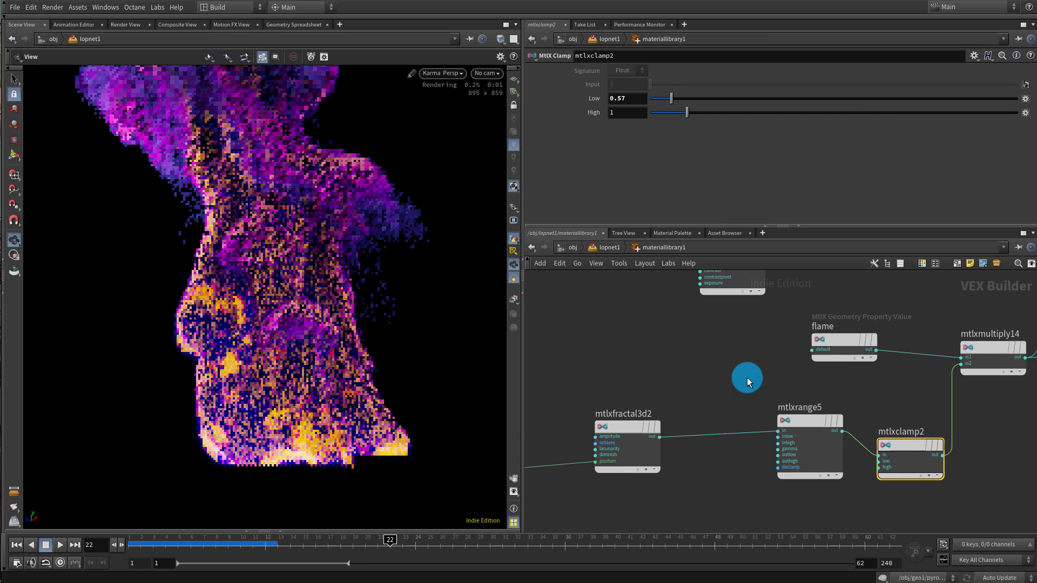
Wire mtlxrange5 directly into mtlxmultiply14's in2 and set its Outlow to 0.74 and Outhigh to 2.83 with Doclamp enabled
{"action": "left_click", "coordinate": [809, 427]}
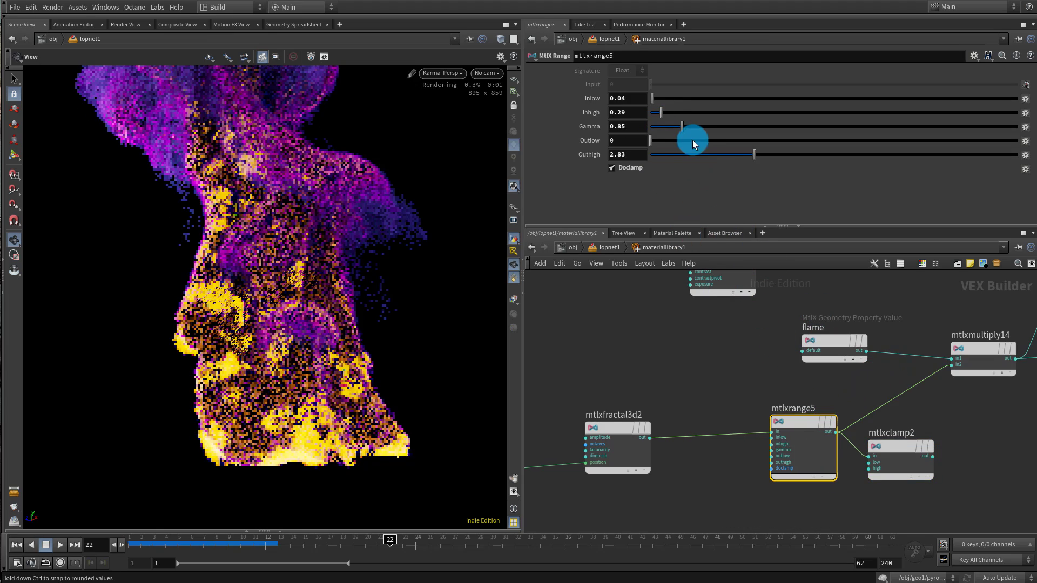
{"action": "mouse_move", "coordinate": [689, 139]}
{"action": "left_mouse_down"}
{"action": "mouse_move", "coordinate": [704, 141]}
{"action": "mouse_move", "coordinate": [677, 139]}
{"action": "left_mouse_up"}
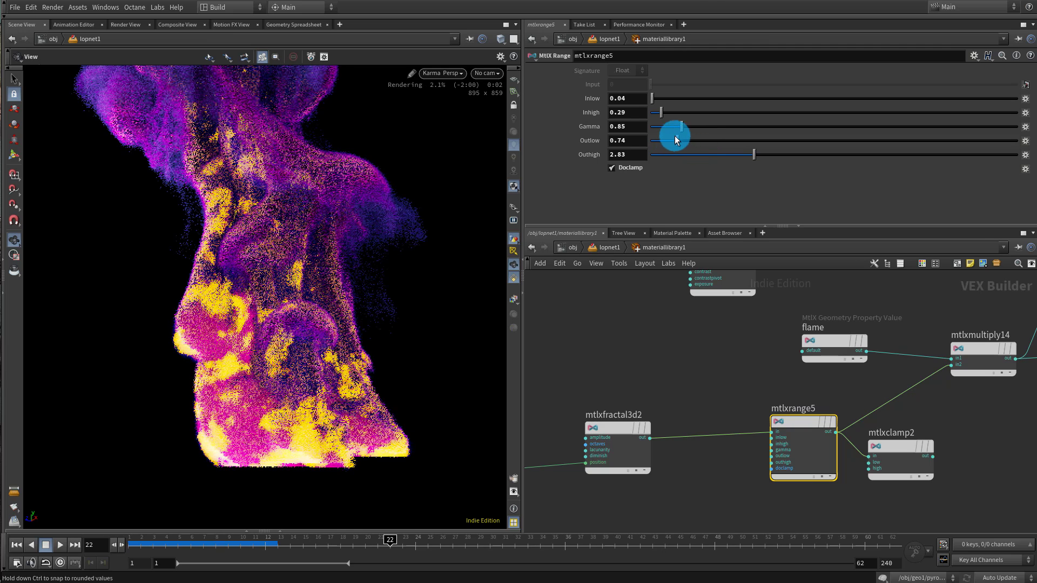
{"action": "left_click_drag", "start_coordinate": [974, 422], "coordinate": [897, 505]}
Add a MtlX Geometry Property Value node in the empty space above mtlxposition2 and frequency
{"action": "middle_click_drag", "start_coordinate": [702, 384], "coordinate": [629, 418]}
{"action": "right_click", "coordinate": [702, 376]}
{"action": "left_click", "coordinate": [643, 379]}
{"action": "right_click", "coordinate": [677, 420]}
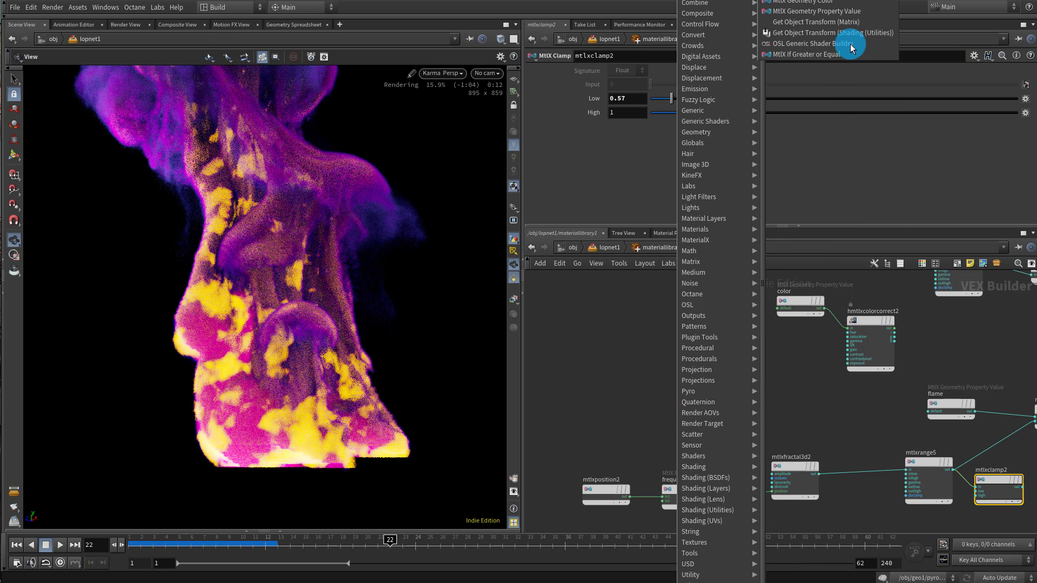
{"action": "left_click", "coordinate": [845, 11]}
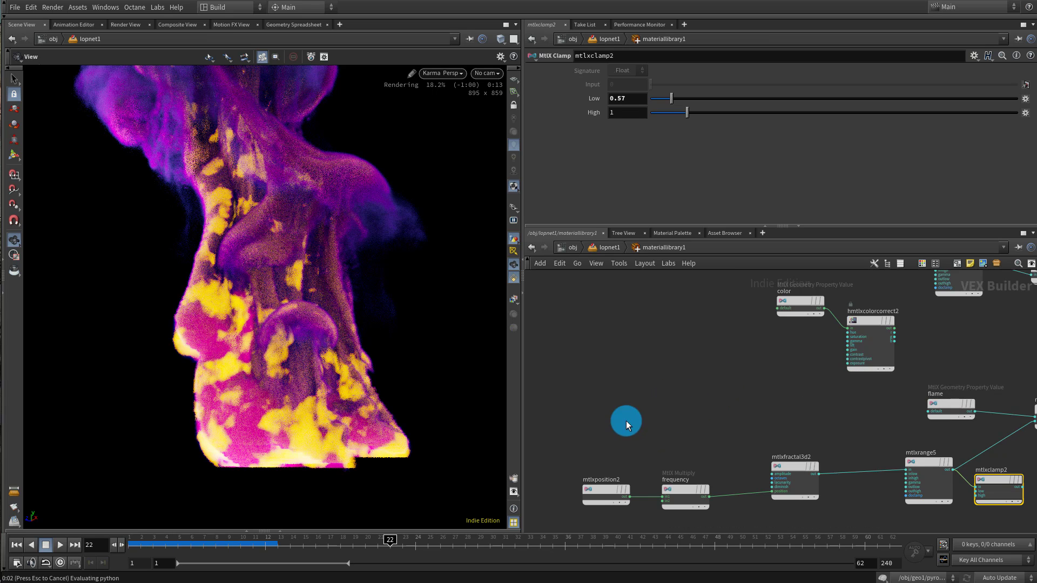
{"action": "left_click", "coordinate": [670, 409]}
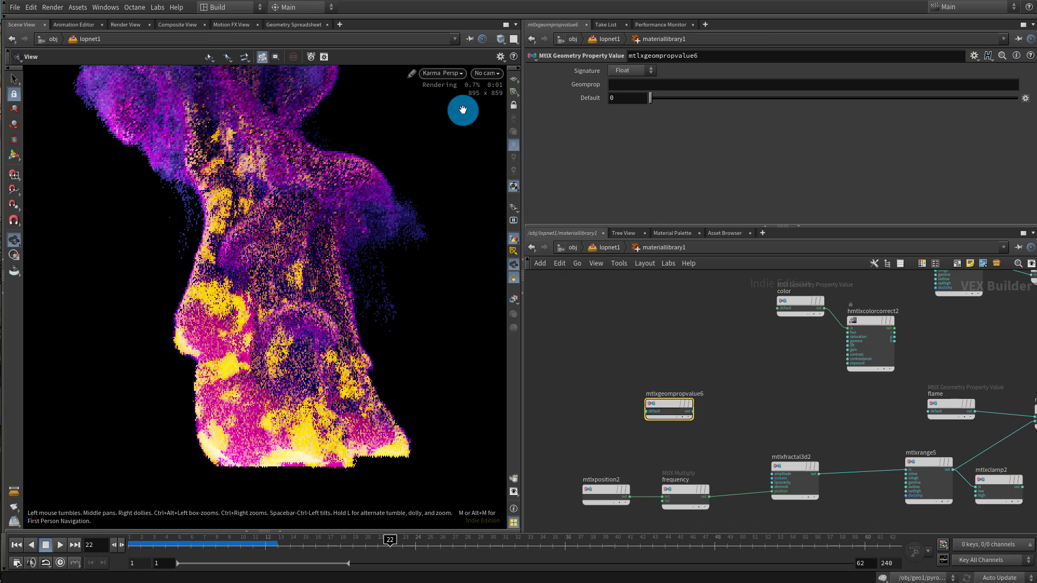
Set the new geometry property node's Geomprop to vel and its Signature to Vector 3
{"action": "left_click", "coordinate": [621, 84]}
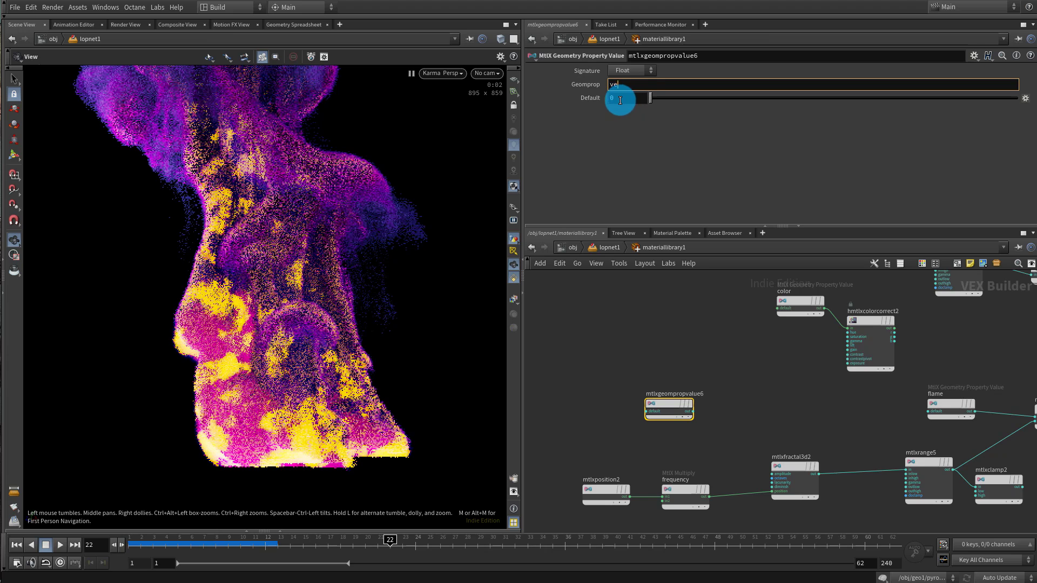
{"action": "left_click", "coordinate": [631, 70]}
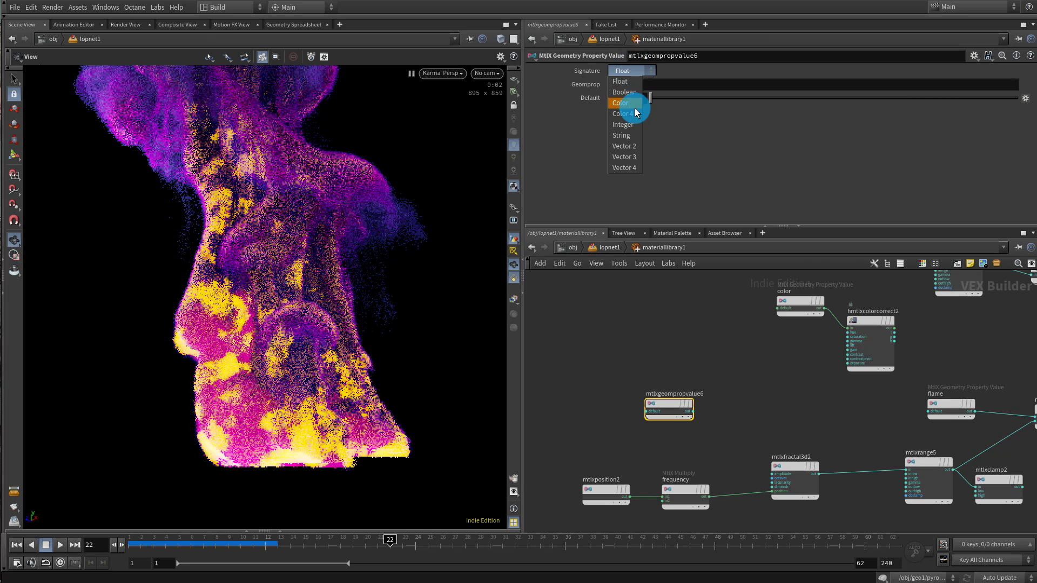
{"action": "left_click", "coordinate": [629, 156]}
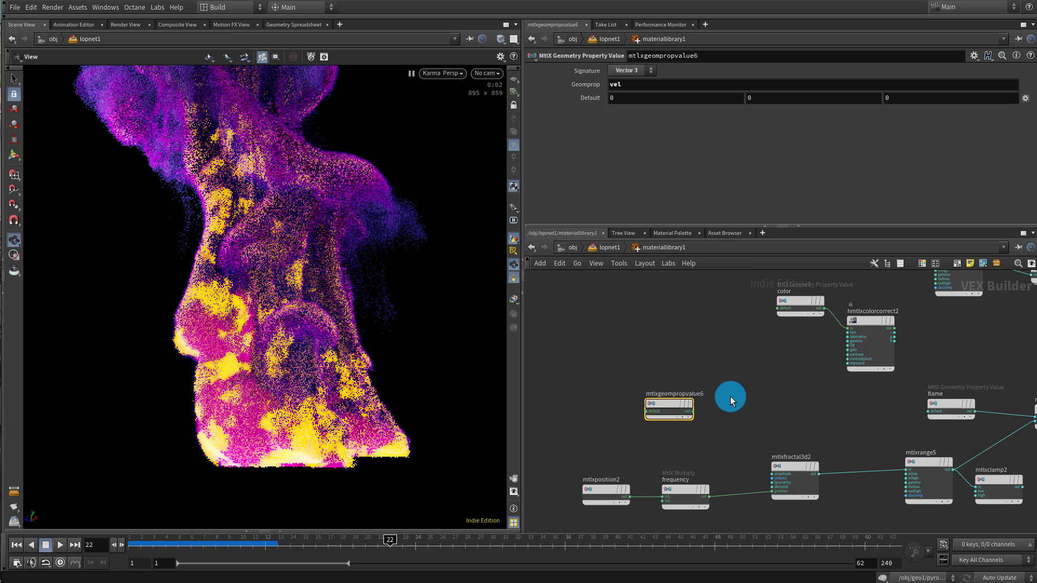
Add a MtlX Multiply node, wire the vel property's output into its in1, and shift both nodes away from the noise chain
{"action": "scroll", "coordinate": [730, 396], "scroll_direction": "up", "scroll_amount": 2}
{"action": "key", "text": "Tab"}
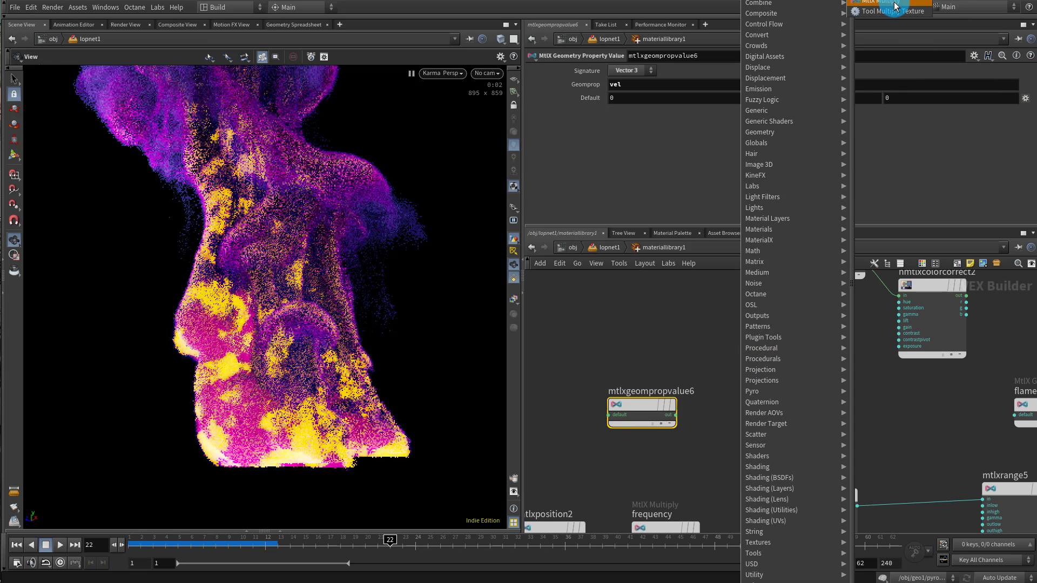
{"action": "left_click", "coordinate": [895, 6]}
{"action": "left_click", "coordinate": [754, 413]}
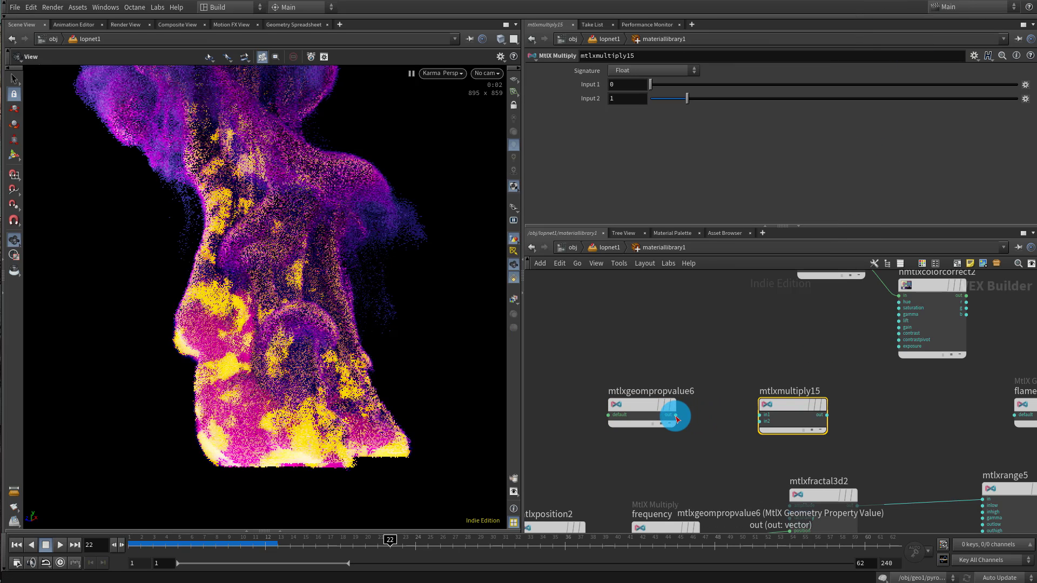
{"action": "left_click_drag", "start_coordinate": [675, 414], "coordinate": [760, 415]}
{"action": "left_click_drag", "start_coordinate": [642, 351], "coordinate": [729, 384]}
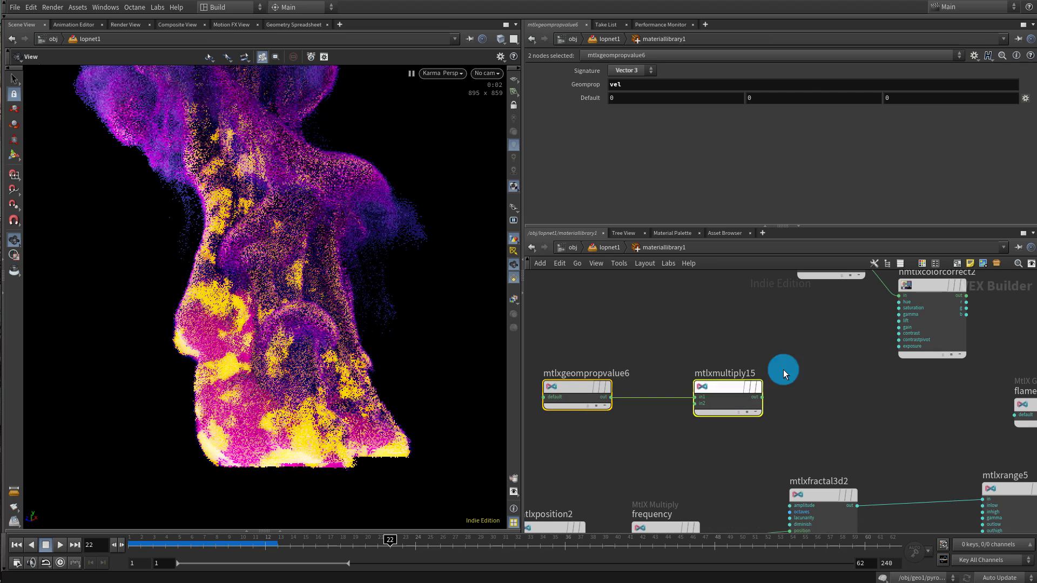
{"action": "left_click", "coordinate": [744, 387]}
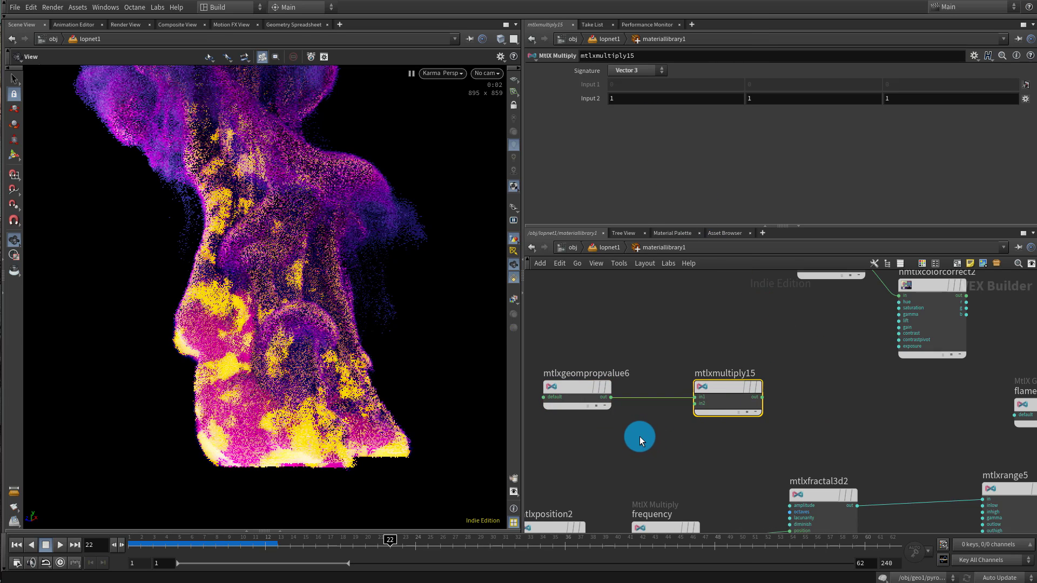
Add a MtlX Constant node with value 1 and wire it into mtlxmultiply15's in2
{"action": "key", "text": "Tab"}
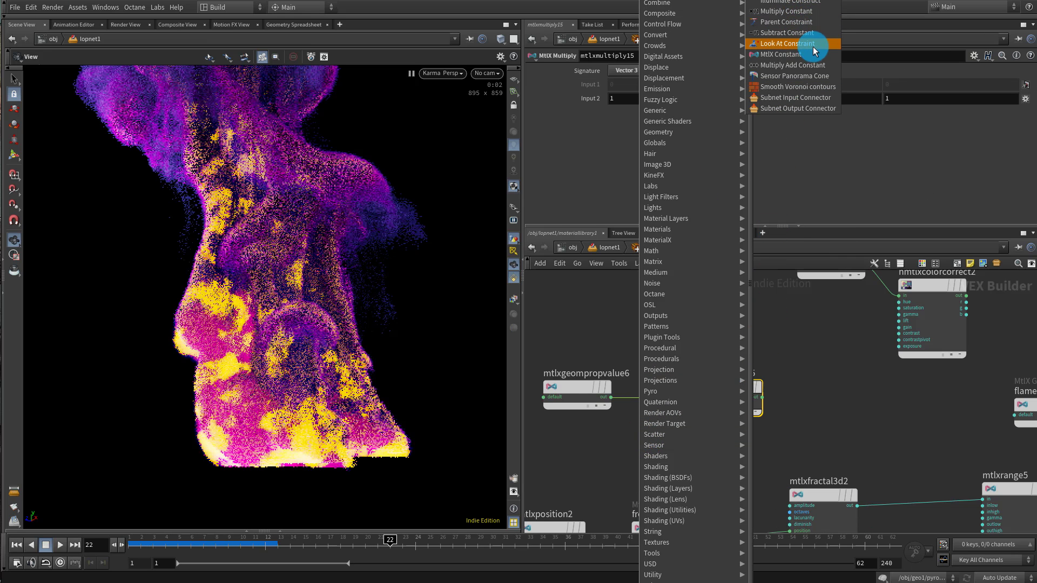
{"action": "left_click", "coordinate": [805, 54]}
{"action": "left_click", "coordinate": [576, 455]}
{"action": "left_click_drag", "start_coordinate": [611, 465], "coordinate": [695, 403]}
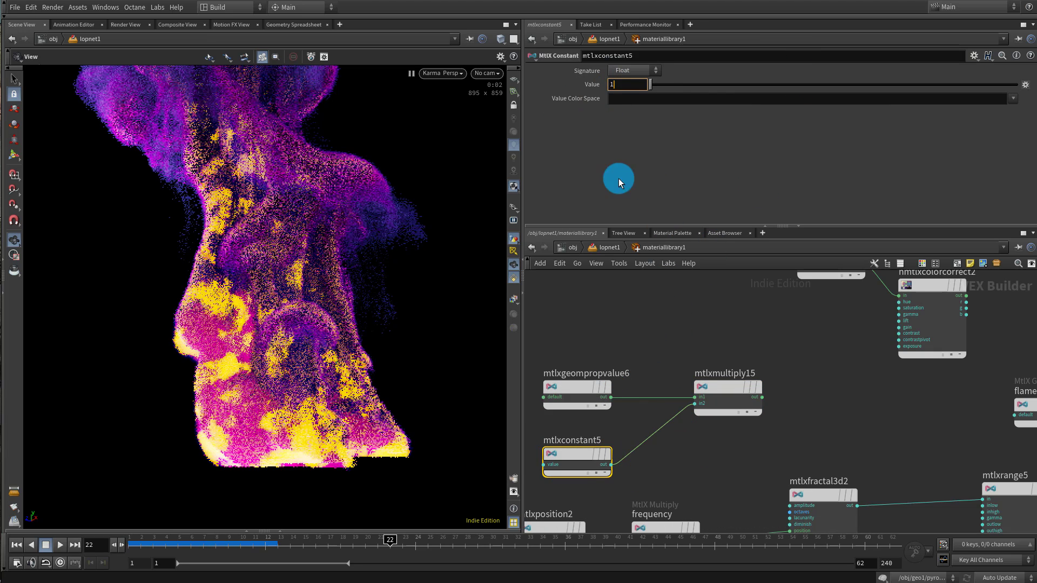
Reposition the vel property, constant and multiply group and move mtlxposition2 and frequency to free space before mtlxfractal3d2
{"action": "left_click_drag", "start_coordinate": [562, 313], "coordinate": [697, 457]}
{"action": "left_click_drag", "start_coordinate": [740, 401], "coordinate": [684, 371]}
{"action": "middle_click_drag", "start_coordinate": [796, 400], "coordinate": [941, 357]}
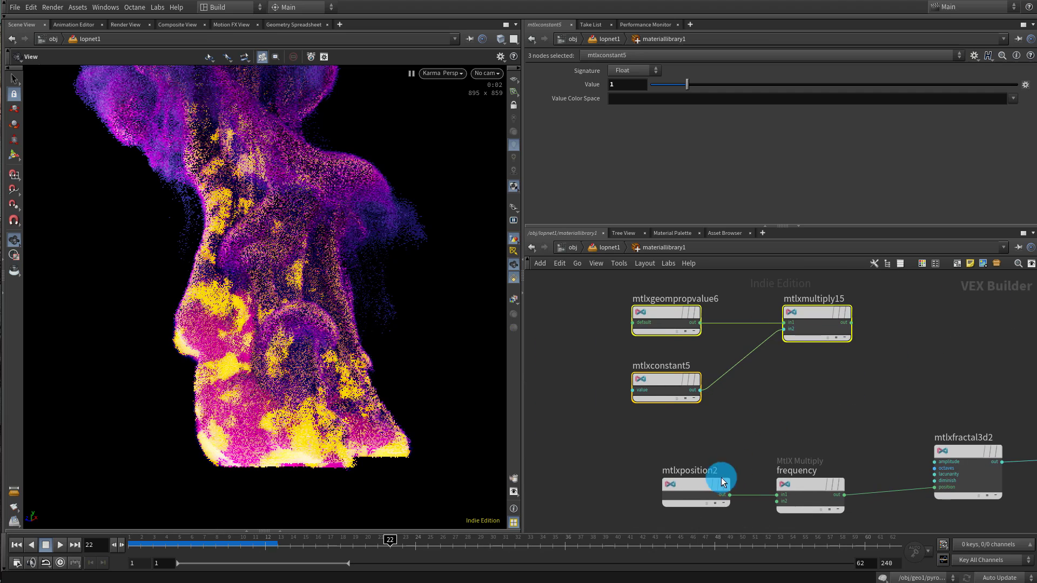
{"action": "left_click_drag", "start_coordinate": [721, 479], "coordinate": [688, 463]}
{"action": "left_click_drag", "start_coordinate": [798, 486], "coordinate": [770, 474]}
{"action": "left_click", "coordinate": [863, 448]}
{"action": "key", "text": "Tab"}
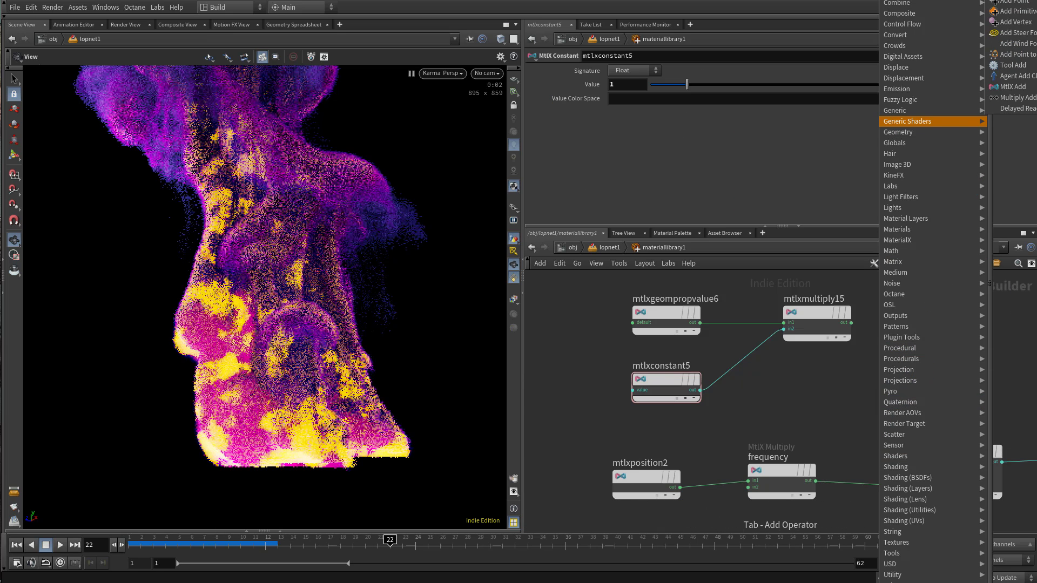
{"action": "key", "text": "Return"}
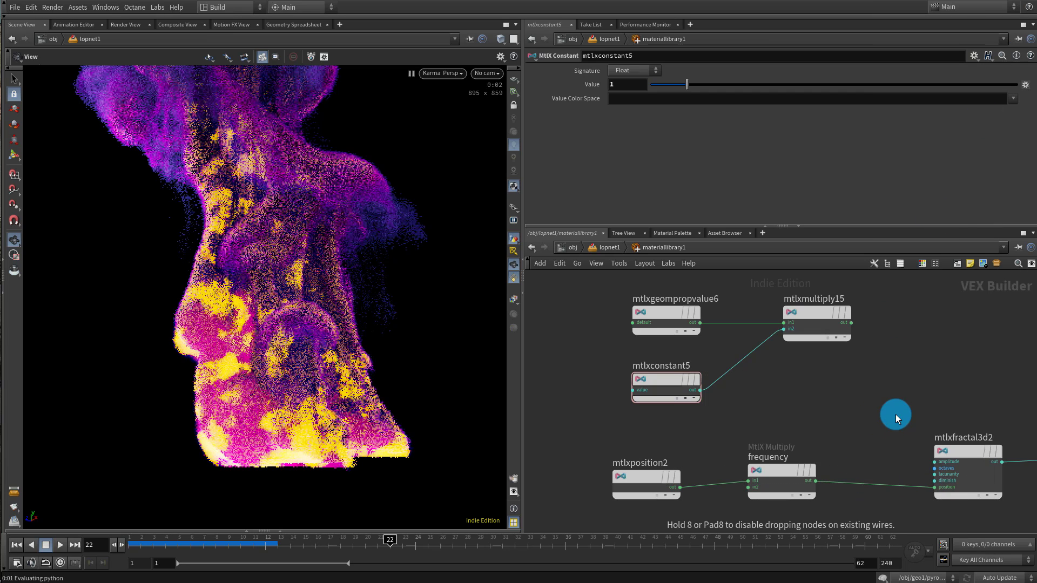
{"action": "left_click", "coordinate": [847, 437]}
{"action": "key", "text": "Delete"}
Insert a MtlX Add node between frequency and mtlxfractal3d2's position input, and wire mtlxmultiply15's output into the Add's in2
{"action": "key", "text": "Tab"}
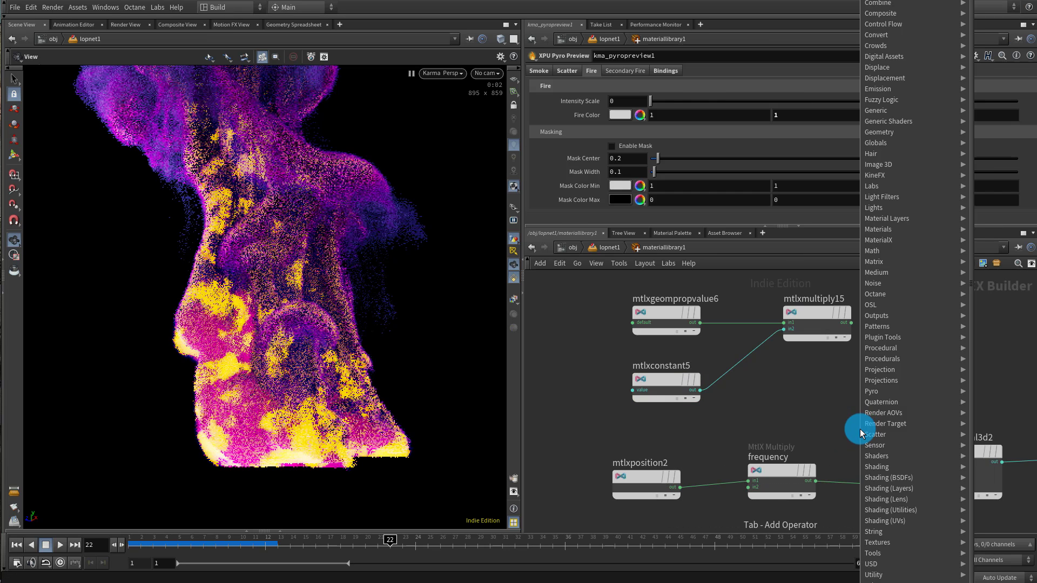
{"action": "left_click", "coordinate": [993, 86]}
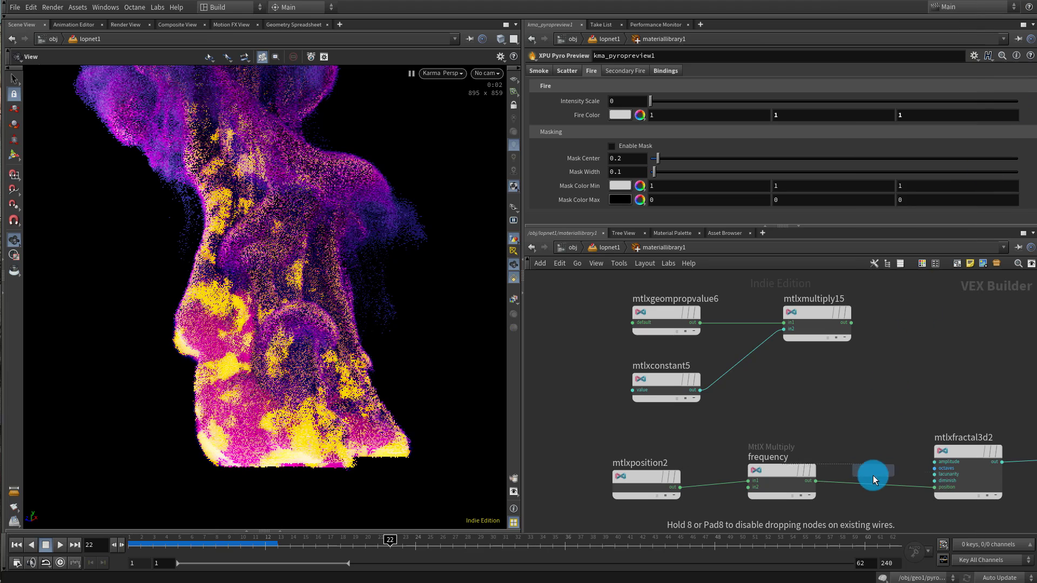
{"action": "left_click", "coordinate": [882, 484]}
{"action": "left_click_drag", "start_coordinate": [852, 322], "coordinate": [894, 438]}
{"action": "left_click", "coordinate": [682, 384]}
Restart the Karma viewport render and examine the velocity-offset noise on the smoke from different angles
{"action": "middle_click_drag", "start_coordinate": [949, 338], "coordinate": [782, 336]}
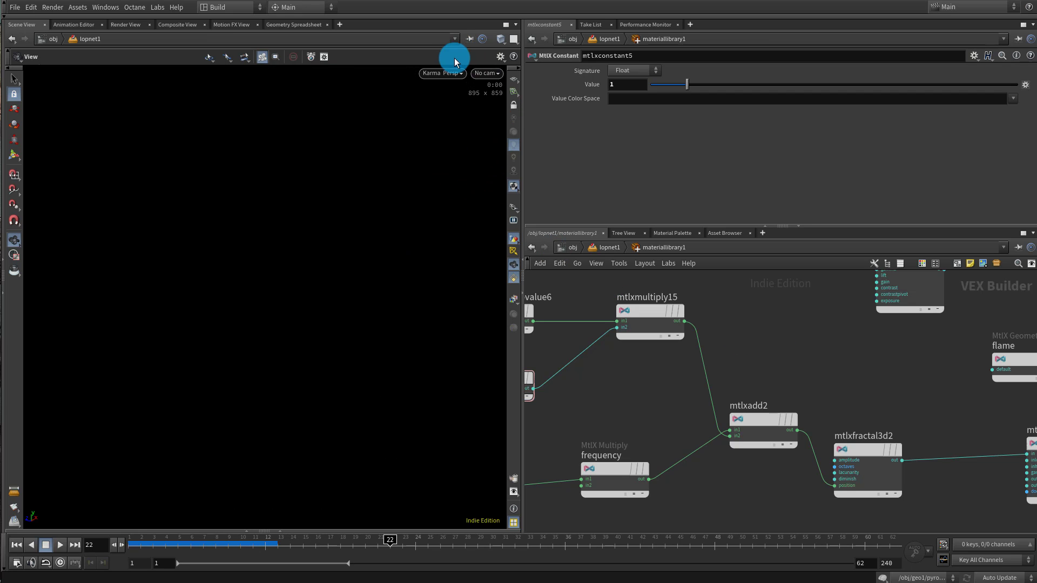
{"action": "left_click", "coordinate": [442, 73]}
{"action": "left_click", "coordinate": [455, 182]}
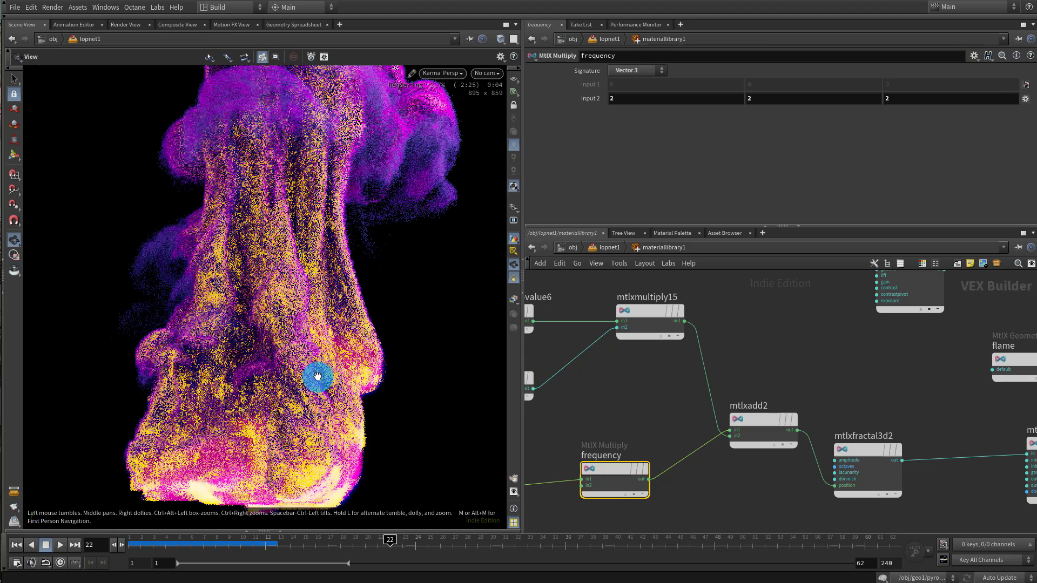
{"action": "left_click_drag", "start_coordinate": [299, 365], "coordinate": [268, 324]}
{"action": "left_click_drag", "start_coordinate": [323, 335], "coordinate": [282, 372]}
{"action": "left_click_drag", "start_coordinate": [282, 371], "coordinate": [250, 377]}
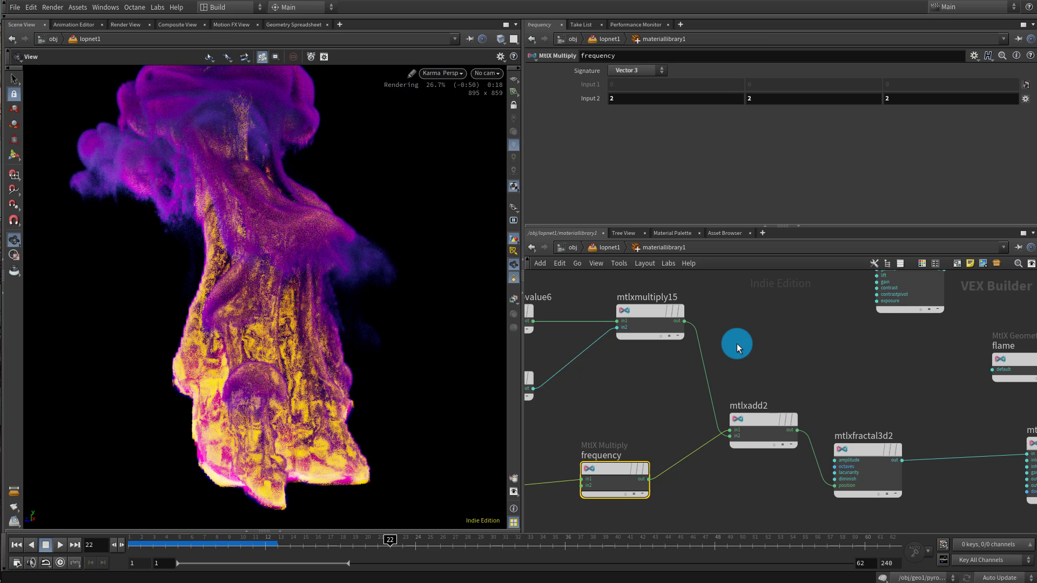
Disconnect mtlxrange5 from mtlxmultiply14's in2 and restart the Karma viewport render
{"action": "middle_click_drag", "start_coordinate": [961, 407], "coordinate": [796, 413]}
{"action": "middle_click_drag", "start_coordinate": [907, 416], "coordinate": [807, 410]}
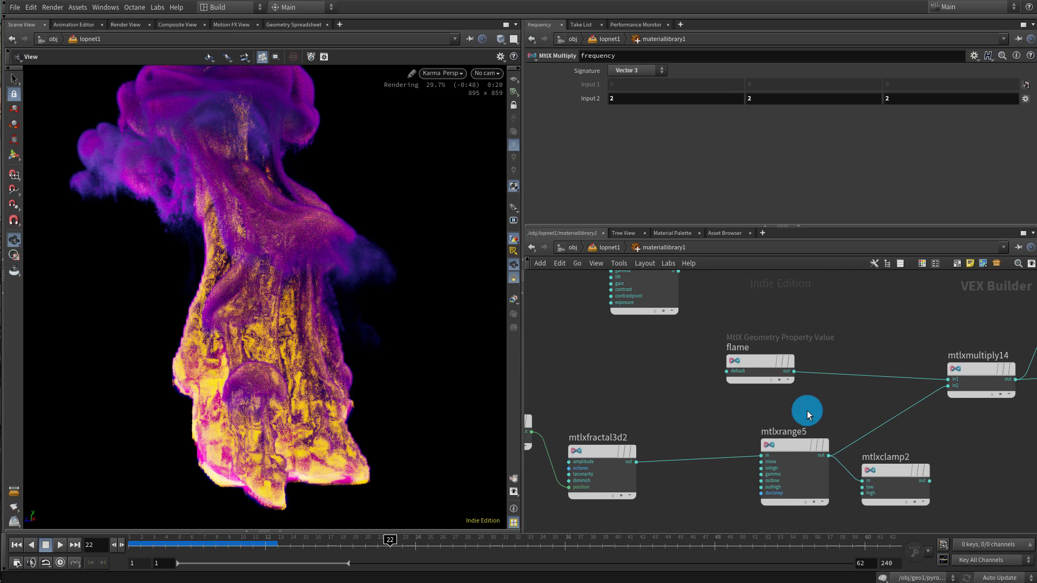
{"action": "middle_click_drag", "start_coordinate": [954, 439], "coordinate": [841, 436]}
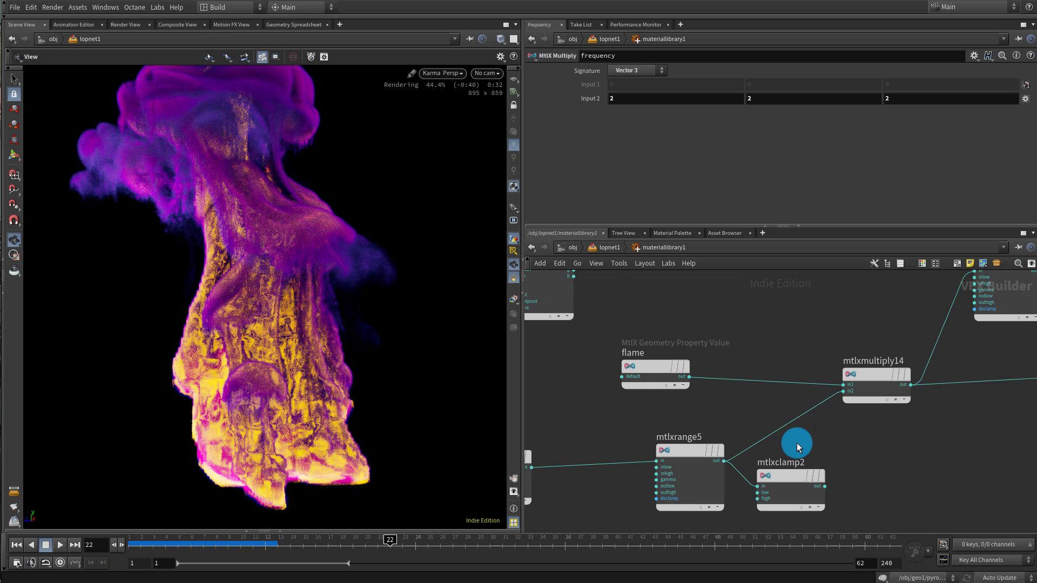
{"action": "key", "text": "y"}
{"action": "mouse_move", "coordinate": [796, 443]}
{"action": "left_mouse_down"}
{"action": "mouse_move", "coordinate": [801, 431]}
{"action": "mouse_move", "coordinate": [748, 421]}
{"action": "mouse_move", "coordinate": [810, 427]}
{"action": "mouse_move", "coordinate": [778, 395]}
{"action": "left_mouse_up"}
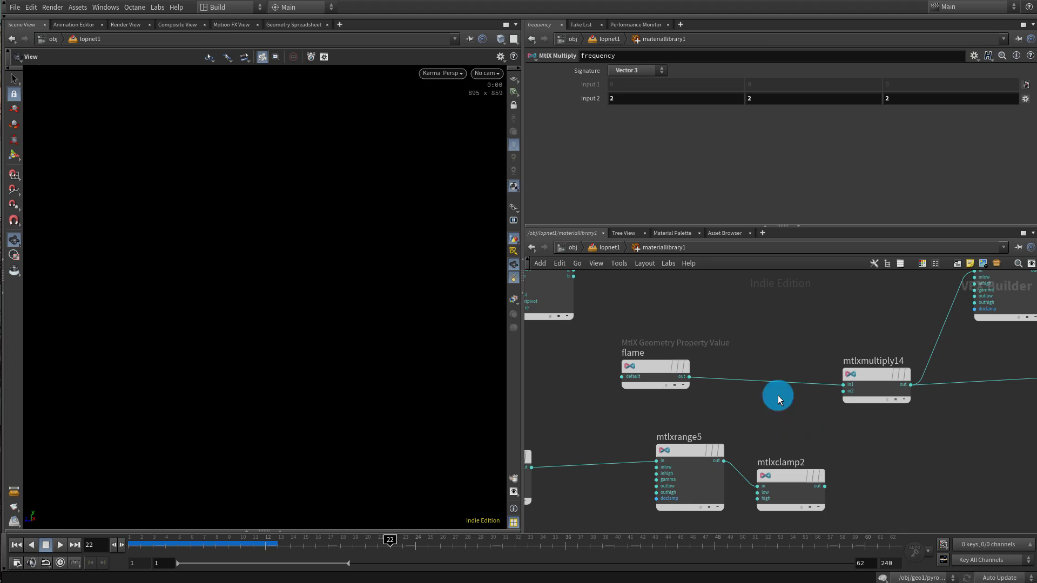
{"action": "left_click", "coordinate": [453, 72]}
{"action": "left_click", "coordinate": [458, 174]}
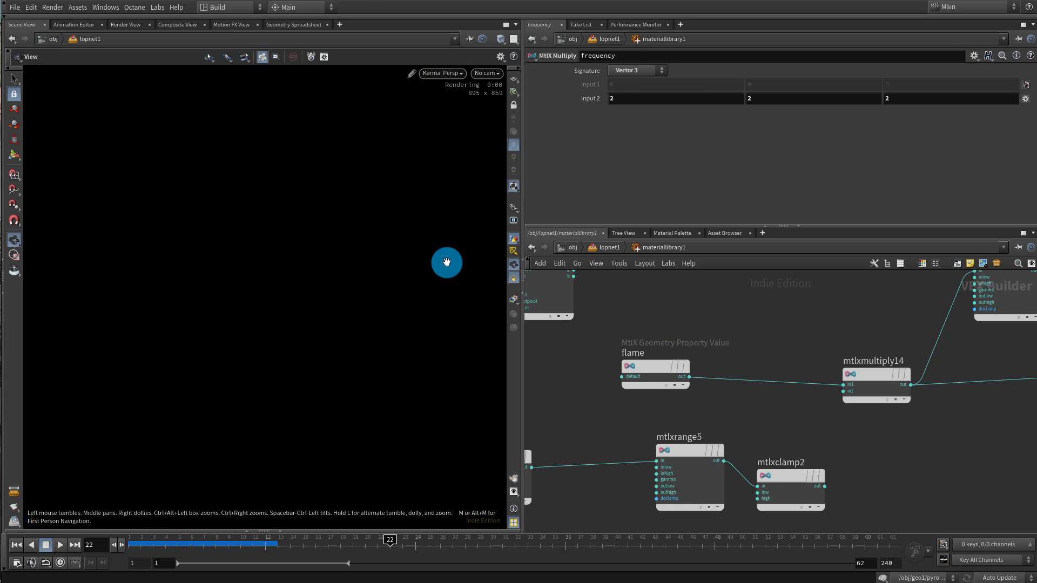